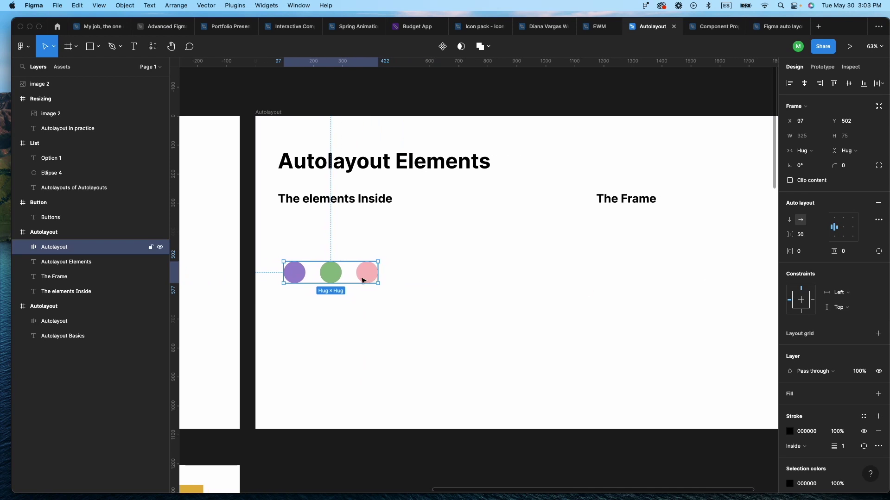
Duplicate the three-circle auto layout frame at X 1174, aligned under the "The Frame" heading
left_click_drag(355, 274, 652, 282)
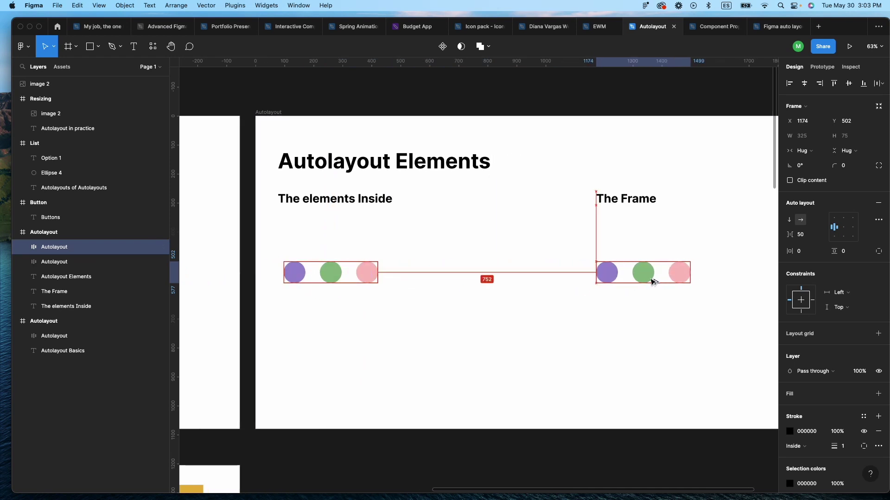
left_click(465, 294)
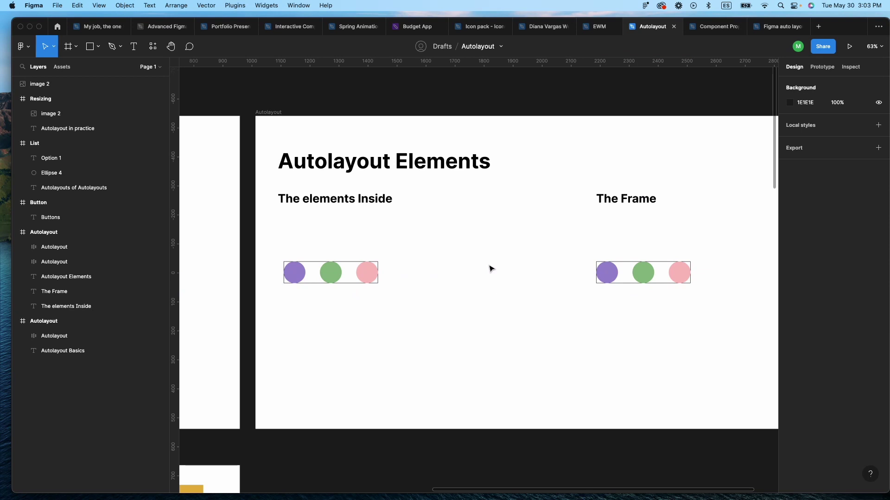
Try the vertical layout direction on the circle row under "The elements Inside" and return it to horizontal
left_click(342, 276)
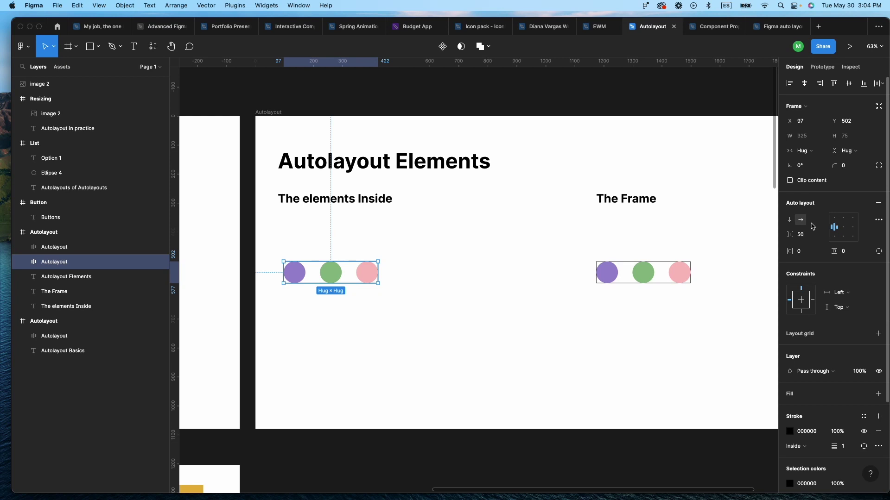
left_click(790, 221)
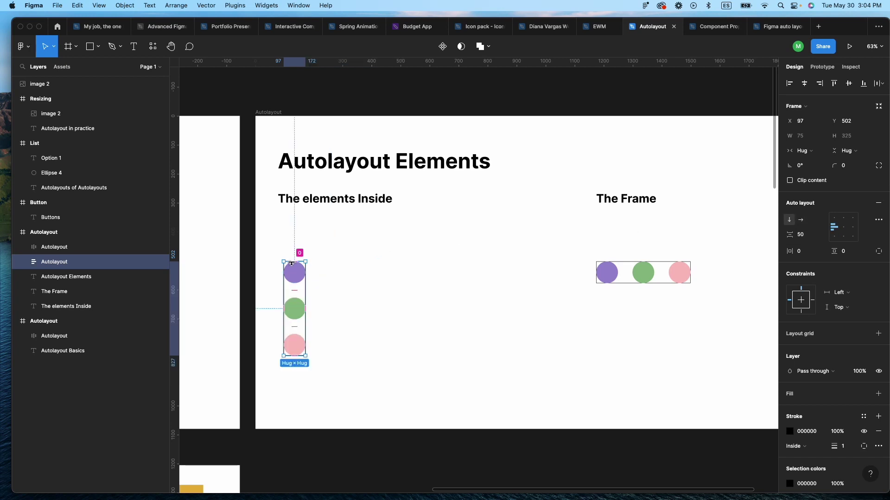
left_click(800, 221)
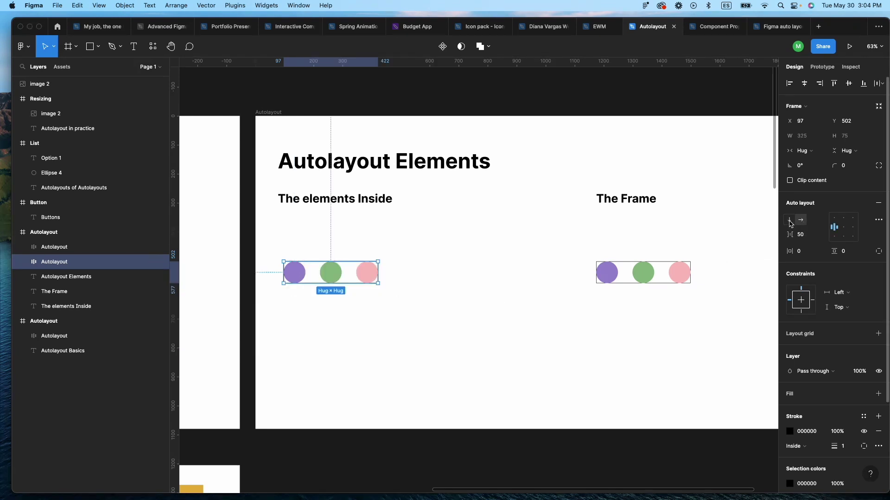
left_click(790, 222)
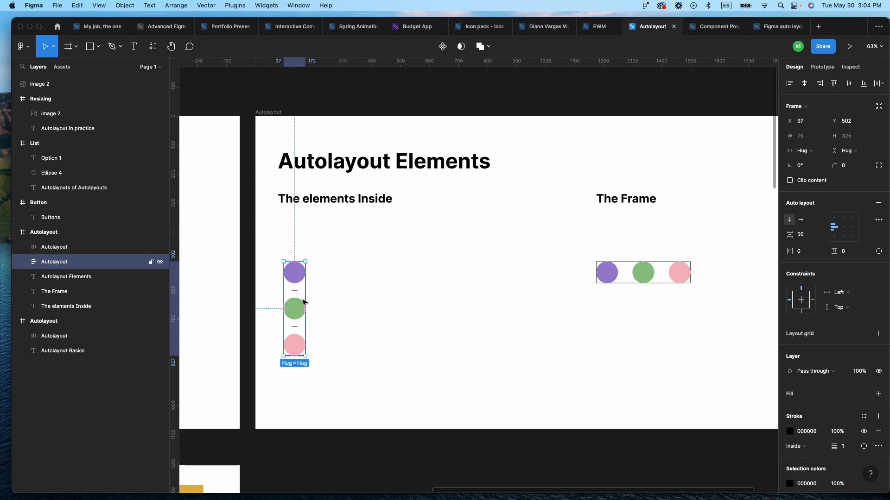
left_click(800, 222)
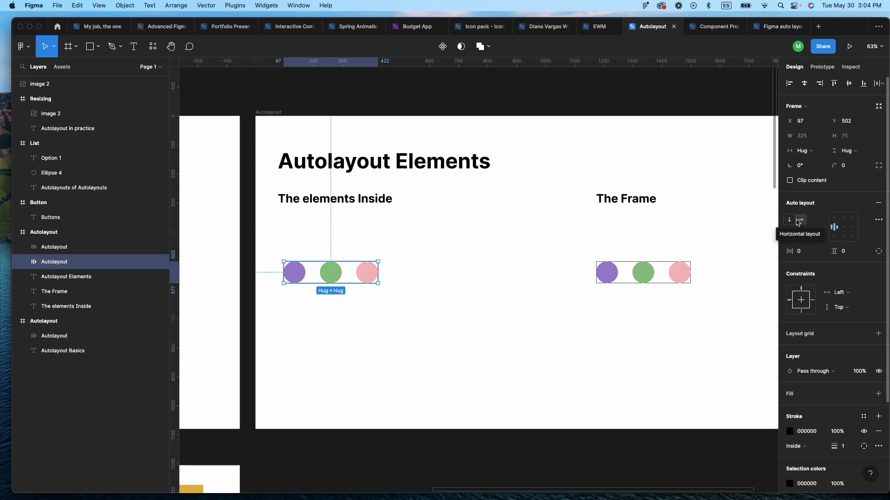
left_click(790, 220)
left_click(802, 221)
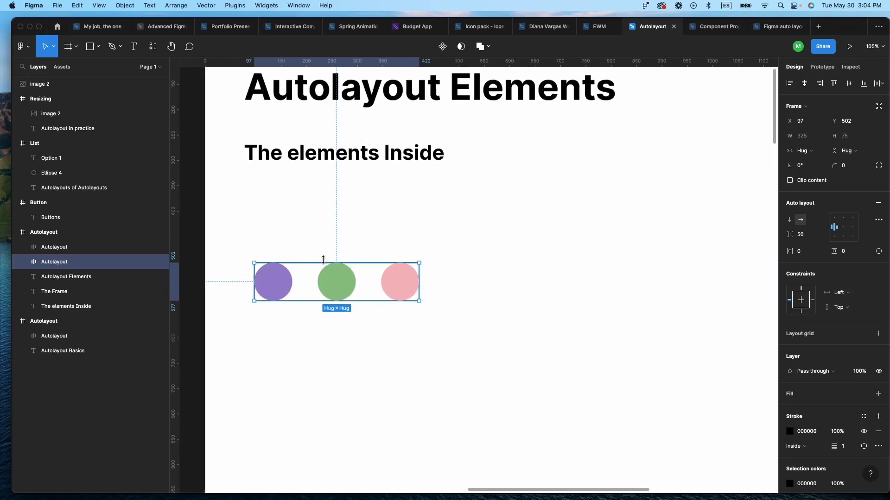
Try wider gaps between the circles directly on the canvas, up to about 123, and set the spacing to 50
scroll(325, 262, "up", 10)
scroll(327, 263, "left", 3)
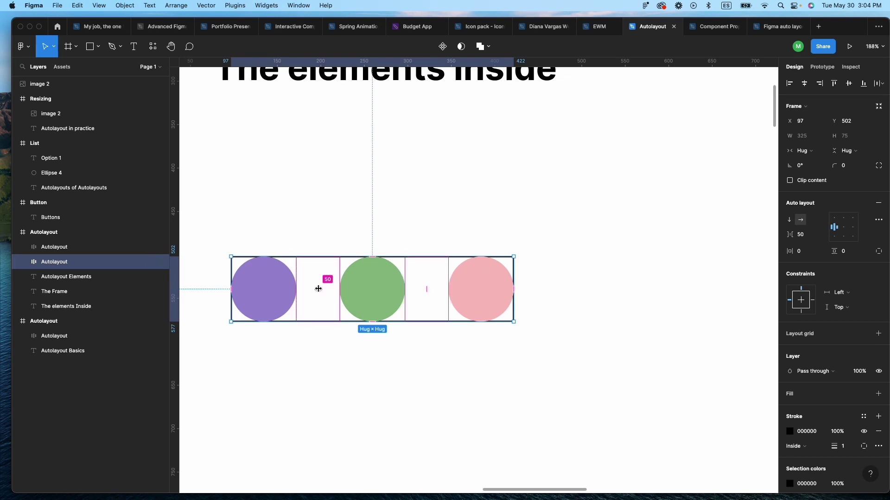
mouse_move(321, 289)
left_mouse_down()
mouse_move(403, 292)
mouse_move(320, 292)
mouse_move(376, 291)
mouse_move(329, 292)
mouse_move(365, 292)
mouse_move(342, 292)
left_mouse_up()
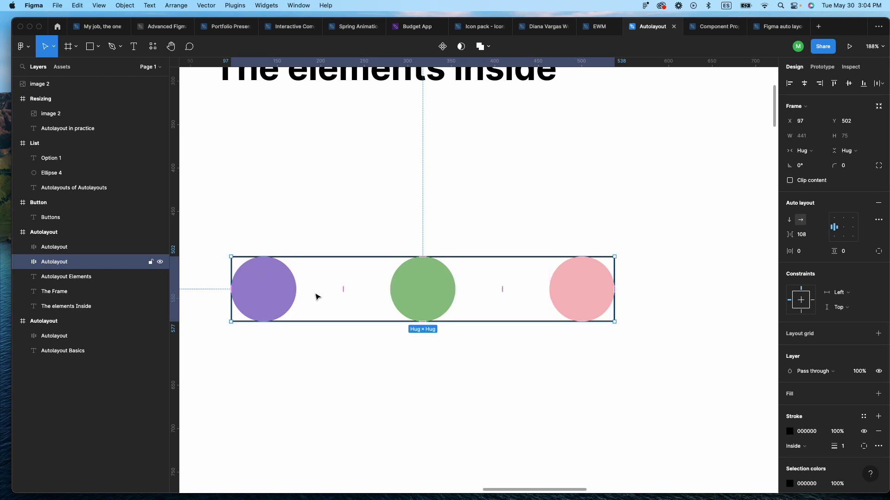
left_click_drag(499, 288, 518, 287)
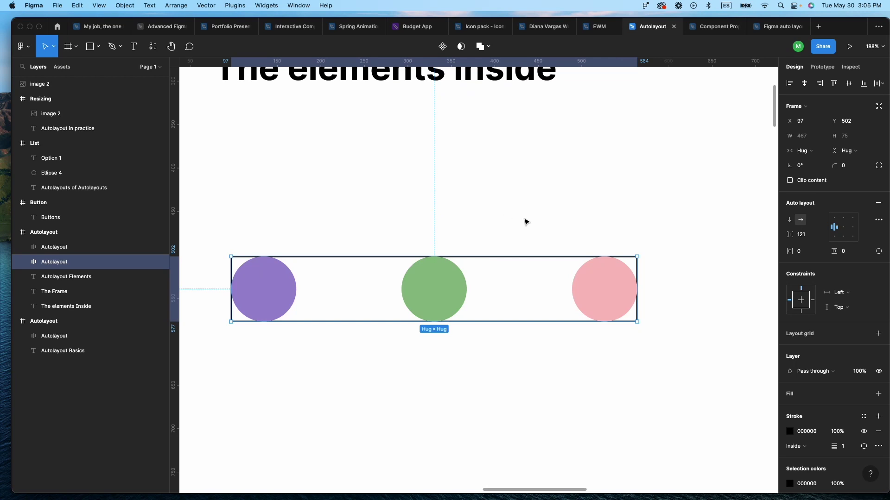
mouse_move(514, 290)
left_mouse_down()
mouse_move(508, 282)
mouse_move(522, 285)
left_mouse_up()
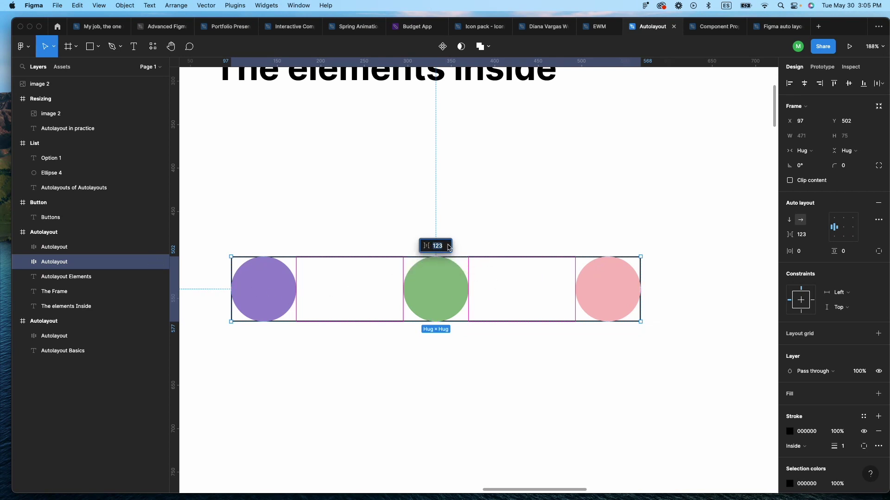
type("50")
key("Return")
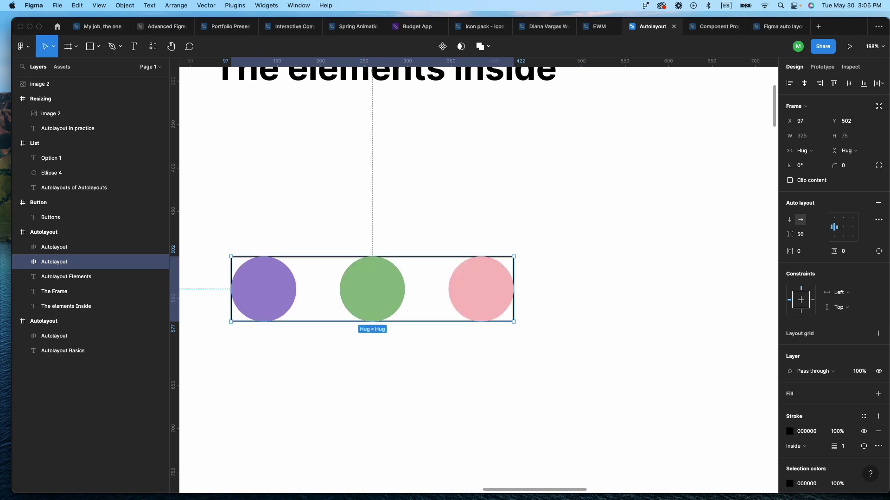
Try wider horizontal spacing for the circle row in its auto layout properties, up to about 125, and set it to 48
left_click(529, 222)
left_click(379, 280)
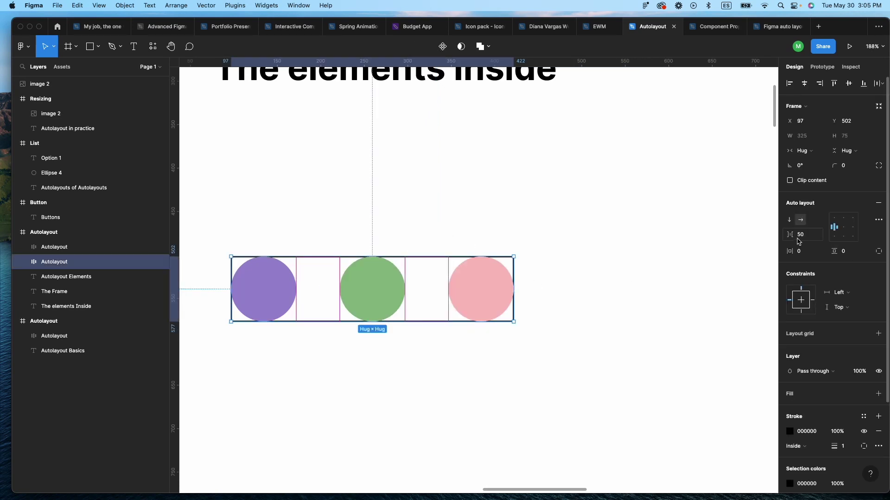
mouse_move(803, 237)
left_mouse_down()
mouse_move(829, 234)
mouse_move(760, 236)
mouse_move(789, 234)
left_mouse_up()
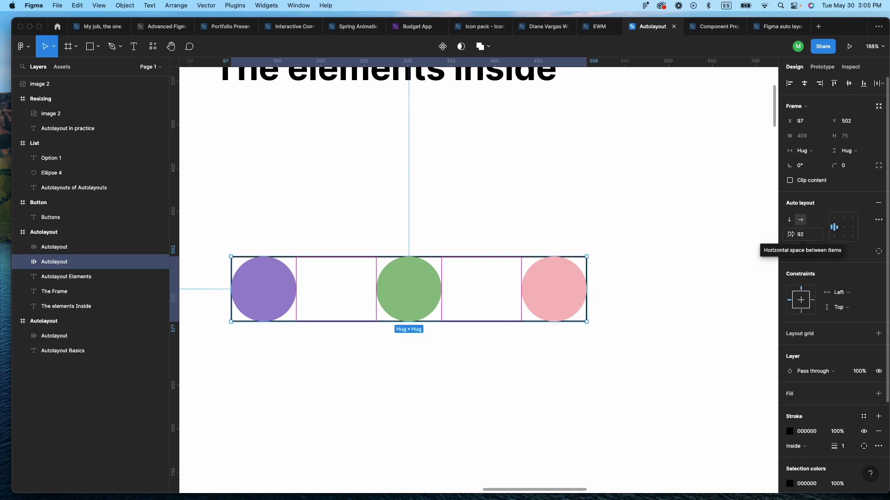
mouse_move(788, 235)
left_mouse_down()
mouse_move(823, 234)
mouse_move(777, 234)
mouse_move(787, 236)
left_mouse_up()
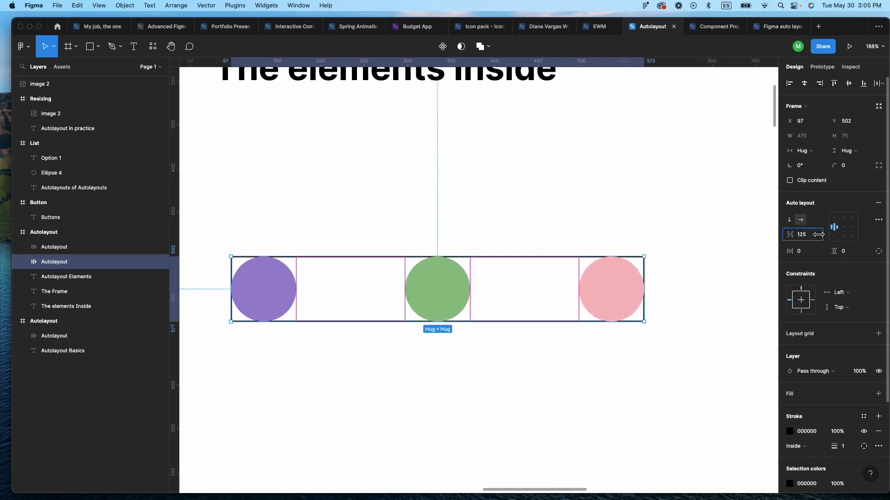
left_click(804, 238)
type("48")
key("Return")
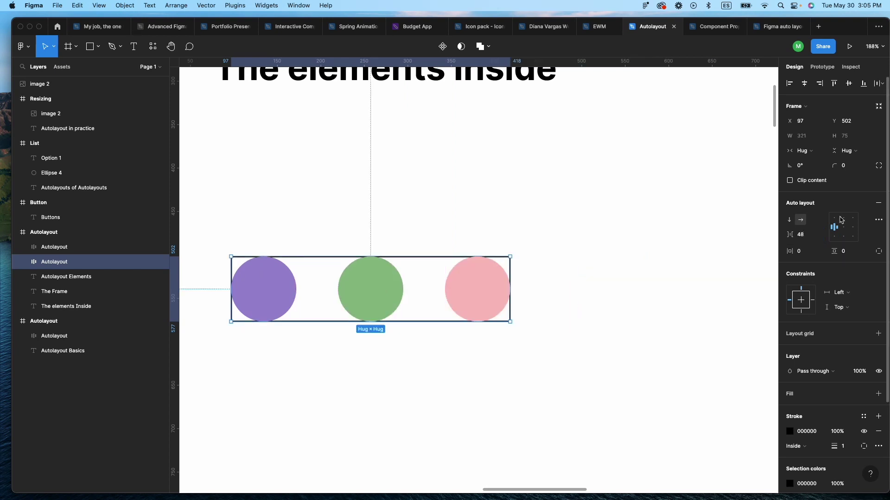
left_click(666, 271)
left_click(474, 282)
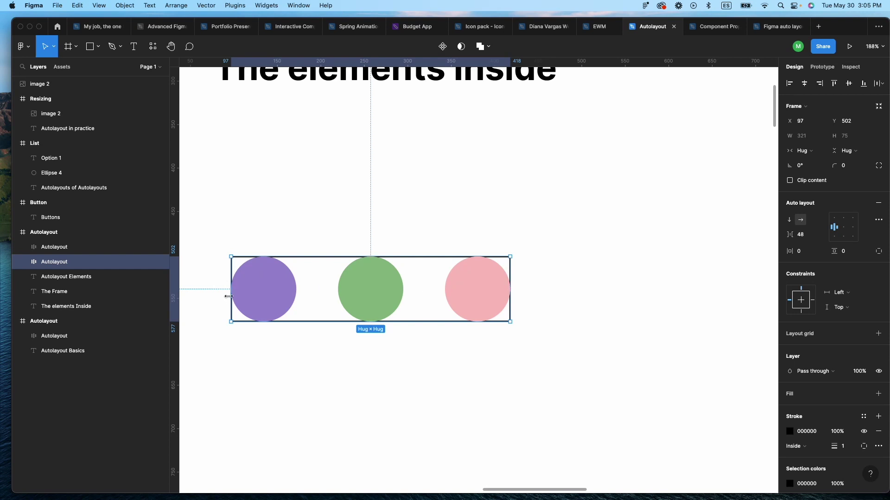
Draw a circle about 94 × 94 above the circle row and fill it with red F18484
left_click(349, 193)
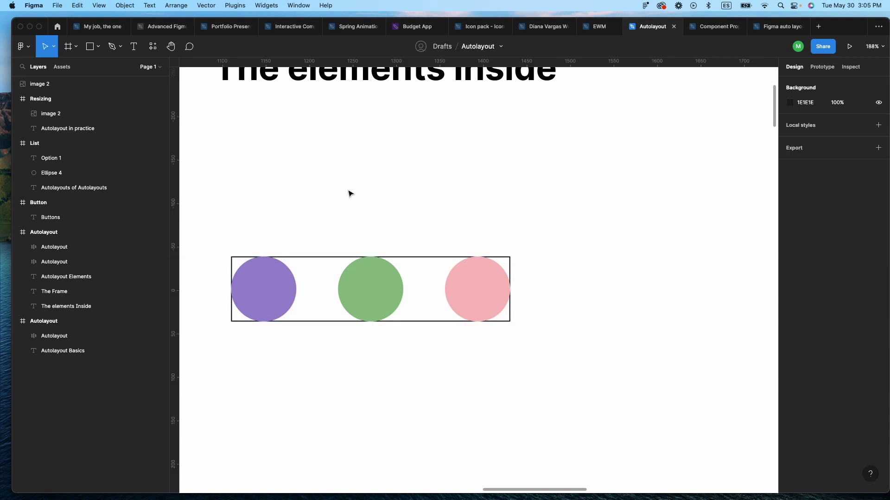
key("o")
left_click_drag(329, 154, 411, 236)
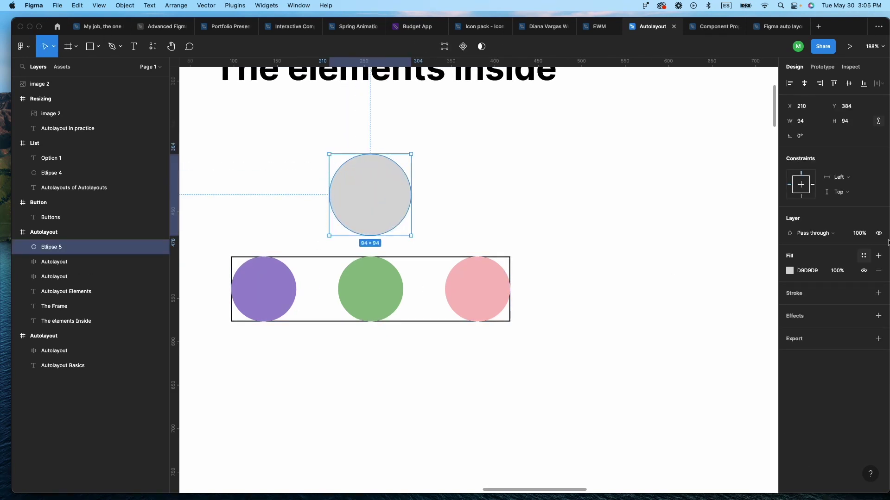
left_click(789, 272)
left_click_drag(734, 270, 719, 273)
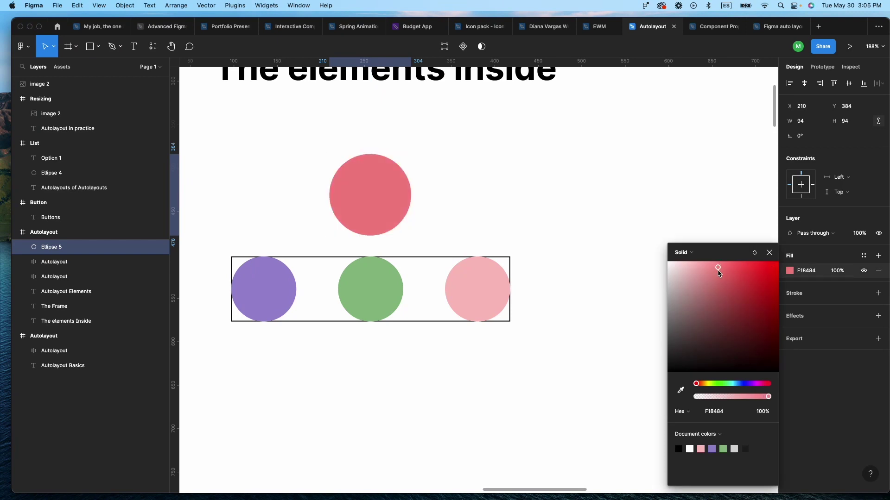
left_click(416, 188)
Move the red circle slightly up, wrap it in an auto layout frame, and give the frame a black 000000 stroke
left_click_drag(376, 190, 388, 178)
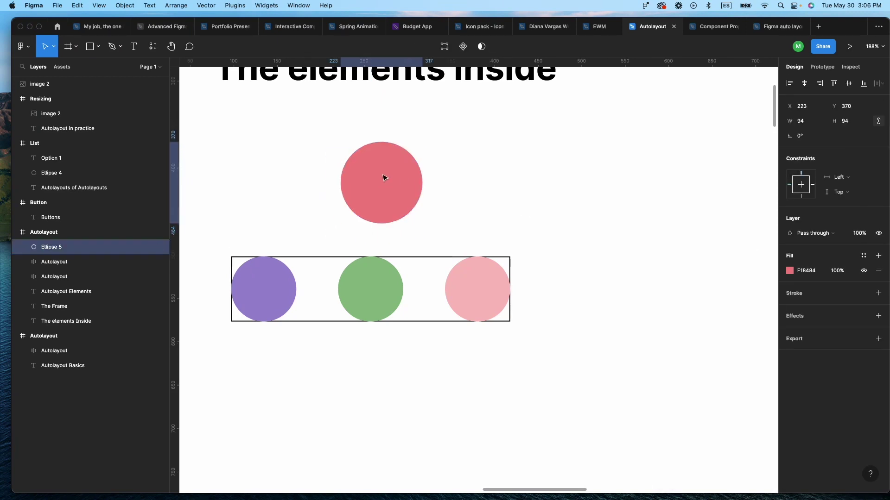
key("shift+a")
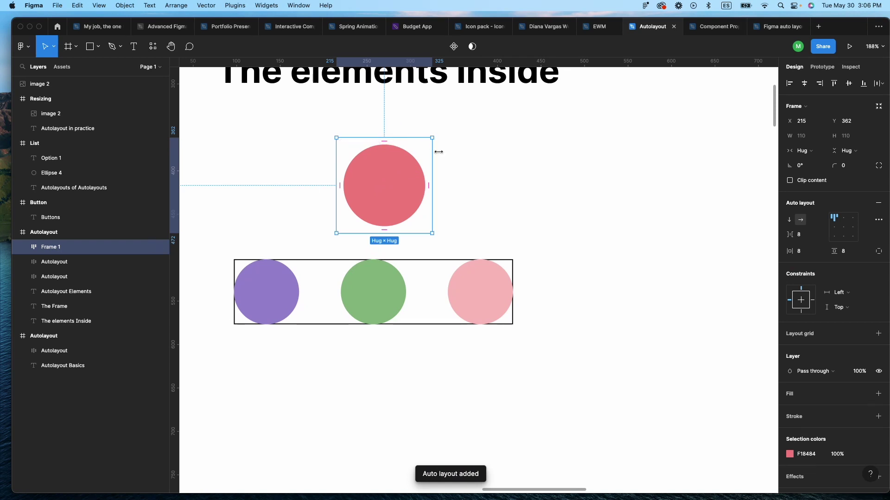
scroll(852, 440, "down", 2)
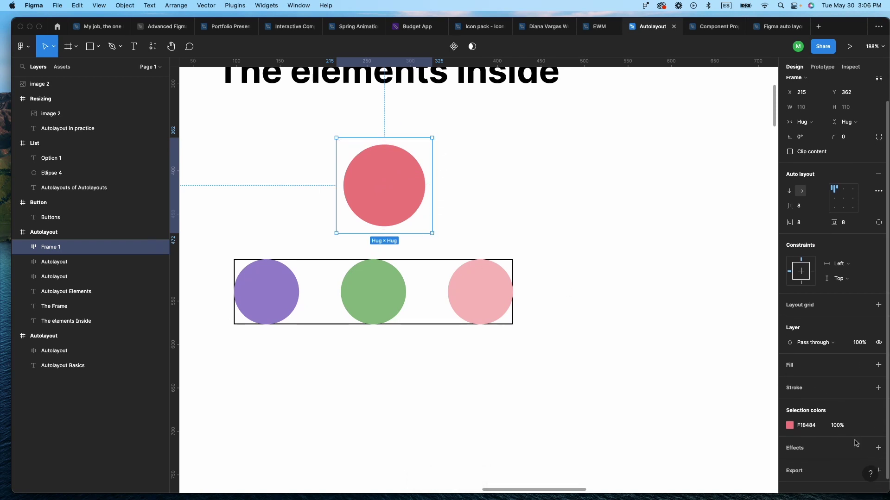
left_click(879, 353)
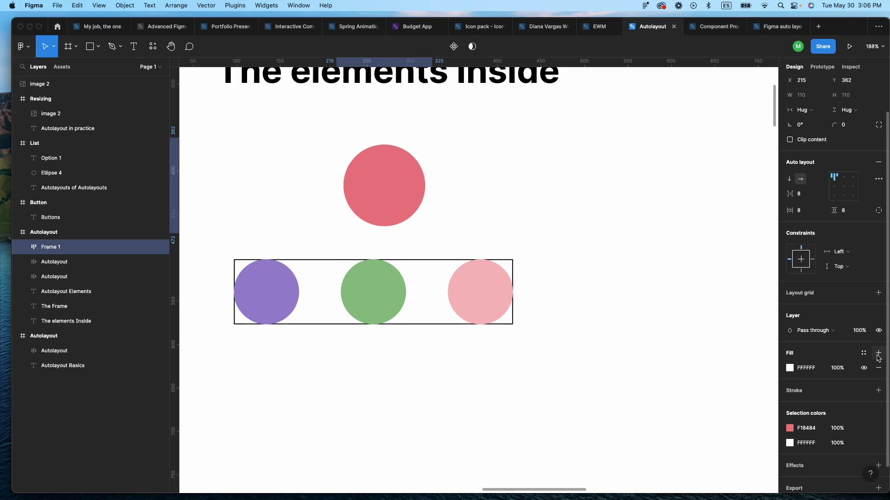
left_click(879, 367)
left_click(880, 374)
left_click(468, 201)
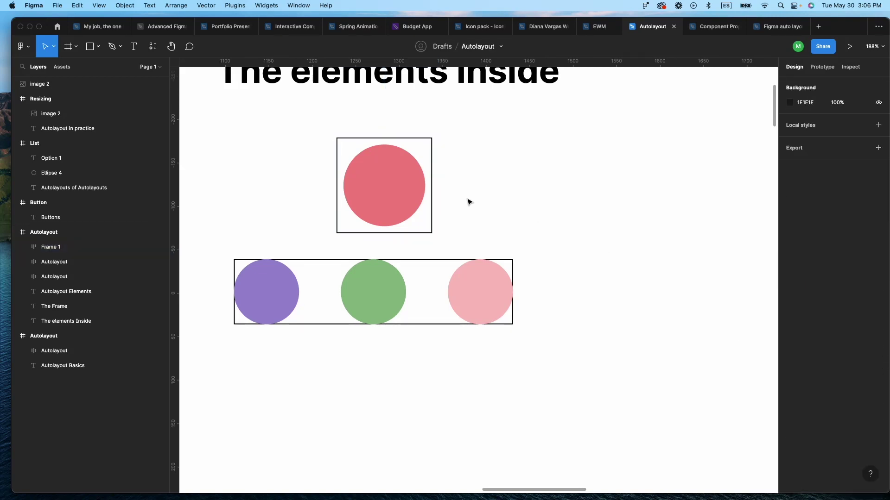
Move the red circle's frame to about X 220, Y 347 and inspect its top and bottom padding
left_click(384, 163)
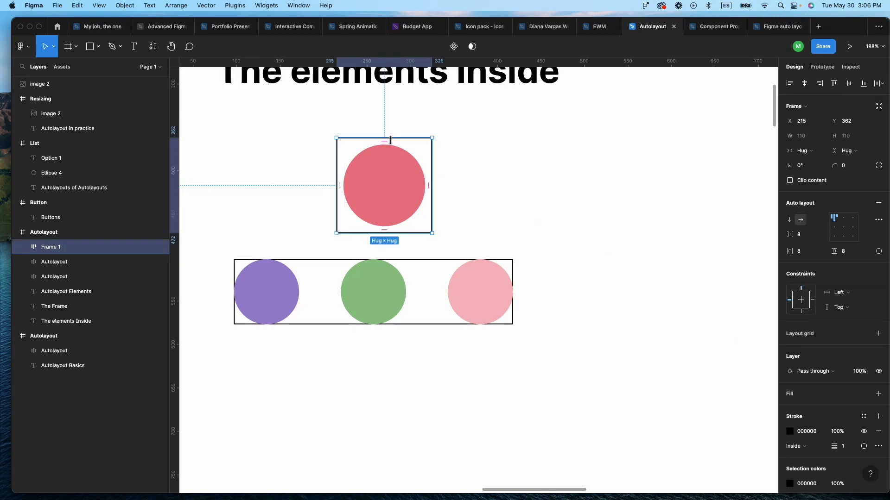
mouse_move(385, 141)
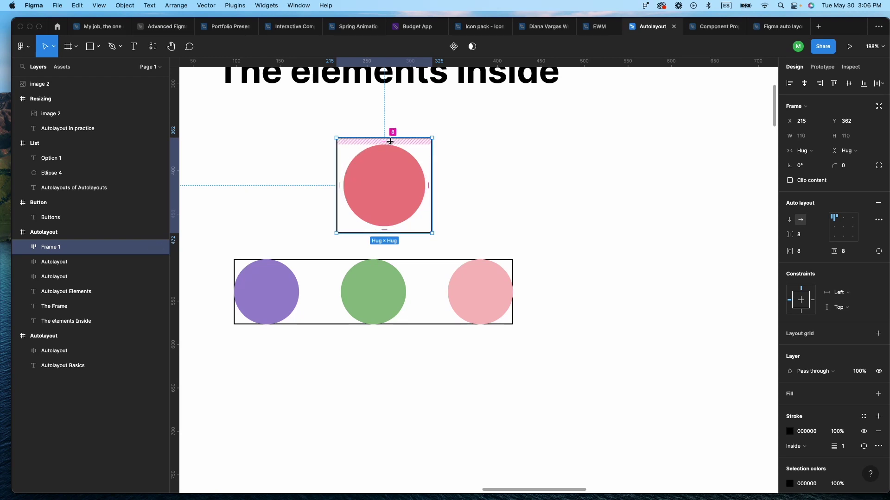
left_click_drag(385, 188, 387, 177)
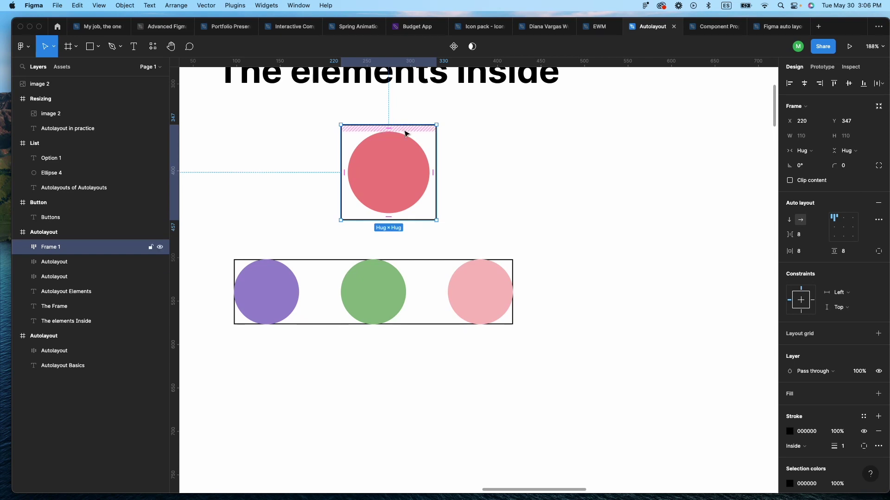
key("alt")
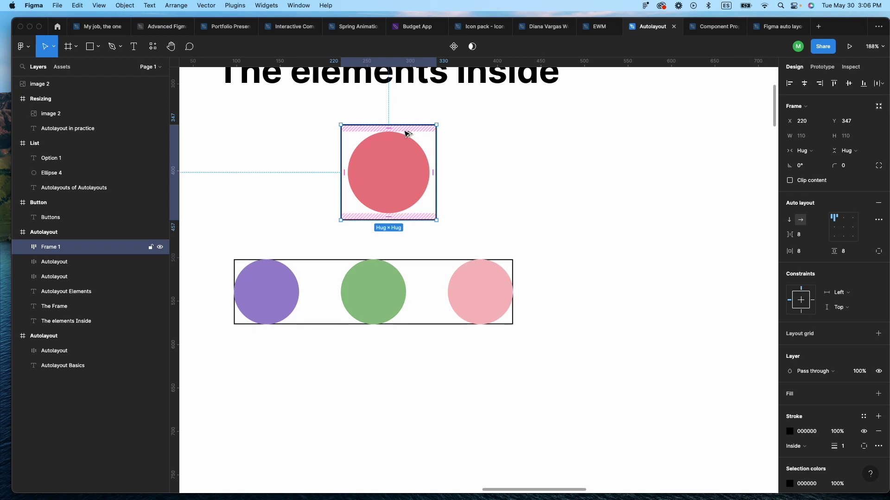
left_click_drag(390, 134, 392, 128)
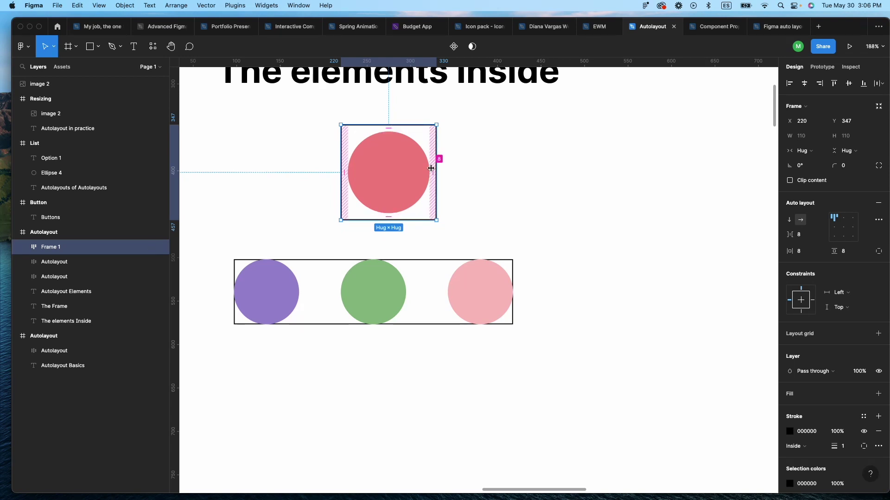
Try wider horizontal padding of 18 and larger vertical padding on the red circle's frame, and set padding on all sides to 12
left_click_drag(438, 167, 450, 167)
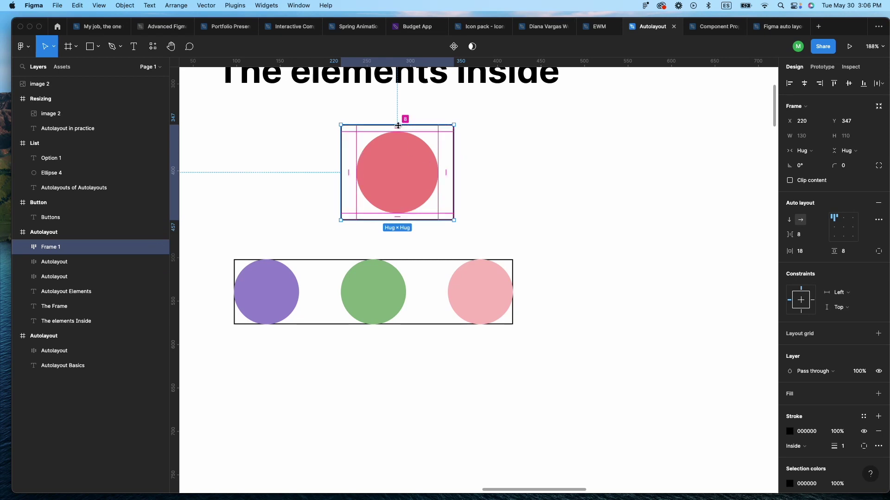
left_click_drag(400, 126, 401, 134)
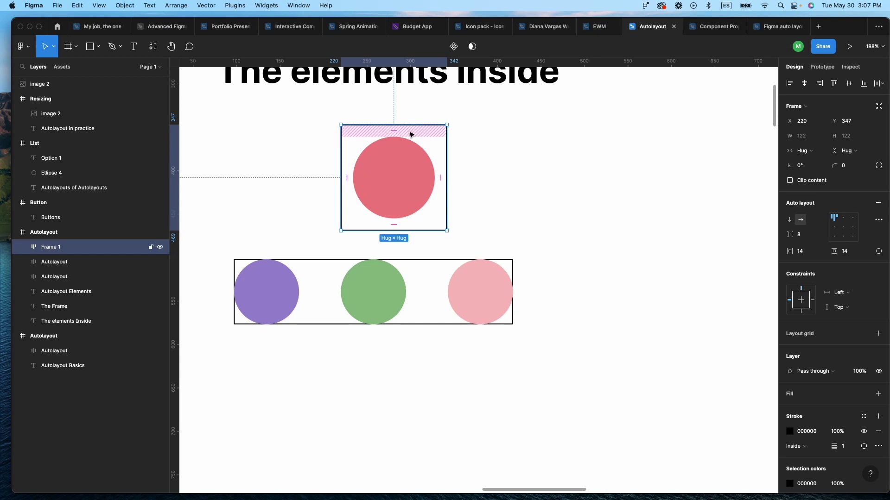
key("alt")
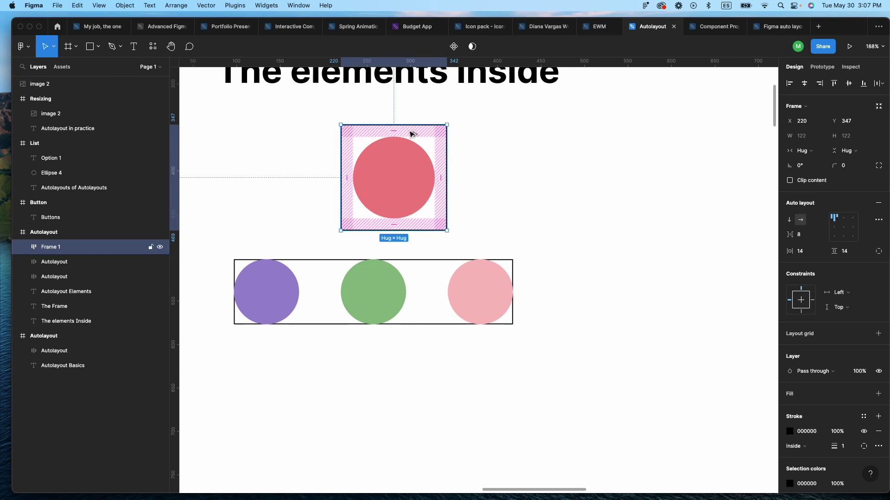
left_click(410, 133)
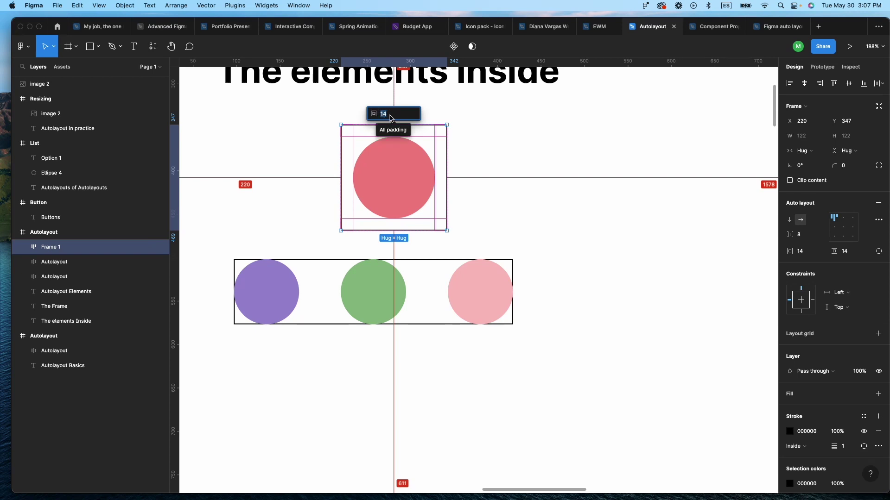
type("12")
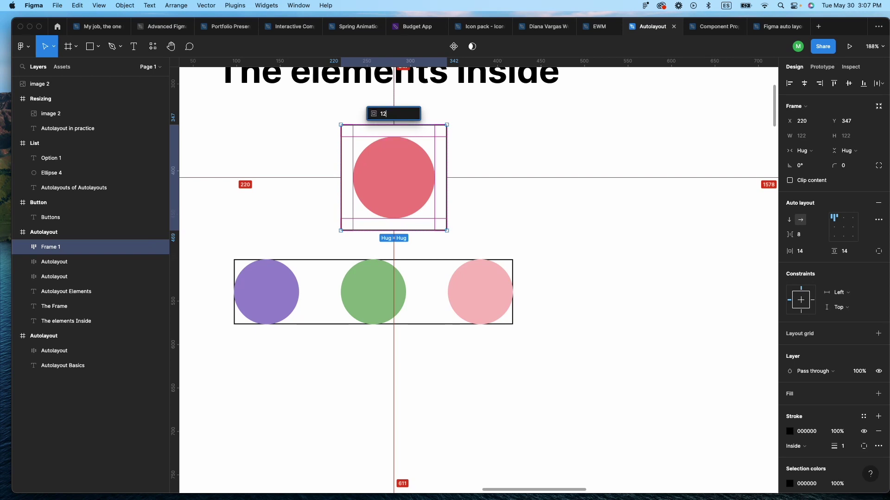
key("Return")
left_click(494, 211)
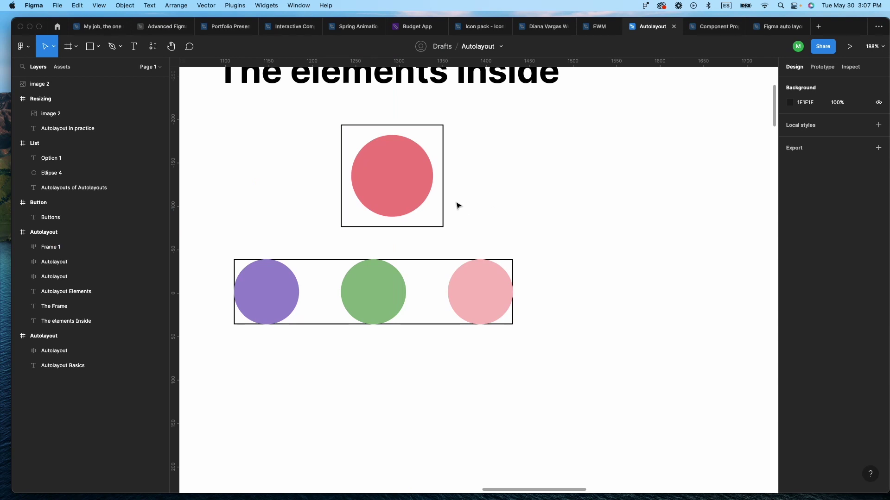
Inspect the red circle frame's paired vertical padding and its padding on all four sides
left_click(397, 175)
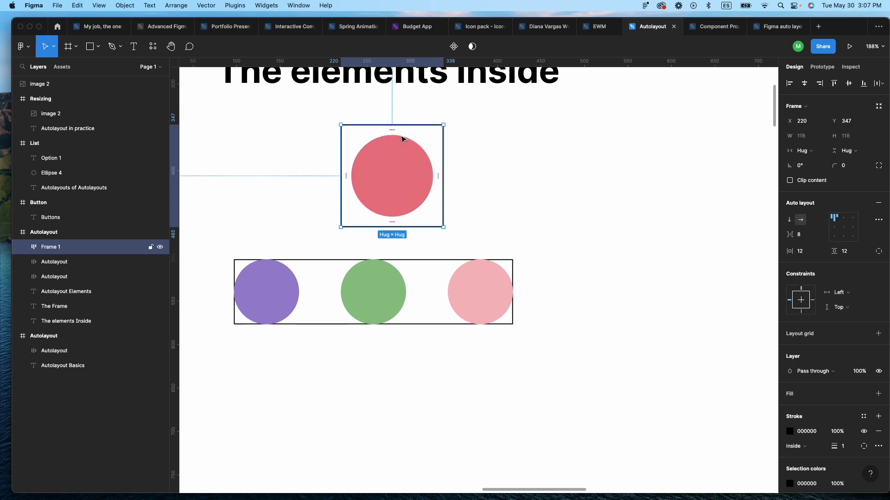
key("alt")
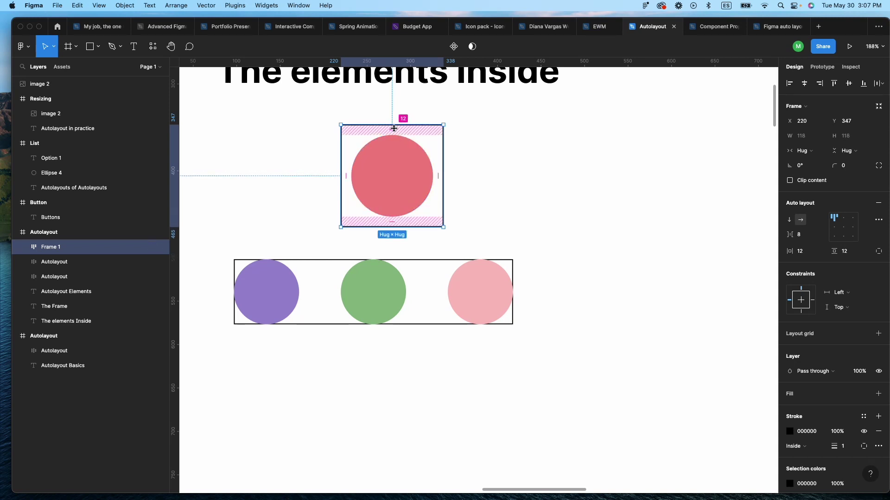
left_click_drag(394, 129, 393, 128)
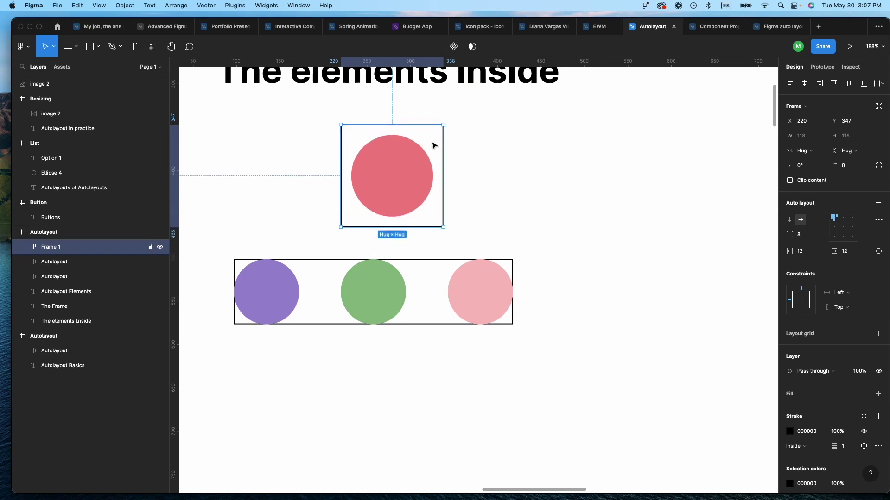
left_click(550, 201)
left_click(401, 145)
key("alt")
key("shift")
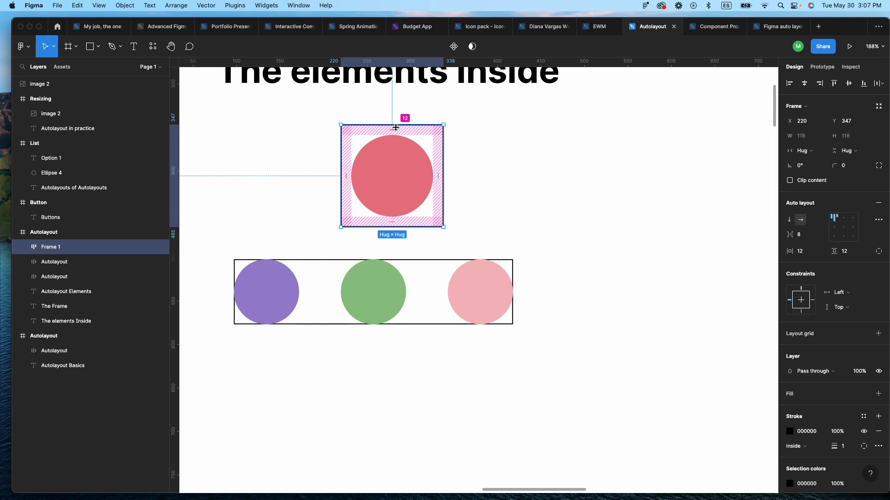
Delete the red circle's auto layout frame above the circle row
left_click(518, 165)
left_click(388, 173)
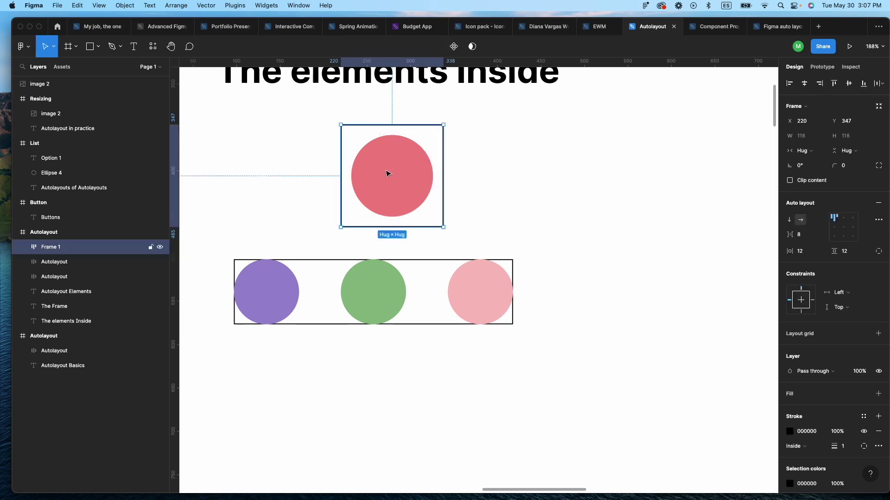
key("Delete")
Set both the horizontal and vertical padding of the three-circle row's auto layout frame to 12
left_click(423, 277)
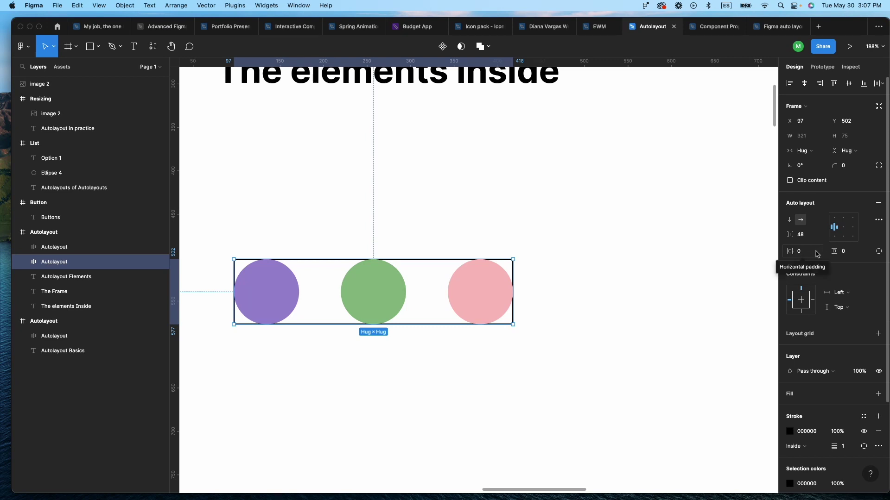
left_click(797, 251)
type("12")
key("Return")
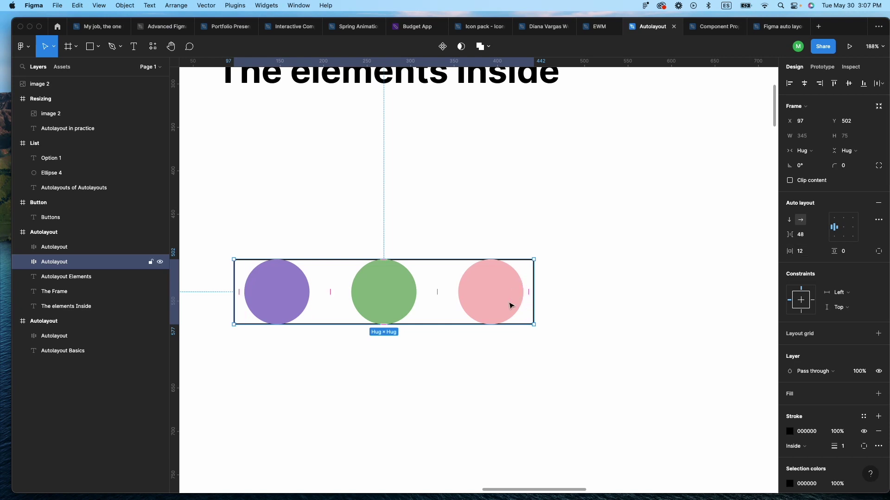
left_click(853, 255)
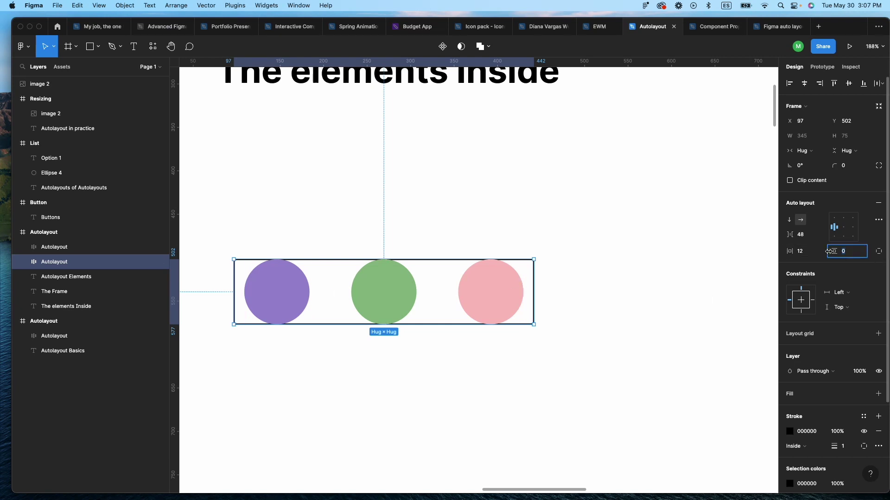
type("12")
key("Return")
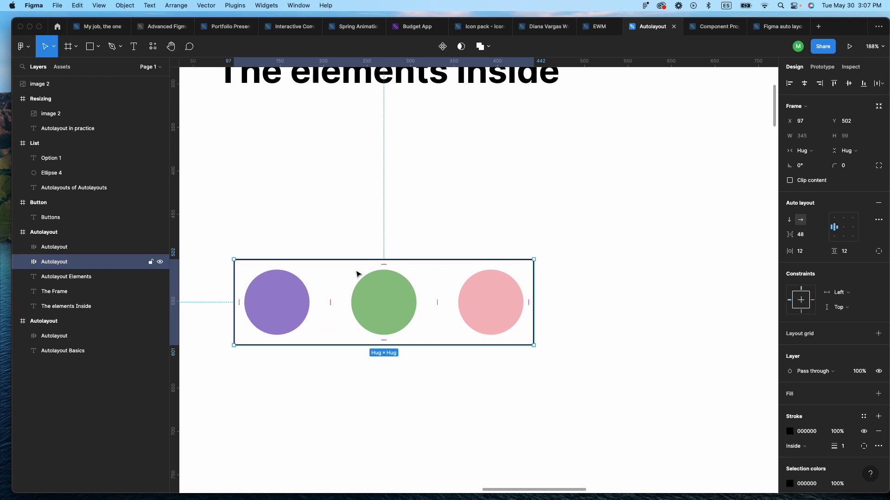
Switch the circle row's frame to individual padding and set top to 20, right to 30 and bottom to 40
left_click(879, 252)
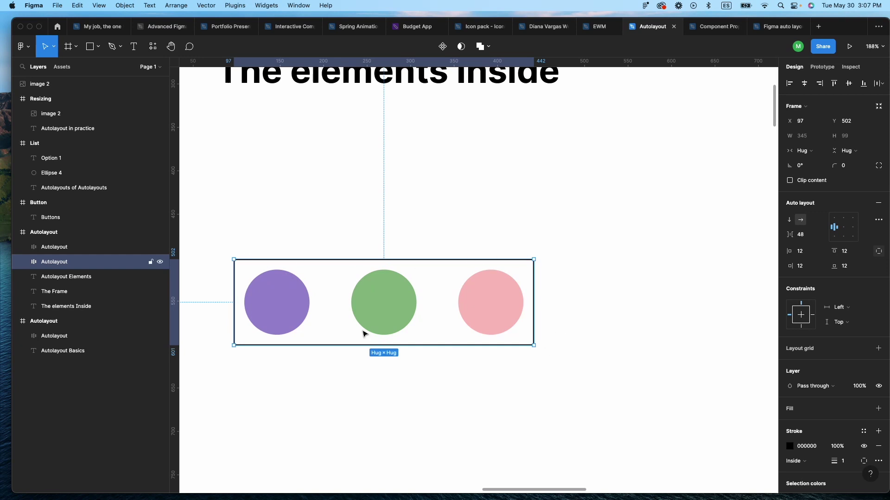
left_click(845, 251)
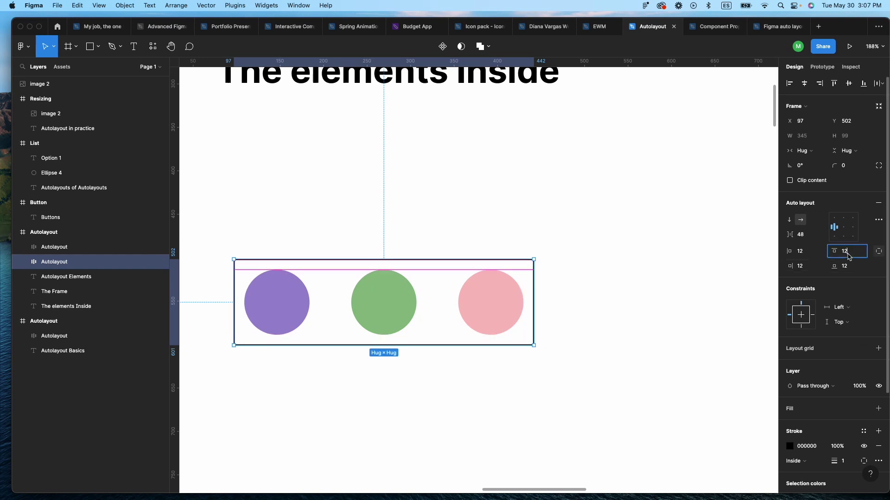
type("20")
key("Return")
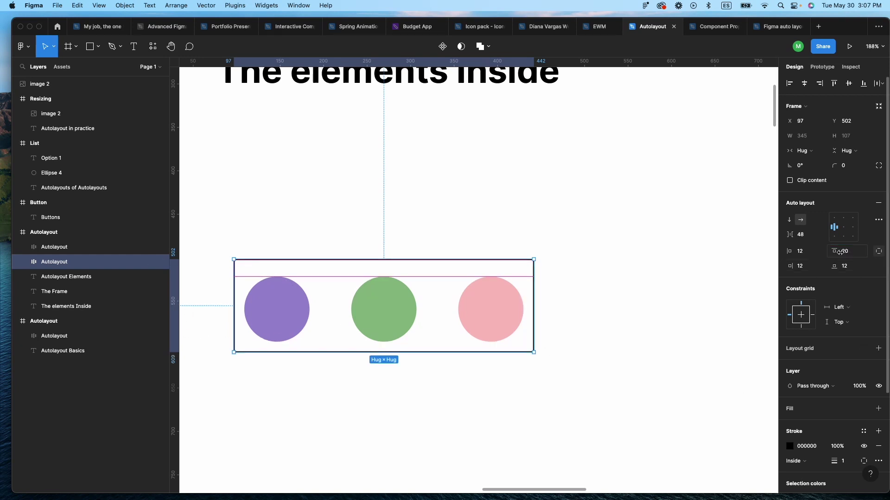
key("Tab")
type("30")
key("Return")
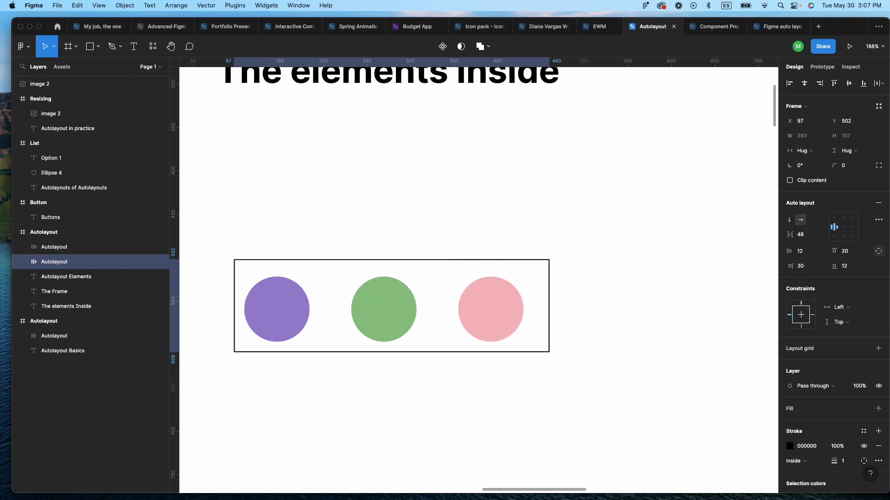
key("Tab")
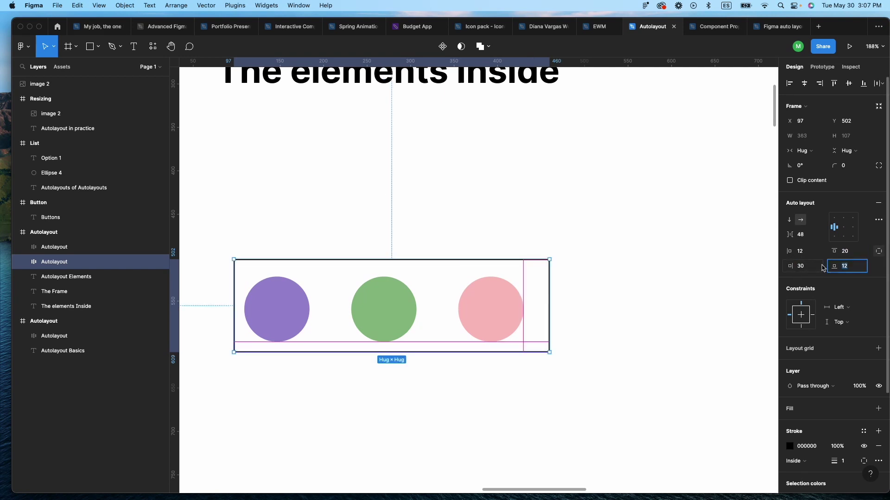
type("40")
key("Return")
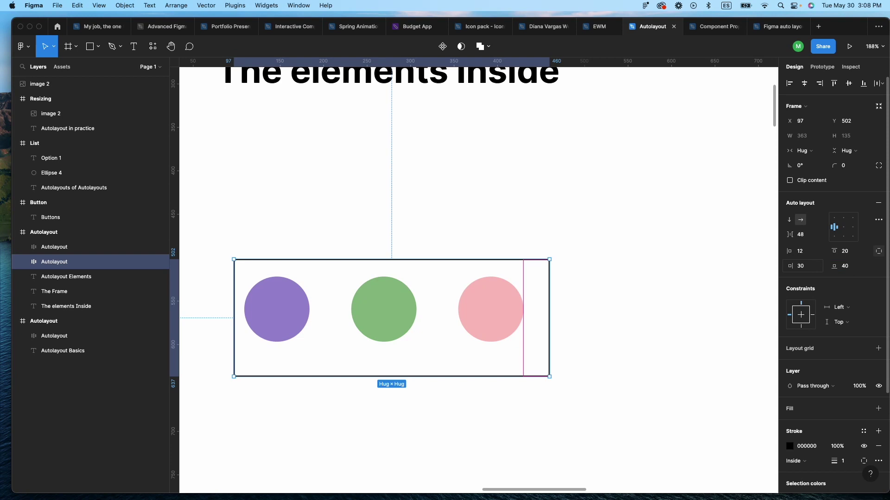
left_click(594, 284)
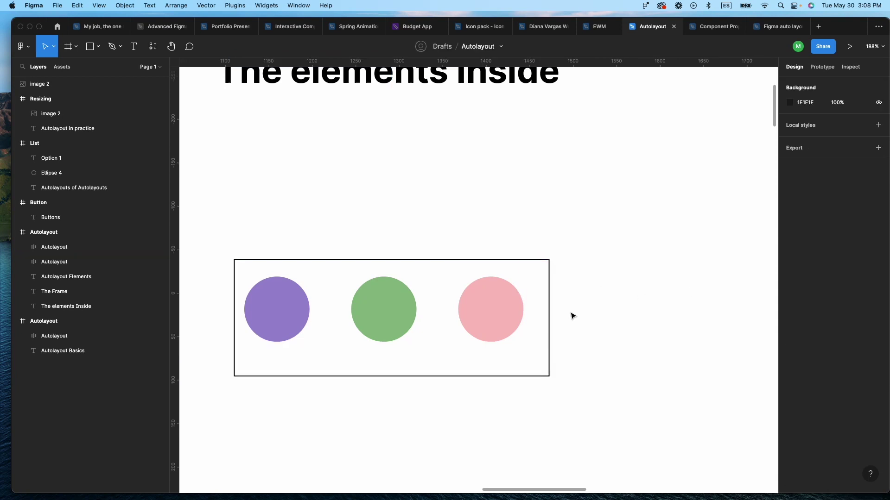
Set the padding on all sides of the circle row's frame to 20 in one entry
left_click(448, 272)
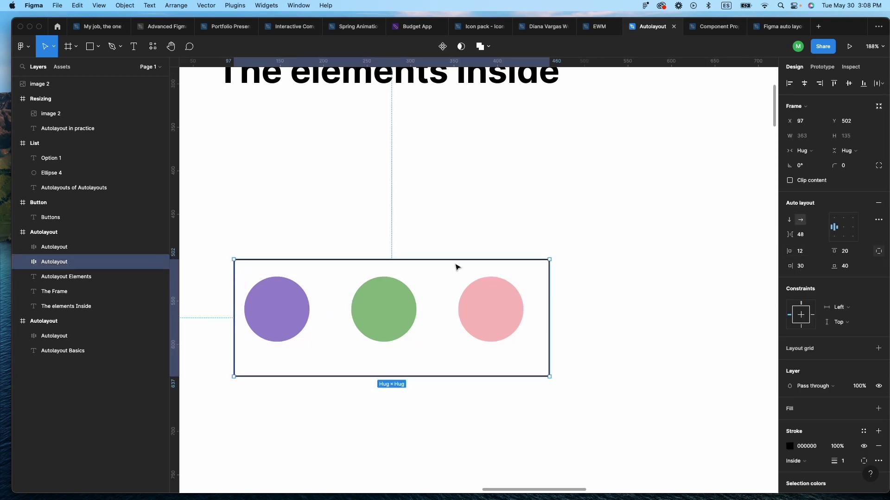
mouse_move(457, 266)
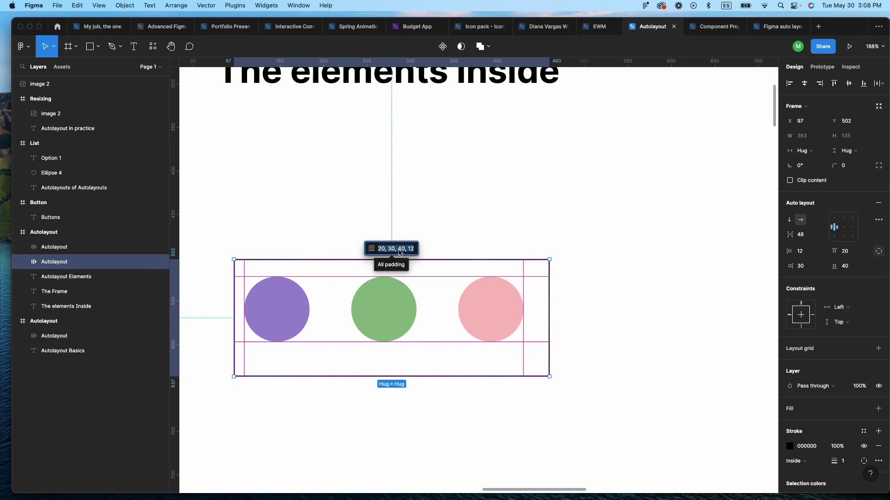
type("20")
key("Return")
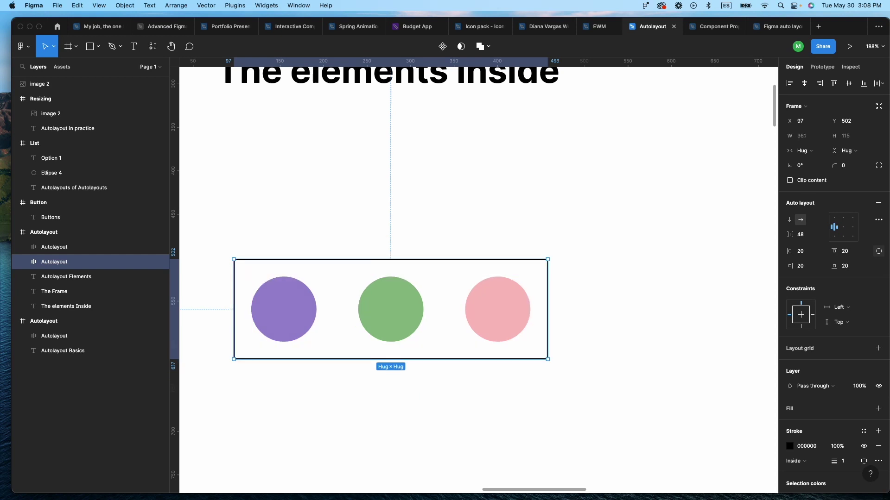
left_click(583, 246)
Move the circle row's frame up to about X 84, Y 388 and enlarge it to about 633 × 315
scroll(464, 264, "up", 2)
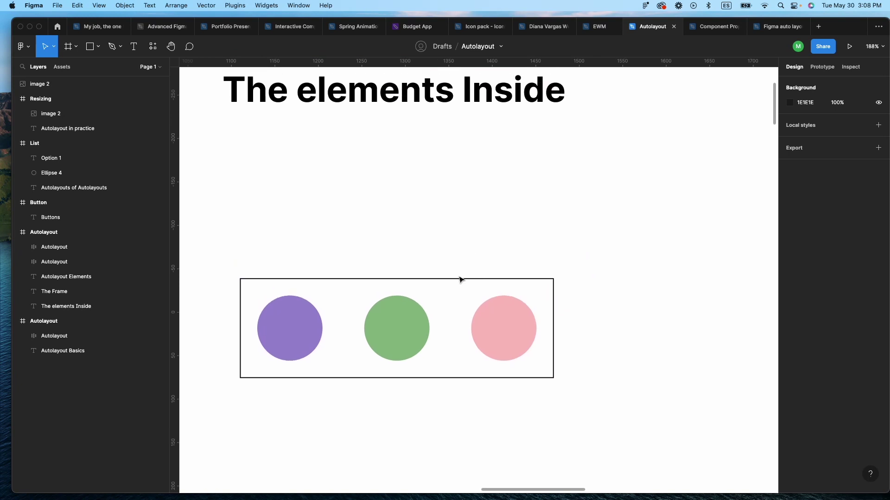
left_click_drag(395, 331, 392, 314)
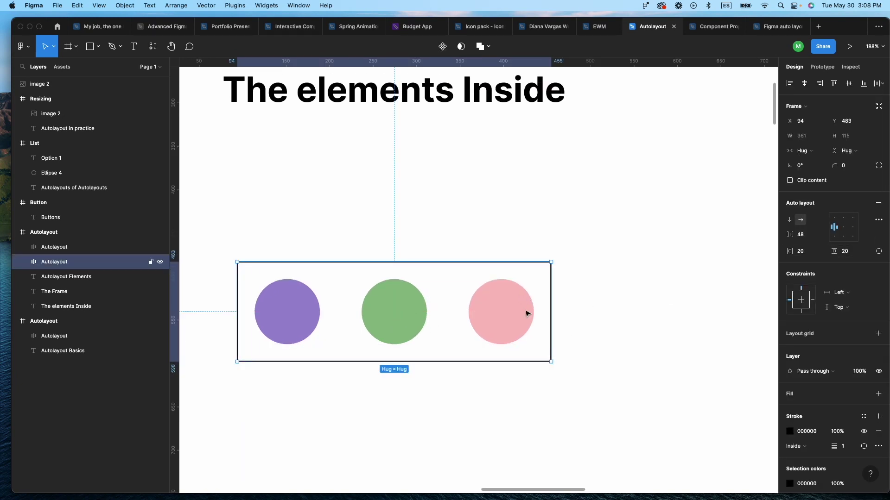
left_click_drag(493, 323, 485, 242)
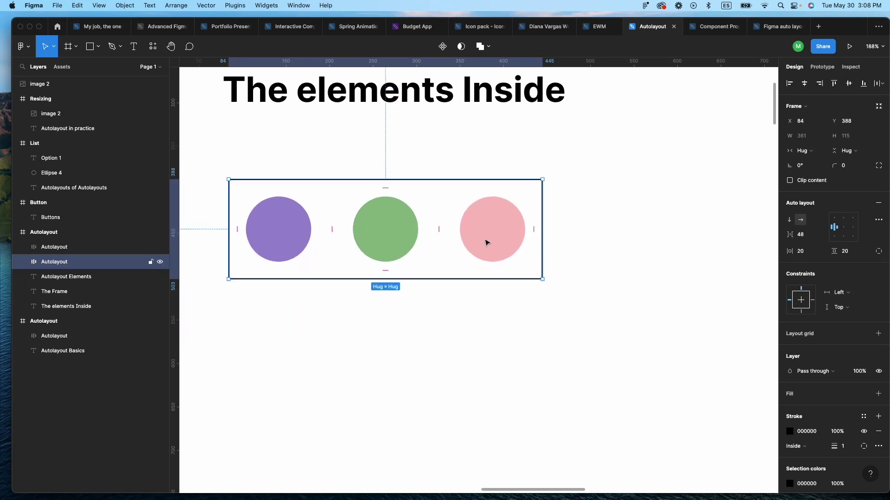
left_click_drag(542, 279, 658, 451)
scroll(628, 364, "left", 5)
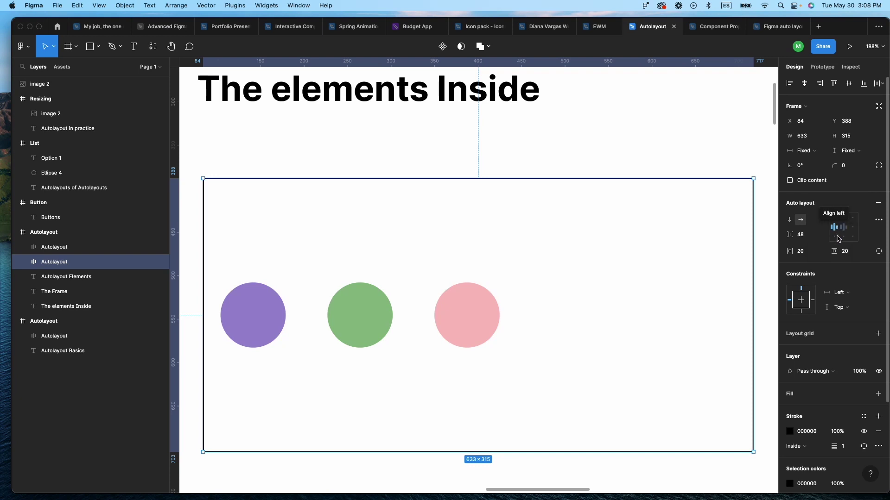
Try the different auto layout alignment positions for the circles in the enlarged frame, and align them to the center
mouse_move(423, 299)
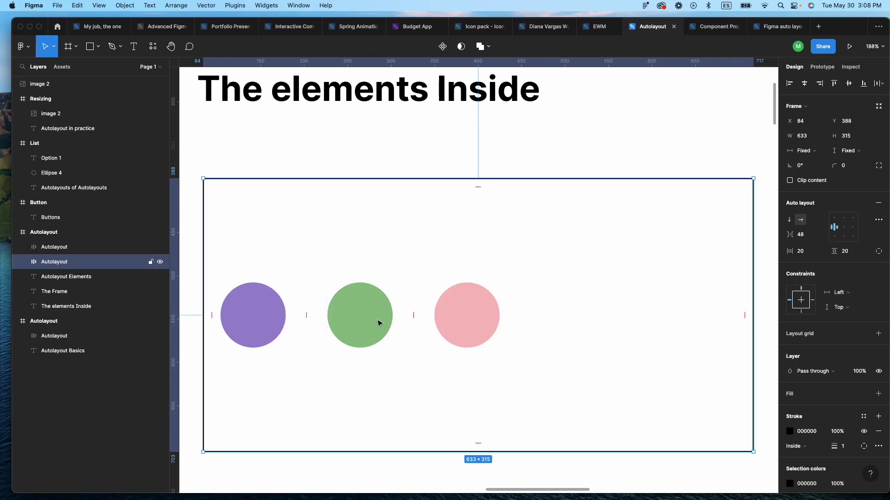
left_click(834, 217)
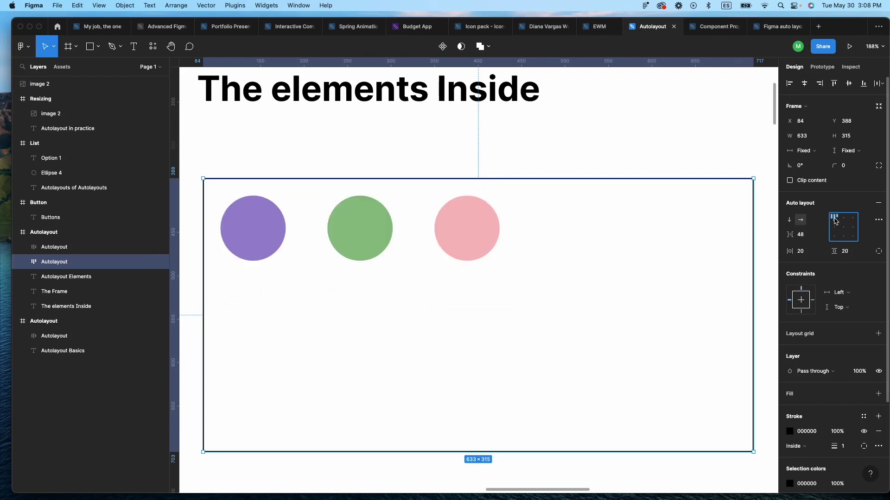
left_click(843, 217)
left_click(856, 218)
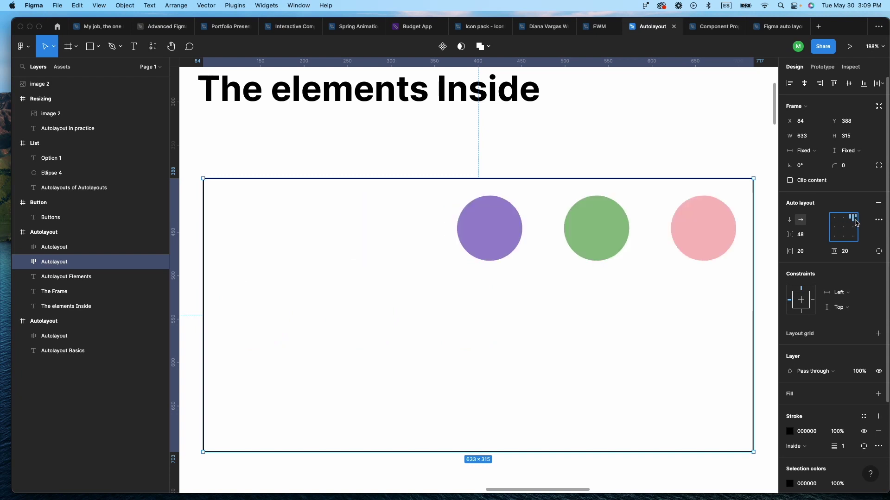
left_click(854, 227)
left_click(844, 228)
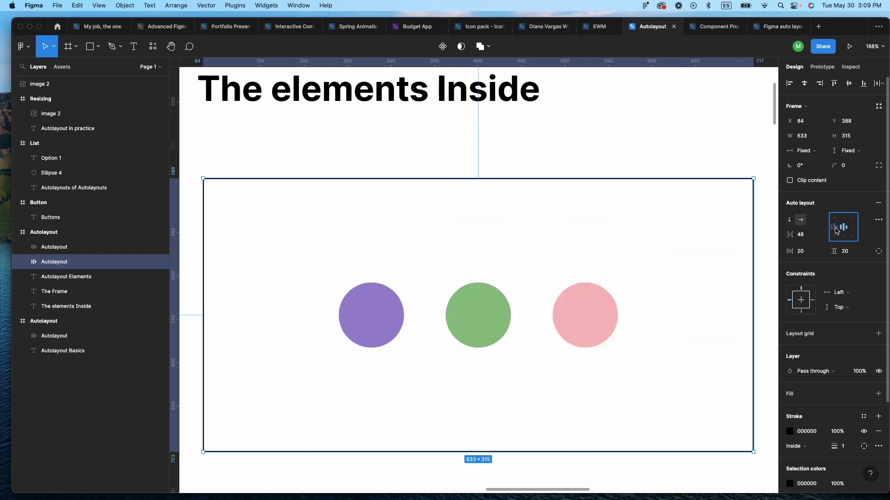
left_click(834, 227)
left_click(835, 237)
left_click(844, 237)
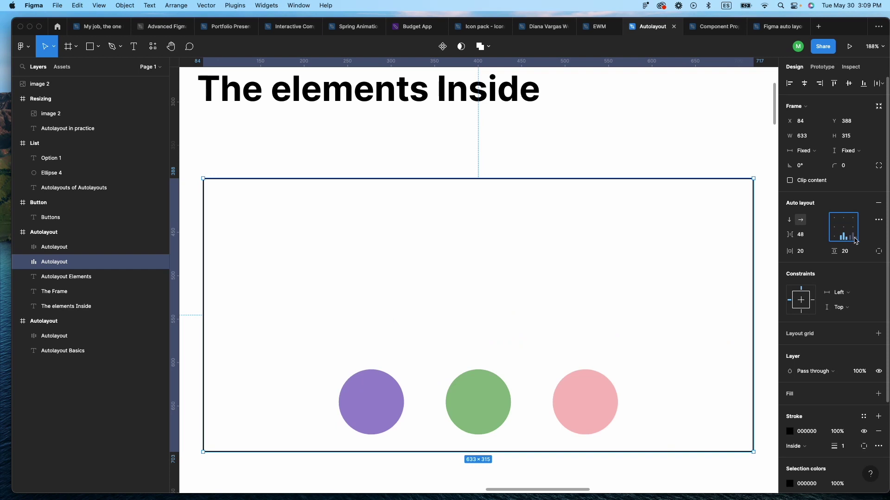
left_click(855, 237)
left_click(855, 227)
left_click(844, 228)
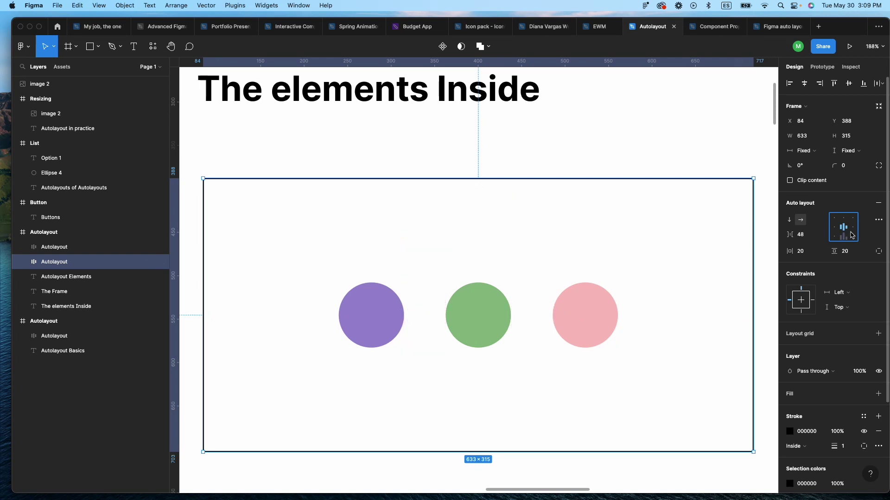
Set the circle frame's auto layout spacing mode to Space between, and narrow the frame to about 626 wide
left_click(879, 222)
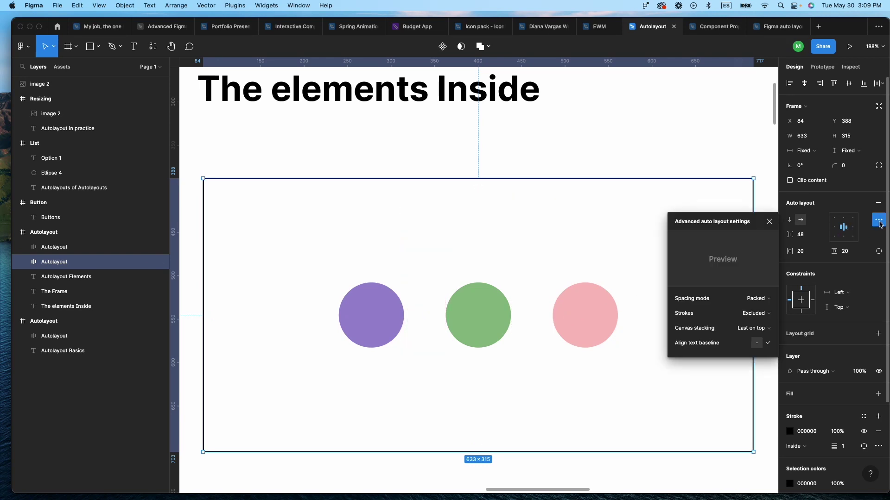
left_click(760, 303)
left_click(740, 310)
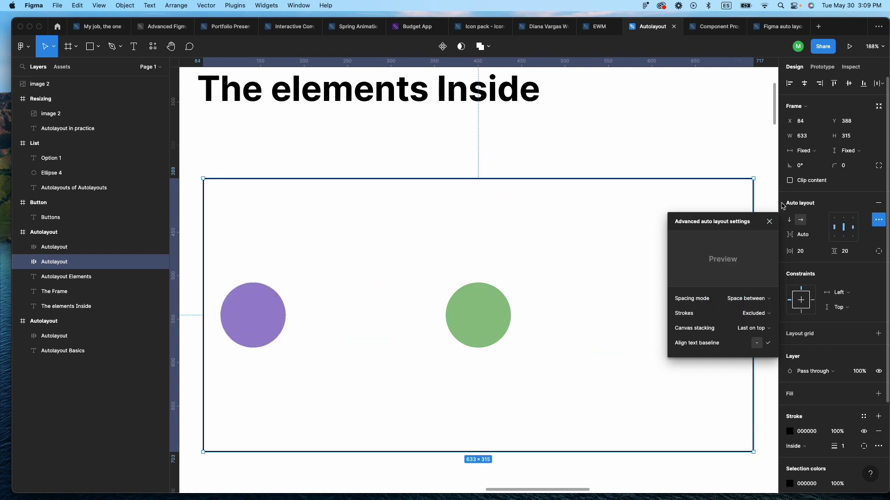
left_click(763, 202)
left_click(268, 316)
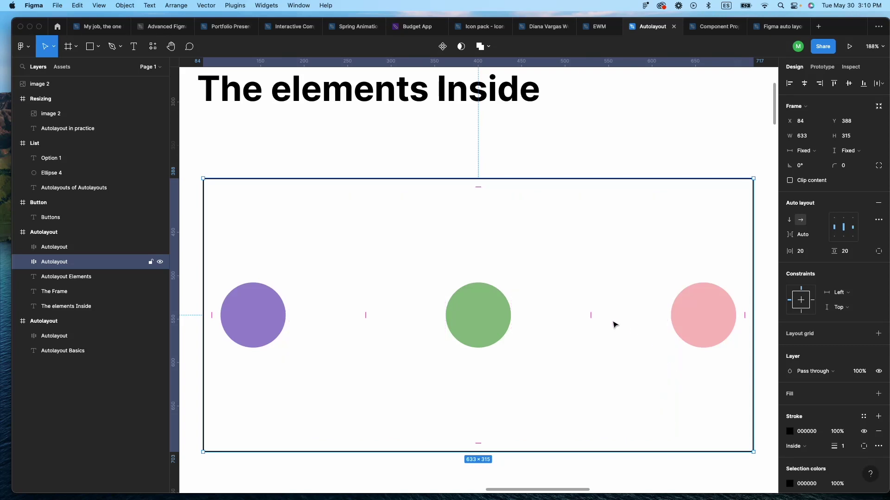
left_click_drag(730, 250, 748, 259)
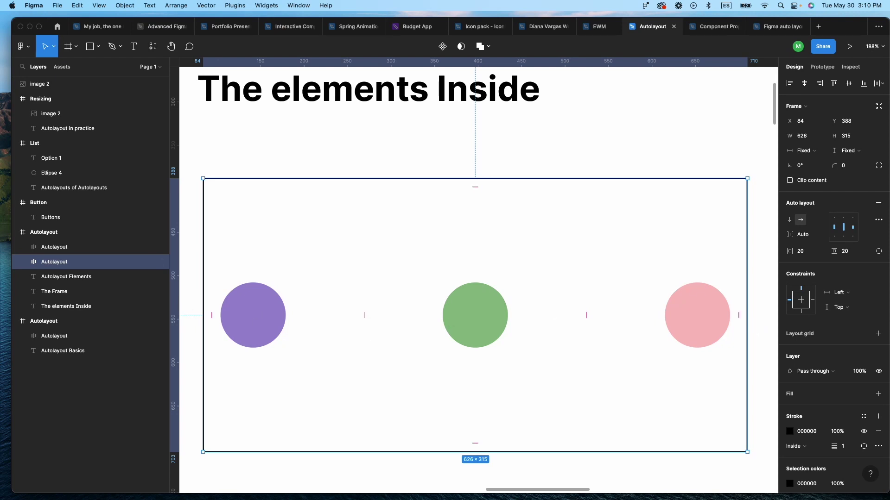
Switch the circle frame's layout direction to vertical and align its circles to the horizontal center
left_click(846, 243)
left_click(789, 220)
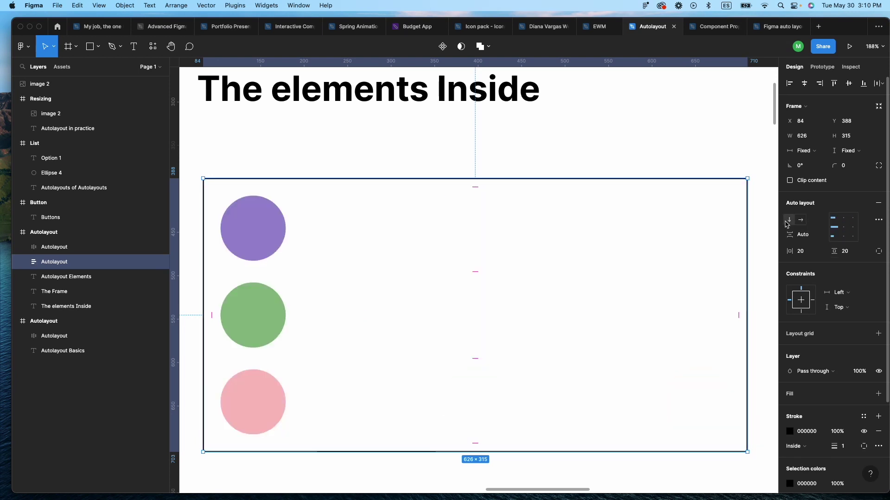
left_click(846, 227)
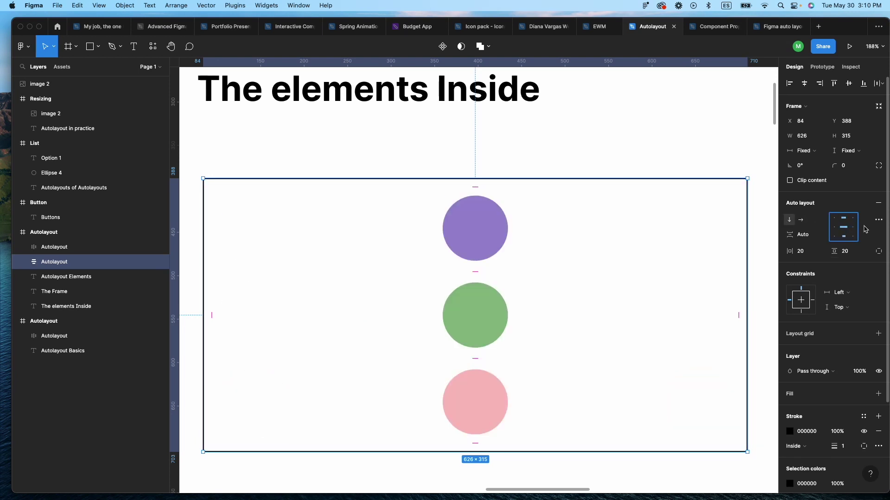
Resize the circle frame to about 448 × 328 and set its layout direction to horizontal
left_click_drag(550, 452, 565, 373)
left_click_drag(746, 250, 607, 248)
scroll(655, 250, "up", 3)
left_click(801, 221)
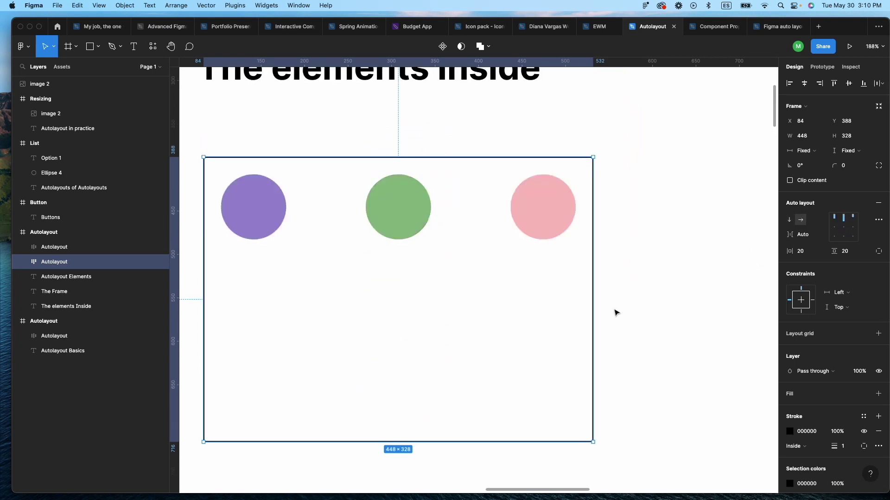
Align the circles to the center of the frame and toggle between auto and packed spacing, ending on packed
left_click(844, 230)
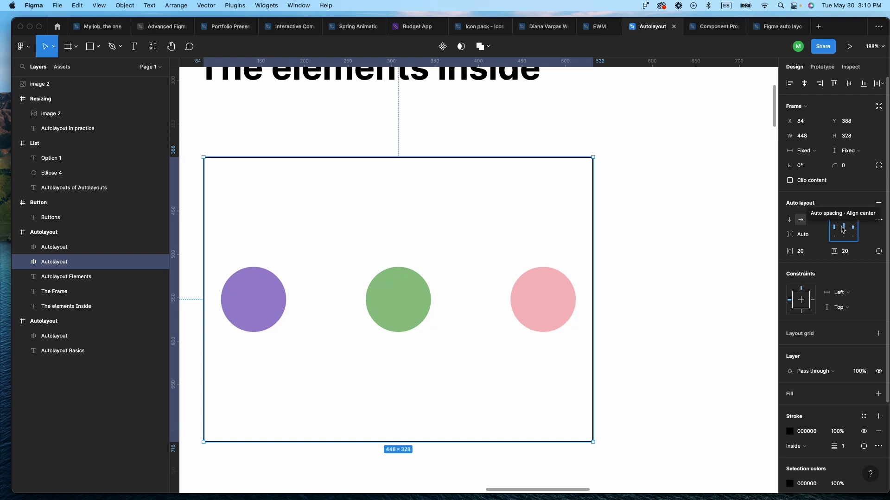
left_click(843, 228)
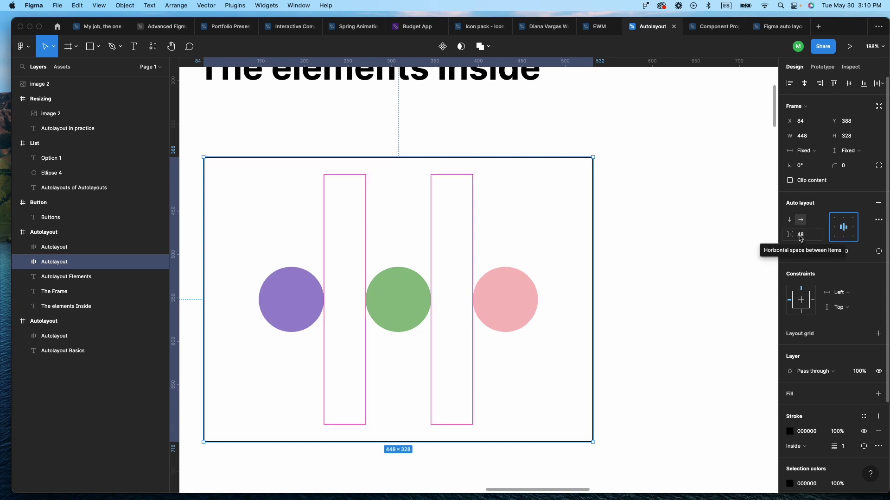
double_click(853, 230)
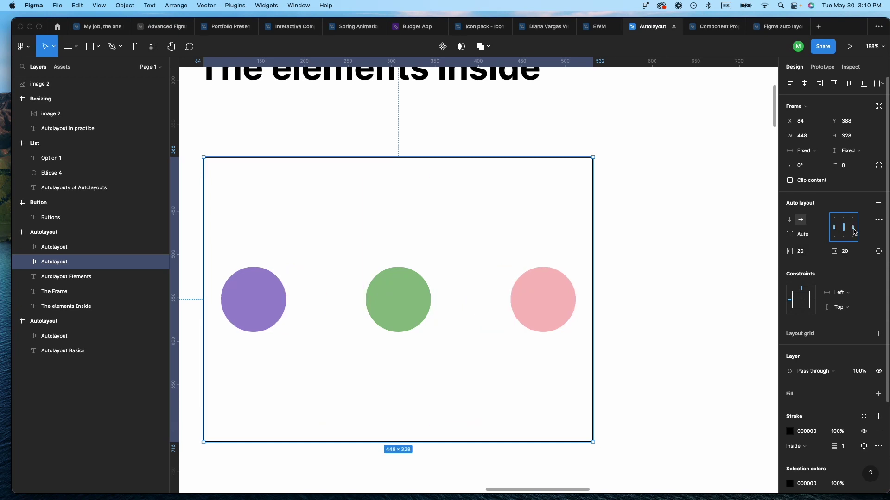
left_click(854, 232)
double_click(845, 233)
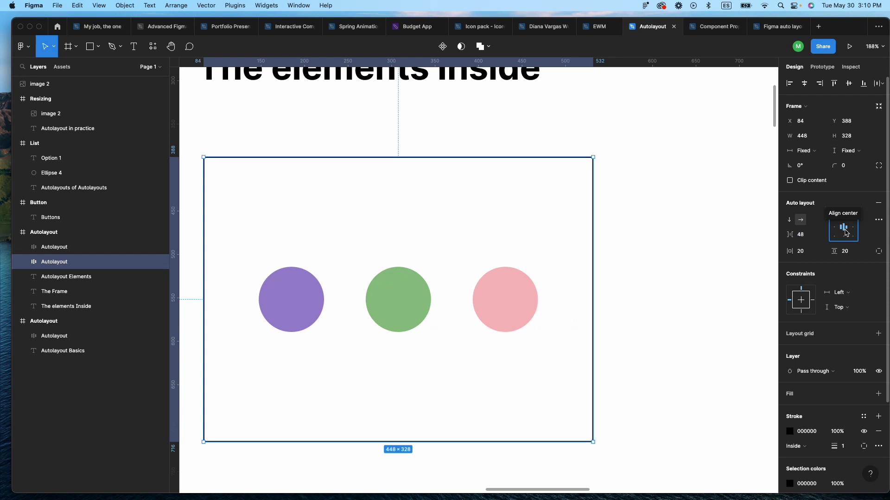
left_click(845, 233)
Try setting the circle frame's horizontal space between items to auto, and undo it
left_click(793, 235)
type("au")
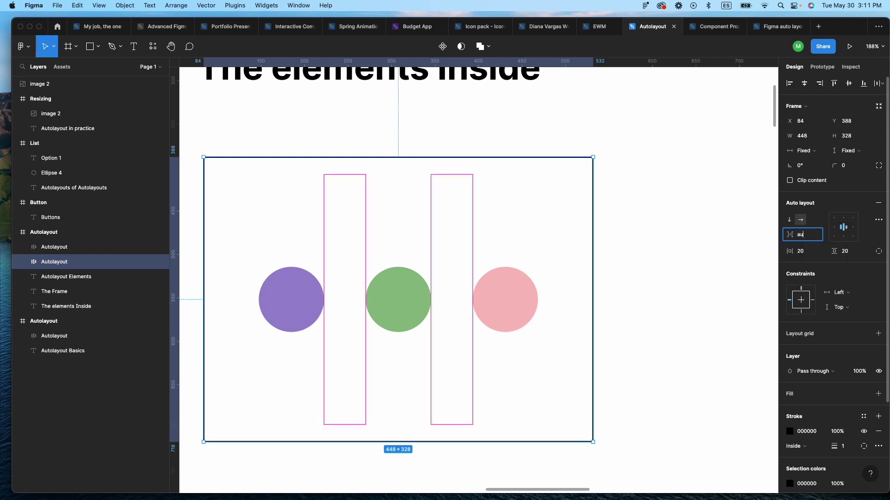
type("to")
key("Return")
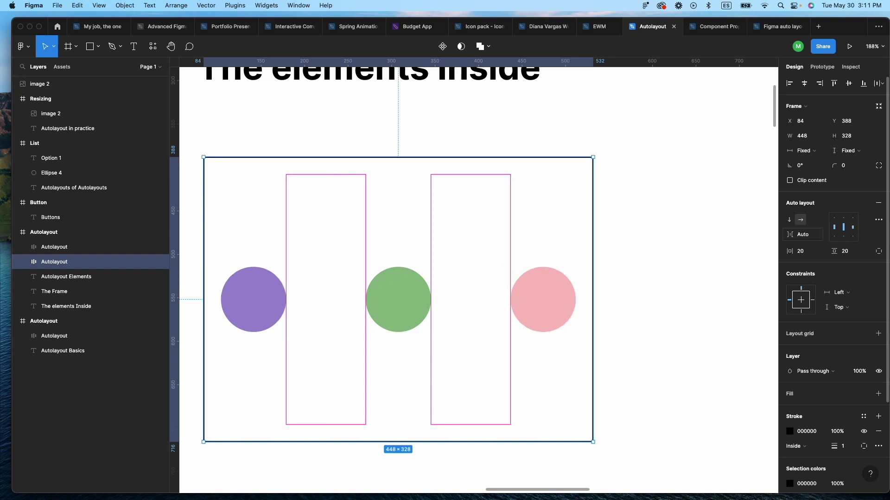
left_click(730, 280)
key("super+z")
key("super+z")
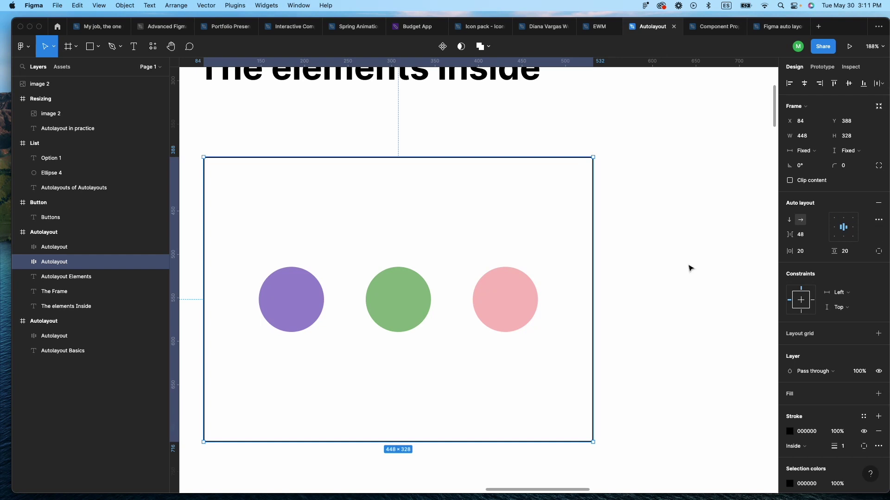
Duplicate the purple, green and pink circles from the frame and place the copies in the empty area below it
scroll(689, 266, "down", 4)
left_click(878, 219)
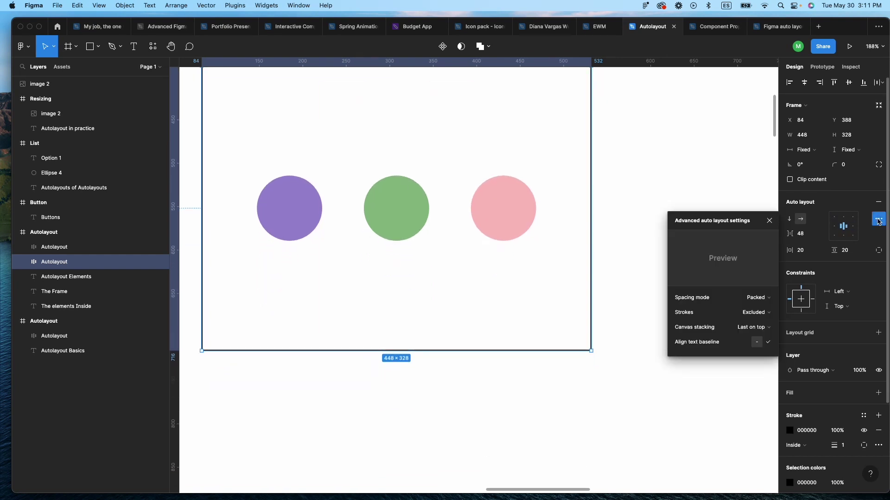
left_click(599, 208)
scroll(526, 234, "left", 3)
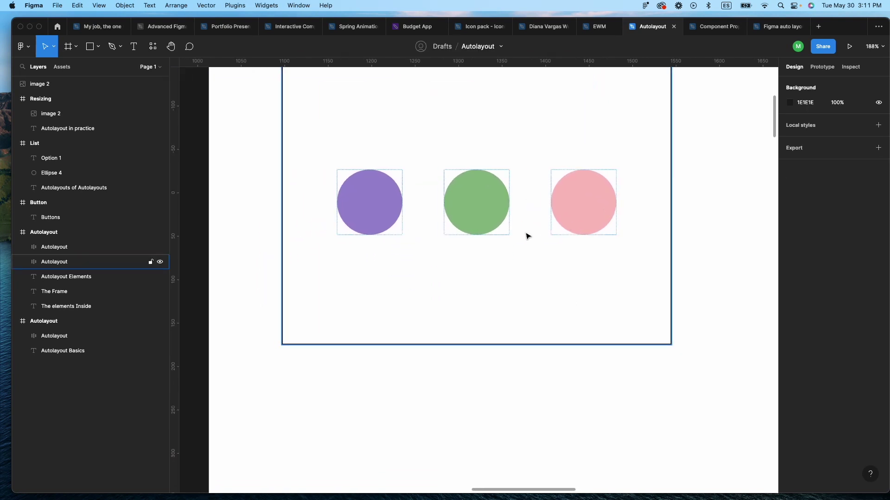
double_click(382, 215)
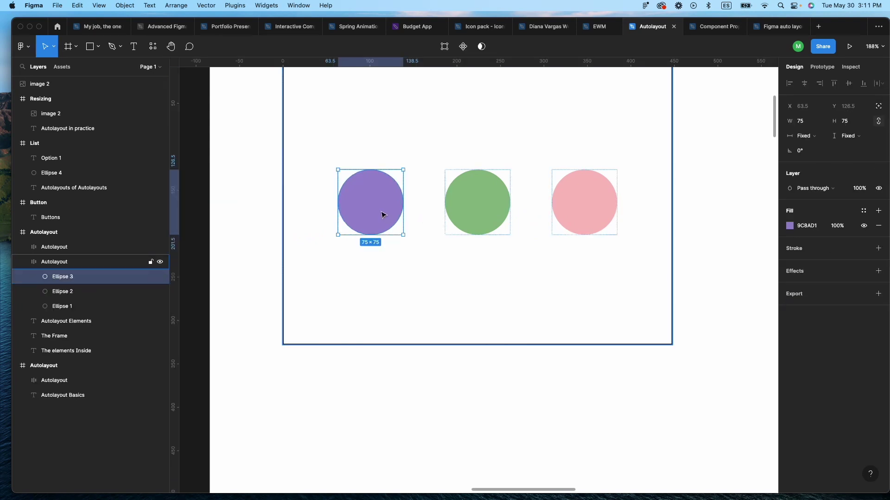
left_click(482, 210, "shift")
left_click(588, 218, "shift")
left_click_drag(589, 234, 588, 467)
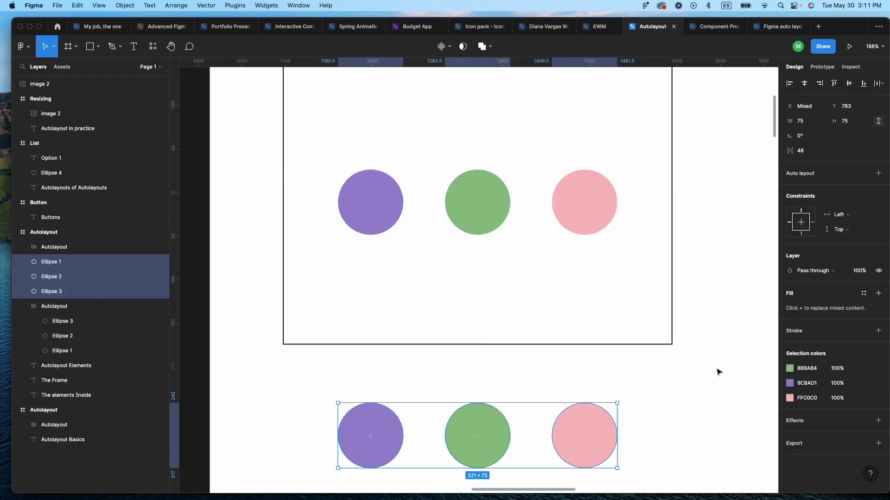
Add a black stroke to the three copied circles, positioned Outside with a weight of 12
left_click(878, 330)
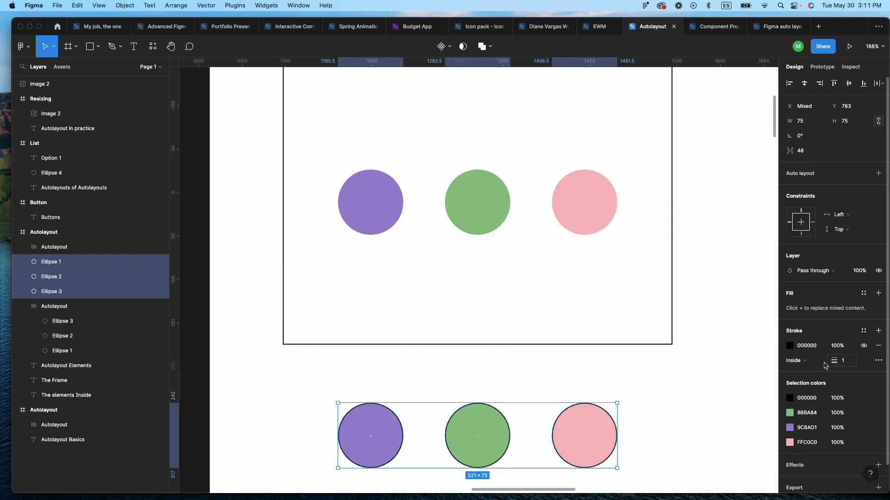
left_click(801, 366)
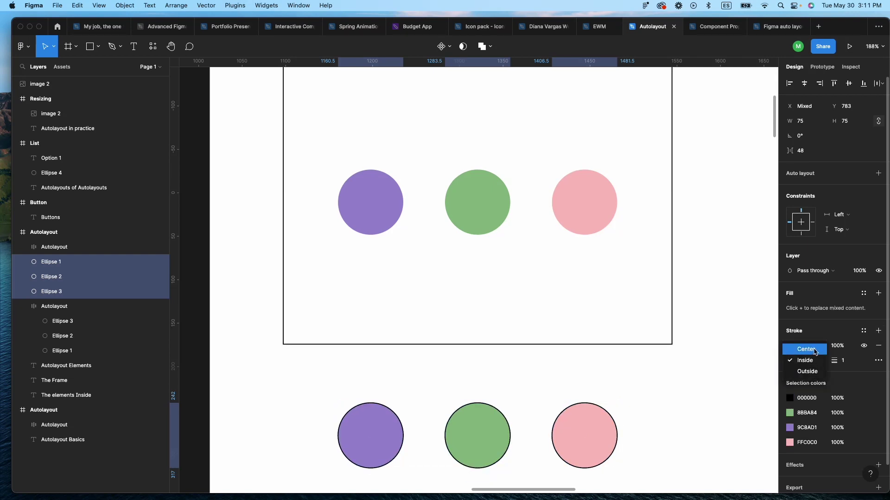
left_click(807, 349)
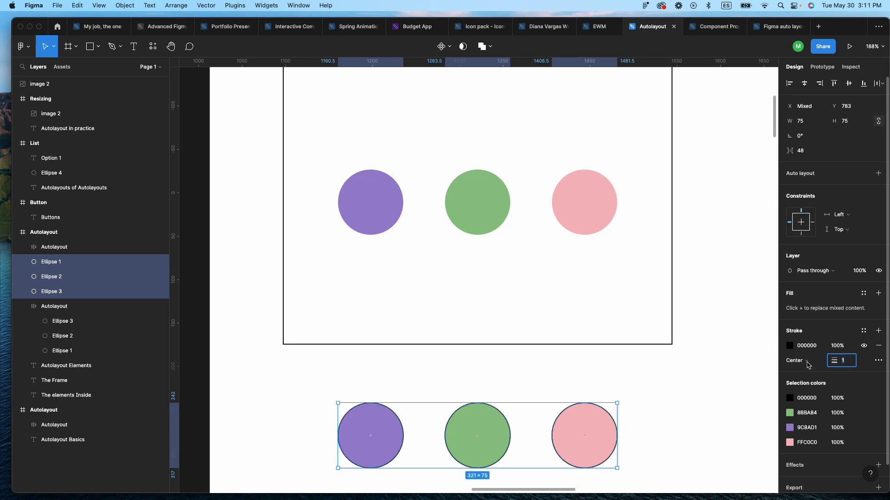
left_click(800, 364)
left_click(815, 383)
left_click(843, 361)
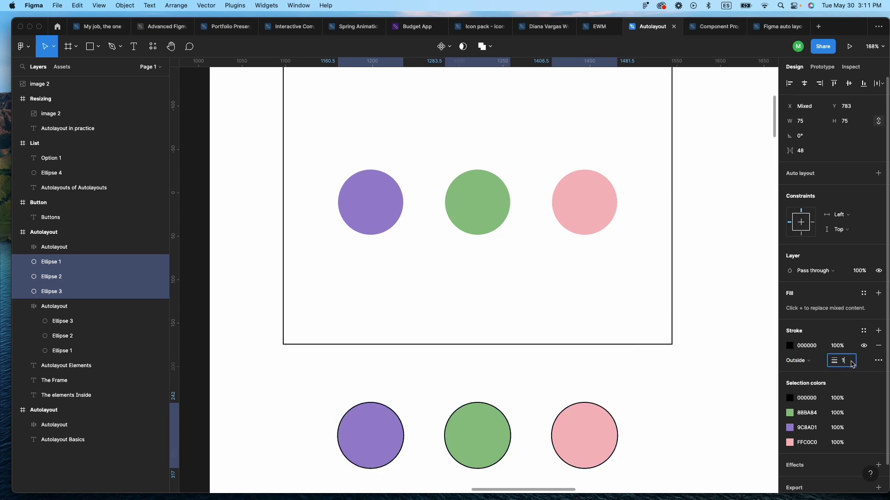
type("12")
key("Return")
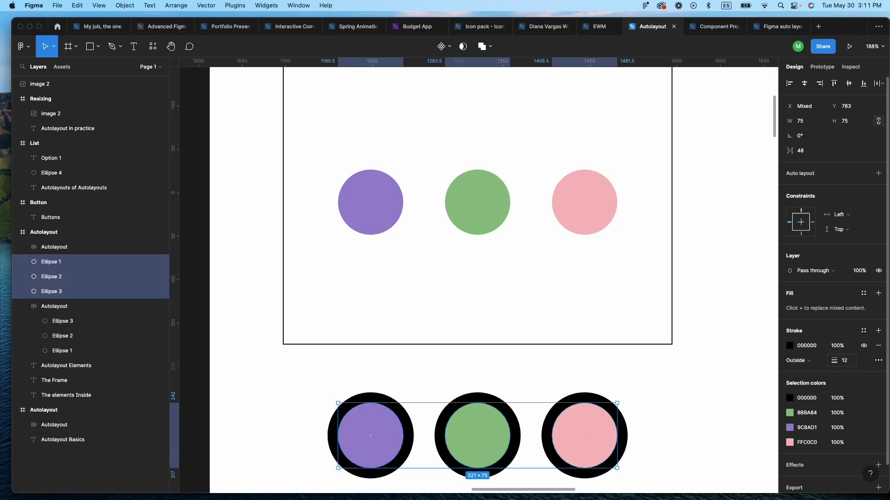
Delete the three stroked circle copies below the frame
left_click(635, 379)
scroll(312, 314, "down", 5)
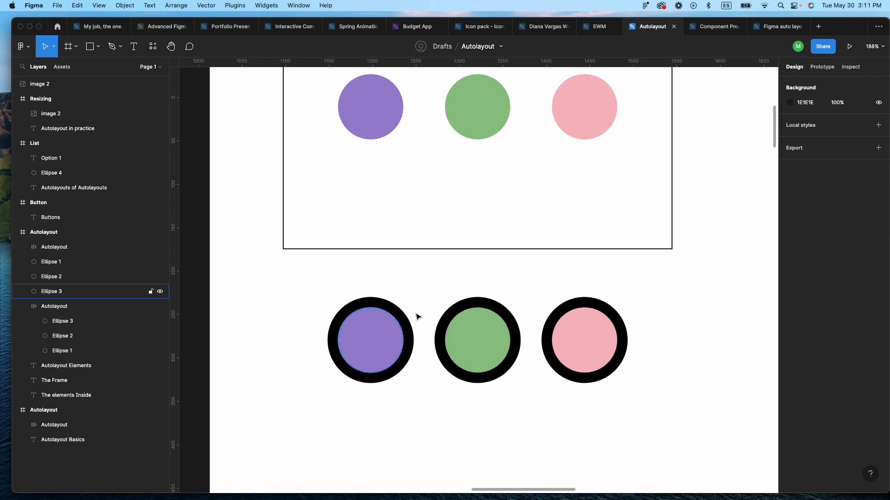
scroll(457, 302, "up", 4)
left_click_drag(309, 379, 596, 440)
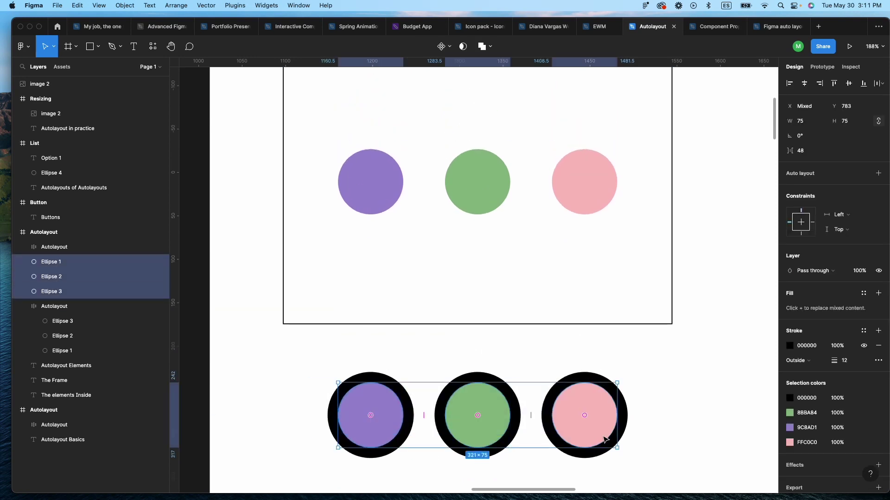
key("Delete")
Add a black stroke to the three circles inside the frame, positioned Outside with a weight of 12
left_click(608, 176)
left_click(474, 182, "shift")
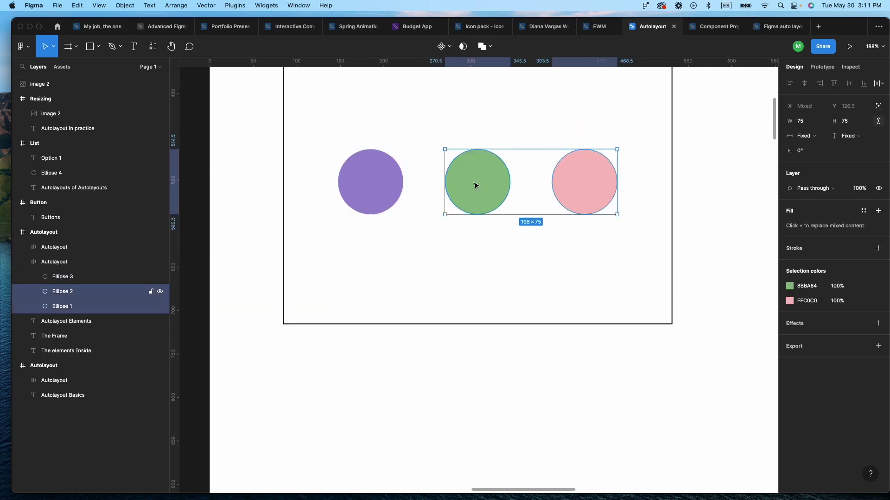
left_click(346, 185, "shift")
scroll(510, 209, "up", 4)
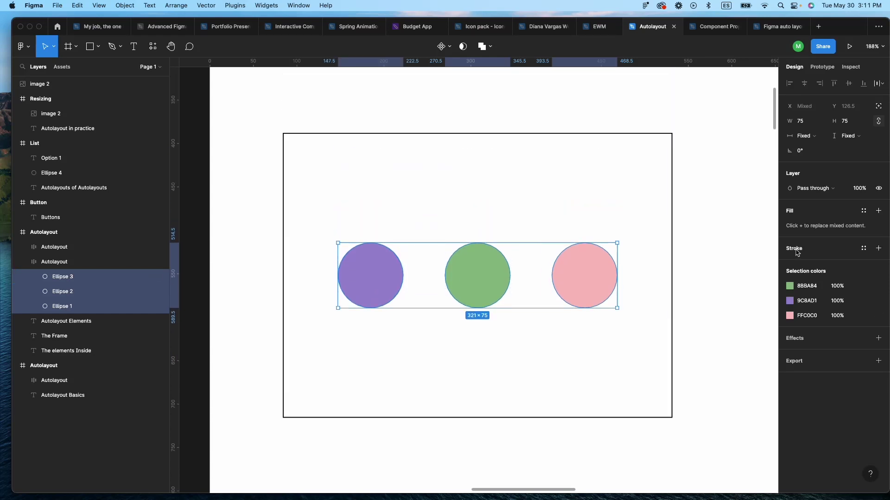
left_click(878, 248)
left_click(805, 280)
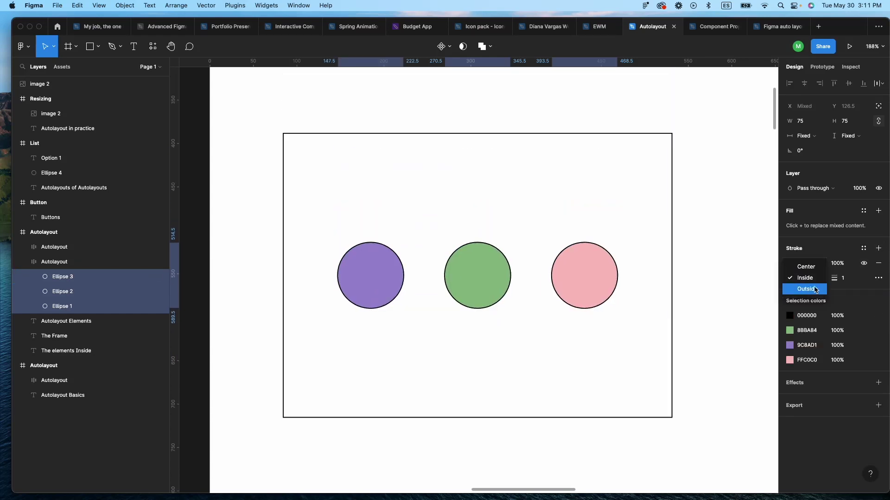
left_click(807, 288)
left_click(842, 278)
type("12")
key("Return")
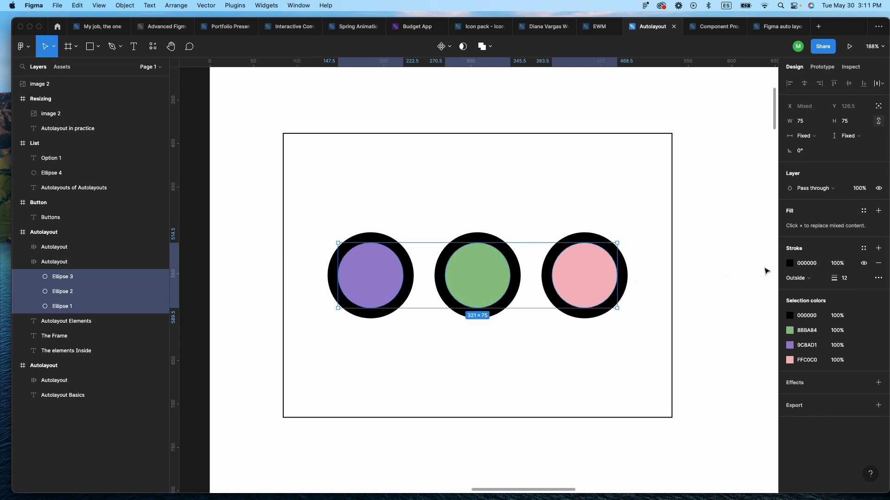
Switch the circle frame to auto spacing with its circles kept at center alignment
left_click(679, 263)
left_click(659, 253)
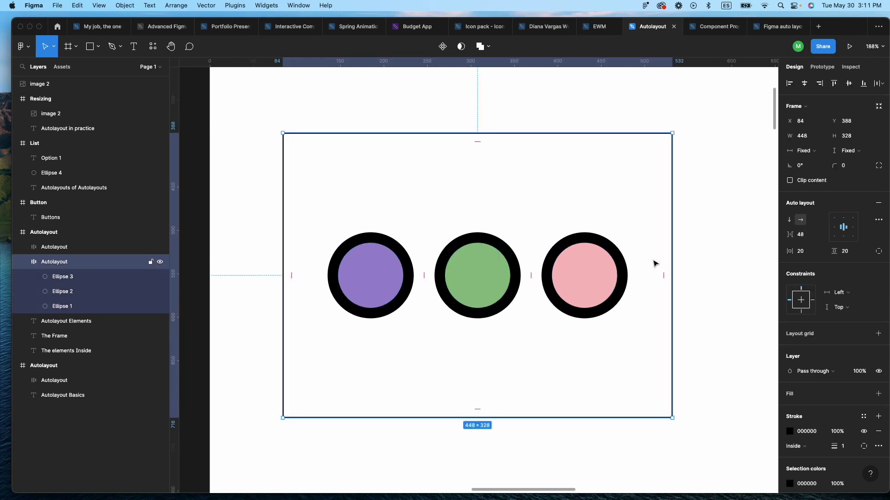
left_click(845, 230)
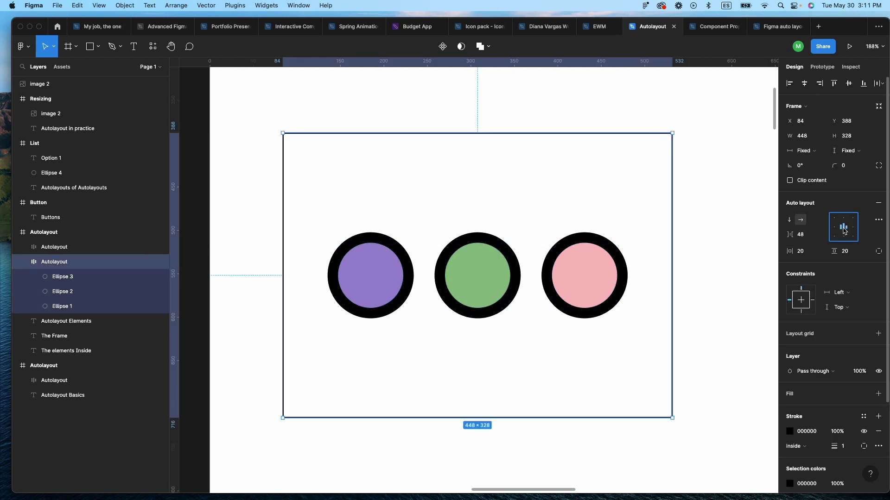
left_click(845, 231)
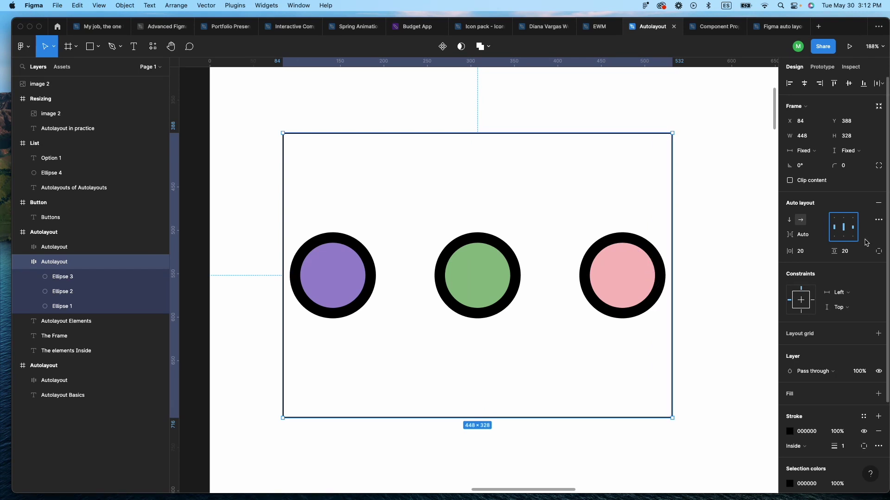
Include strokes in the layout in the circle frame's advanced auto layout settings
left_click(879, 221)
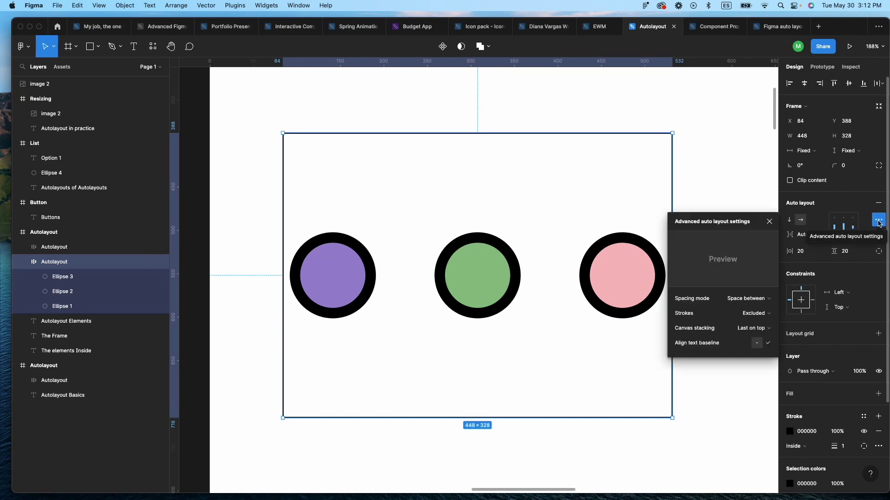
left_click(758, 314)
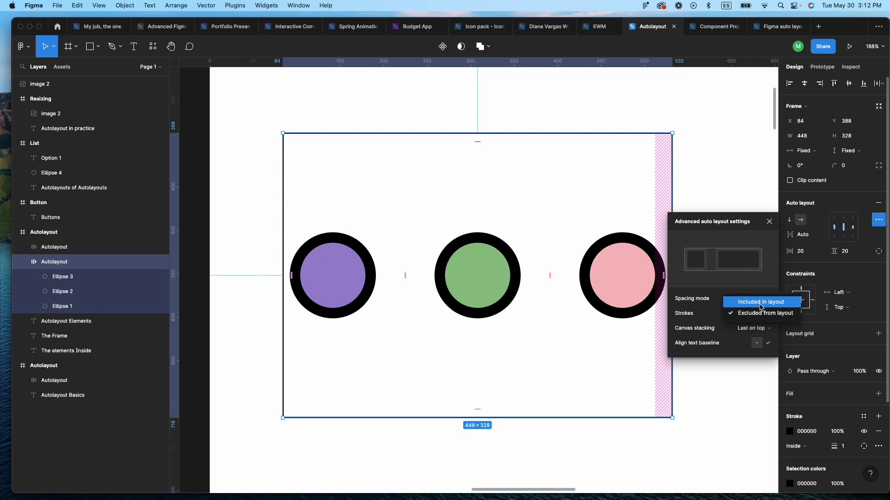
left_click(760, 303)
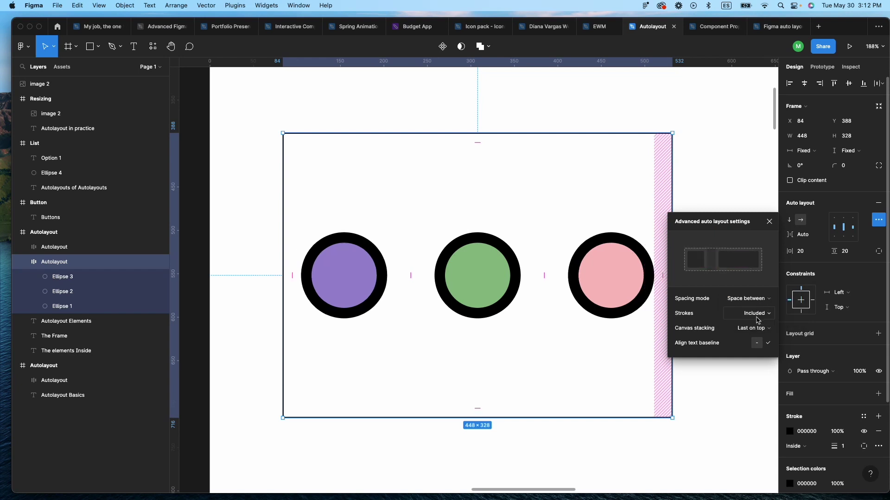
Switch the stroked circle frame to packed spacing with center alignment and set the gap between its circles to -36
scroll(614, 259, "right", 3)
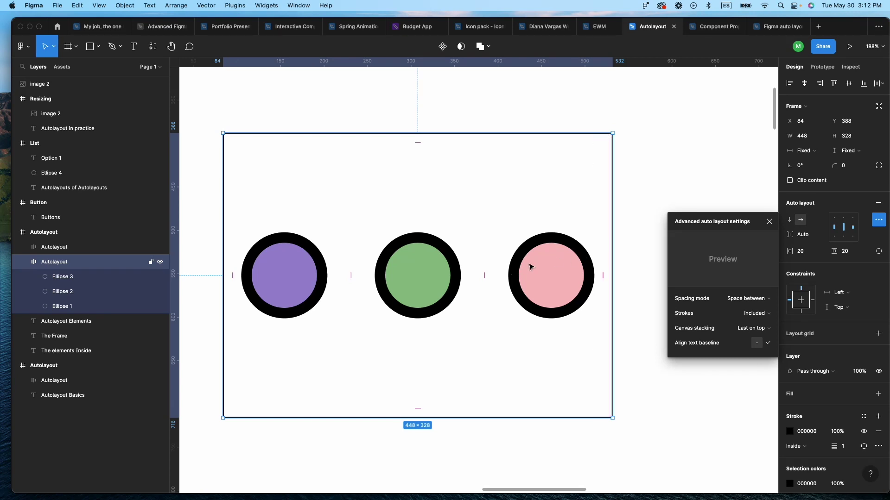
left_click(427, 271)
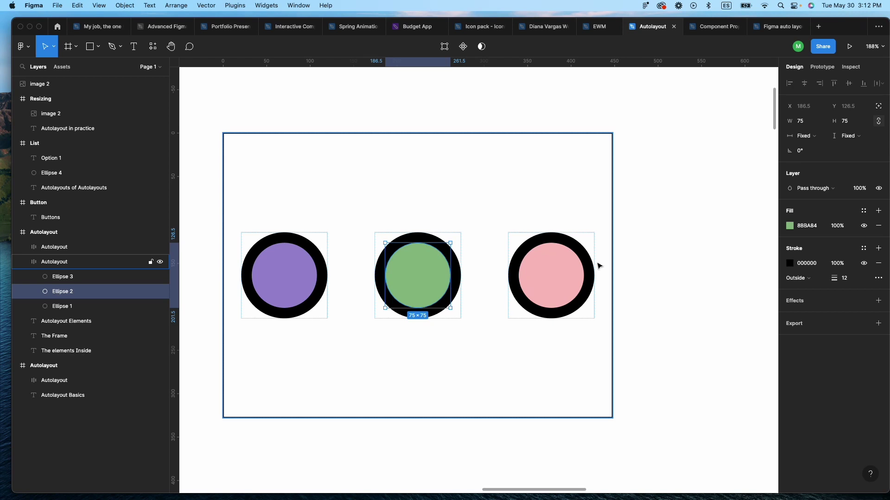
left_click(610, 263)
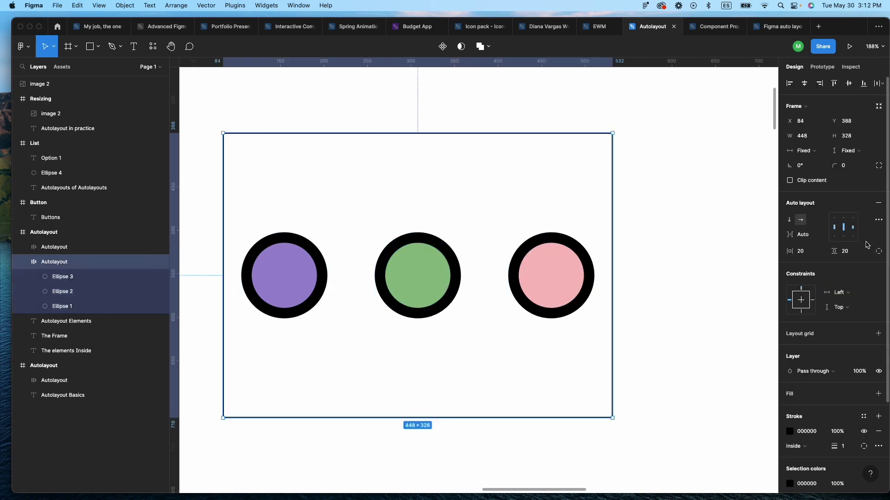
left_click(845, 228)
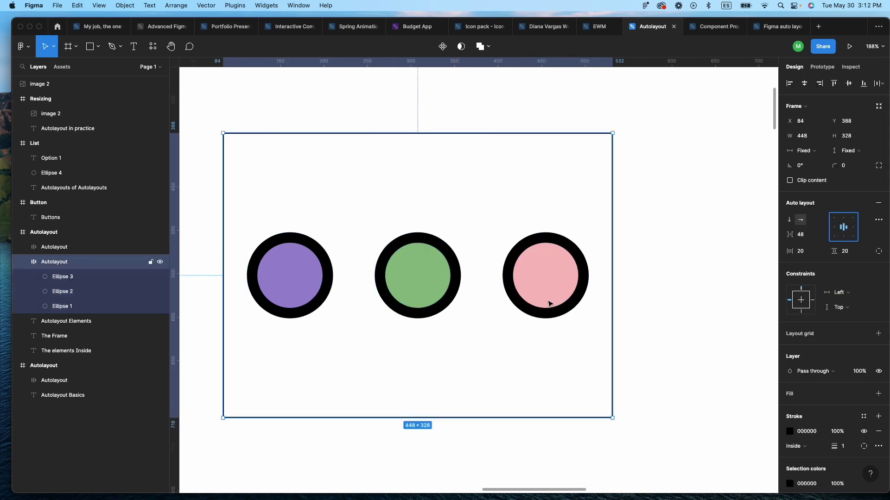
left_click(845, 231)
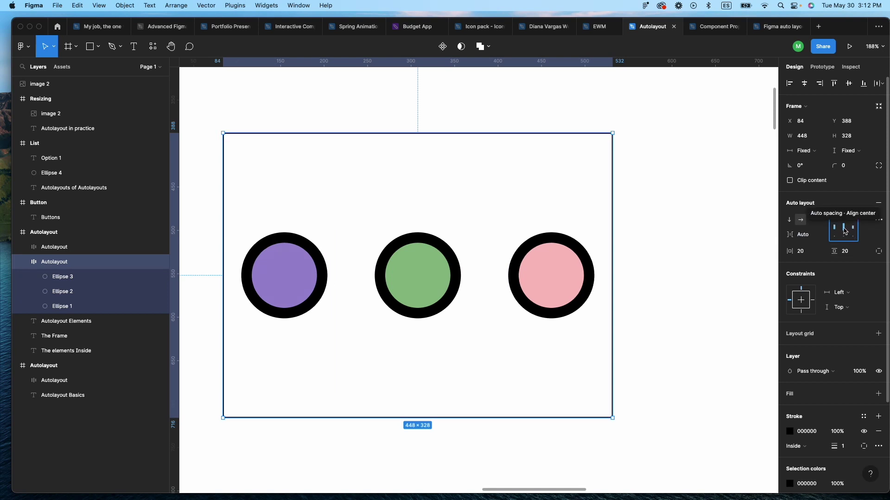
left_click(845, 229)
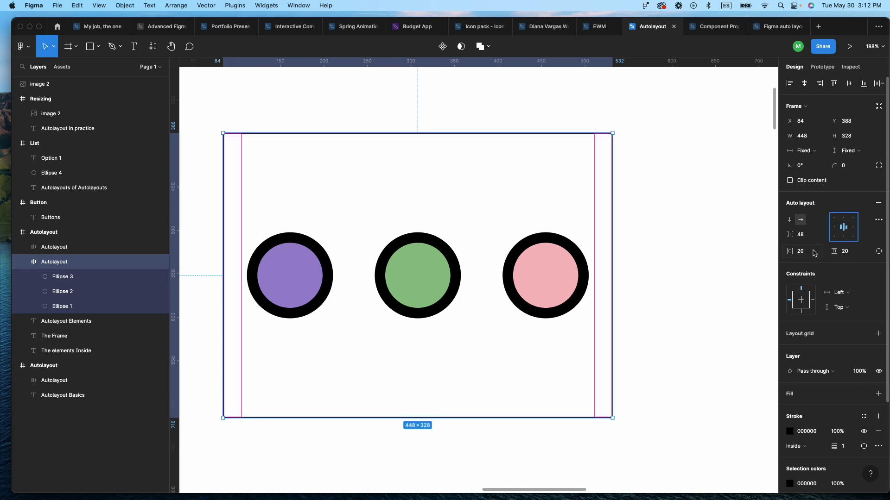
mouse_move(479, 277)
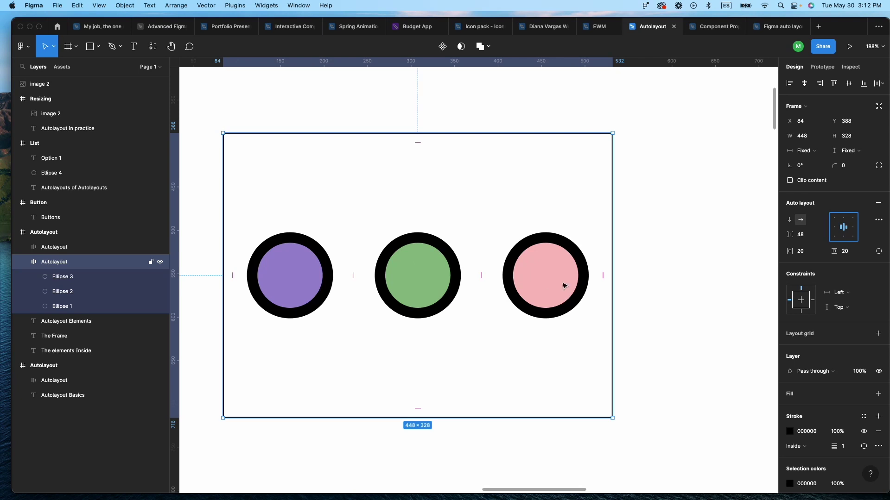
left_click_drag(790, 235, 716, 238)
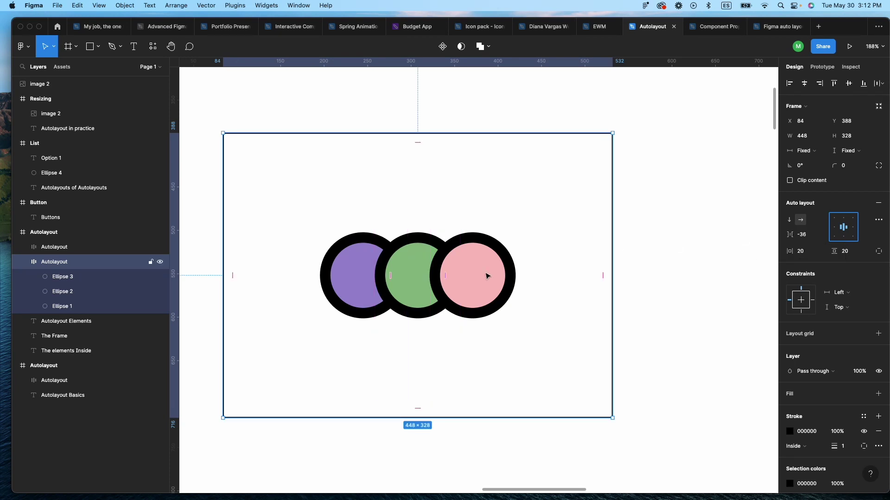
Try First on top canvas stacking on the overlapping circles and restore it to Last on top
left_click(878, 220)
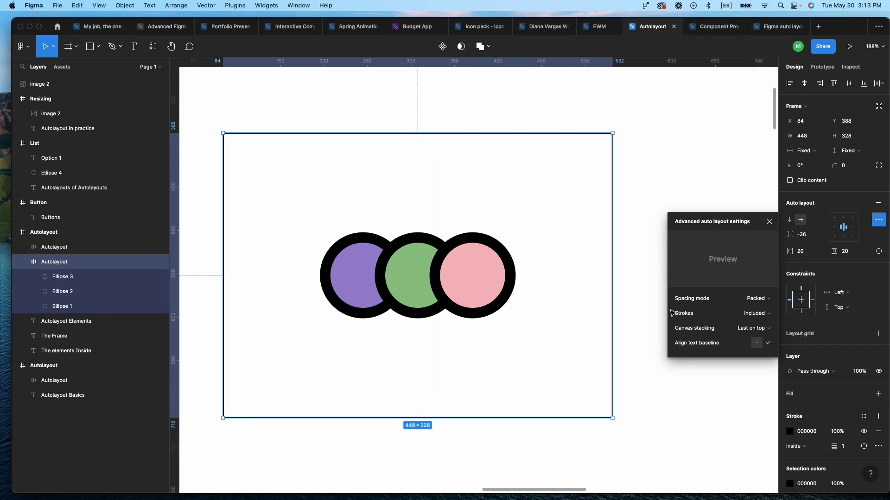
left_click(756, 329)
left_click(748, 318)
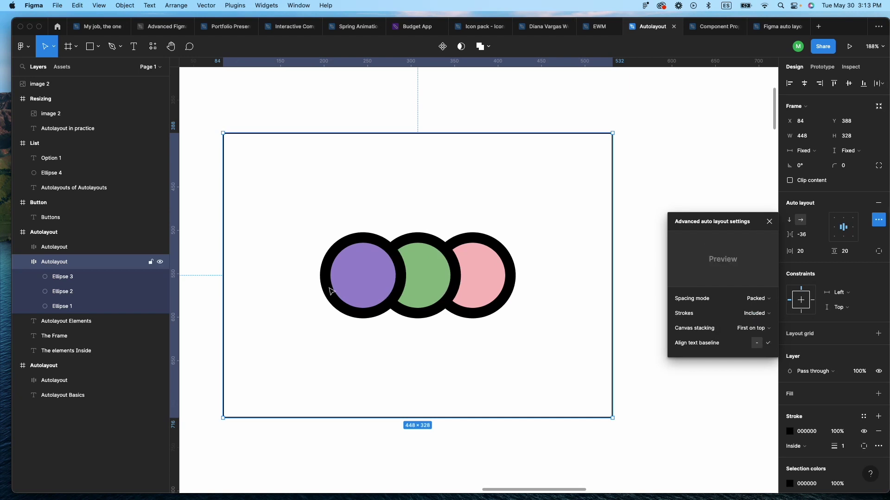
left_click(752, 329)
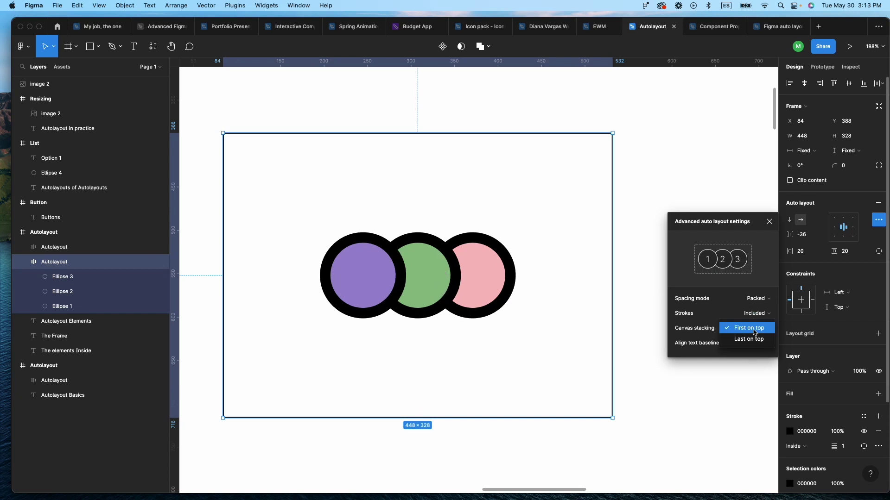
left_click(748, 340)
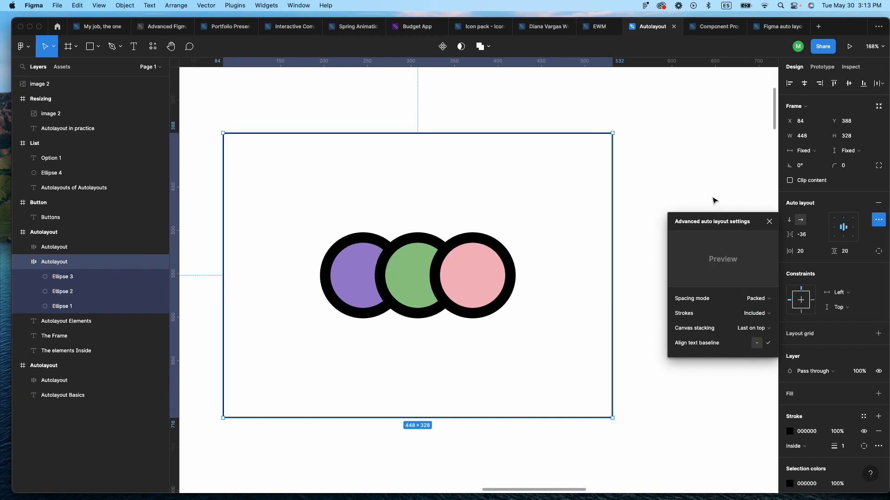
left_click(694, 212)
Add the text "Hello" in the empty area below the circle frame
scroll(694, 212, "down", 4)
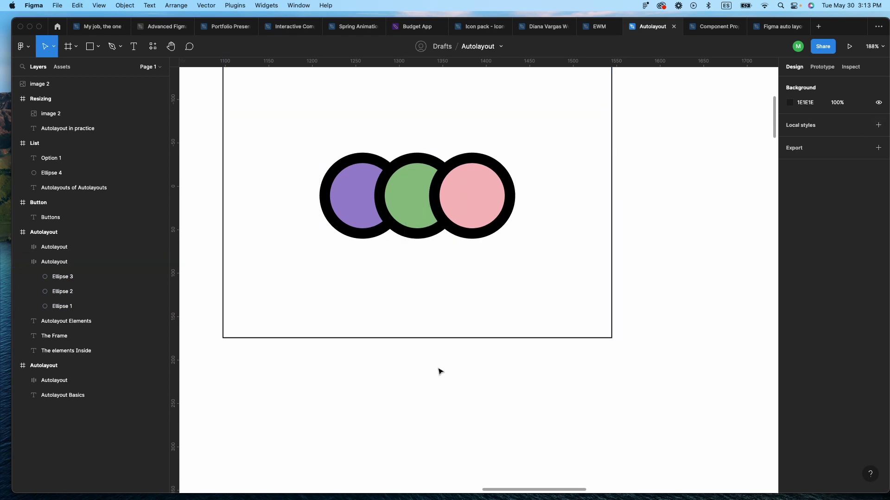
scroll(418, 377, "down", 2)
key("t")
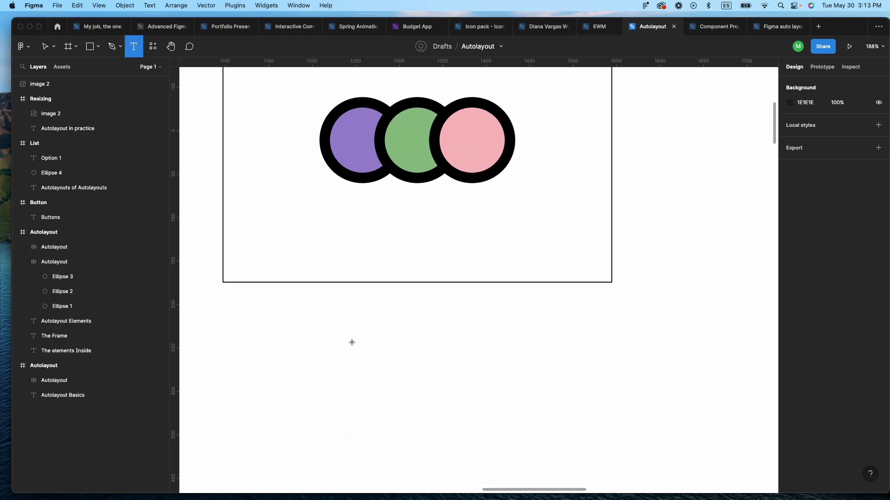
left_click(336, 351)
type("Hello")
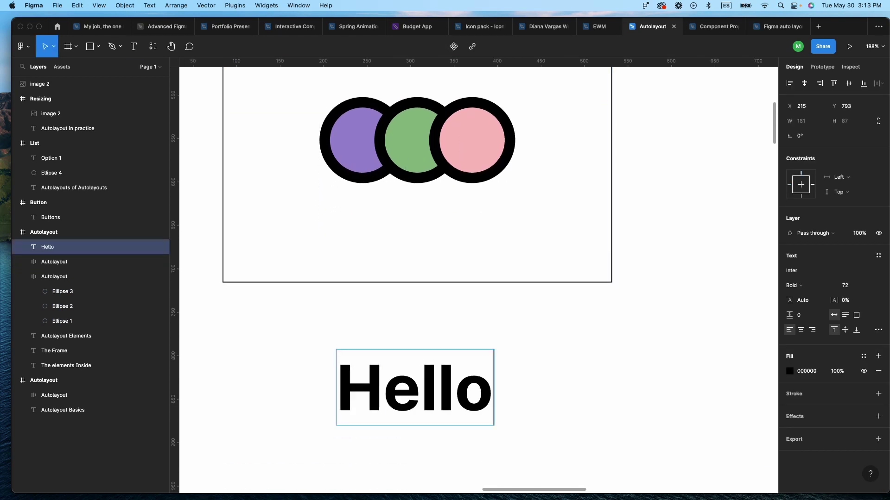
left_click(563, 380)
Duplicate the Hello text to its right and change the copy to "Hellog"
left_click_drag(412, 394, 678, 398)
scroll(679, 397, "right", 2)
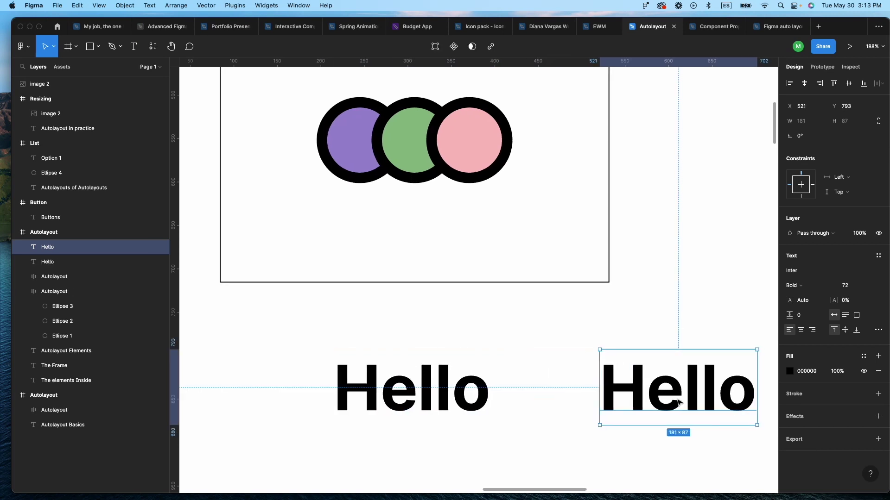
double_click(717, 396)
left_click(718, 395)
type("g")
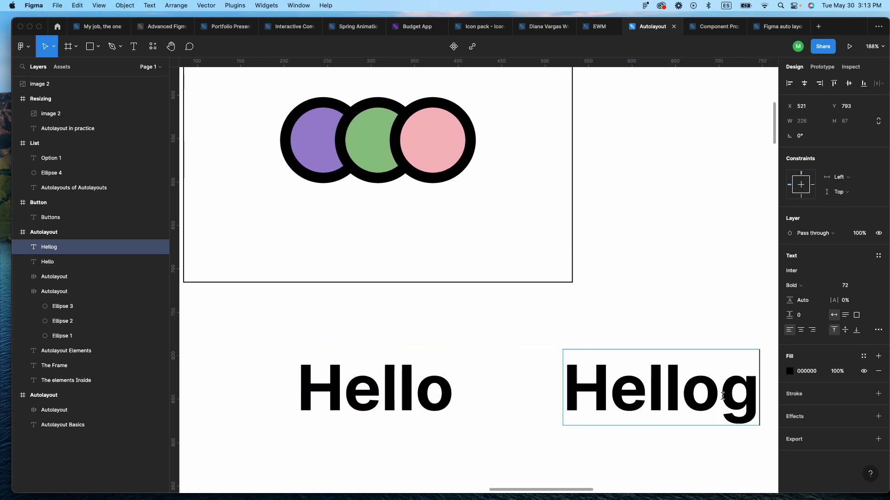
left_click(585, 327)
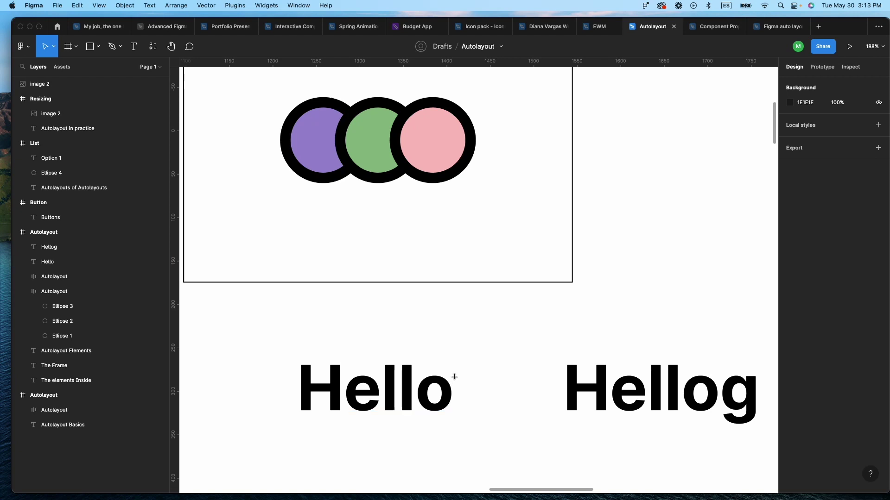
Draw a gray rectangle about 112 high between the Hello and Hellog texts
key("r")
left_click_drag(470, 341, 555, 443)
left_click(584, 327)
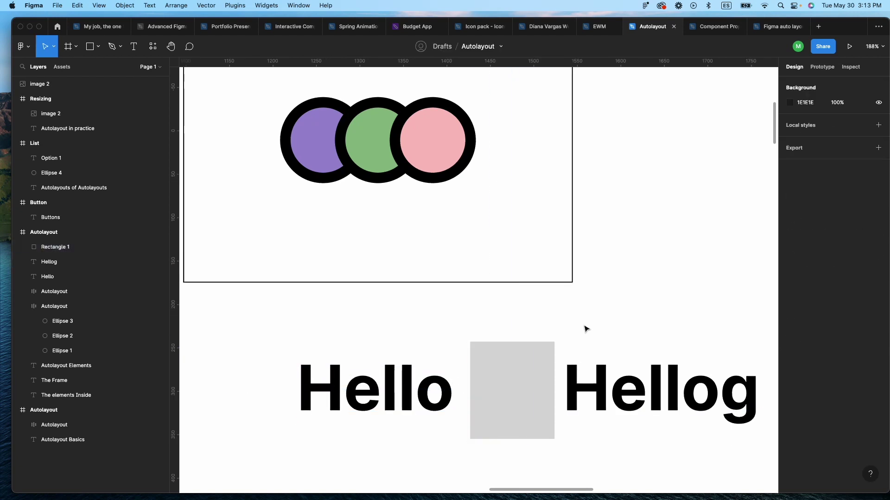
Apply auto layout to the two texts and the rectangle, and move the resulting frame to X 105, Y 754 beneath the circle frame
left_click_drag(190, 334, 717, 434)
key("shift+a")
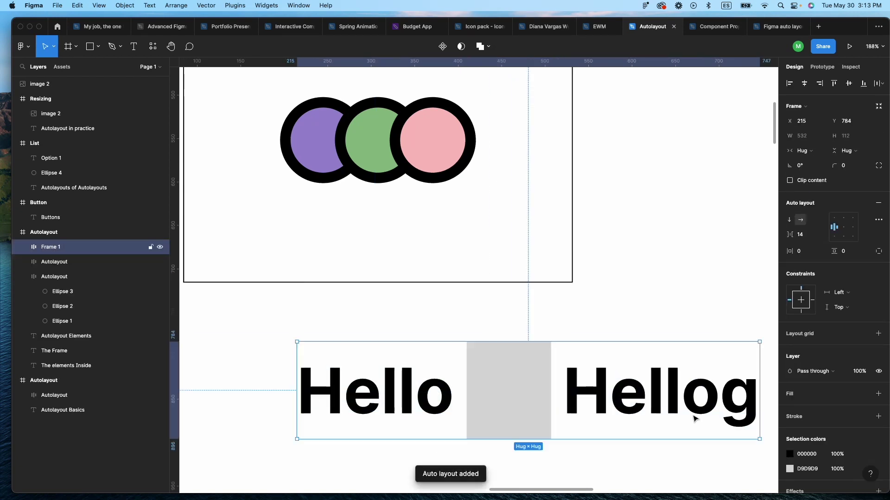
left_click_drag(611, 398, 515, 372)
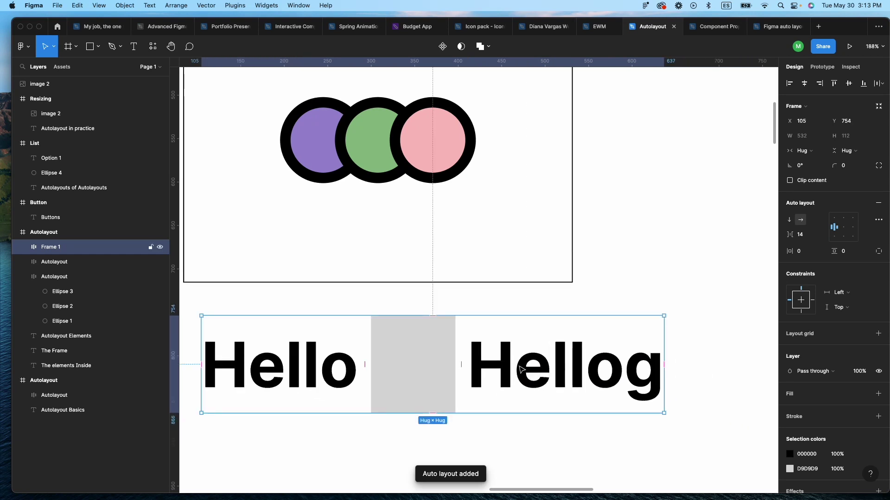
Place a horizontal guide through the middle of the text frame and turn on Align text baseline in its advanced auto layout settings
scroll(473, 76, "left", 3)
left_click_drag(475, 62, 515, 366)
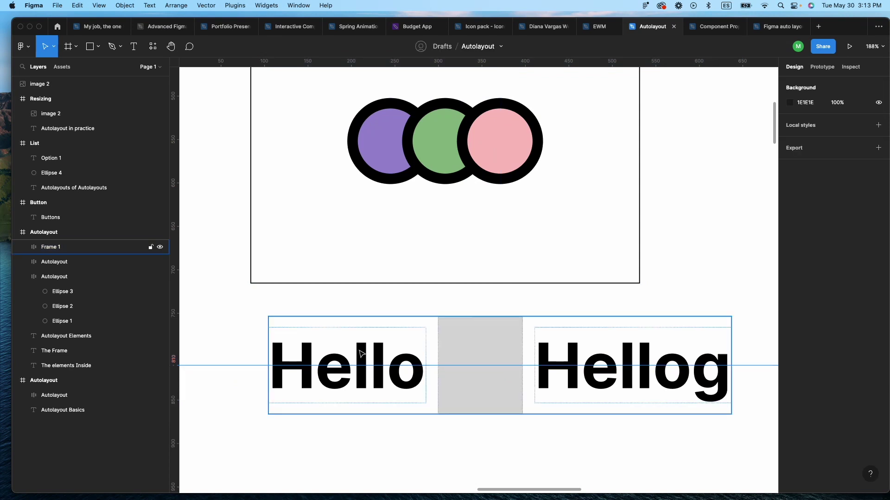
left_click(480, 333)
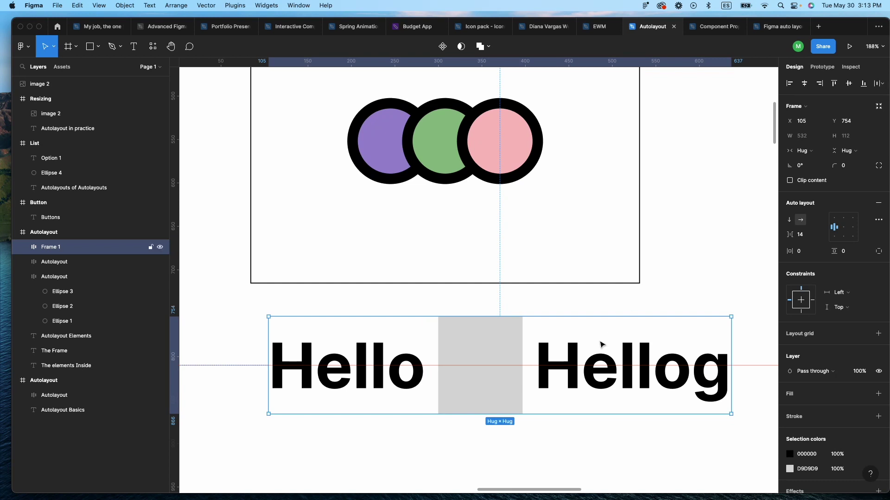
left_click(878, 220)
mouse_move(695, 348)
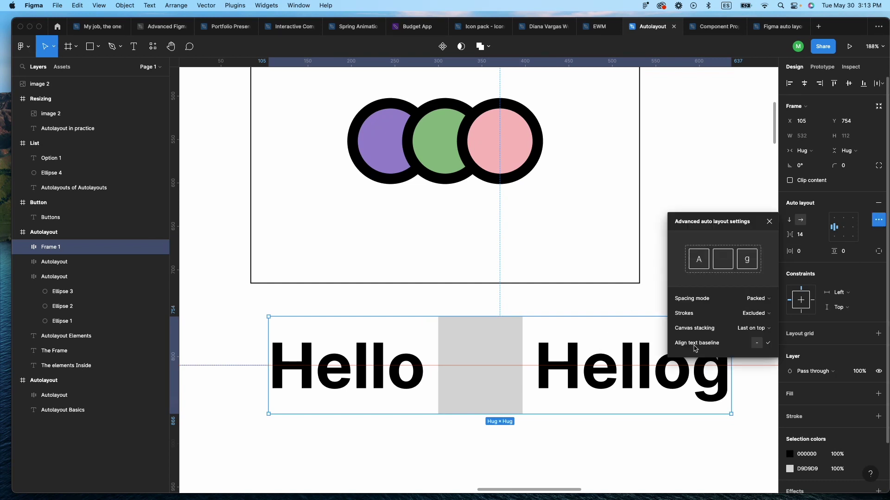
left_click(768, 343)
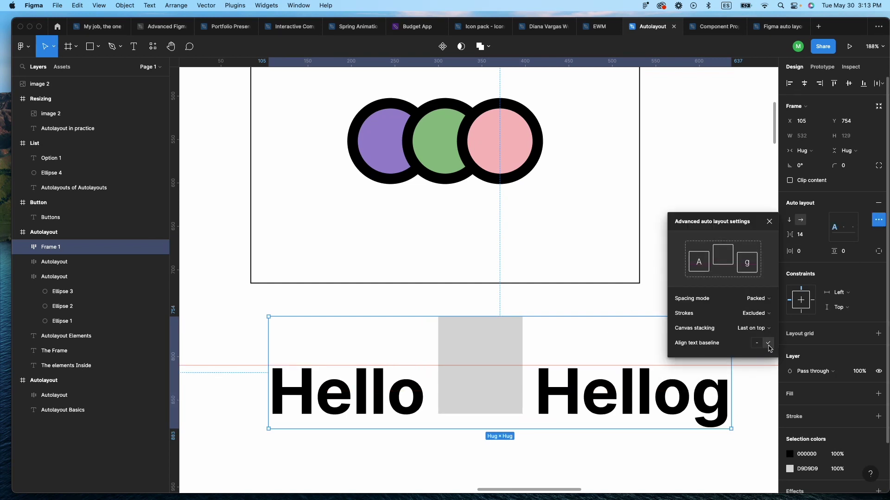
Place a second horizontal guide along the baseline of the Hello and Hellog texts and check their alignment against it
left_click_drag(611, 61, 584, 417)
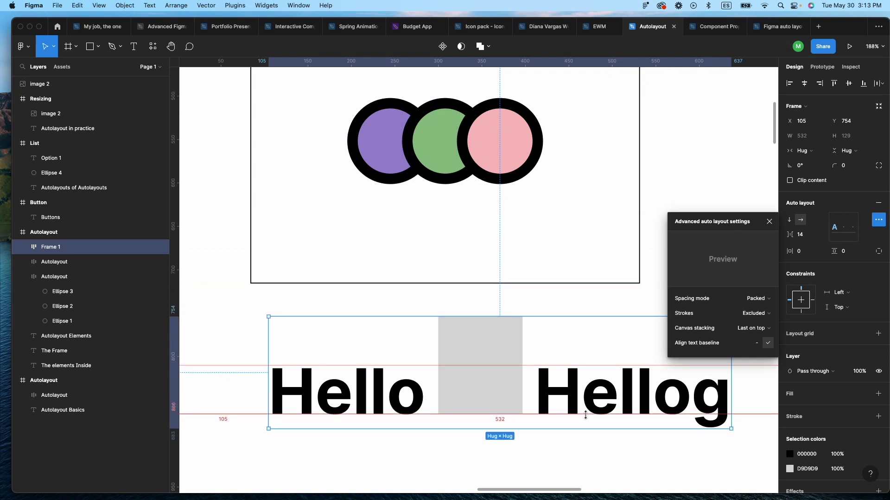
key("Escape")
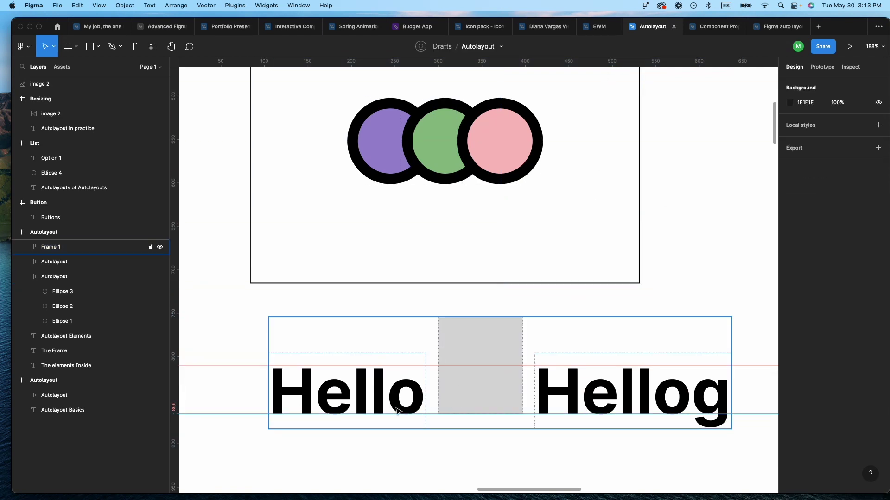
double_click(710, 427)
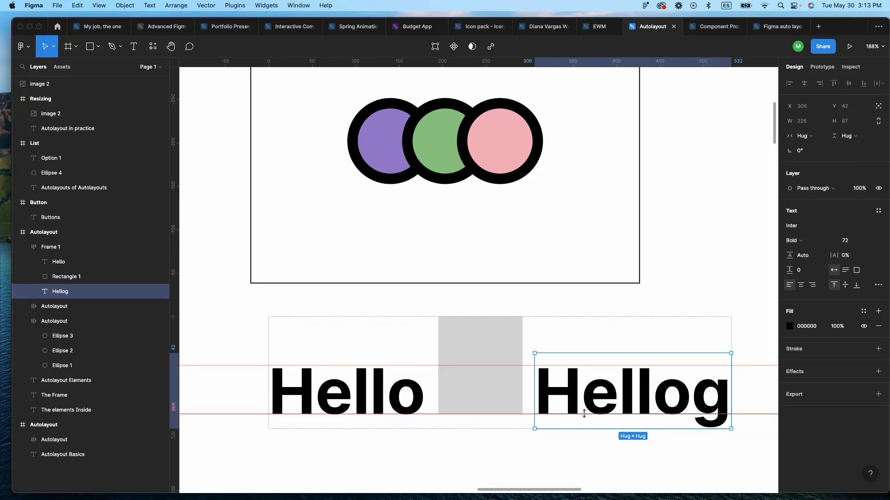
left_click(510, 469)
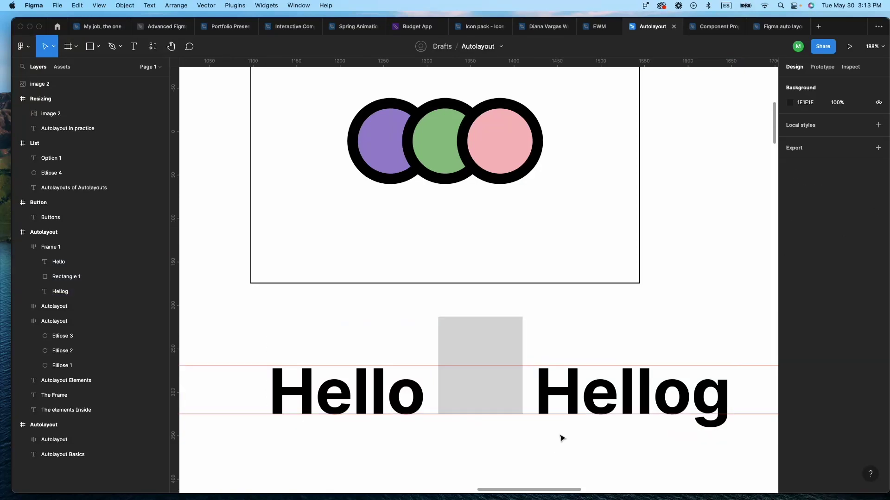
Delete the Hello and Hellog auto layout frame and remove the horizontal guides
left_click(503, 341)
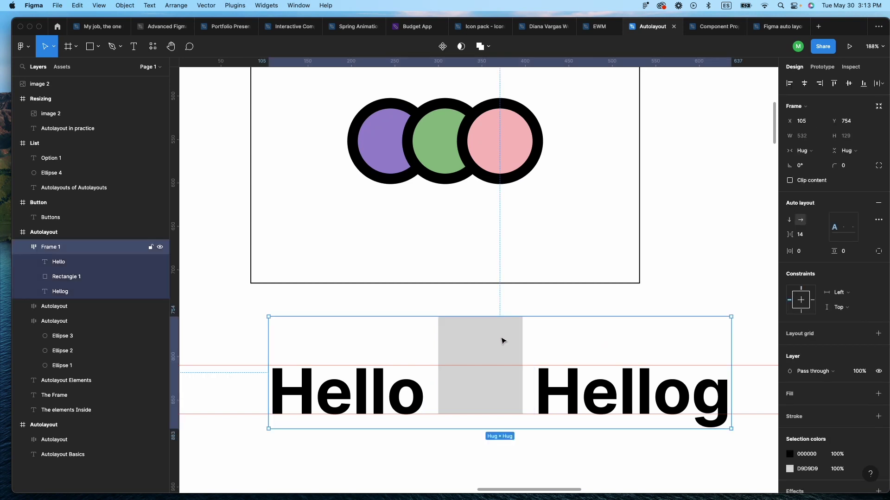
key("Delete")
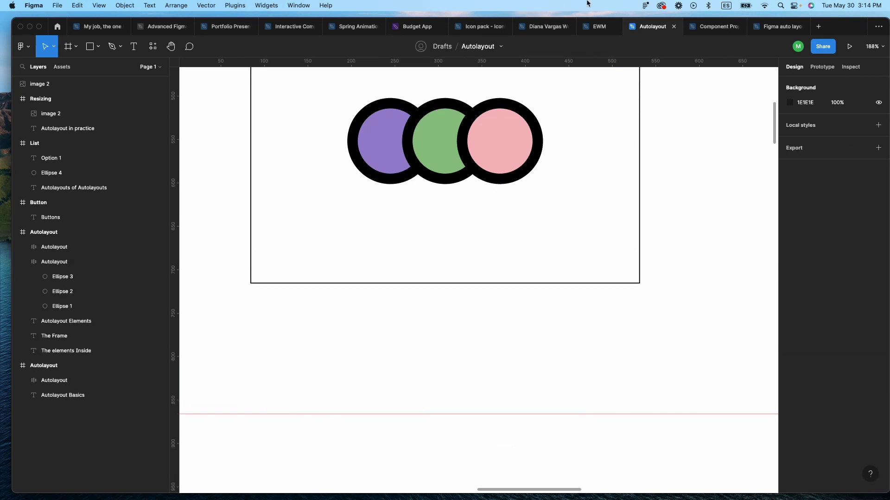
left_click(651, 405)
Delete the auto layout row of three circles beneath The Frame heading
scroll(636, 299, "up", 5)
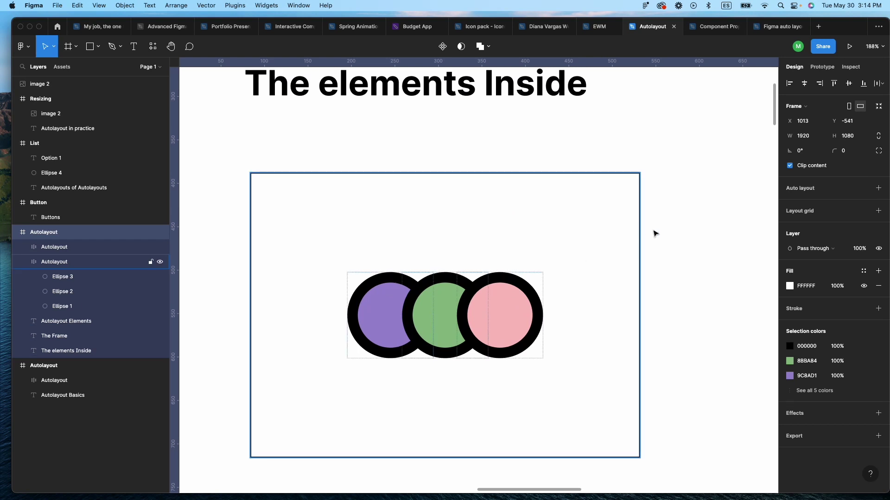
scroll(689, 230, "down", 1)
scroll(689, 230, "down", 3)
left_click(683, 260)
scroll(683, 260, "right", 8)
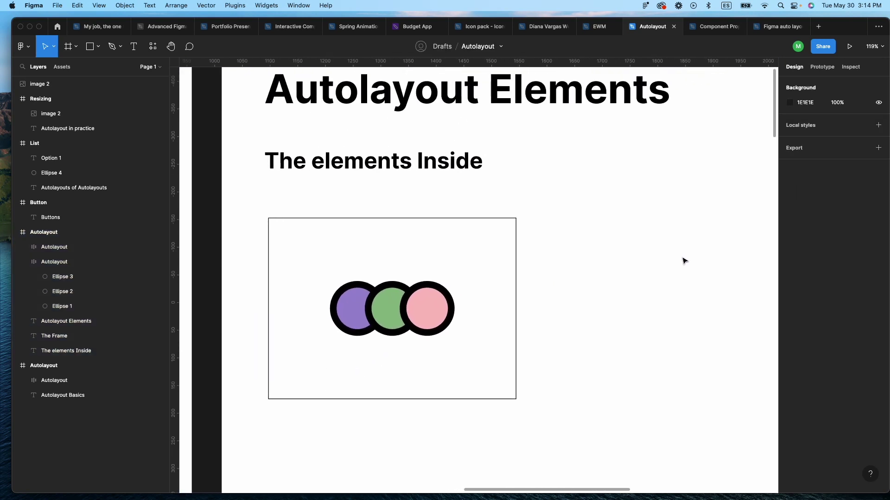
scroll(684, 261, "down", 3)
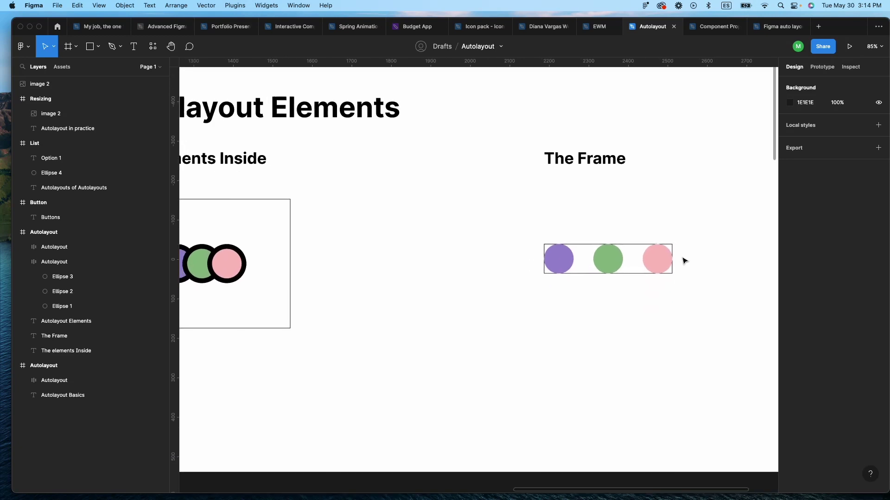
scroll(684, 260, "up", 1)
left_click(632, 282)
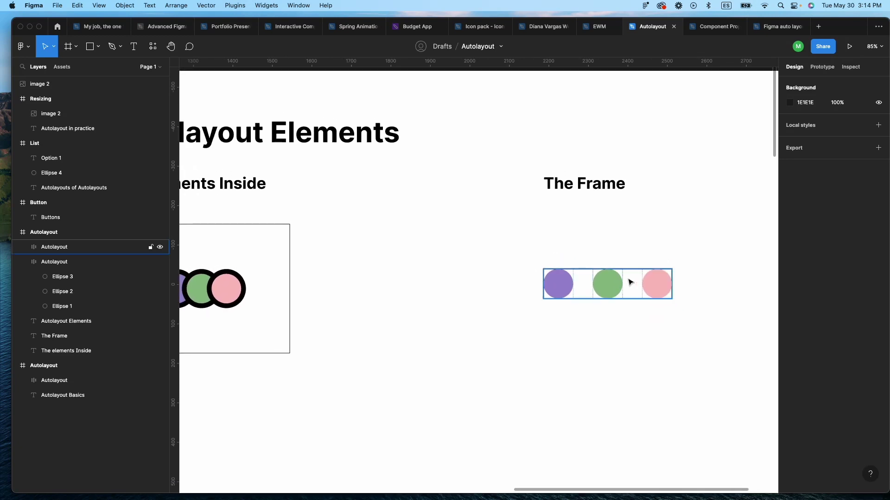
left_click(708, 251)
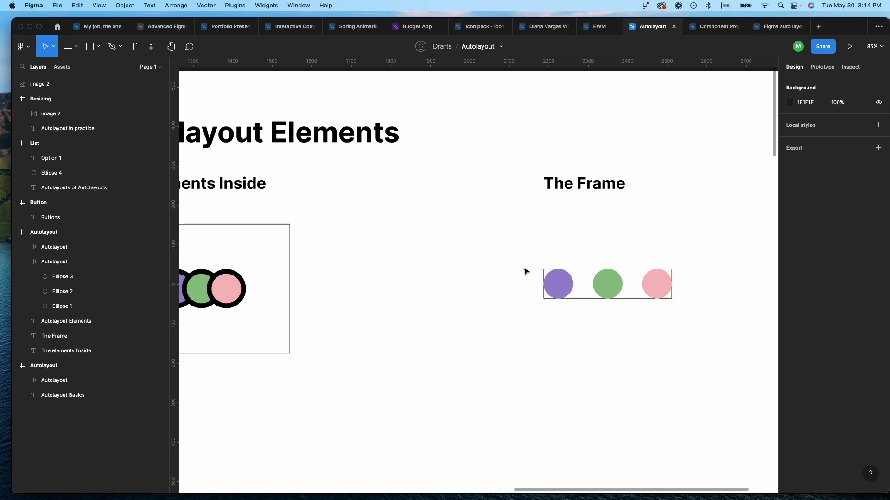
left_click_drag(524, 269, 719, 329)
key("Delete")
Stack purple, green and pink 280 × 88 rectangles spaced 33 apart beneath The Frame heading and apply auto layout to them
key("r")
mouse_move(549, 234)
left_mouse_down()
mouse_move(639, 271)
mouse_move(659, 269)
left_mouse_up()
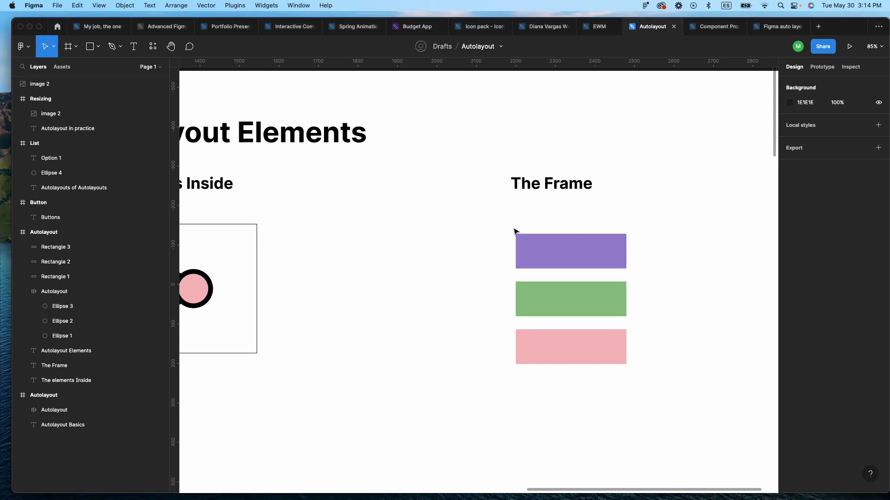
scroll(632, 234, "left", 4)
left_click_drag(713, 227, 629, 373)
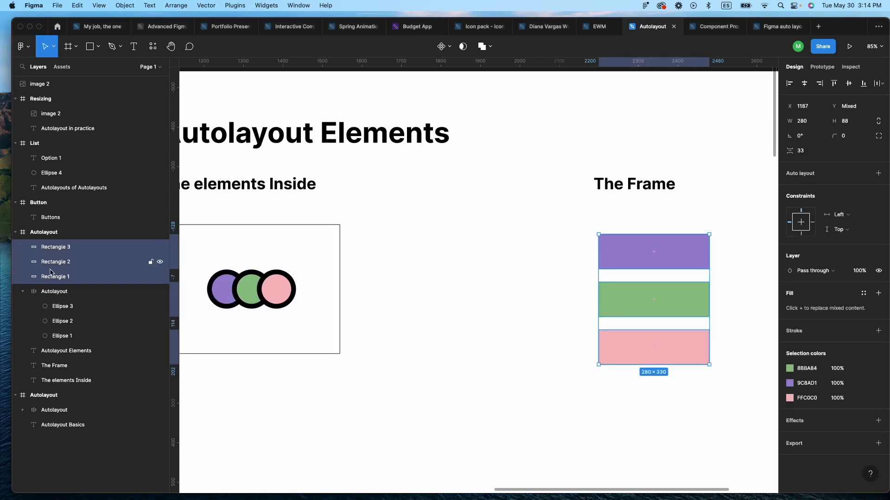
key("shift+a")
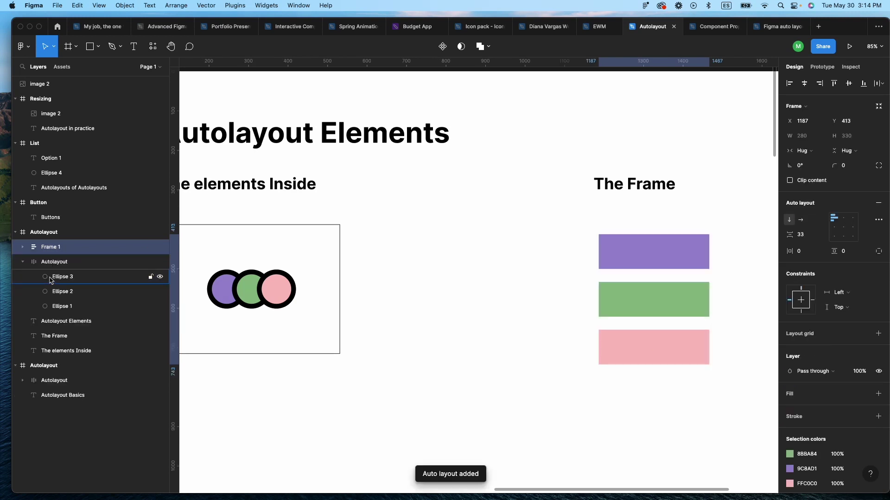
Rename the new auto layout frame Autolayout Rectangles and give it a black inside stroke of 1
double_click(56, 251)
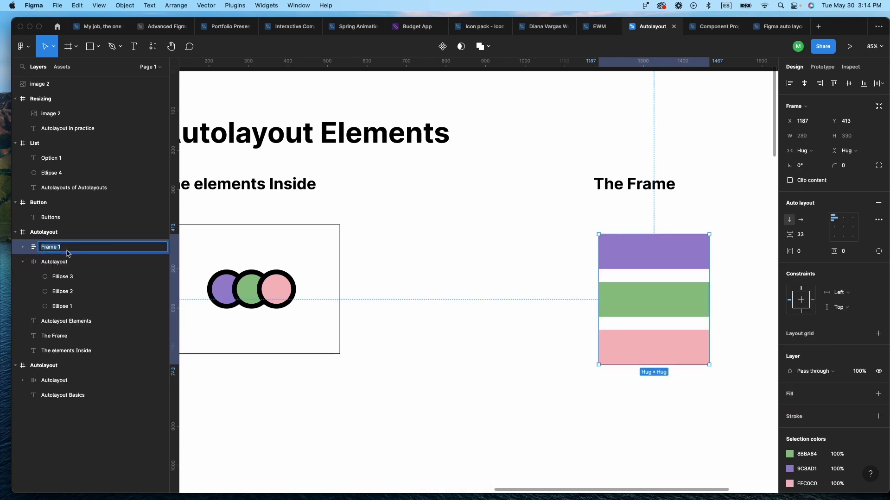
type("Autolayout Rectangles")
key("Return")
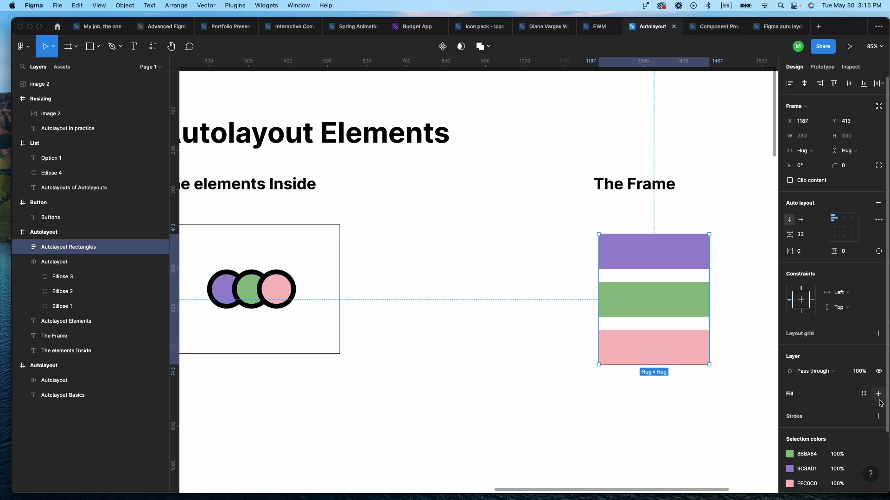
left_click(878, 417)
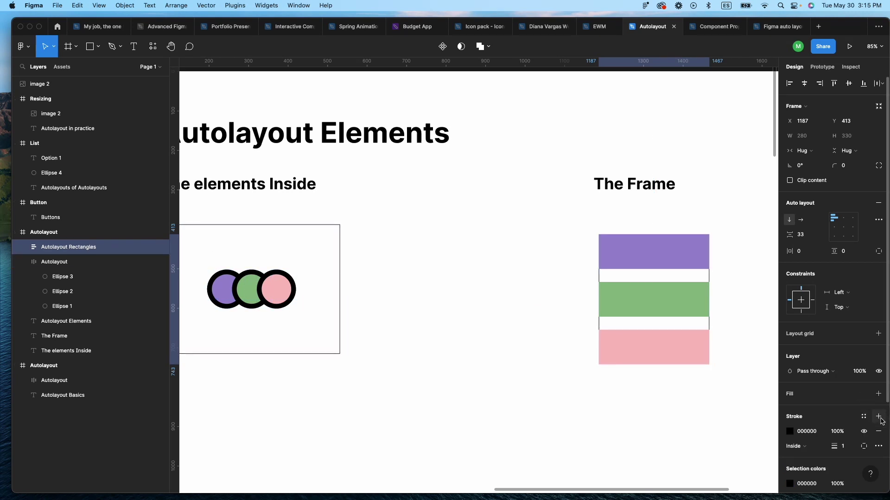
Set both the horizontal and vertical padding of the Autolayout Rectangles frame to 24
left_click(782, 251)
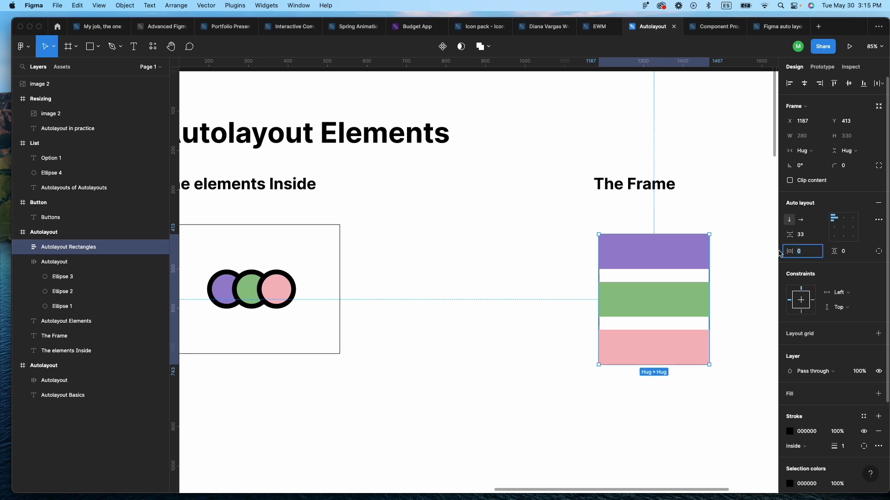
key("Return")
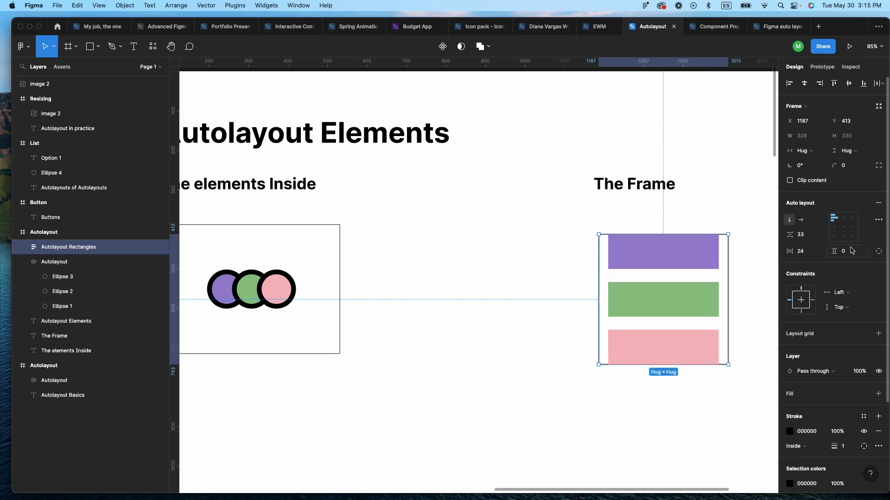
left_click(833, 252)
type("23")
key("Return")
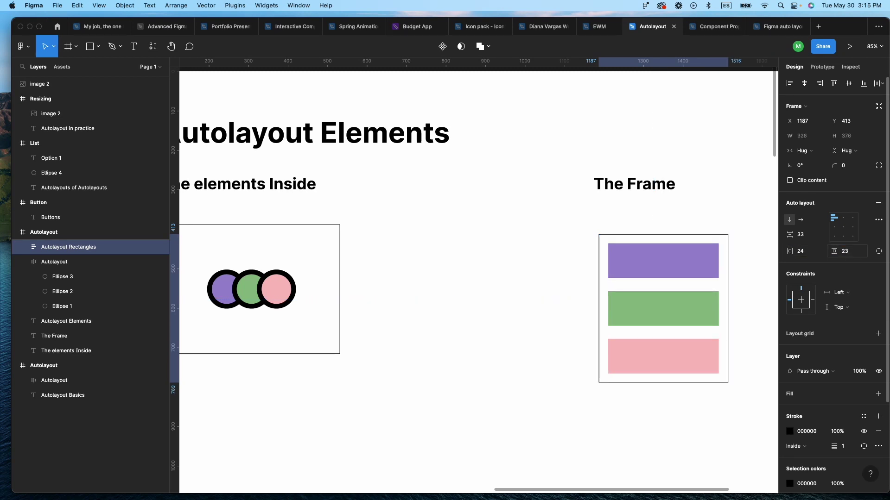
left_click(848, 255)
type("24")
key("Return")
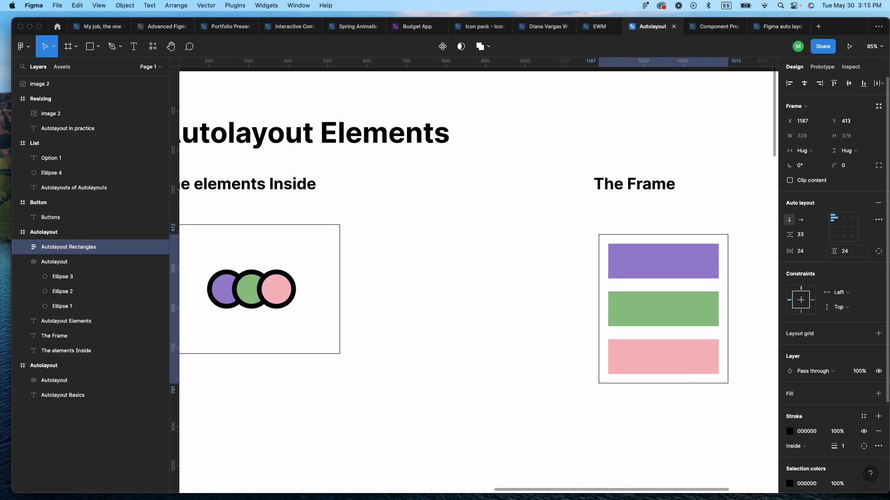
left_click(620, 206)
scroll(643, 224, "right", 4)
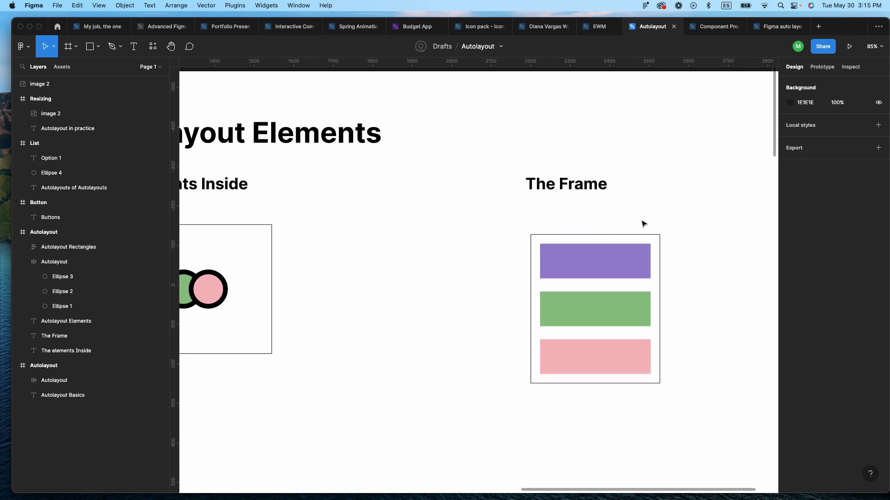
left_click(595, 239)
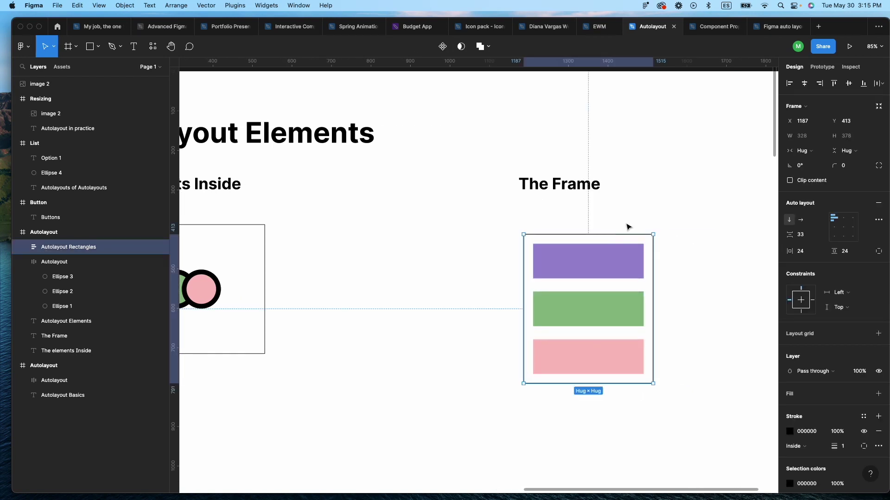
left_click(671, 224)
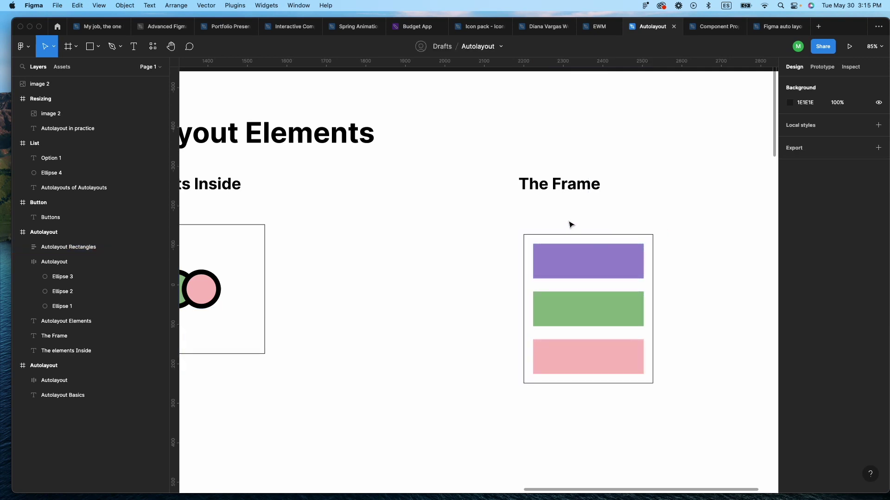
left_click(560, 239)
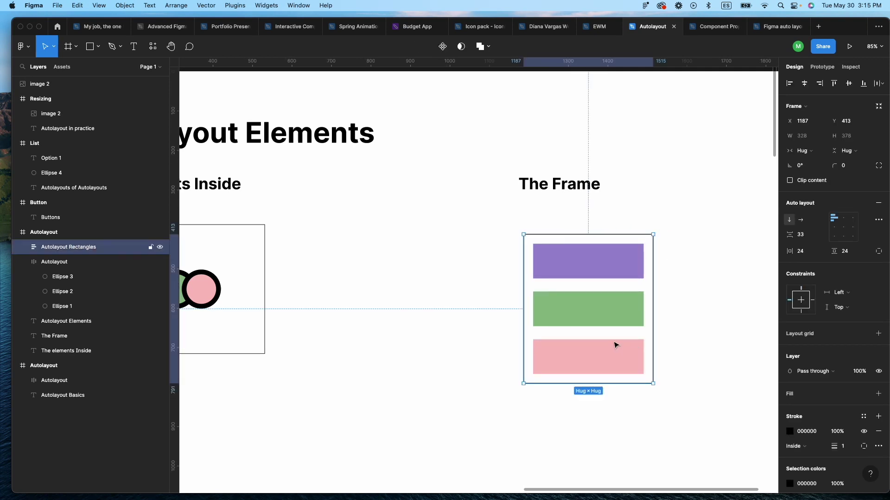
left_click(701, 289)
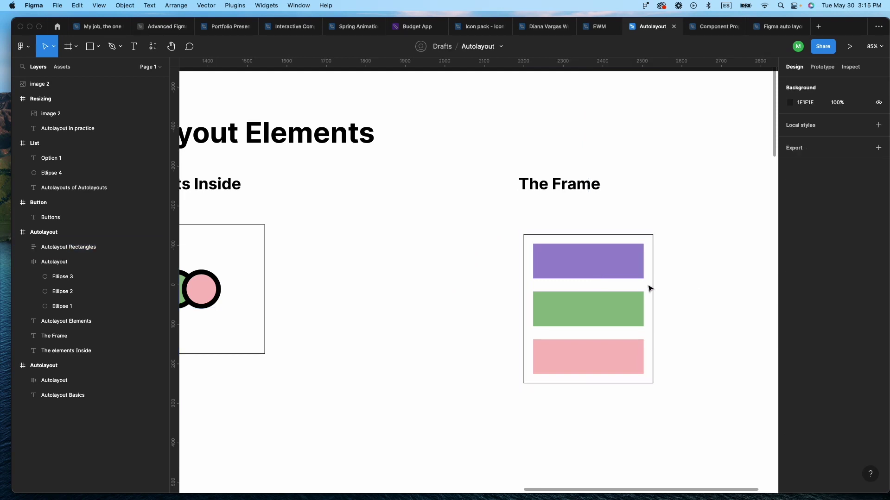
Widen the Autolayout Rectangles frame toward the right to about 686
left_click(630, 269)
scroll(621, 274, "right", 3)
left_click_drag(575, 278, 715, 277)
left_click(656, 214)
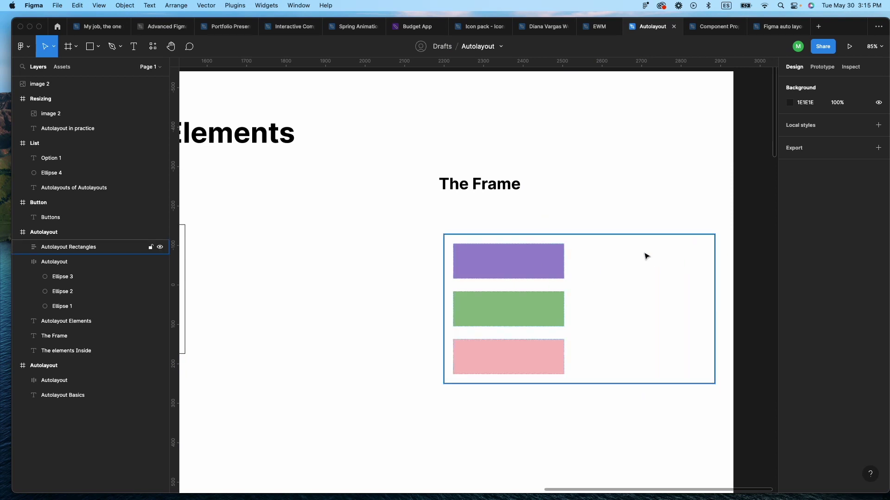
Set the width of the Autolayout Rectangles frame to 400
left_click(578, 238)
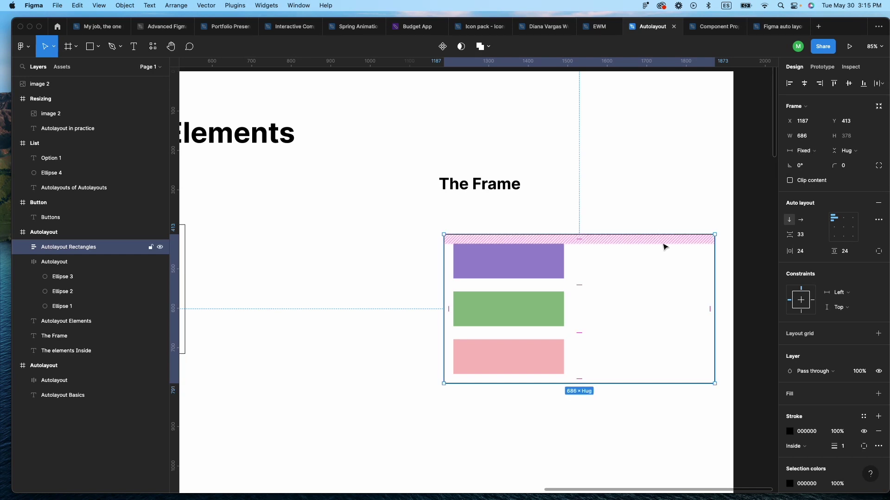
left_click(808, 139)
key("Return")
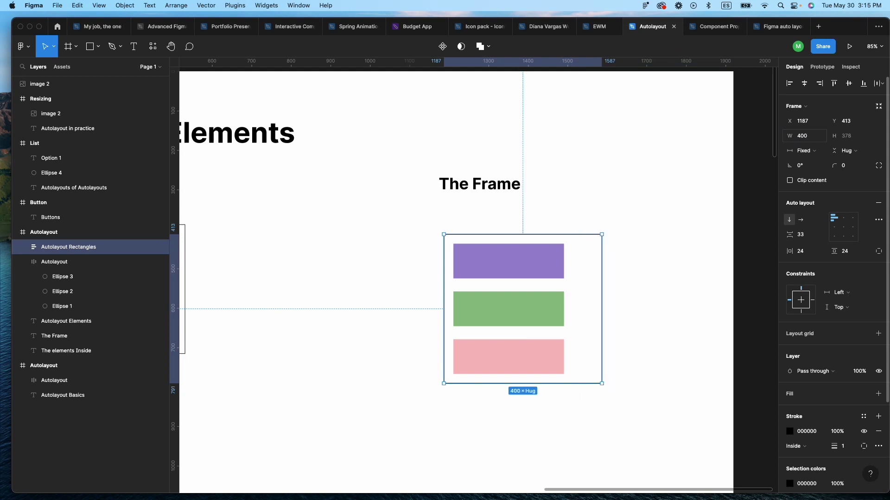
left_click(639, 246)
Switch the Autolayout Rectangles frame's horizontal resizing to Hug contents
left_click(596, 242)
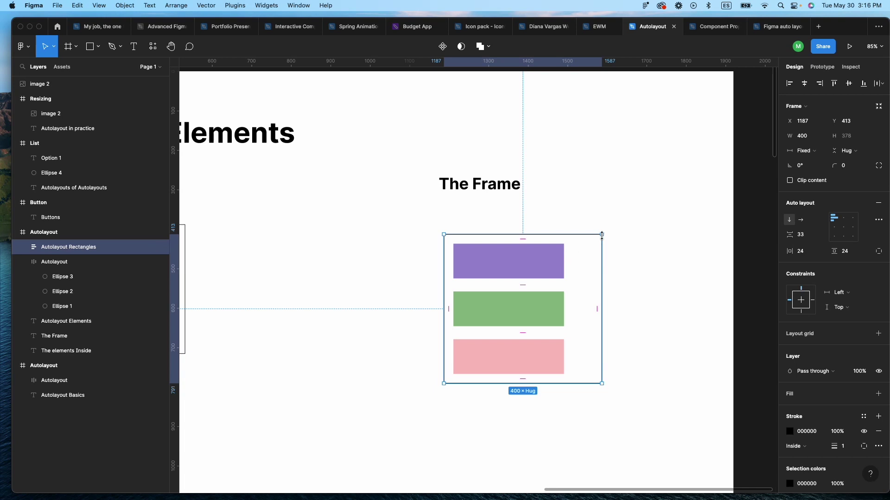
left_click(810, 151)
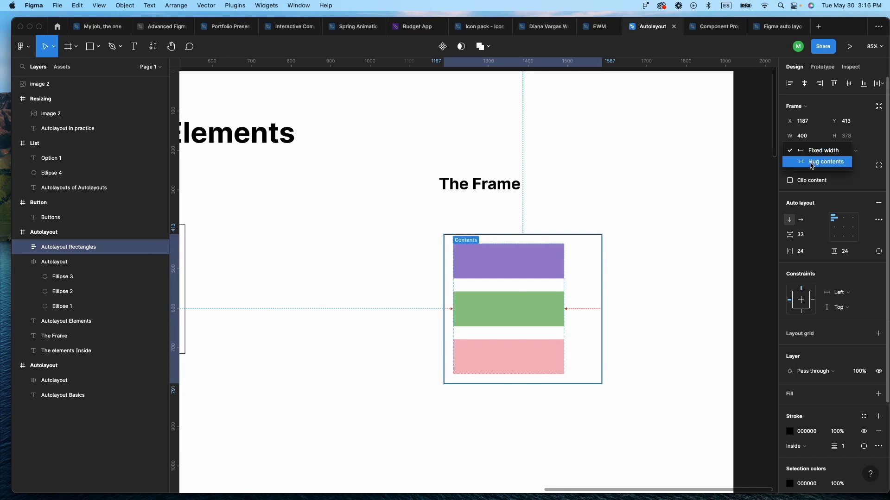
left_click(811, 163)
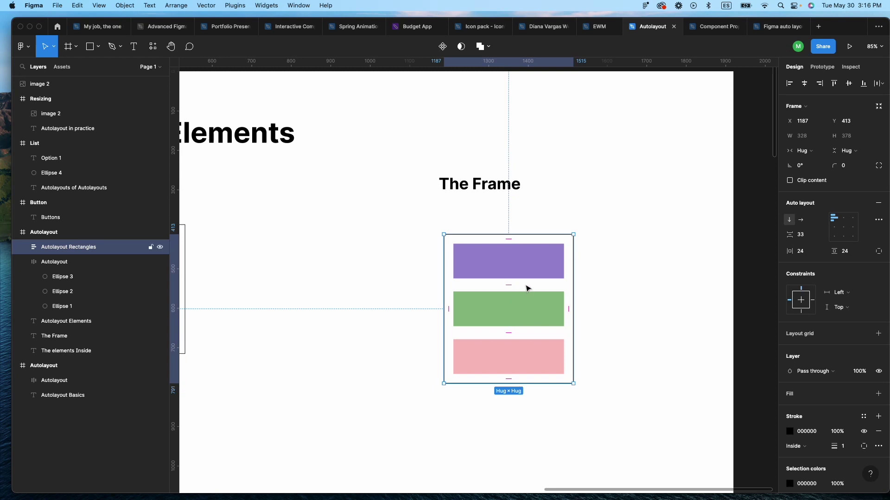
left_click(620, 279)
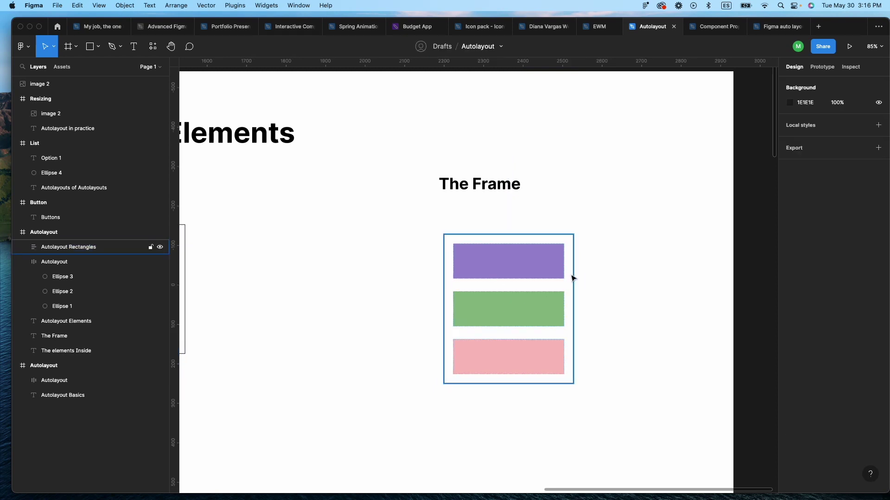
Stretch the right edge of the Autolayout Rectangles frame to make it about 590 wide
left_click(573, 278)
left_click_drag(574, 277, 678, 272)
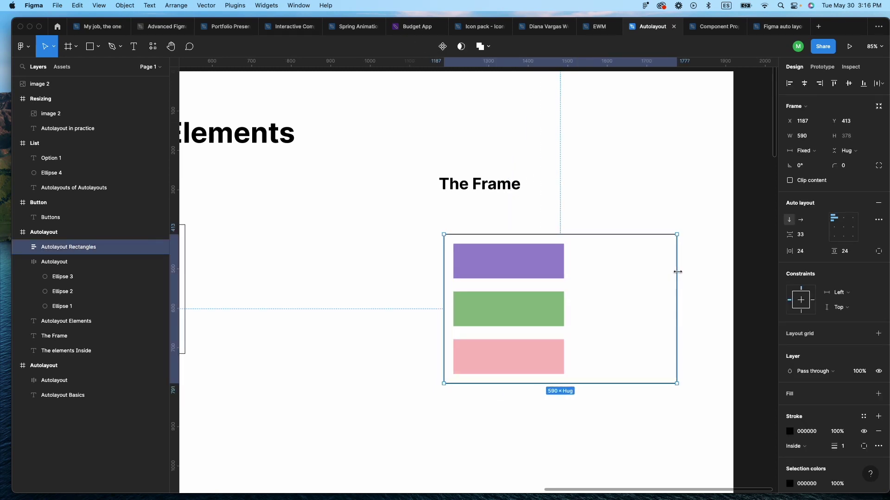
left_click(638, 213)
Set the purple rectangle's horizontal resizing to Fill so it spans the frame's inner width
double_click(538, 265)
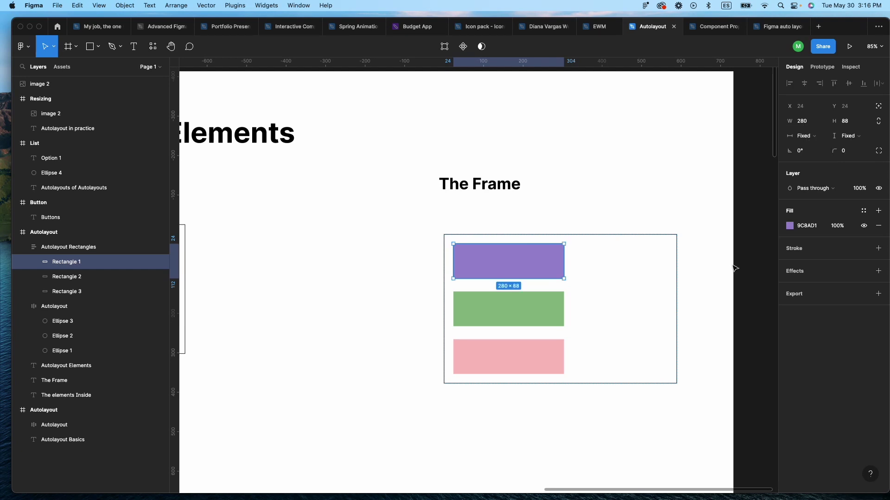
left_click(809, 135)
left_click(810, 147)
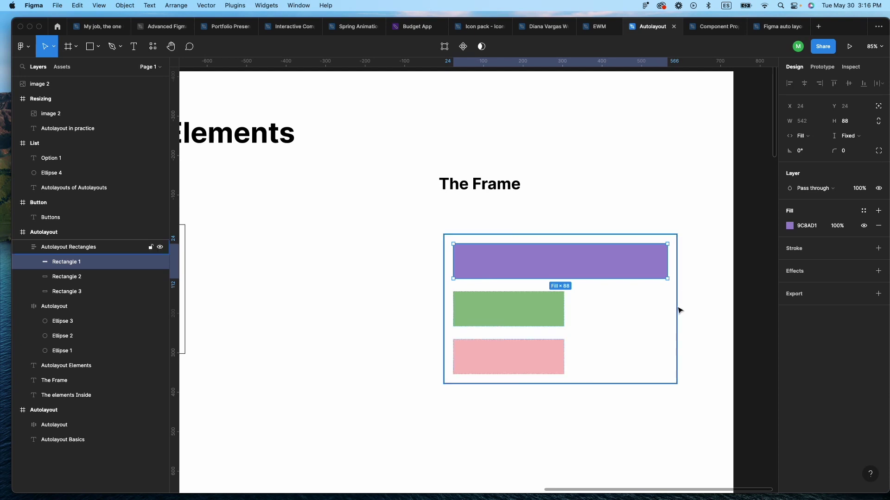
left_click(690, 276)
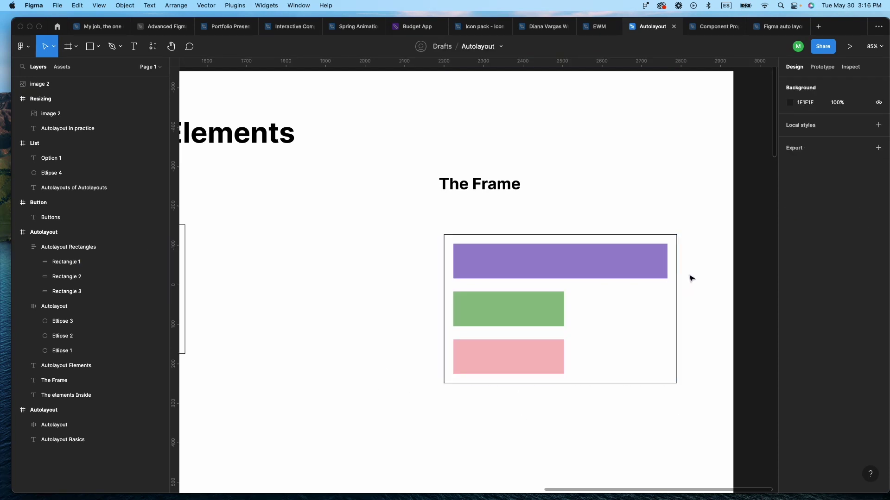
Narrow the Autolayout Rectangles frame to about 566 wide and check the purple rectangle's sizing
left_click(676, 279)
mouse_move(677, 278)
left_mouse_down()
mouse_move(729, 279)
mouse_move(627, 279)
mouse_move(723, 282)
mouse_move(660, 280)
mouse_move(668, 280)
left_mouse_up()
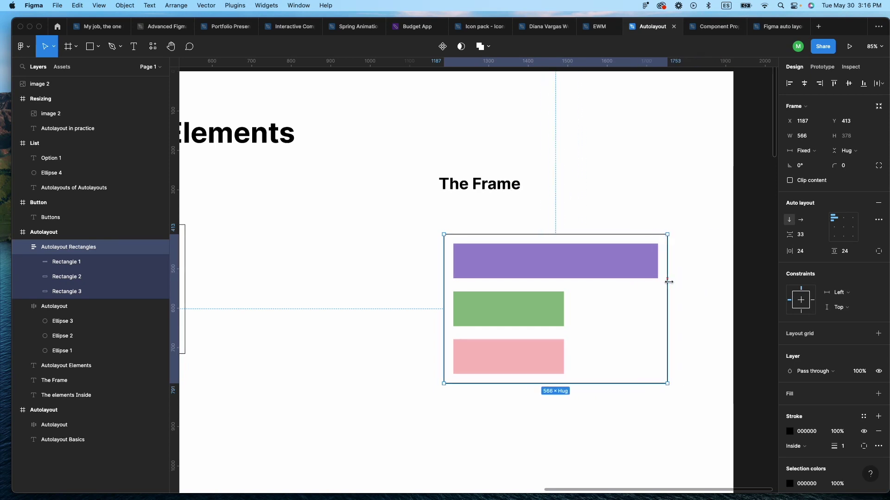
left_click(610, 262)
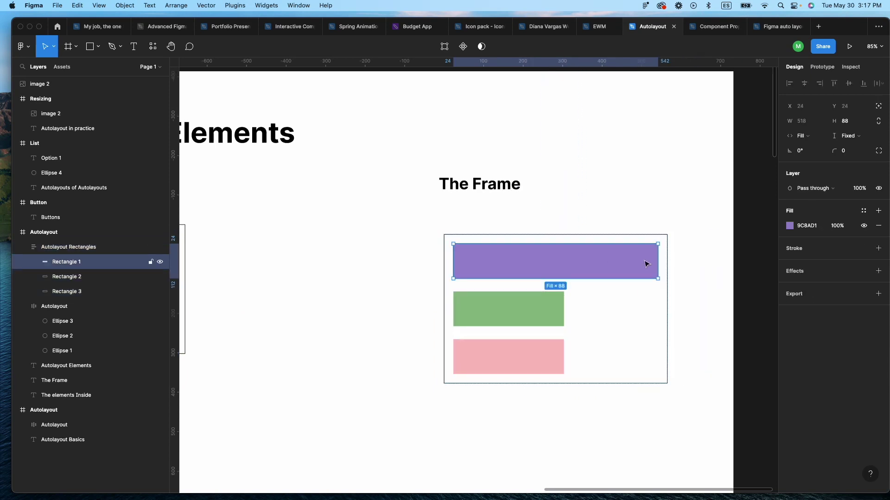
Extend the Autolayout Rectangles frame downward to about 577 high
left_click(663, 224)
left_click(632, 237)
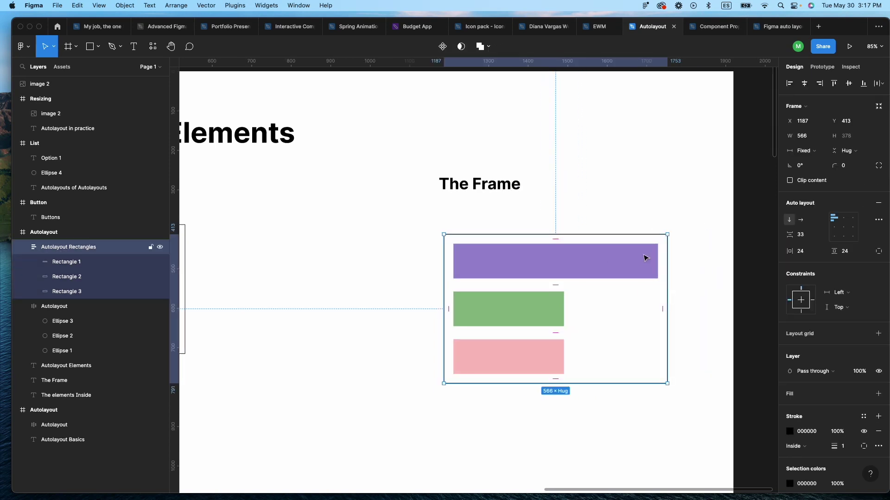
left_click_drag(612, 384, 613, 434)
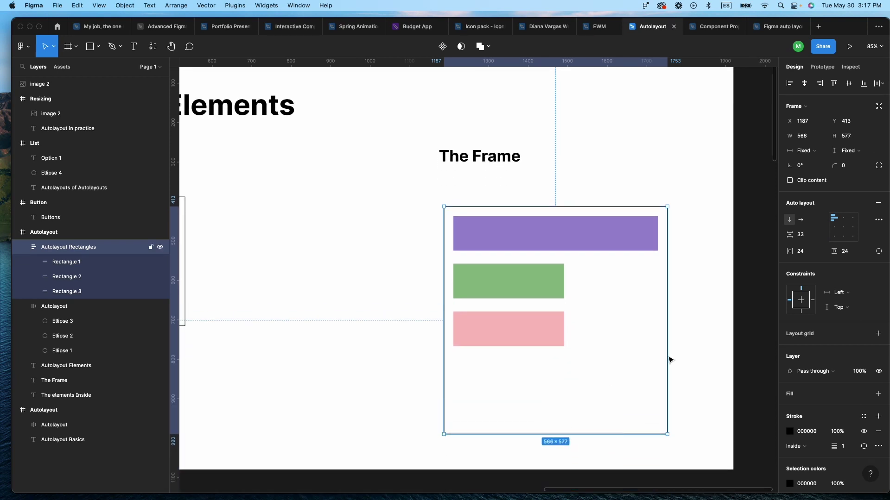
Alternate the Autolayout Rectangles frame between automatic spacing and packed left-centre alignment while shortening it to about 475 high
double_click(834, 221)
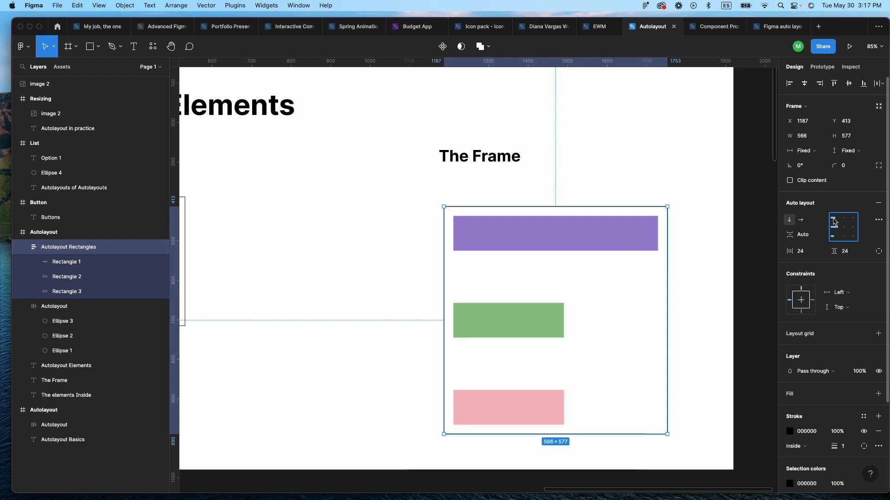
left_click_drag(593, 437, 619, 412)
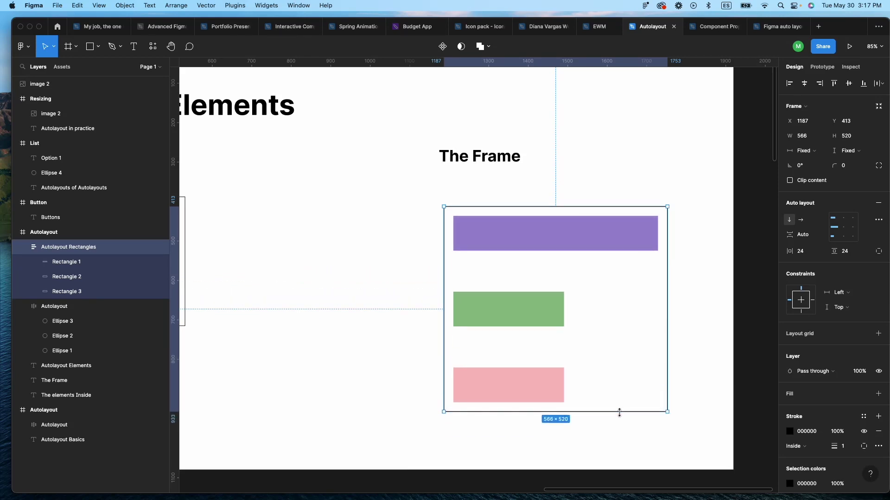
left_click(835, 231)
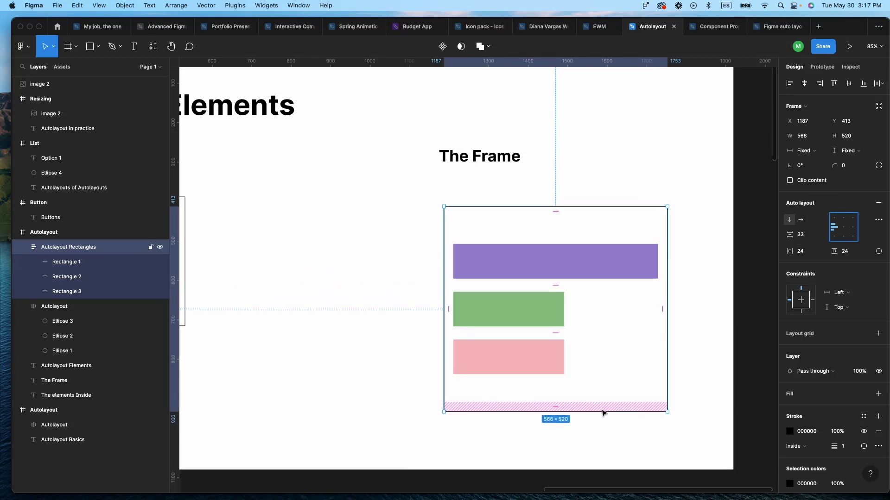
left_click_drag(604, 412, 618, 349)
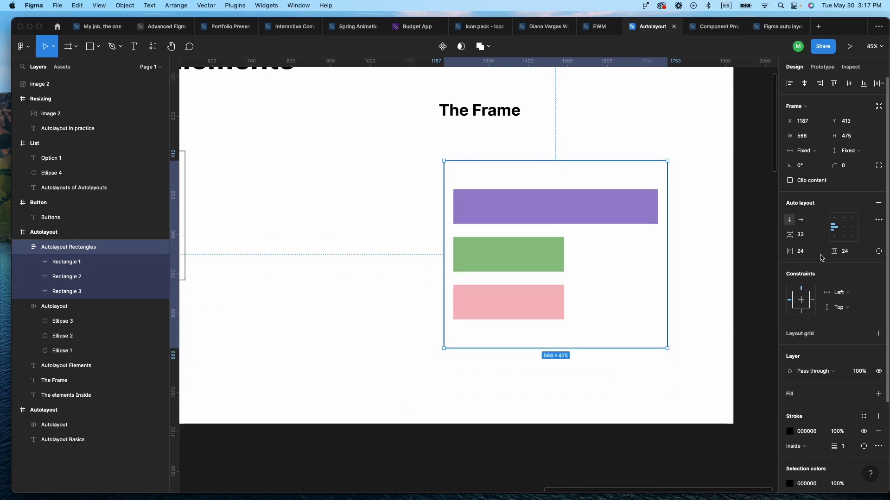
double_click(834, 230)
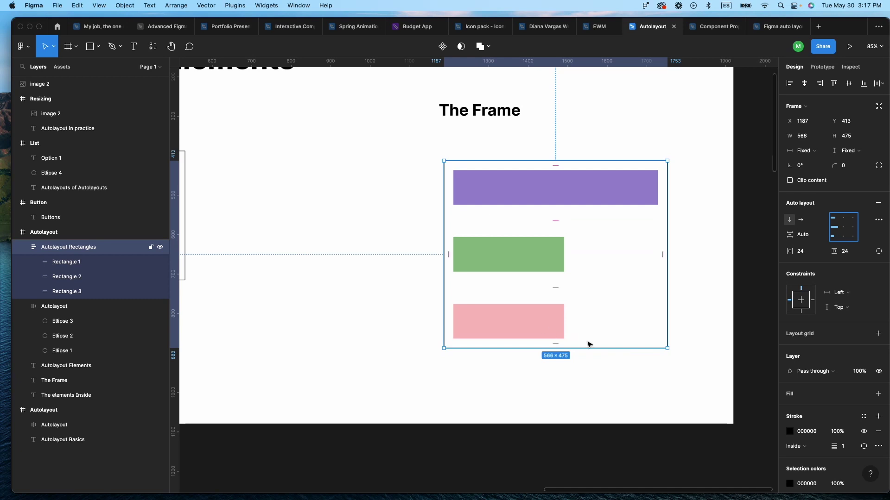
Set the Autolayout Rectangles frame's vertical resizing to Hug contents and the spacing between its items to 40
left_click(847, 155)
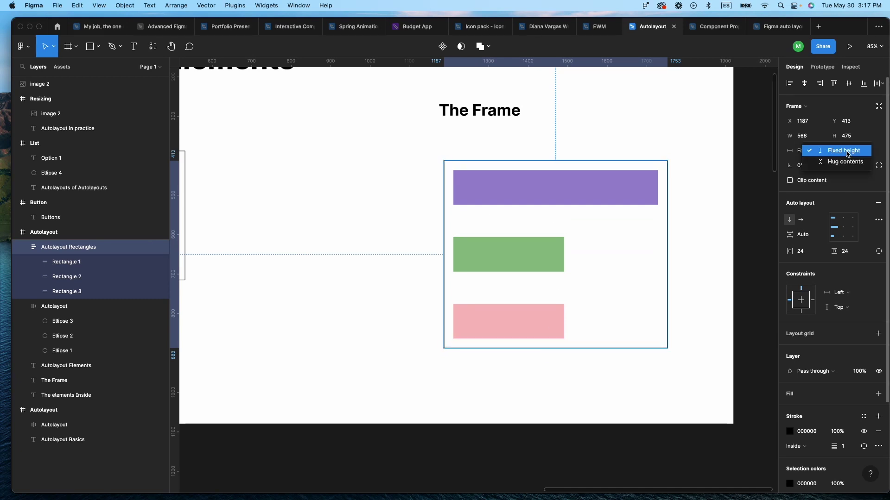
left_click(837, 161)
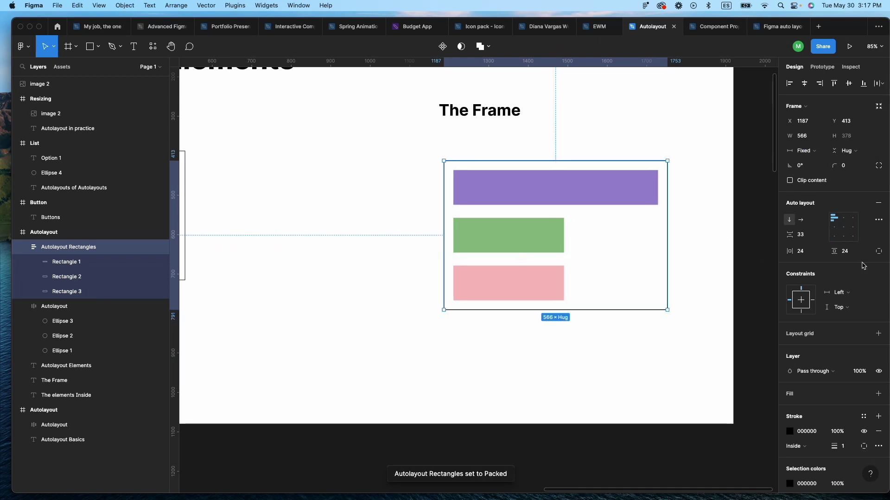
left_click(800, 236)
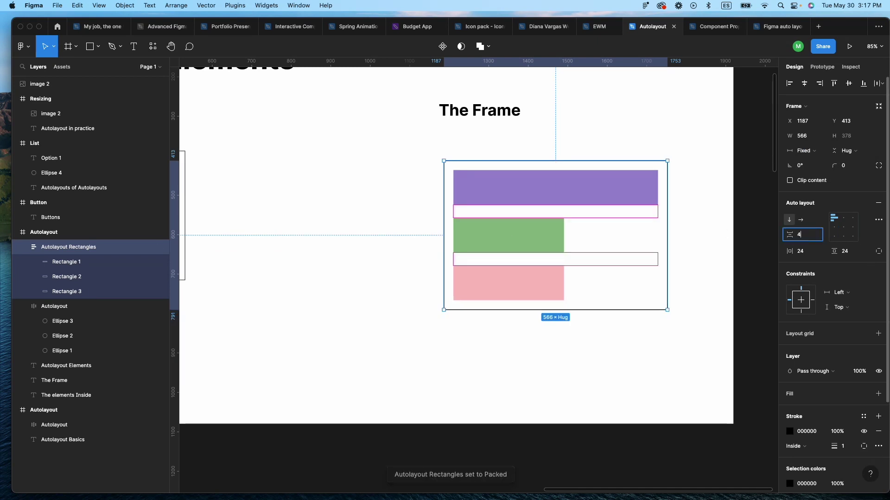
type("40")
key("Return")
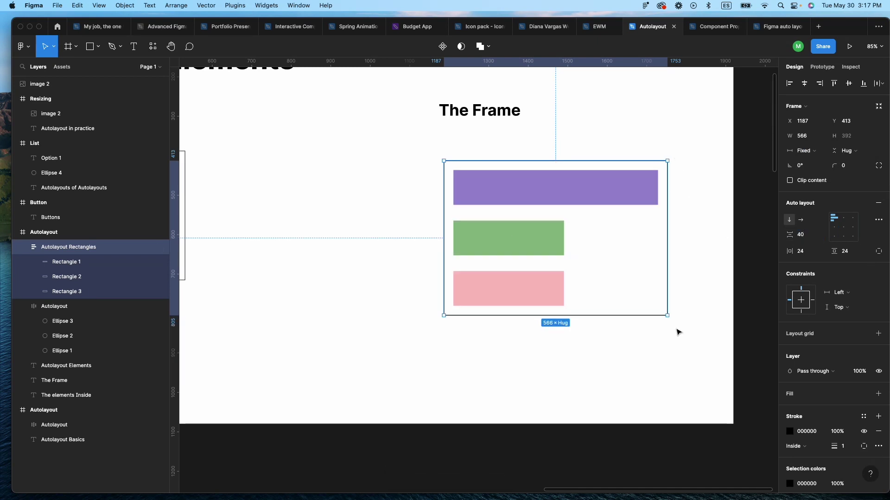
left_click(424, 171)
left_click(460, 162)
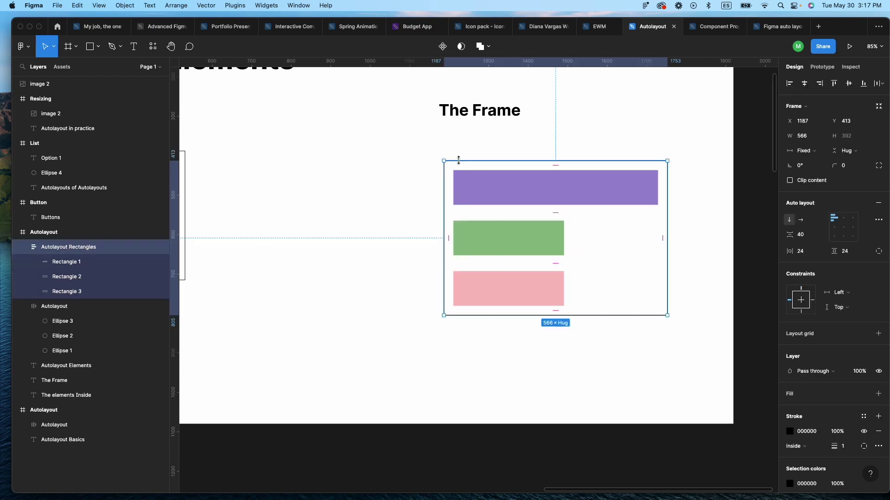
left_click(513, 194)
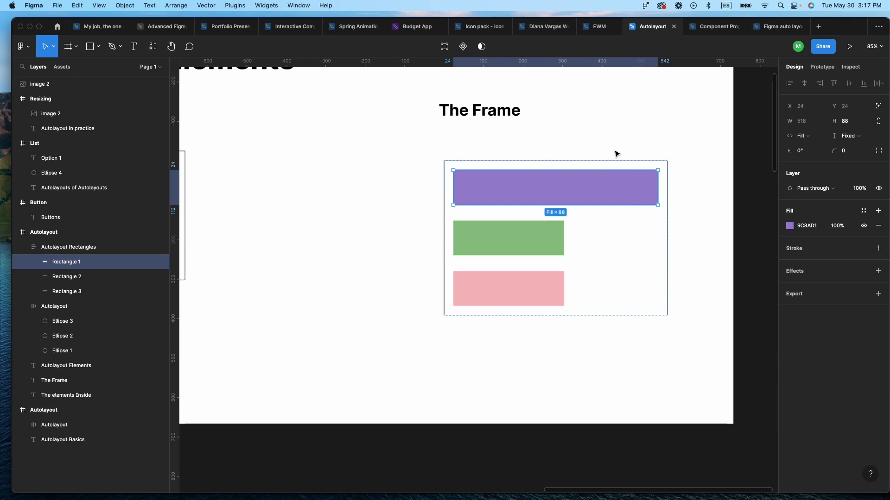
left_click(585, 155)
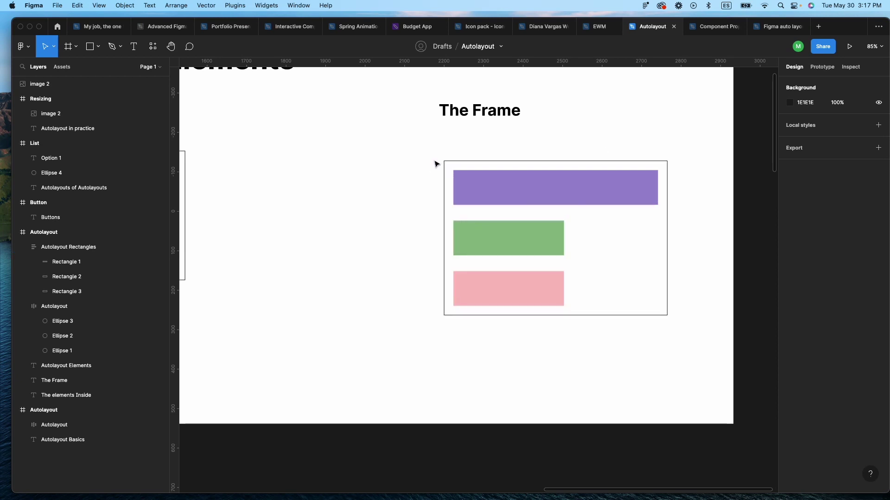
scroll(437, 165, "left", 5)
scroll(465, 163, "right", 2)
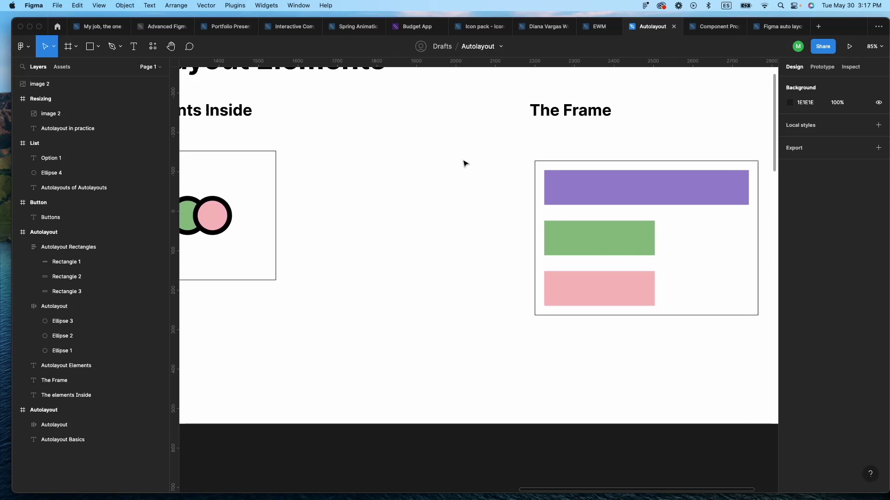
Set the purple rectangle's horizontal resizing to Fixed width and narrow it to 280 to match the rectangles below
left_click(582, 195)
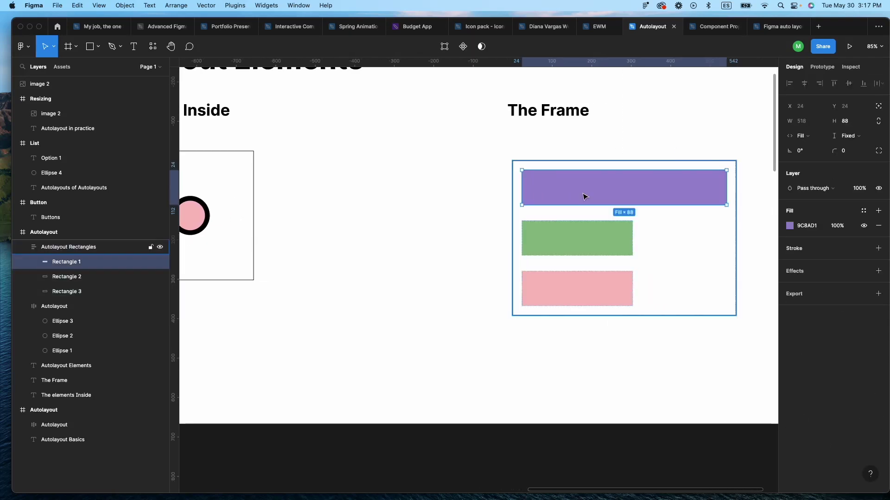
left_click(810, 136)
left_click(818, 123)
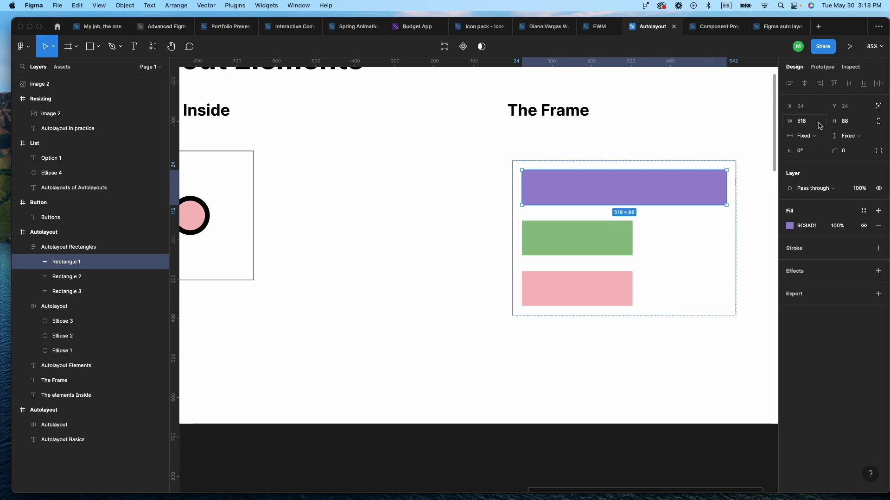
left_click_drag(726, 181, 634, 180)
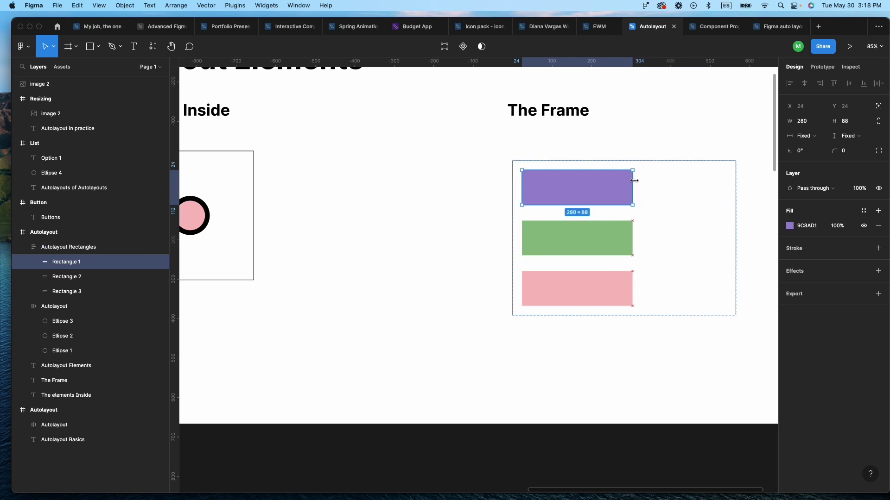
left_click(677, 137)
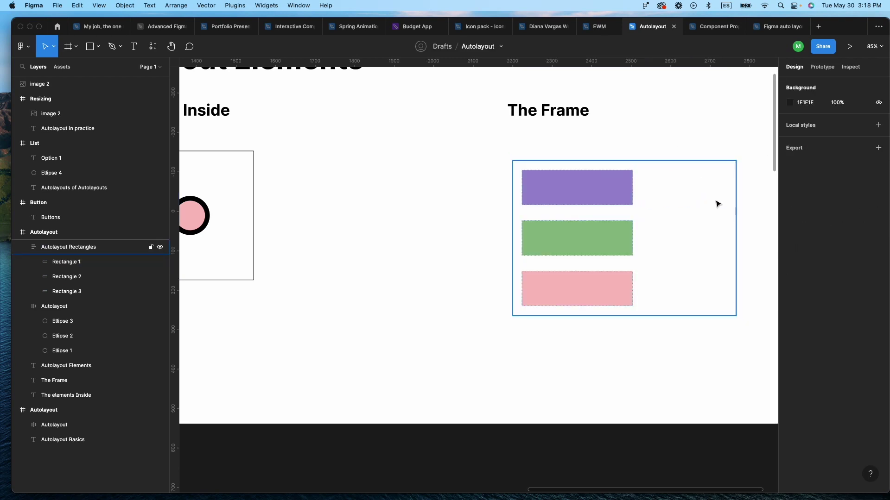
left_click(596, 203)
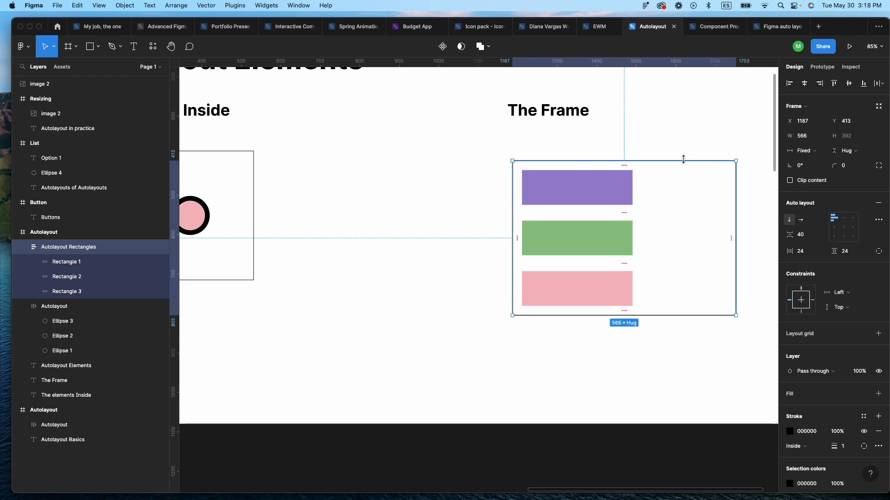
Set the purple rectangle's horizontal resizing to Fill container
left_click(610, 184)
left_click(806, 136)
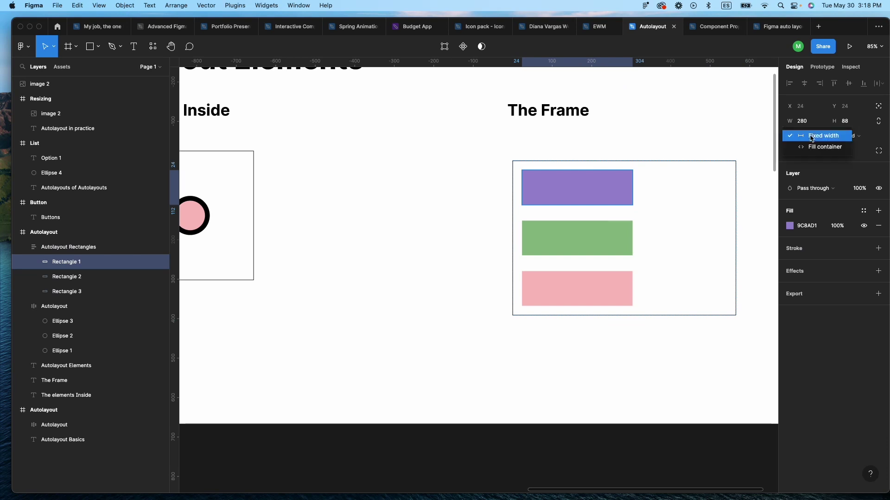
left_click(818, 146)
left_click(633, 147)
scroll(584, 153, "left", 5)
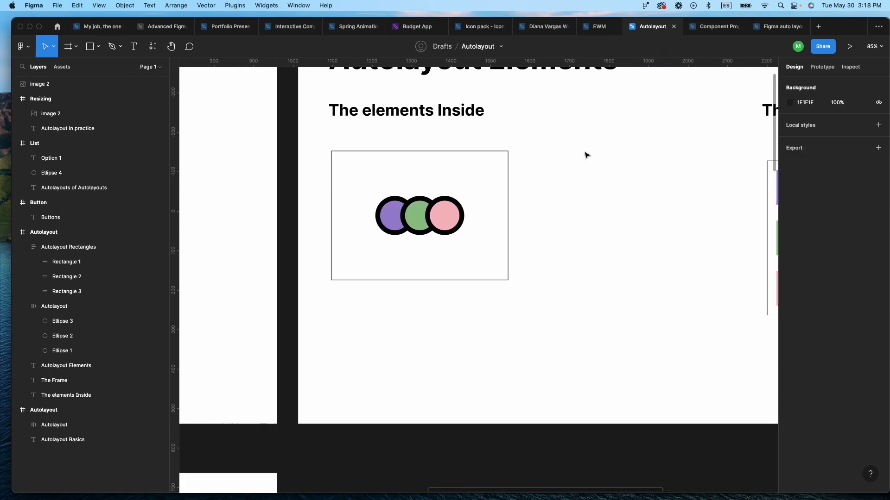
scroll(584, 153, "right", 5)
scroll(587, 154, "up", 2)
scroll(586, 154, "right", 2)
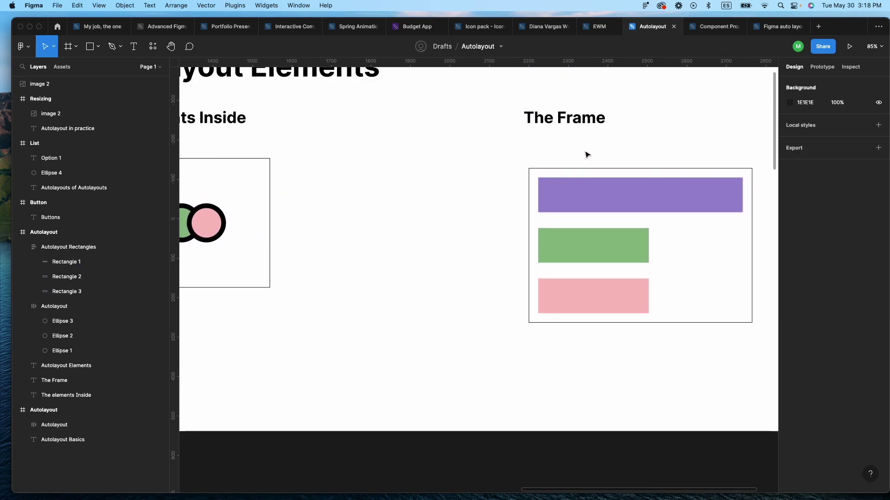
scroll(587, 154, "right", 3)
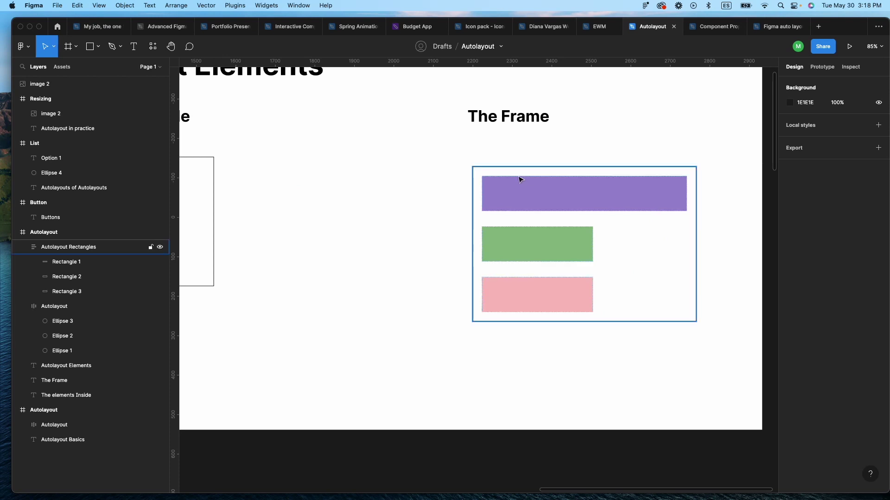
Draw a rectangle about 298 × 94 below the Buttons heading in the Button frame
scroll(521, 179, "left", 15)
scroll(611, 165, "down", 5)
scroll(612, 166, "down", 10)
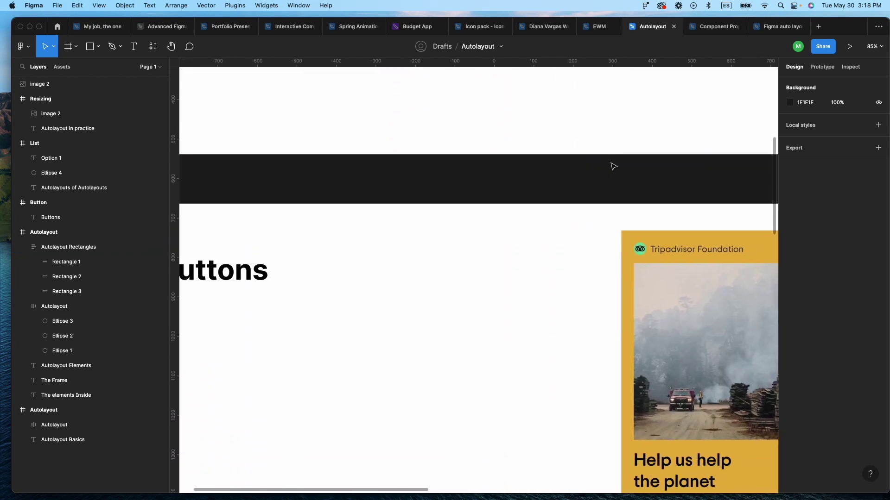
scroll(612, 167, "left", 5)
scroll(612, 166, "right", 3)
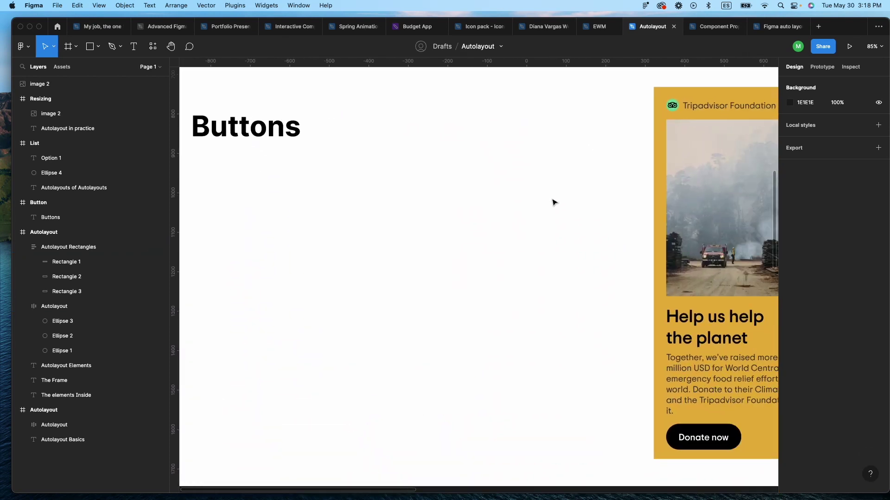
scroll(552, 200, "down", 3)
scroll(526, 177, "up", 3)
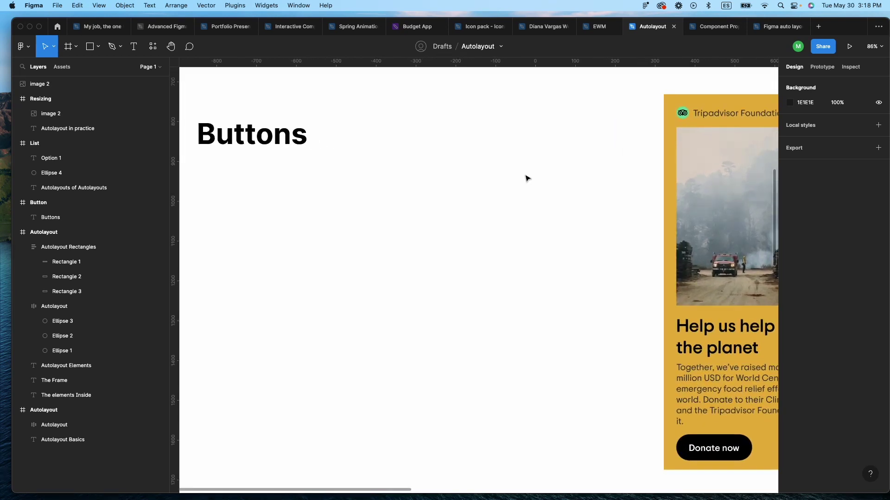
scroll(527, 178, "down", 3)
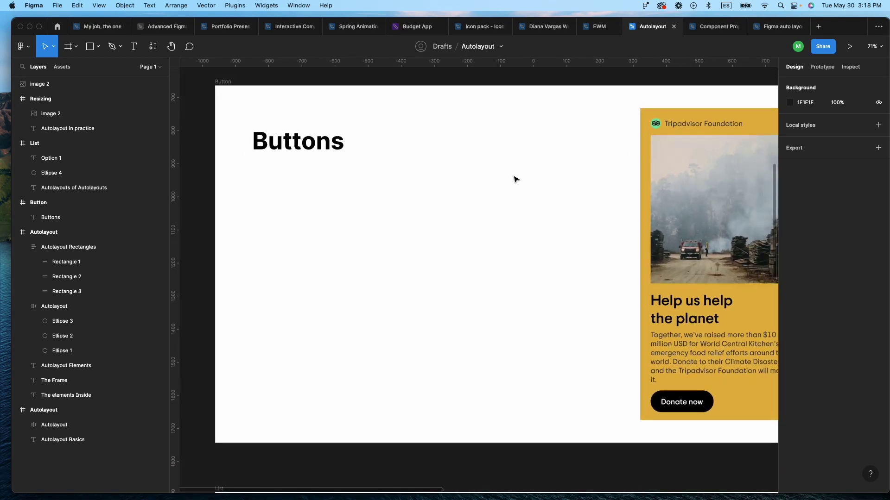
key("r")
left_click_drag(329, 185, 427, 217)
left_click(455, 218)
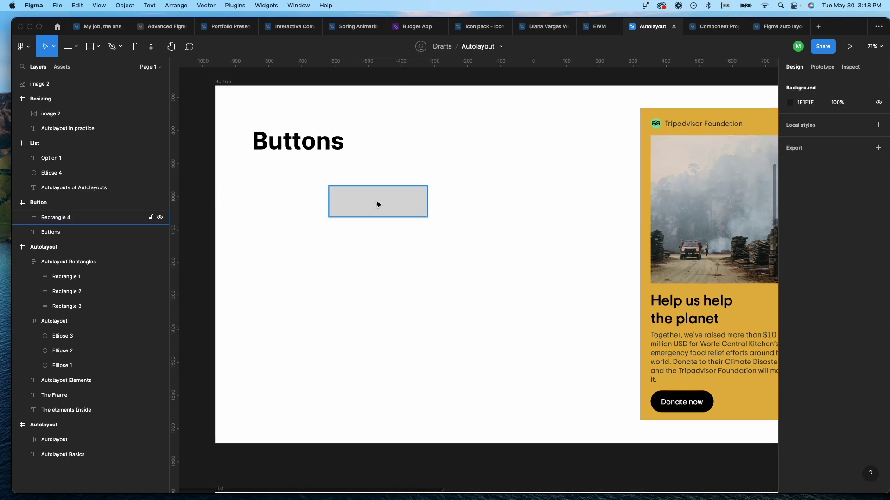
Add the text "Button" below the grey rectangle and set its font size to 40
key("t")
left_click(390, 265)
type("Button")
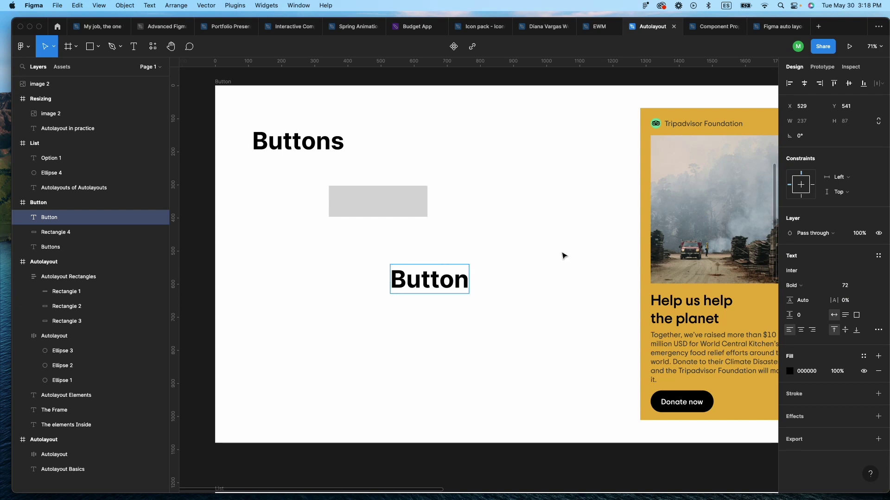
key("Escape")
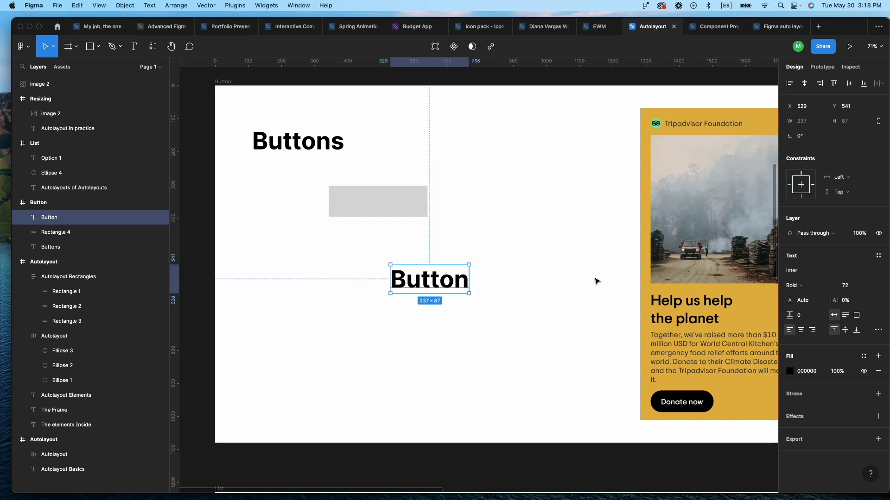
left_click(851, 285)
type("40")
key("Return")
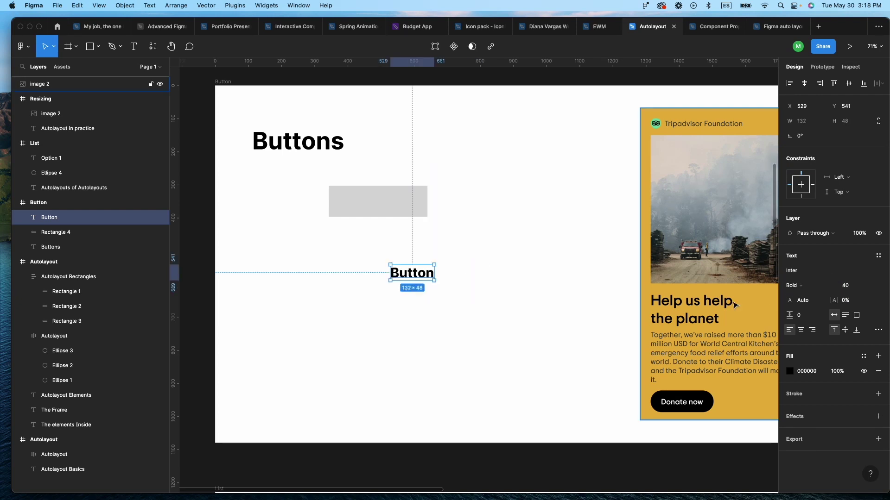
Move the Button text onto the grey rectangle and centre it there
left_click(477, 291)
left_click_drag(418, 277, 384, 206)
left_click(408, 174)
Group the Button text with the grey rectangle and place the group under the Buttons heading, aligned to its left edge
left_click(413, 194)
left_click(384, 201, "shift")
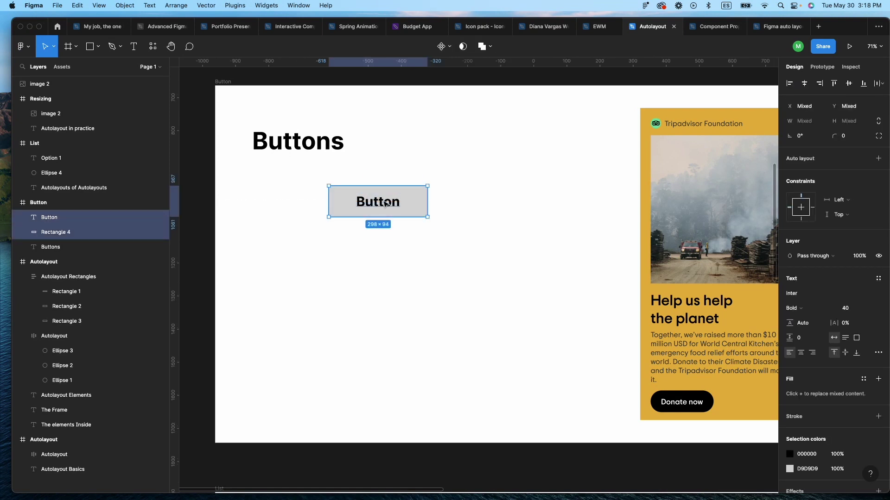
right_click(384, 203)
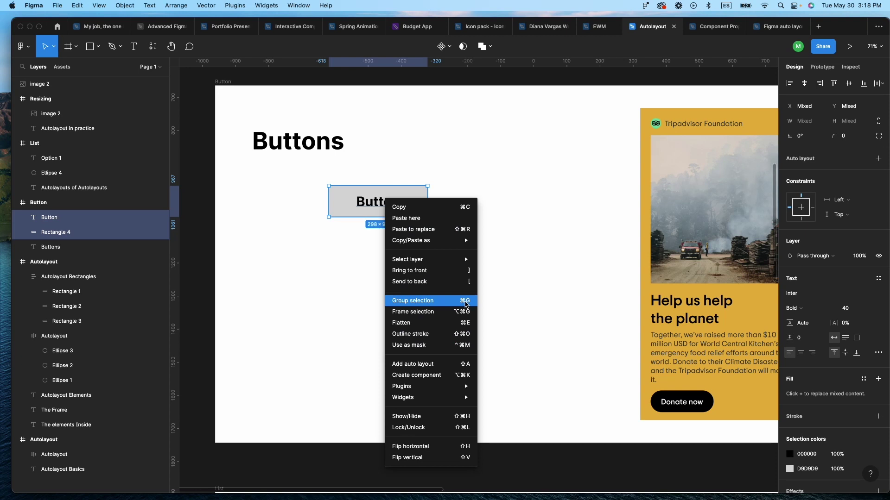
left_click(466, 301)
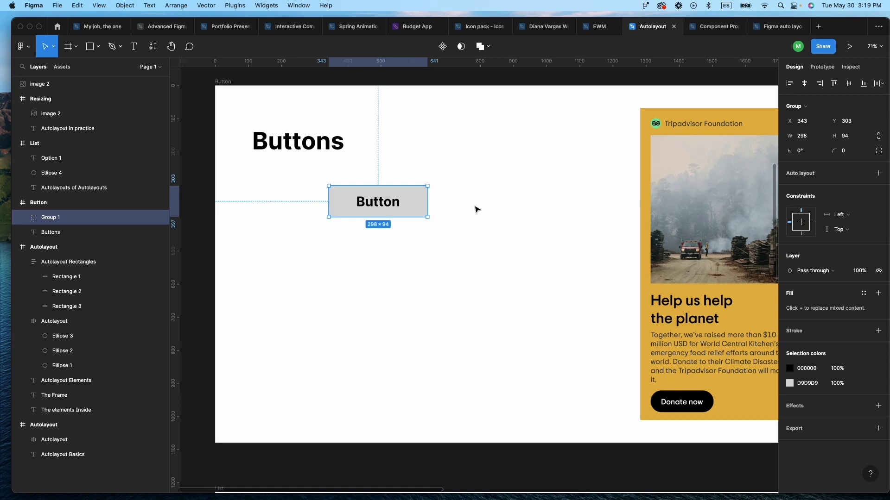
left_click_drag(413, 209, 337, 192)
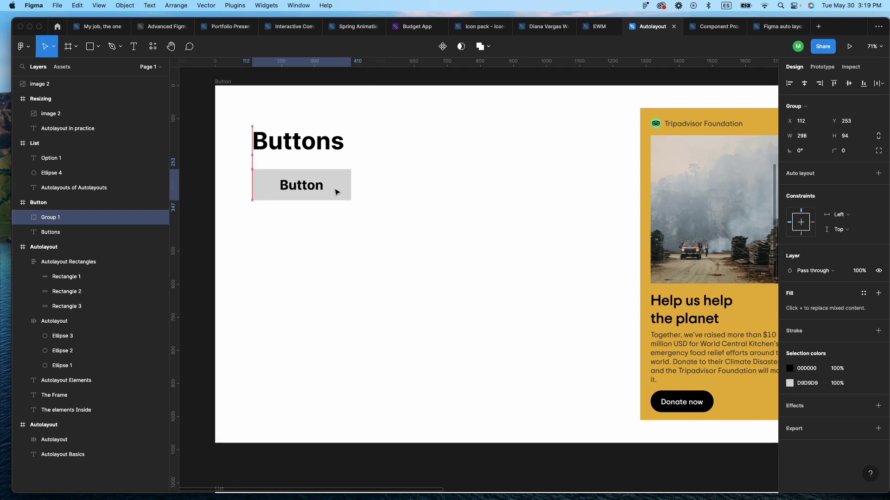
left_click(453, 219)
Add the text "Donate now" in the empty area below and beside the grey button
key("t")
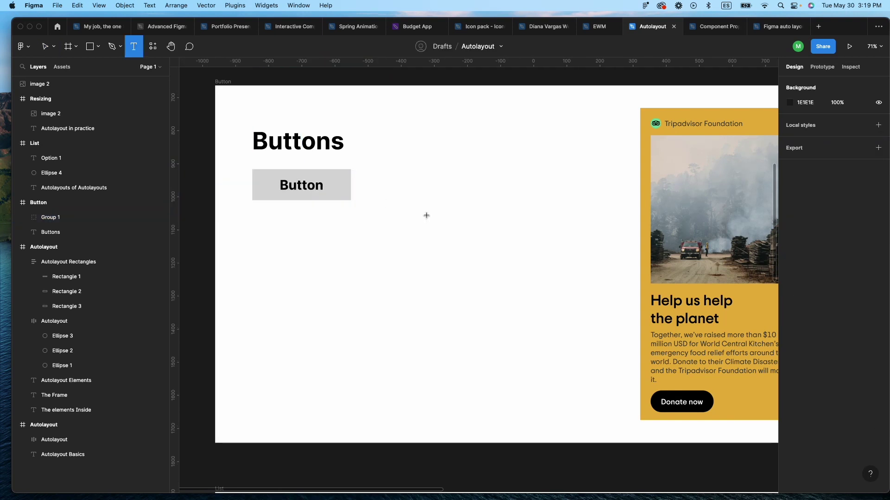
left_click(409, 243)
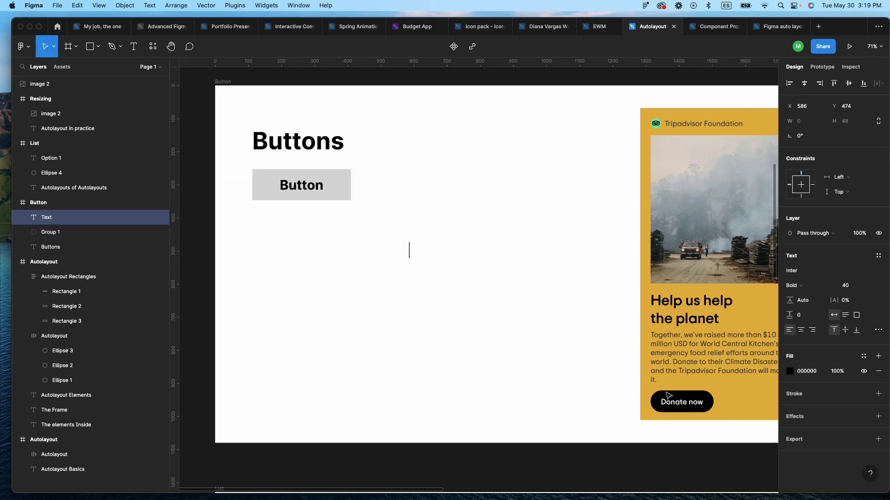
type("Donate")
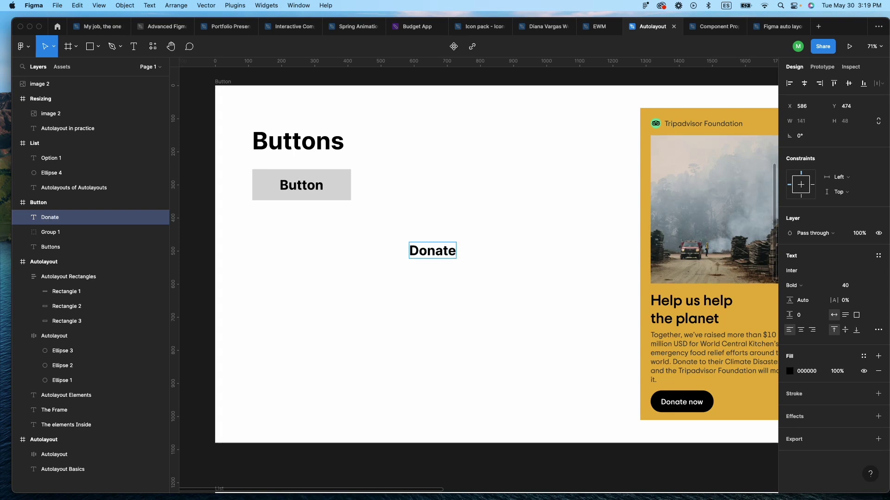
type(" Now")
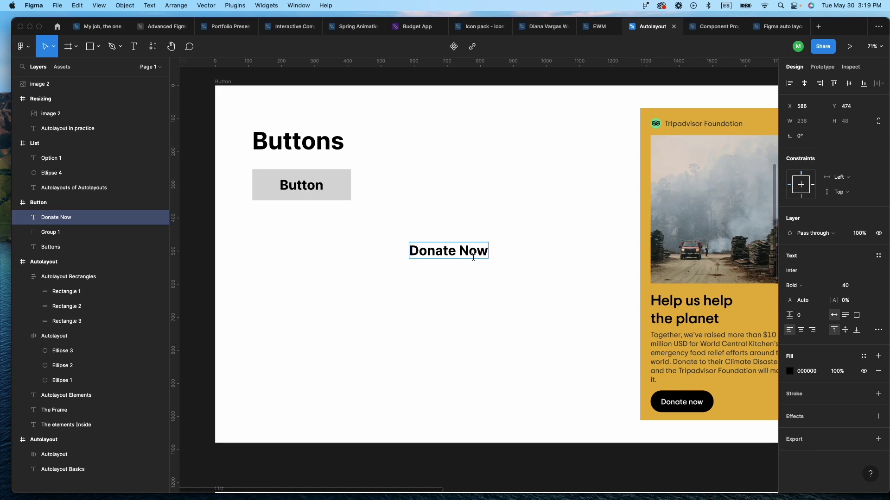
key("BackSpace")
key("BackSpace")
key("BackSpace")
type("now")
key("Escape")
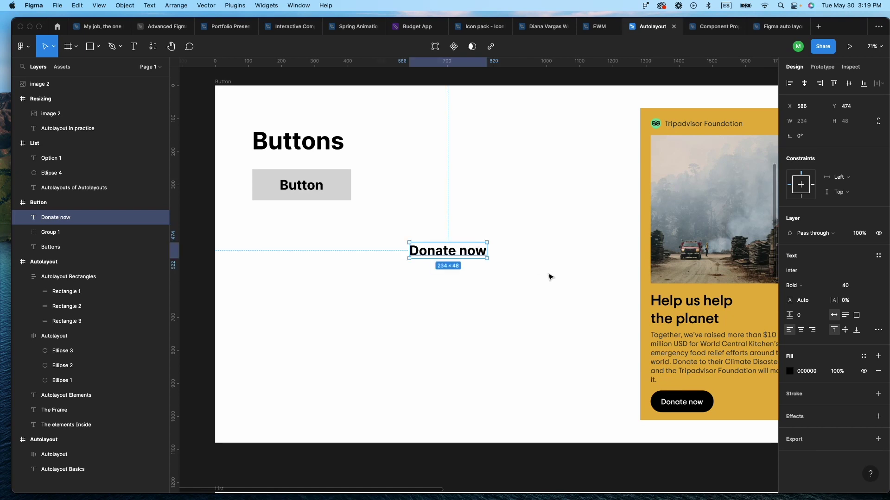
left_click(548, 277)
left_click(471, 254)
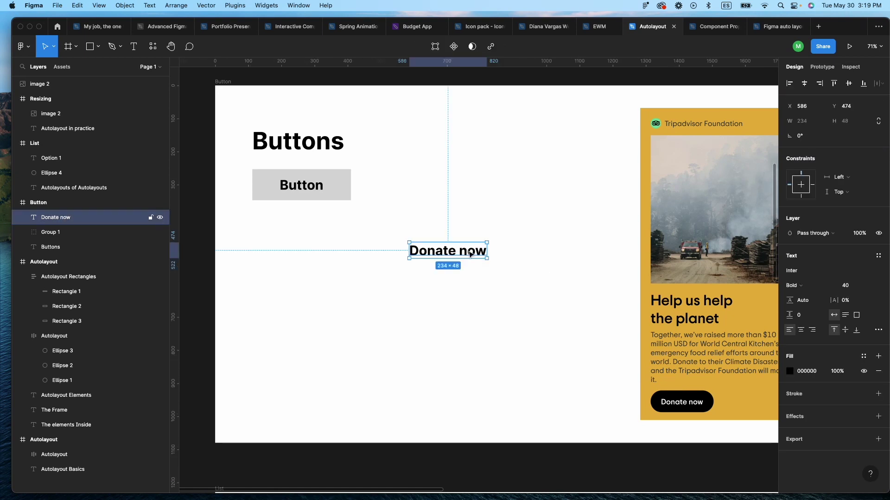
left_click(466, 167)
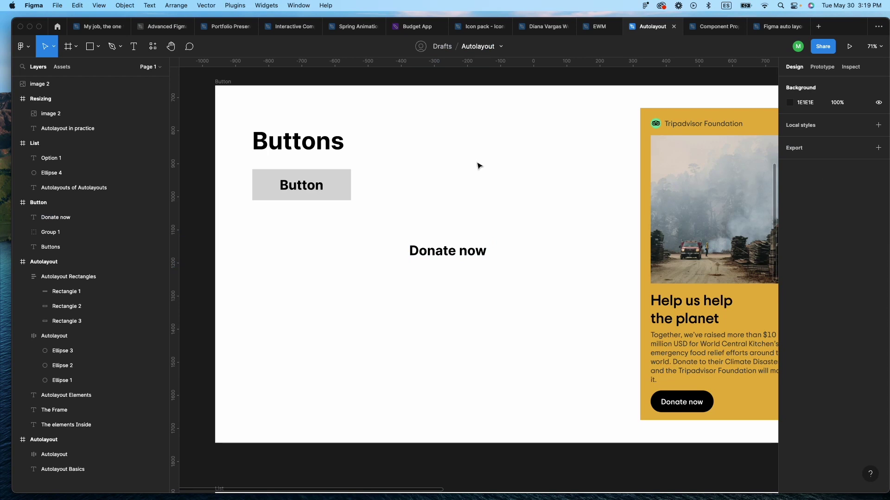
Draw a circle about 74 × 74 above the Donate now text and wrap it in auto layout
key("o")
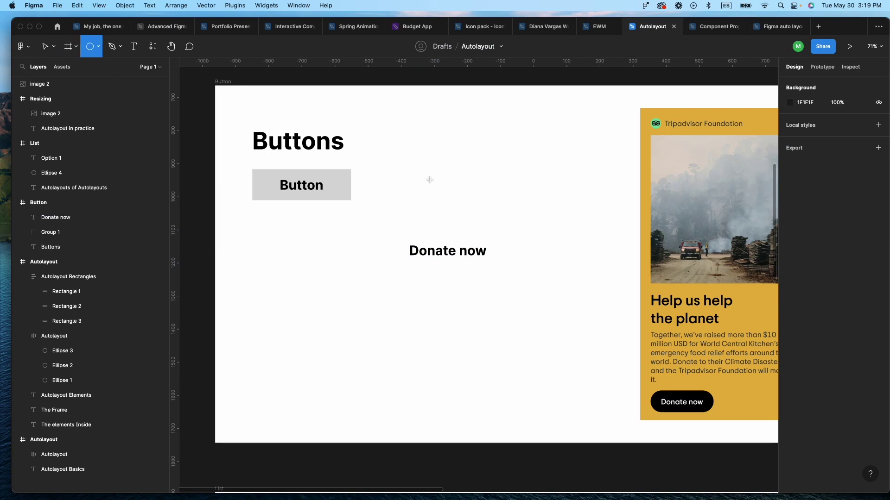
left_click_drag(430, 178, 454, 203)
key("shift+a")
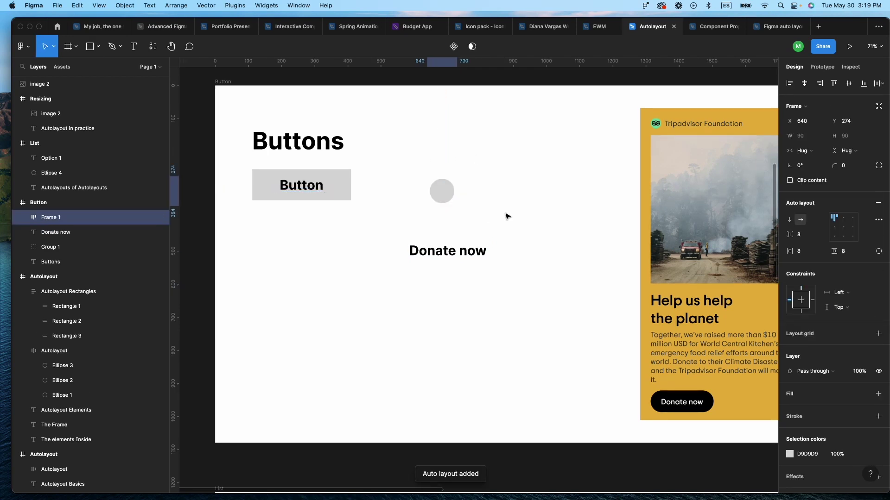
Wrap the Donate now text in auto layout, undo and reapply it, and inspect the resulting frame and its nested text layer
left_click(471, 259)
key("shift+a")
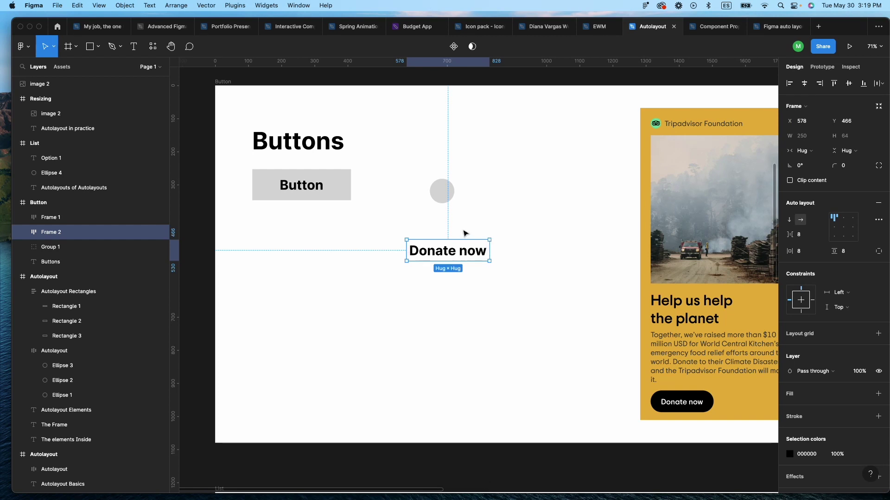
key("super+z")
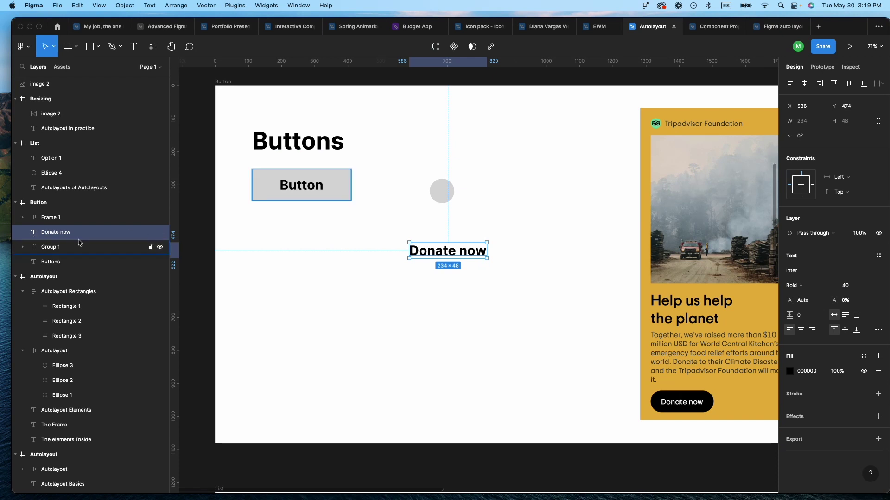
key("shift+a")
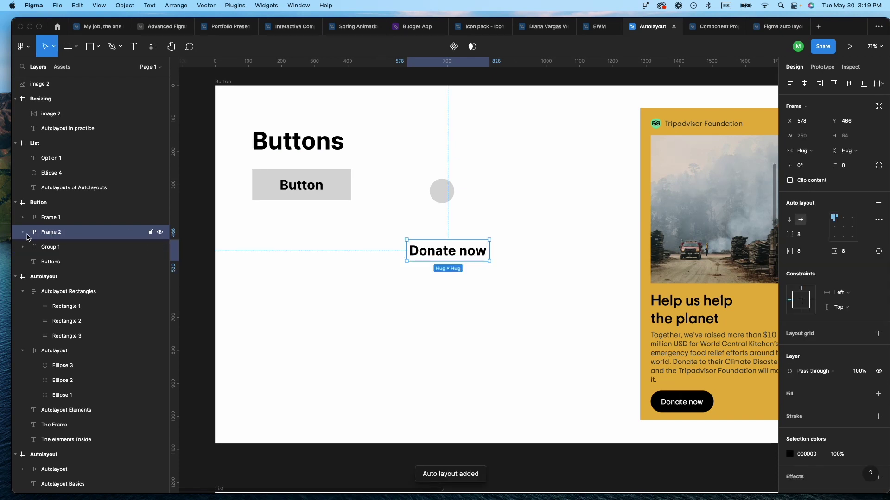
left_click(23, 233)
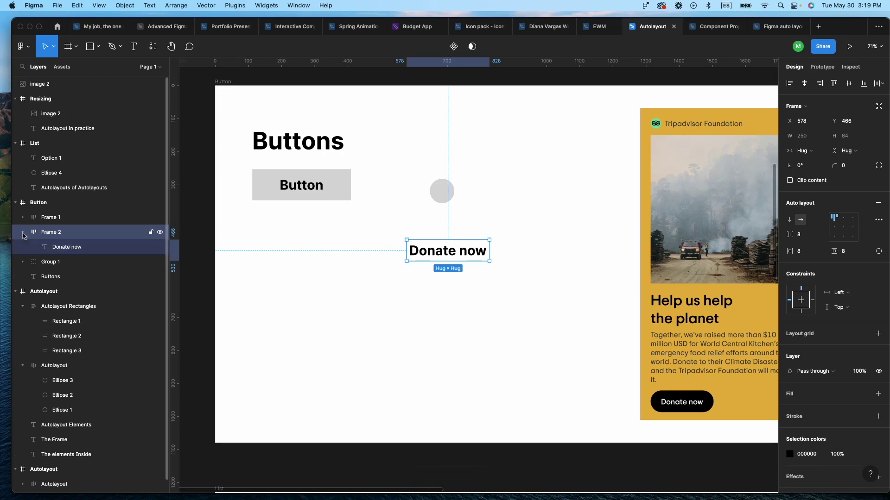
left_click(71, 248)
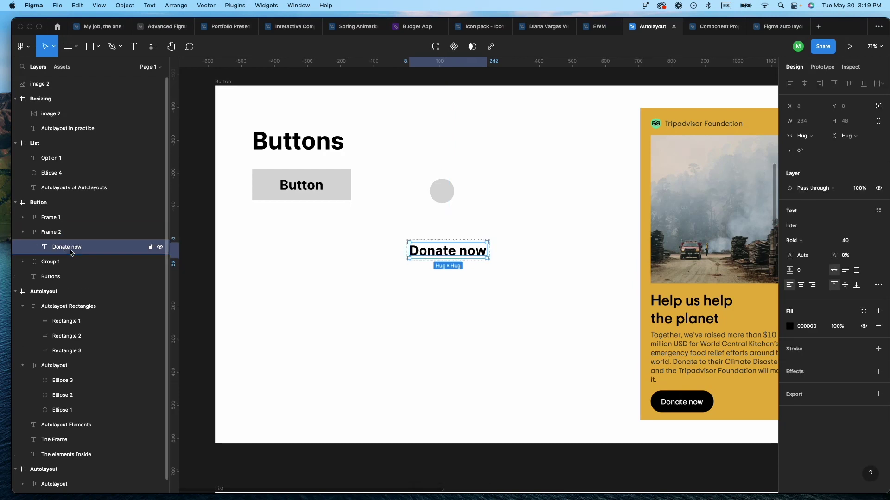
left_click(65, 233)
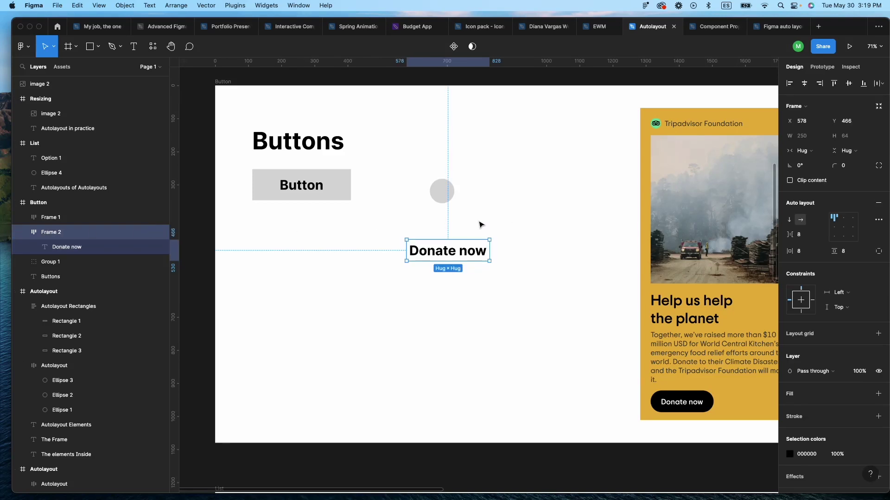
Delete the circle and move the Donate now frame beside the yellow card's black button
left_click(448, 189)
key("Delete")
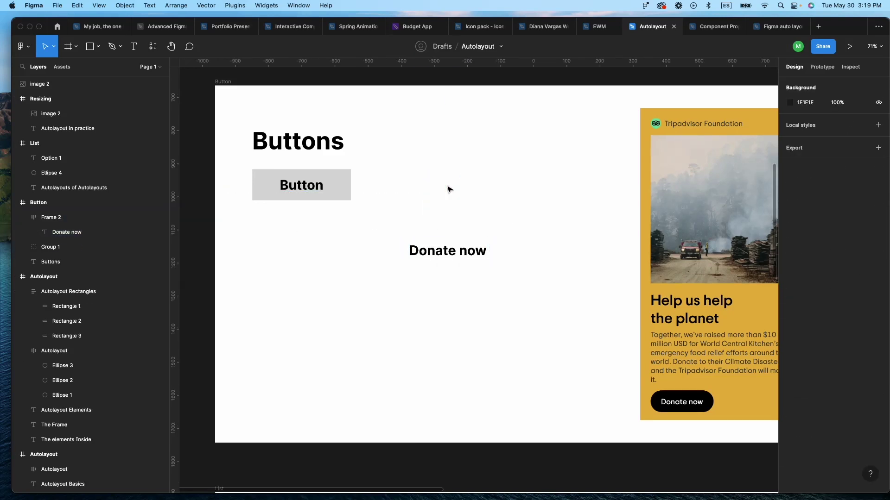
left_click(444, 247)
left_click_drag(446, 254, 579, 404)
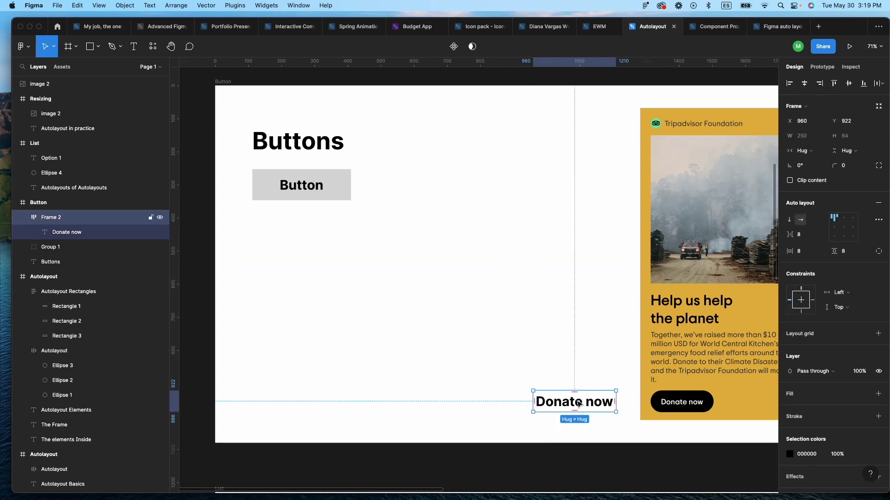
Set the font size of the Donate now text inside the frame to 22
scroll(590, 369, "up", 5)
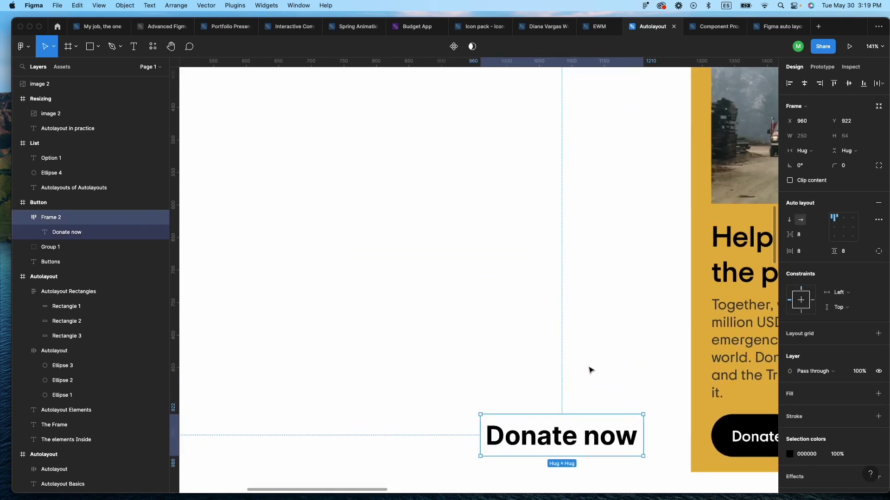
scroll(588, 367, "down", 1)
scroll(587, 367, "right", 1)
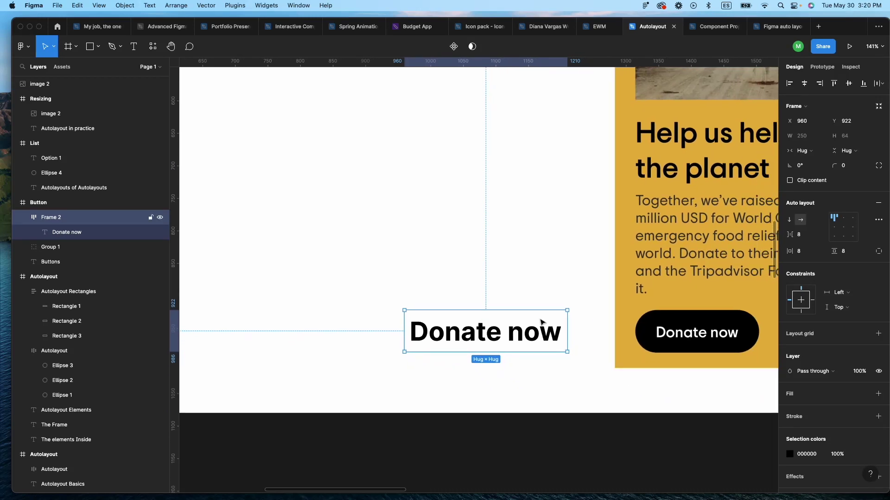
double_click(531, 333)
left_click(848, 240)
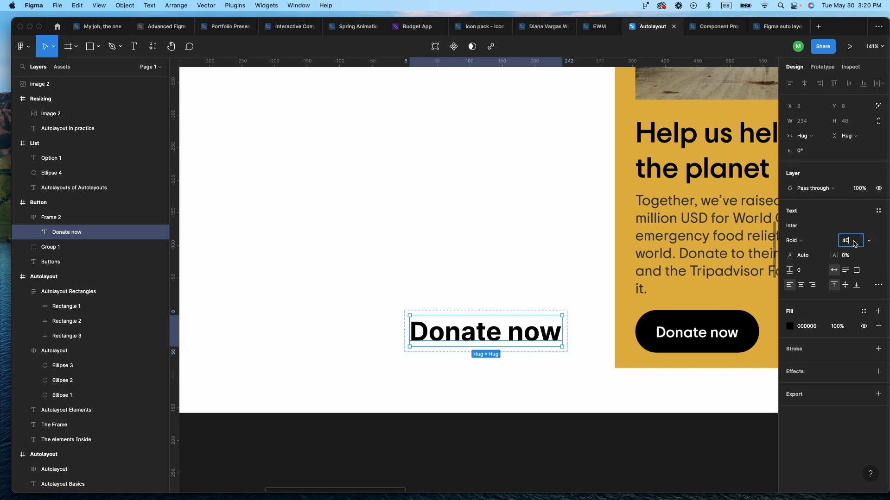
type("22")
key("Return")
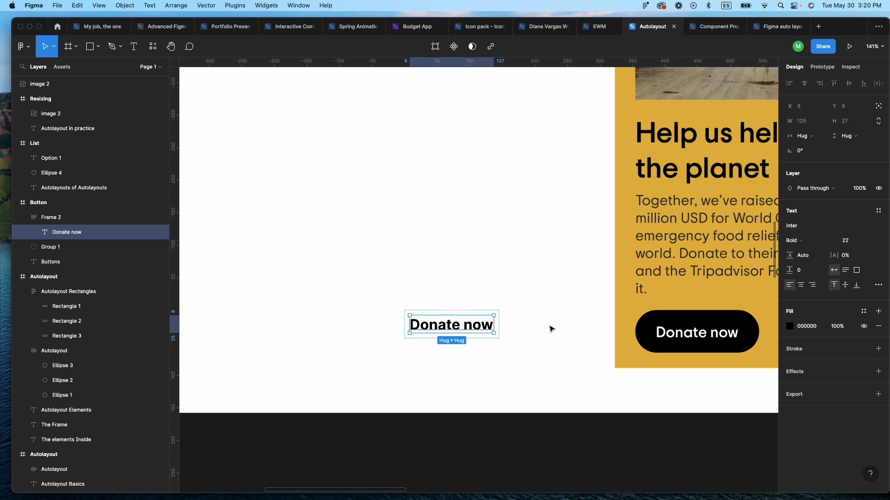
Move the Donate now text out of its frame onto the yellow card above the black button and try bringing it to front
left_click_drag(487, 330, 718, 302)
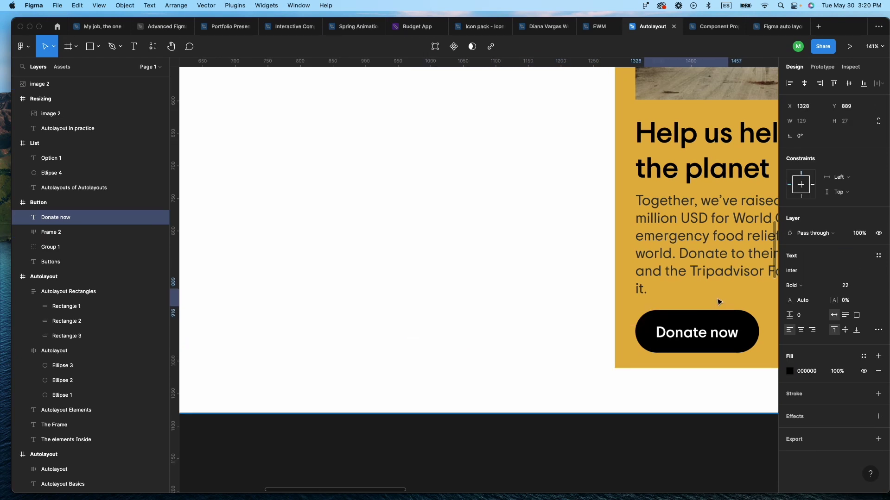
right_click(718, 302)
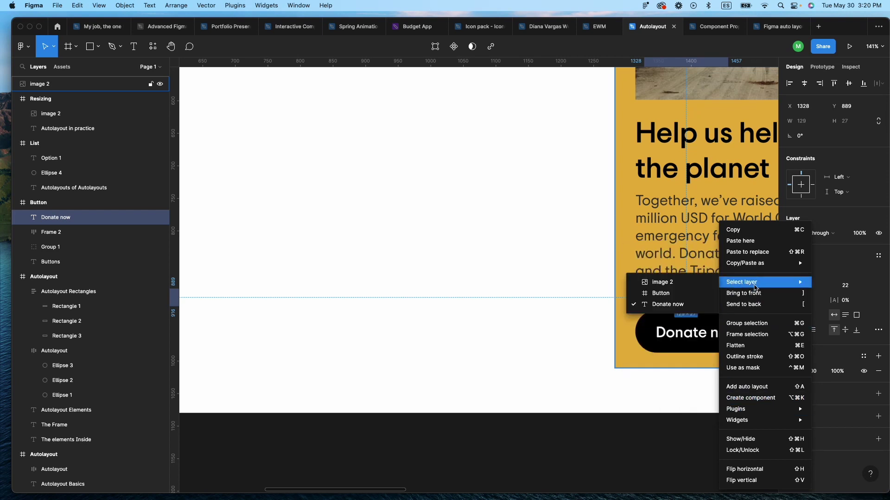
left_click(753, 293)
right_click(707, 300)
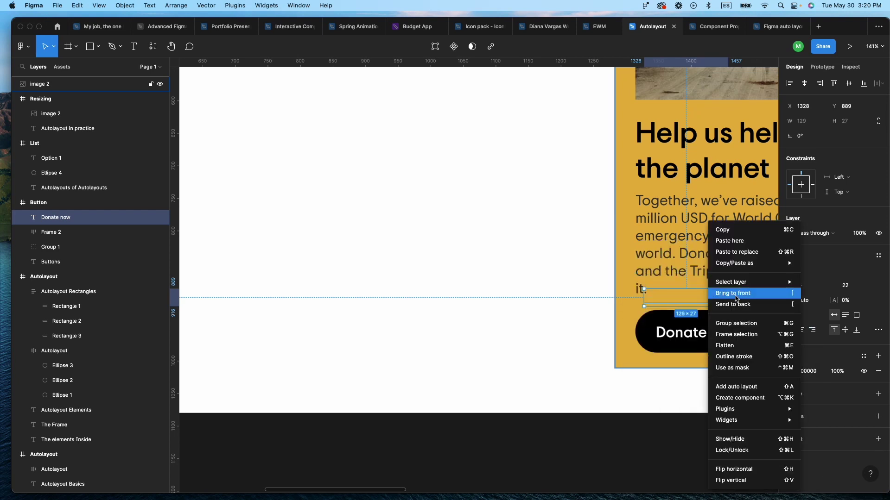
left_click(738, 298)
Shift the yellow card image slightly to the right and place the Donate now text on the white area beside its black button
left_click(552, 294)
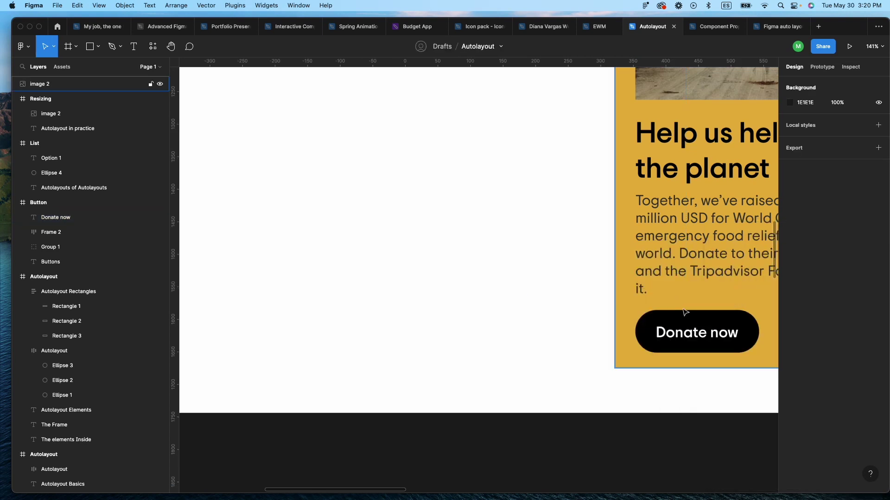
left_click_drag(685, 312, 745, 312)
left_click_drag(658, 299, 515, 295)
left_click_drag(750, 293, 710, 294)
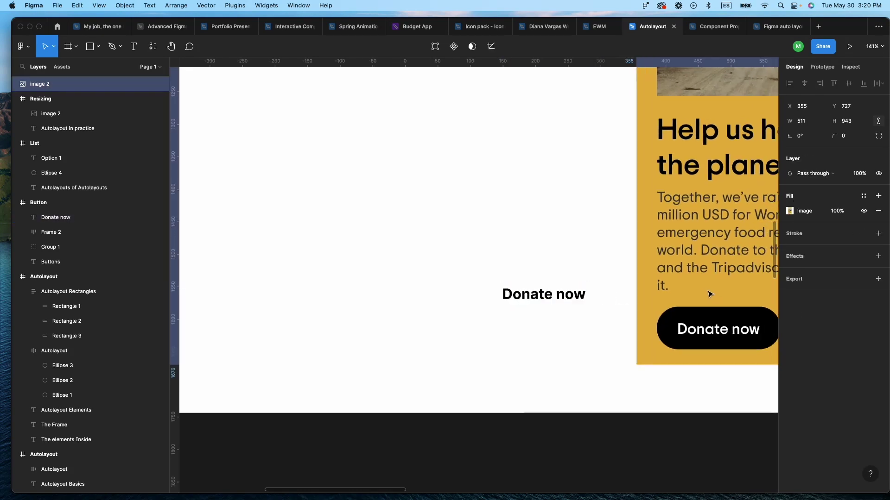
left_click_drag(570, 295, 591, 330)
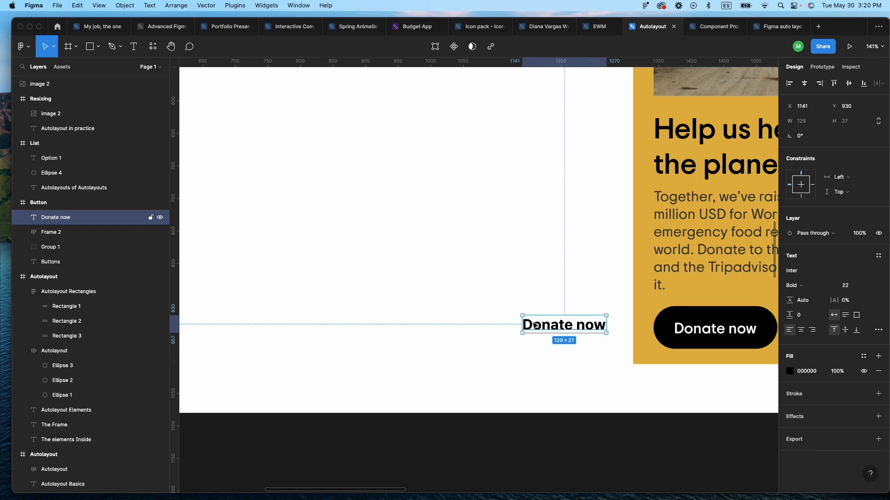
Delete the empty auto layout frame left over from the Donate now text
left_click(380, 259)
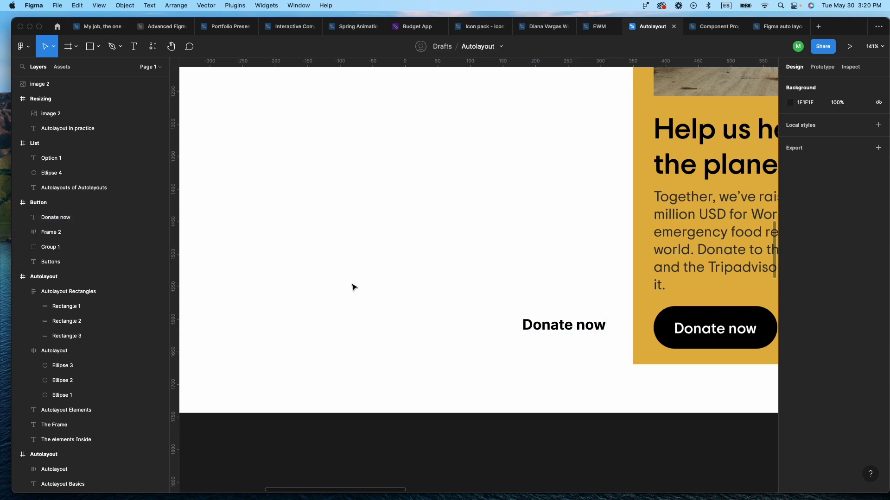
left_click(556, 330)
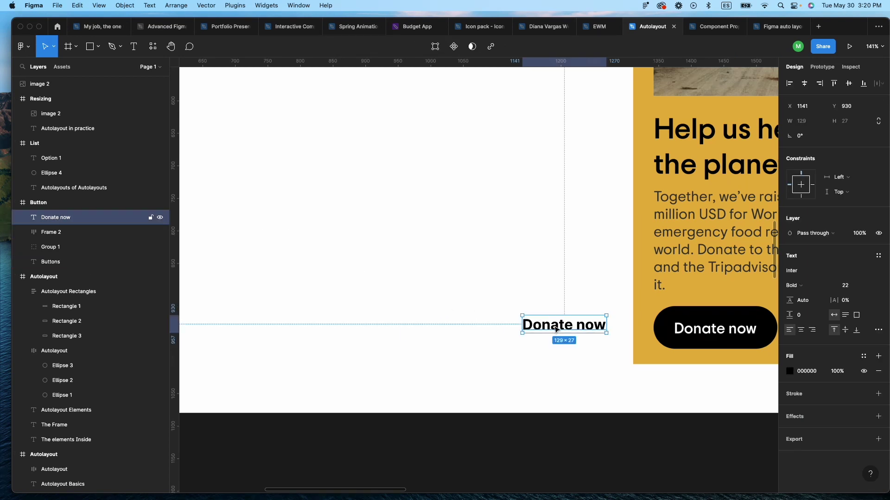
left_click(54, 233)
key("Delete")
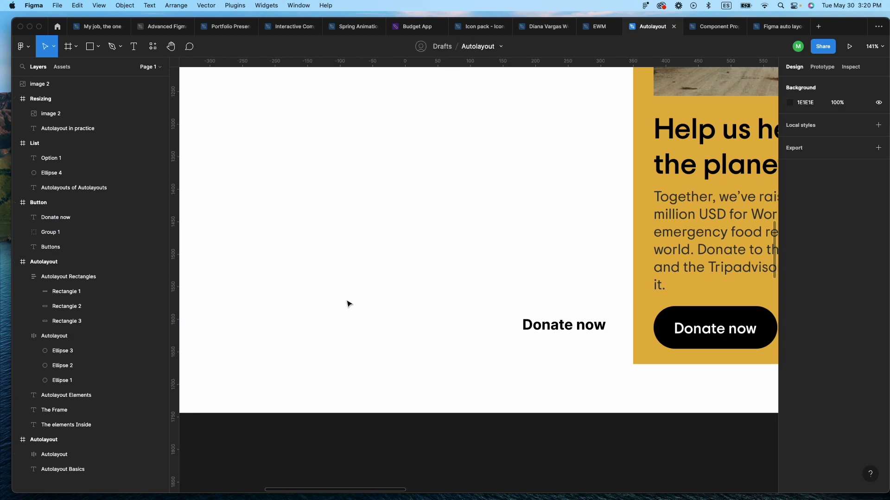
Wrap the Donate now text in auto layout and move the frame level with the card's black button
left_click(542, 326)
key("shift+a")
left_click(566, 285)
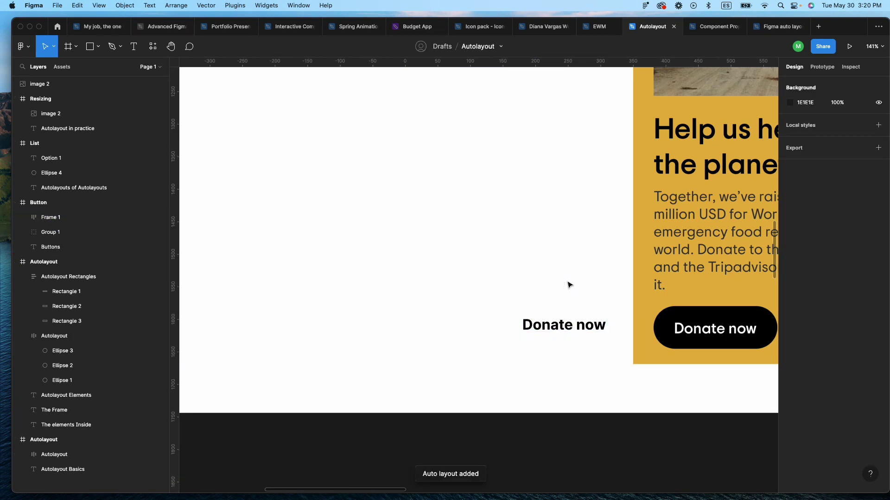
left_click(559, 327)
left_click_drag(585, 327, 573, 334)
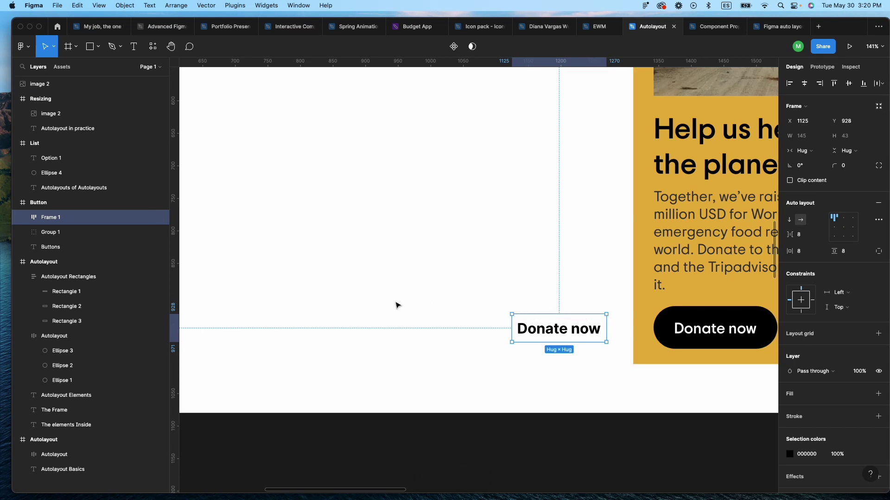
Rename the auto layout frame around the Donate now text as Button
double_click(45, 220)
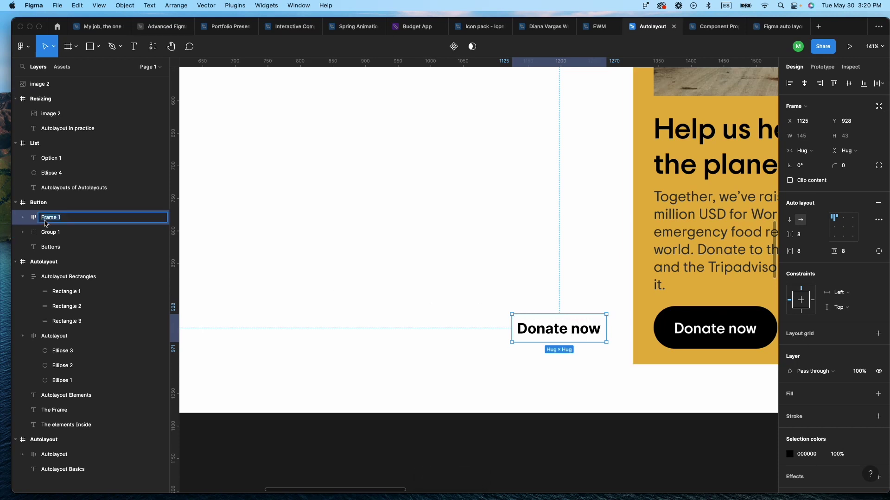
type("Button")
key("Return")
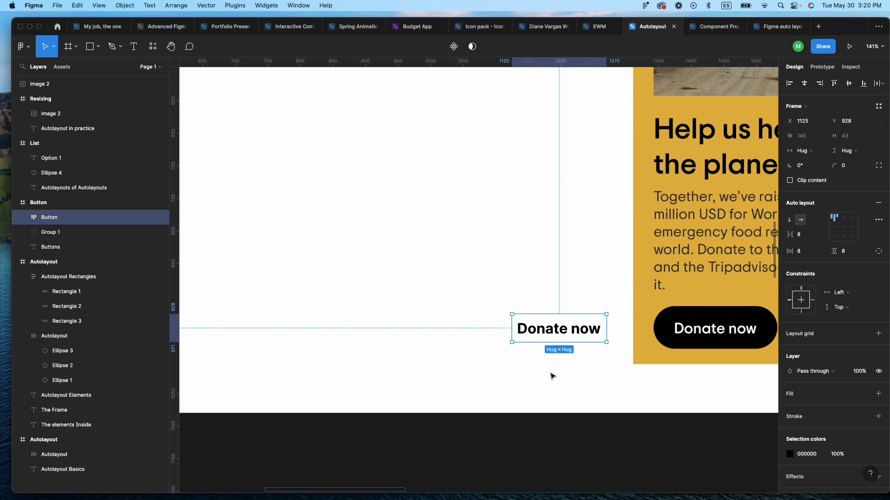
Add a fill to the Button frame and set it to black (000000) by sampling the card's Donate now button
scroll(552, 376, "up", 1)
left_click(878, 394)
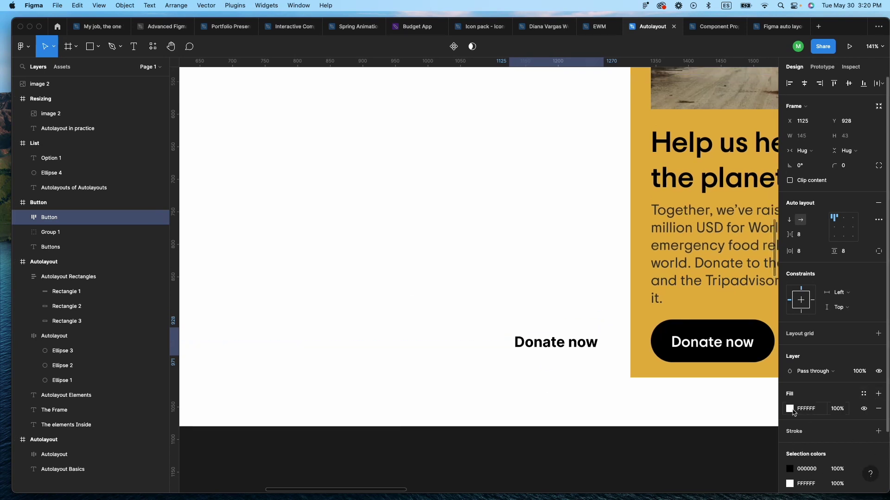
left_click(789, 409)
left_click(680, 391)
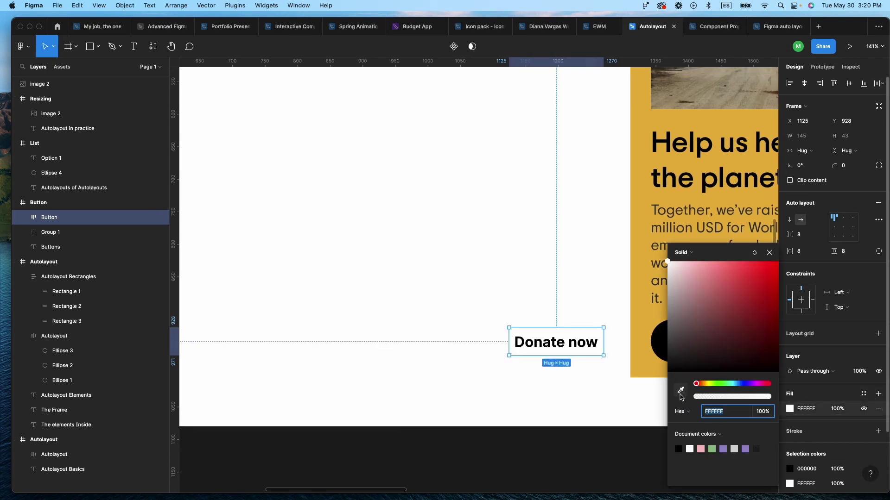
left_click(733, 103)
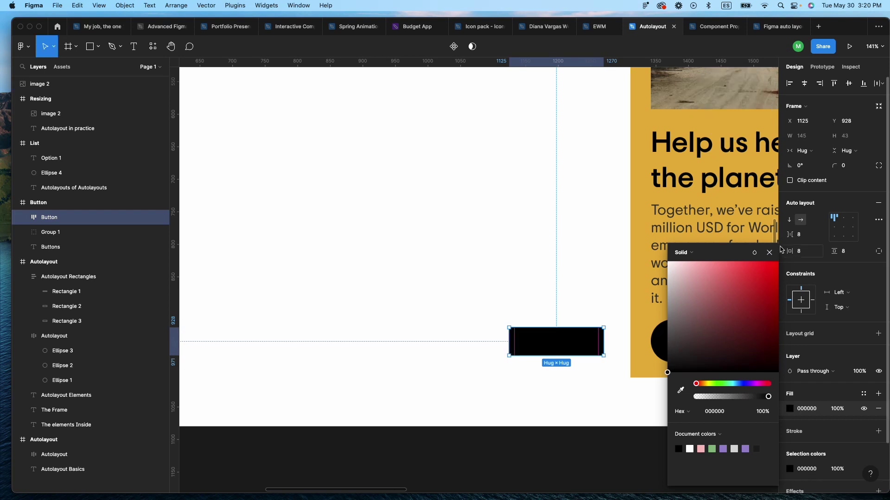
key("Escape")
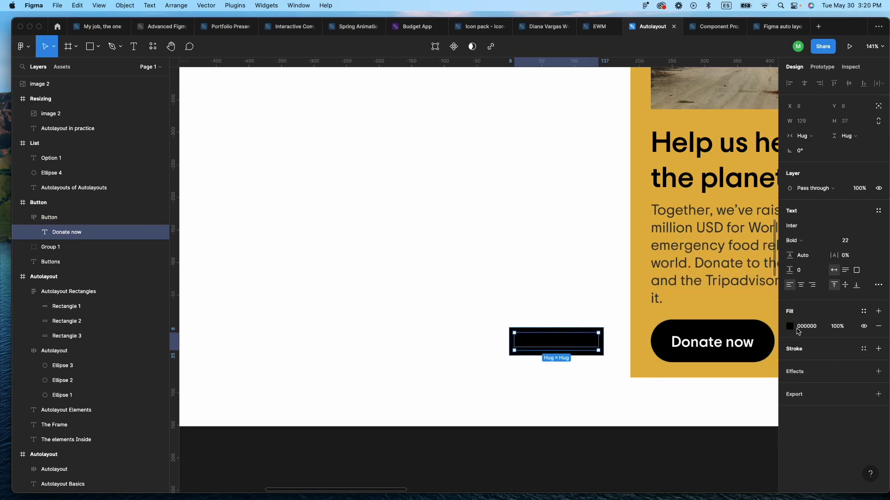
Recolour the Donate now text inside the Button frame to white (FFFFFF), sampled from the card button's lettering
left_click(530, 304)
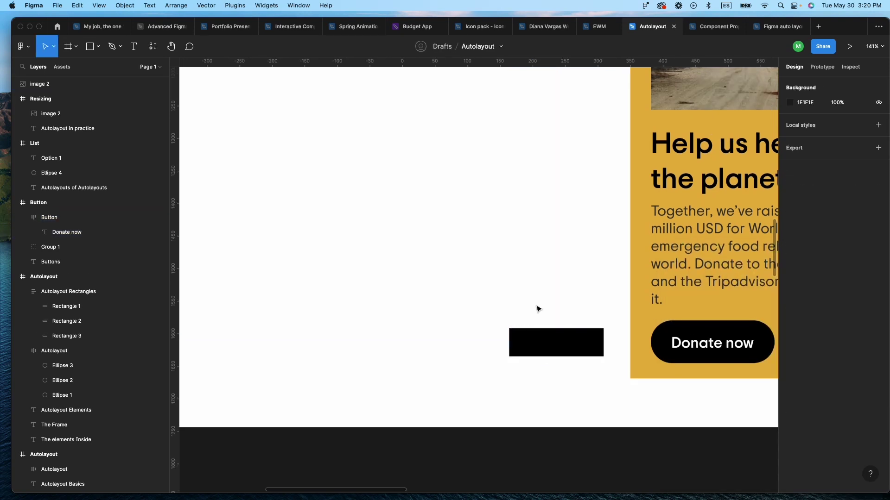
left_click(565, 343)
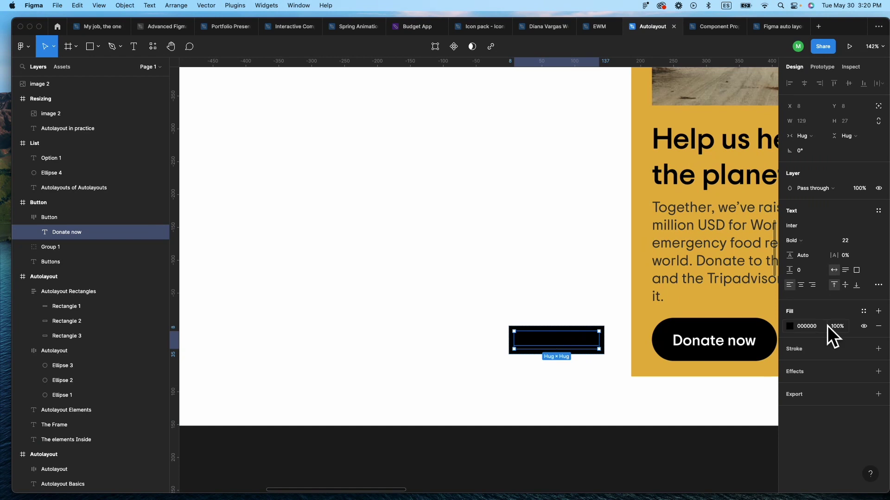
left_click(790, 327)
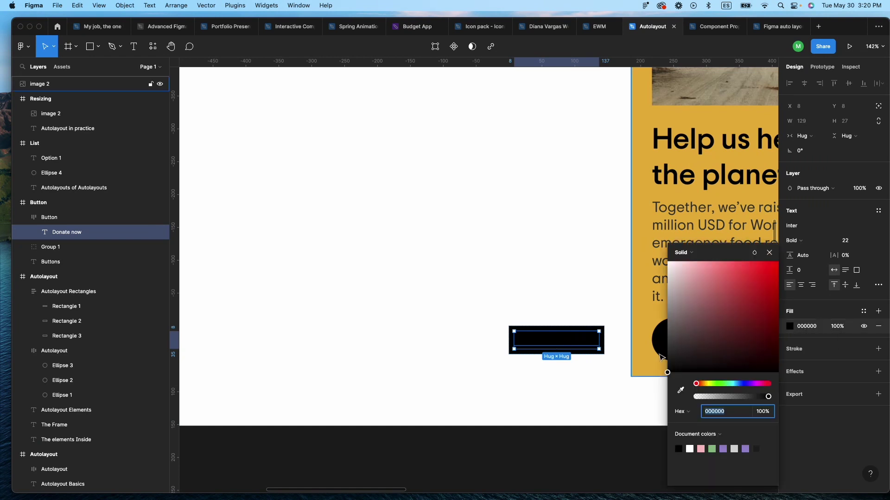
left_click(680, 390)
scroll(593, 319, "right", 3)
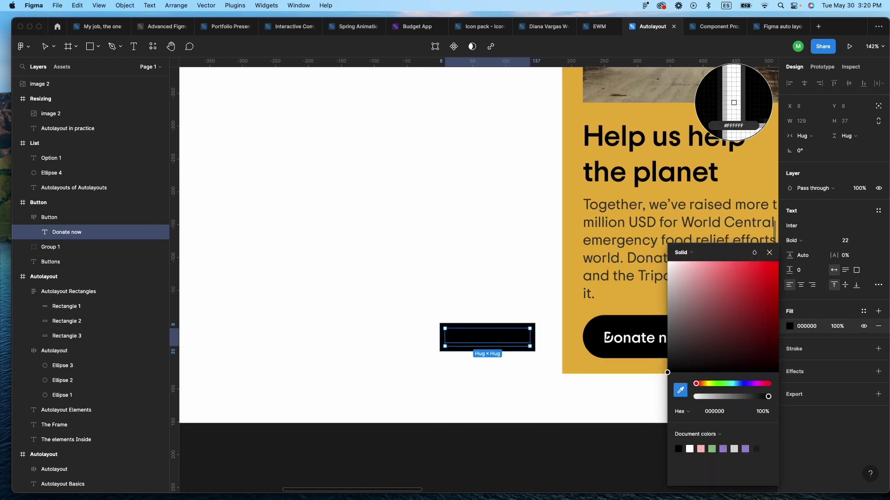
left_click(608, 341)
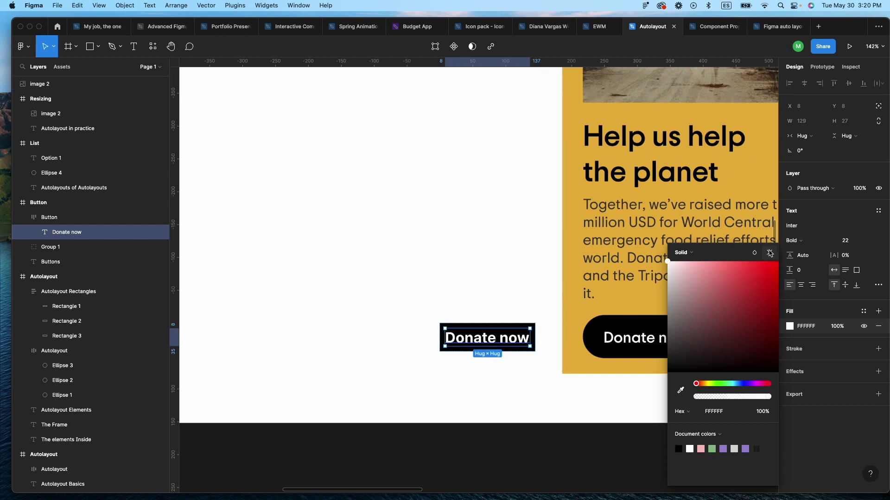
Move the black Donate now button to the reference image's lower edge and try to bring it in front of the image
key("Escape")
left_click(472, 302)
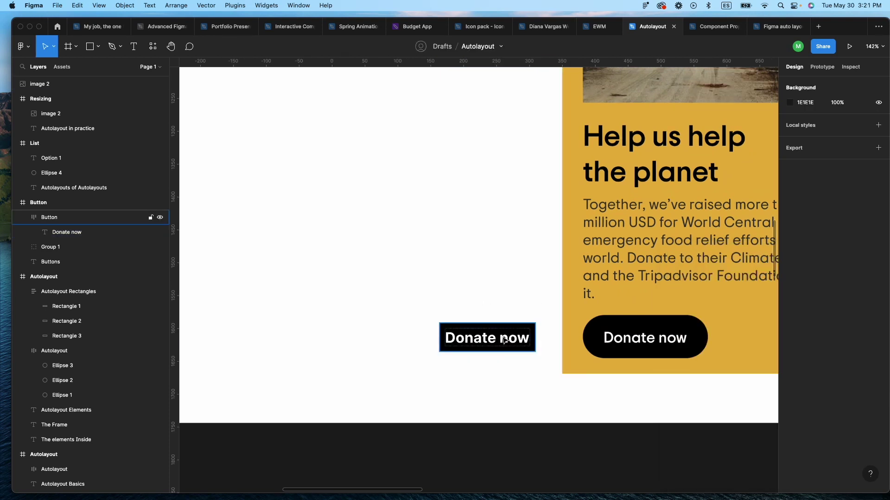
left_click_drag(504, 340, 665, 392)
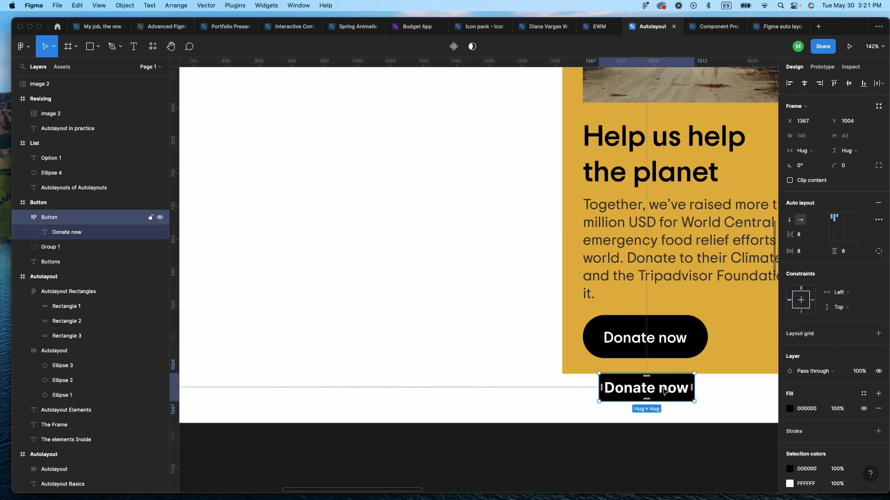
right_click(665, 392)
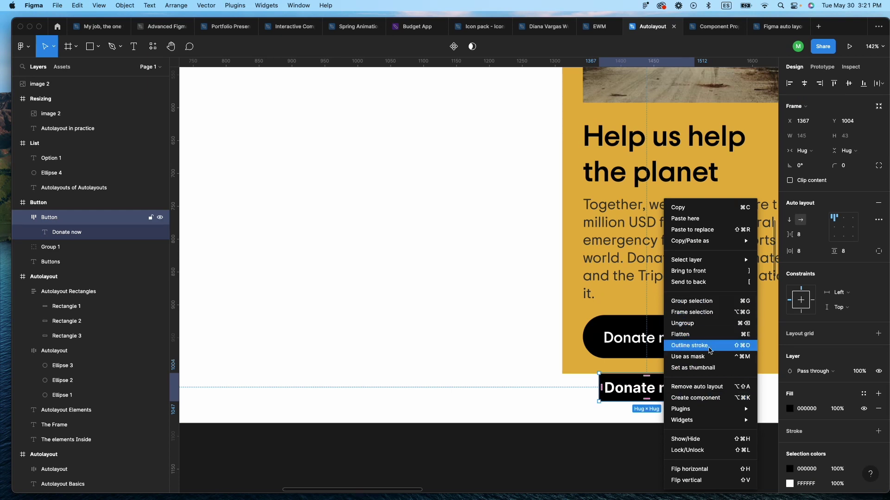
left_click(698, 273)
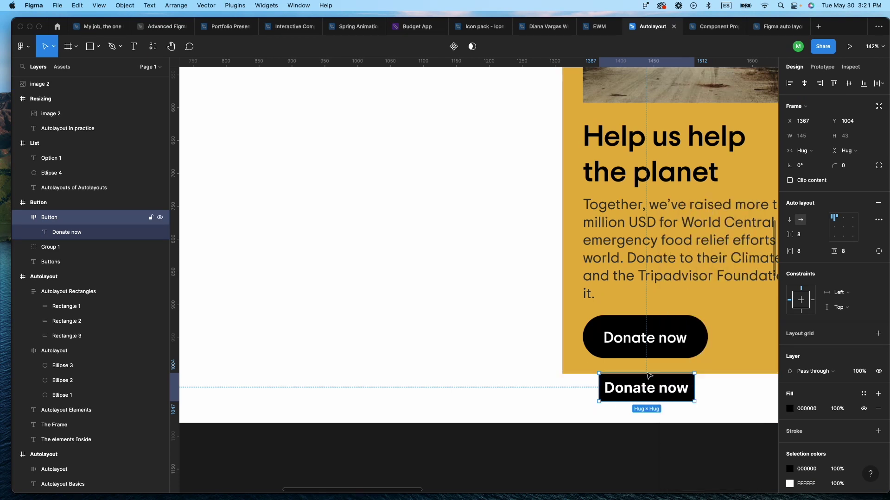
Cut the yellow reference image, paste it again and place it at X 239, Y 732 over the Button frame
left_click(563, 337)
key("Delete")
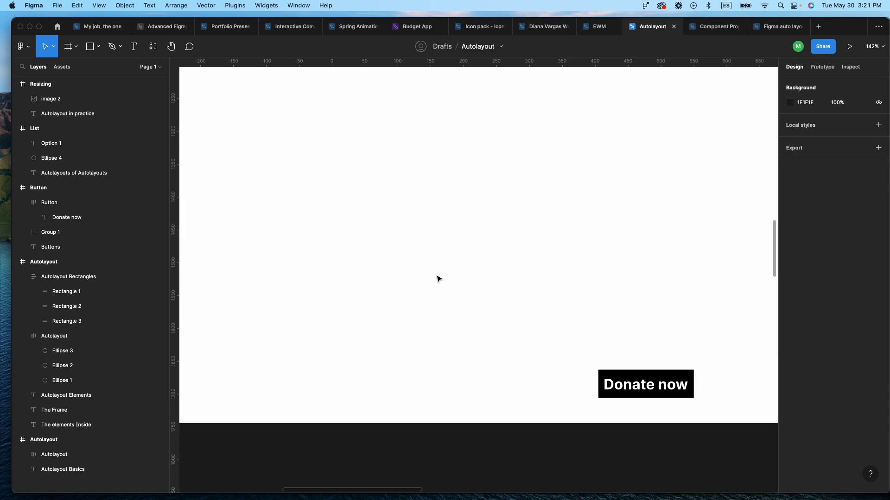
scroll(437, 278, "up", 10)
scroll(437, 278, "left", 10)
scroll(437, 278, "left", 5)
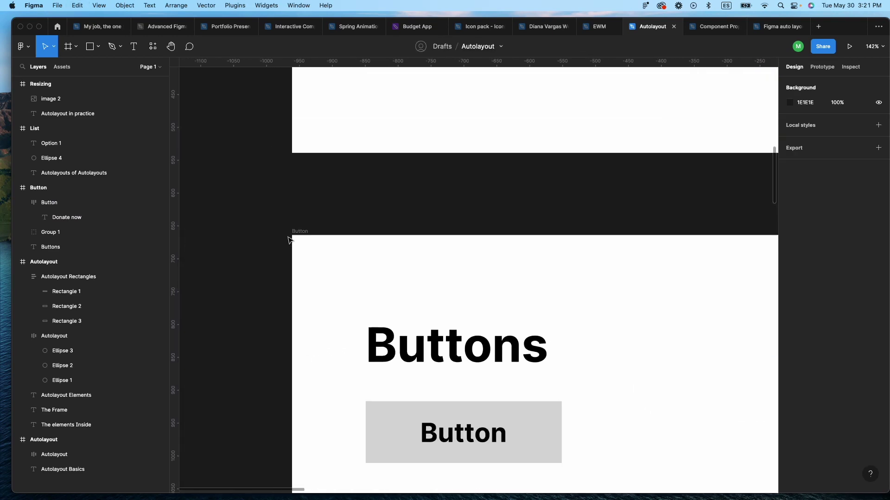
left_click(310, 233)
key("super+z")
scroll(645, 300, "right", 4)
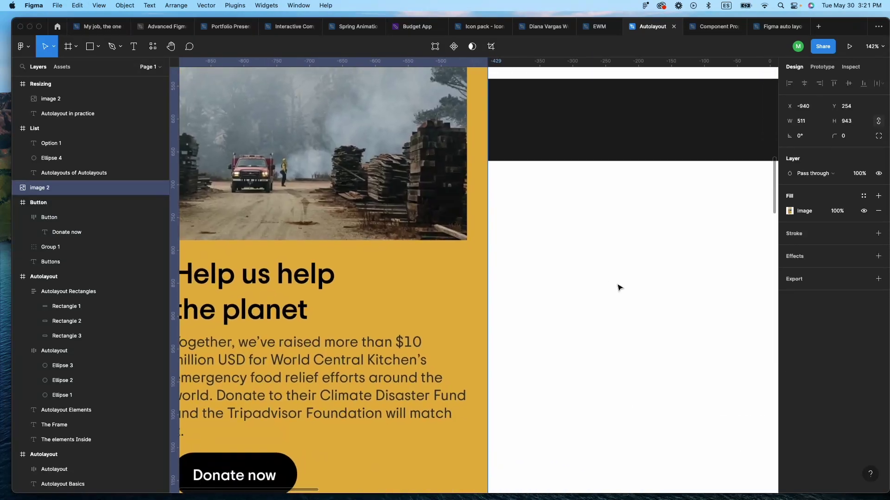
scroll(505, 367, "left", 6)
scroll(574, 375, "down", 5)
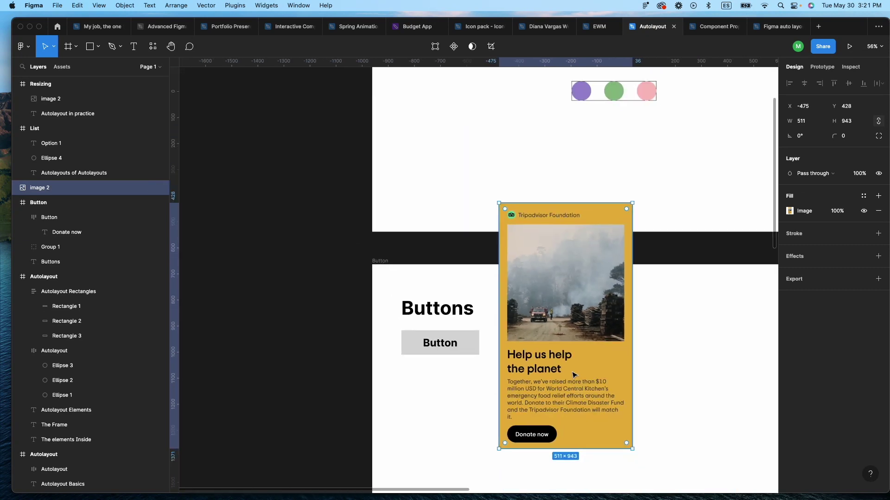
scroll(574, 377, "right", 5)
scroll(574, 377, "down", 3)
scroll(491, 239, "left", 8)
scroll(491, 238, "up", 4)
Try bringing the Donate now button in front of the pasted image, and move it to the empty area beside the image
left_click_drag(651, 390, 626, 463)
right_click(626, 463)
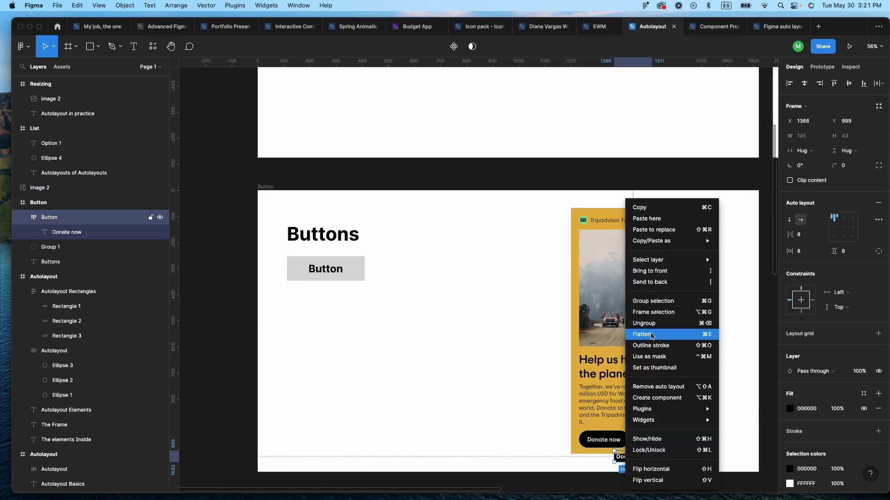
left_click(669, 271)
left_click_drag(636, 465, 495, 417)
Nest the image 2 layer inside the Button frame and move the Donate now button over the image's edge
left_click(52, 188)
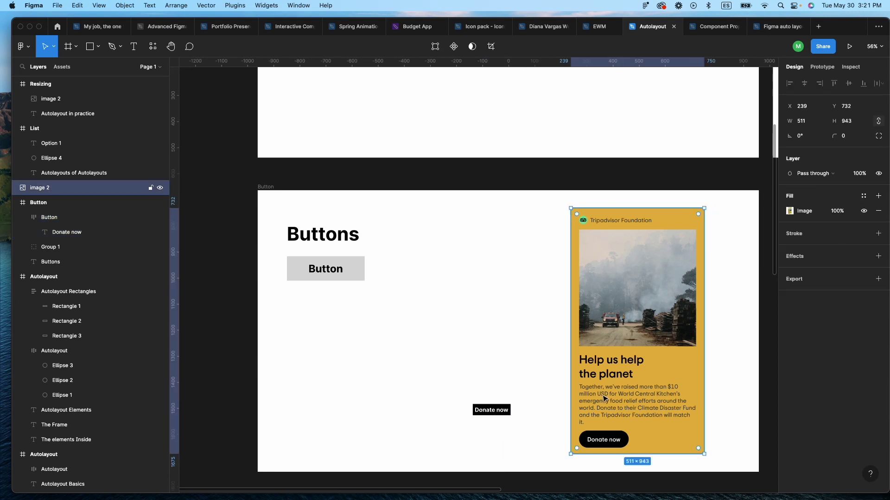
left_click_drag(52, 188, 52, 209)
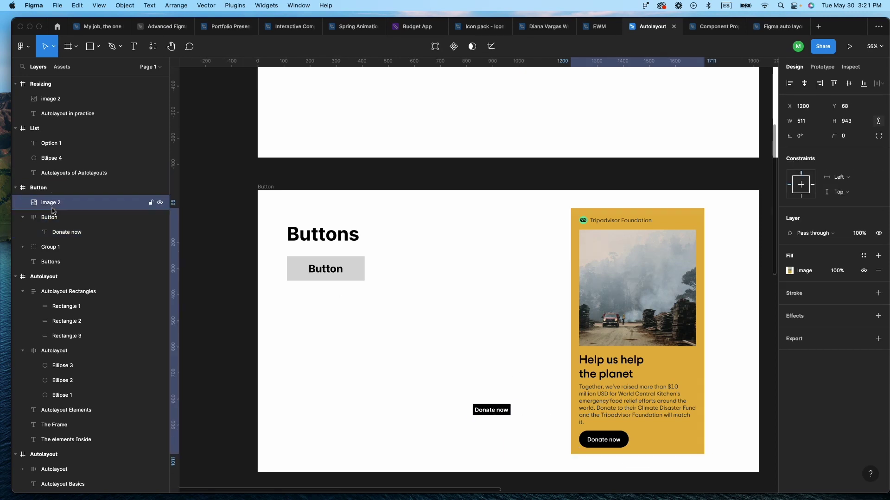
left_click_drag(477, 412, 541, 421)
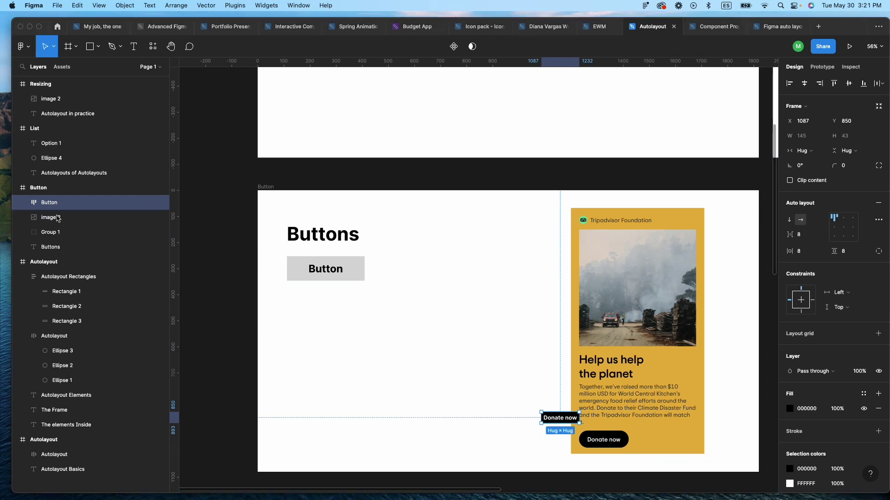
scroll(545, 399, "down", 2)
scroll(545, 398, "right", 2)
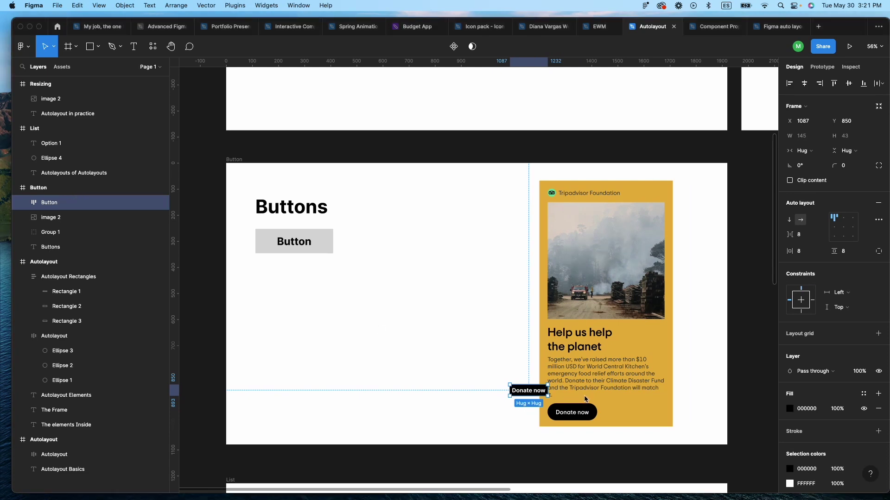
Move the Donate now button onto the image, directly beside the pill-shaped reference button
left_click_drag(534, 396, 569, 398)
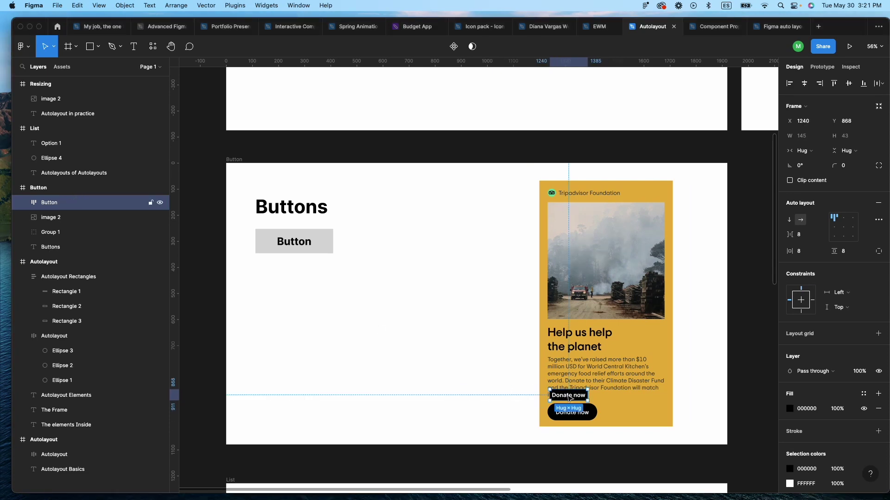
scroll(569, 399, "up", 10)
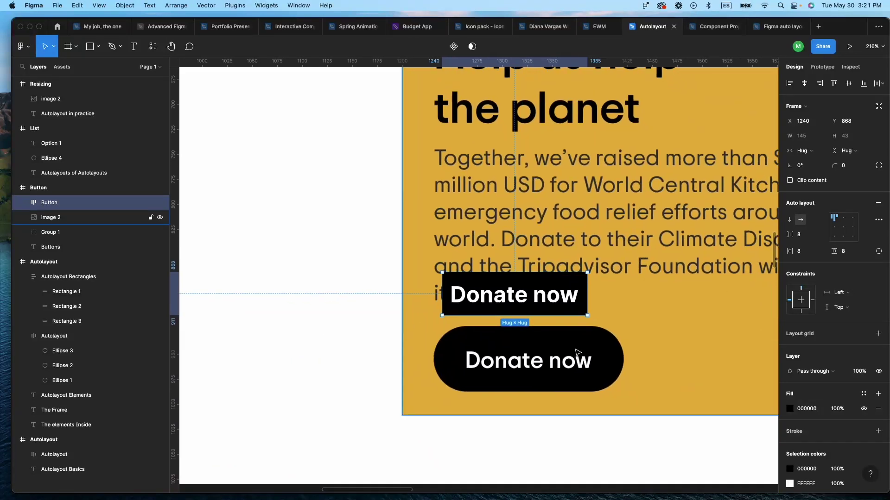
left_click_drag(534, 302, 690, 369)
Stretch the Donate now button's height to 54 and set its auto layout alignment to center
left_click_drag(675, 336, 675, 327)
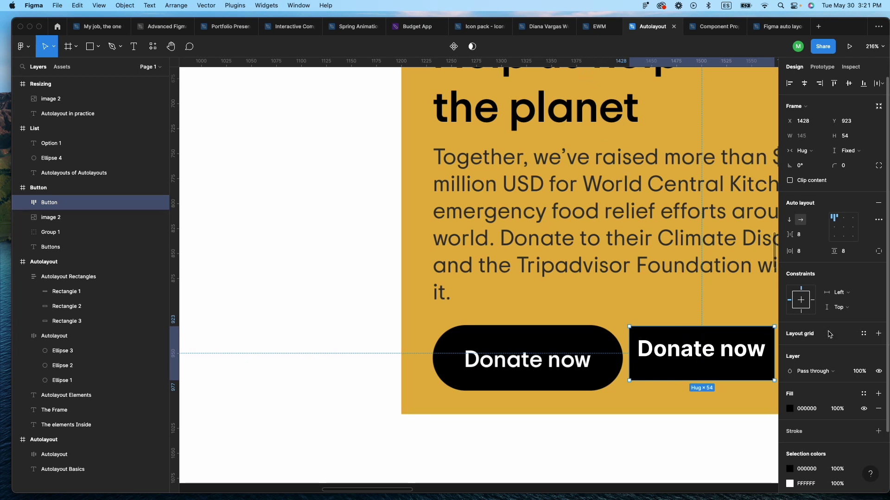
left_click(845, 230)
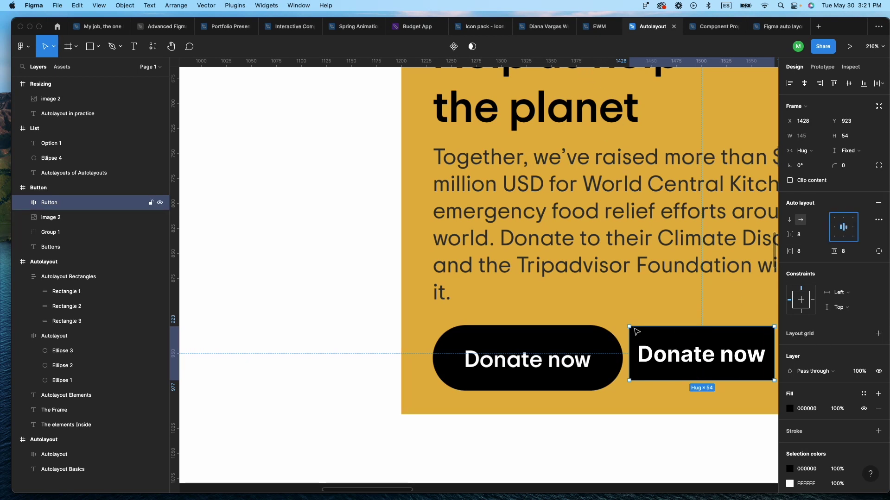
Place horizontal guides at the pill button's upper and lower edges, Y 923 and 988, nudging the image down 1 px to fit
left_click_drag(577, 248, 494, 326)
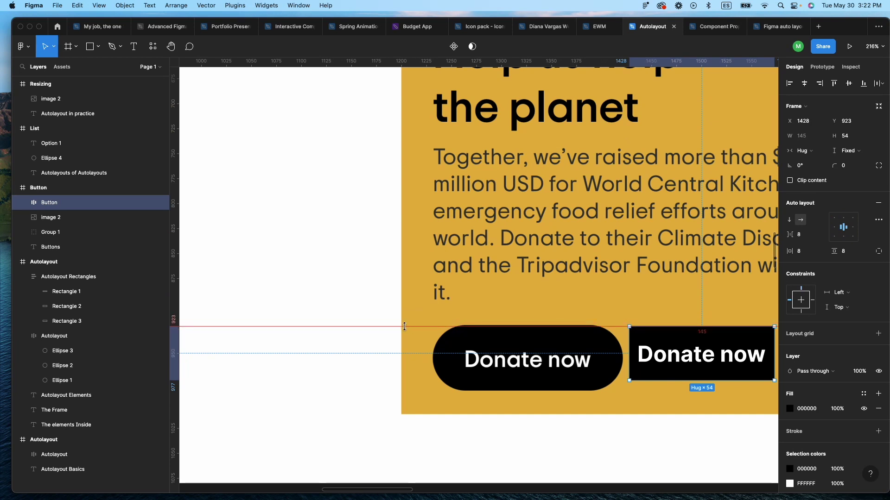
left_click_drag(407, 325, 405, 326)
left_click(496, 306)
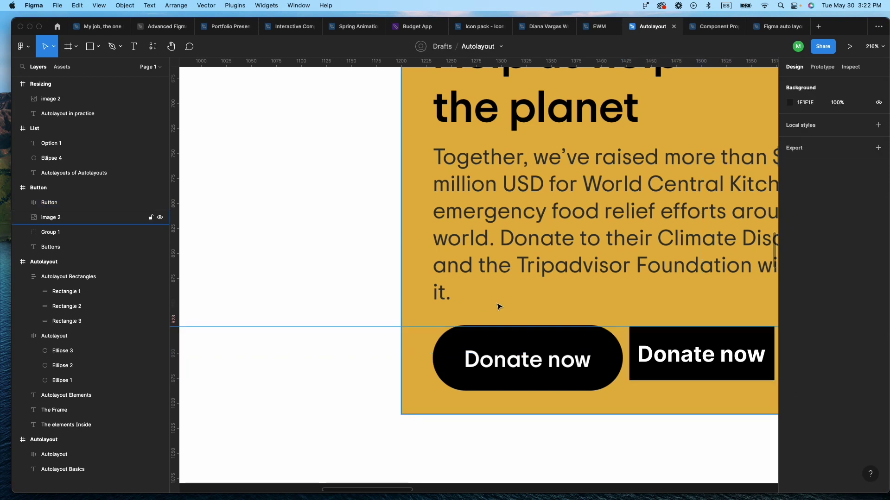
key("Down")
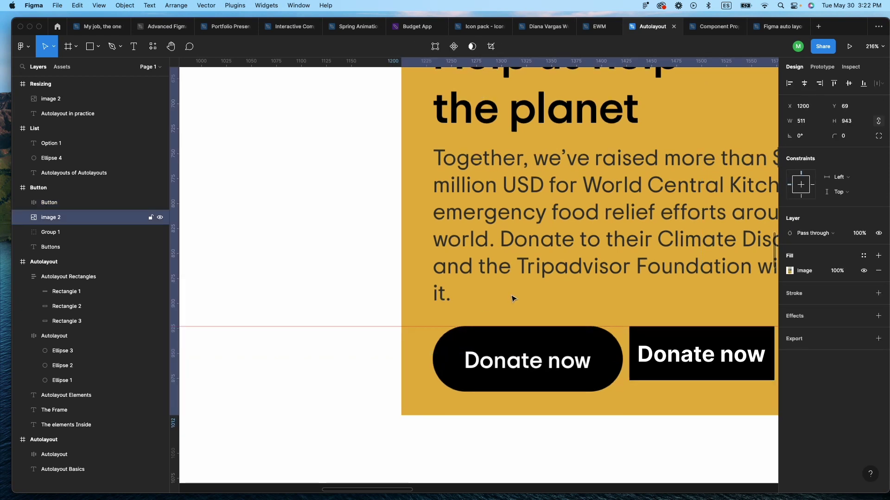
left_click_drag(506, 67, 371, 392)
Stretch the Donate now button down to the lower guide for a height of 65
left_click(116, 203)
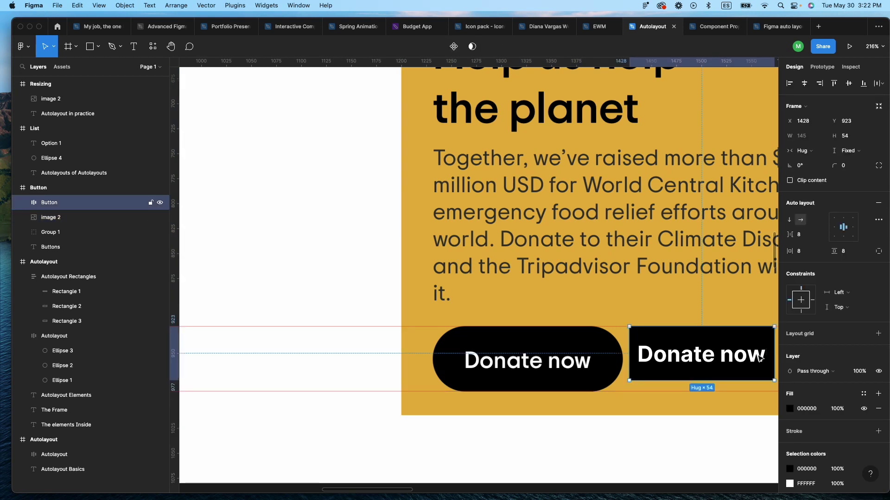
scroll(598, 380, "right", 5)
left_click_drag(597, 379, 598, 390)
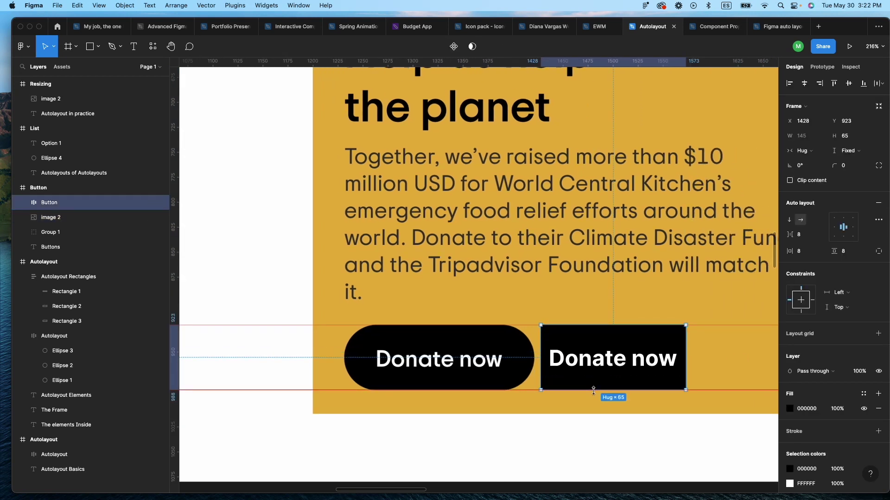
Remove both horizontal guides from the Button frame
left_click(662, 454)
scroll(597, 371, "down", 2)
scroll(598, 371, "left", 2)
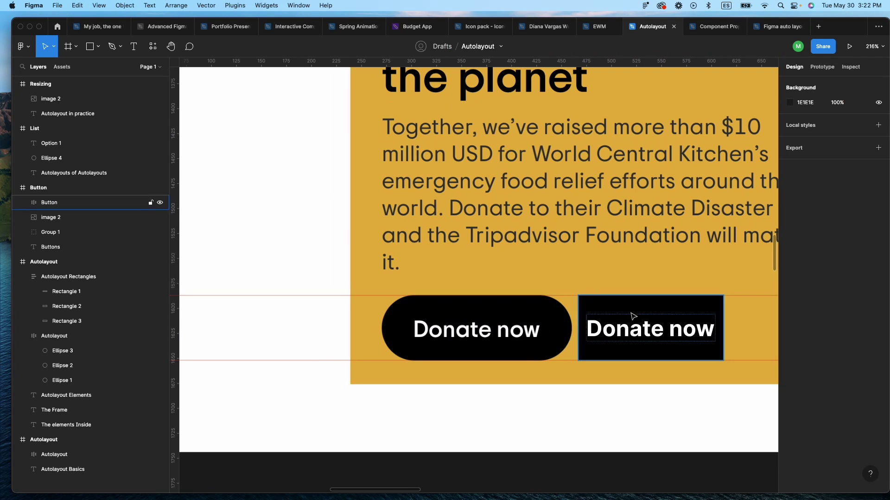
left_click(369, 296)
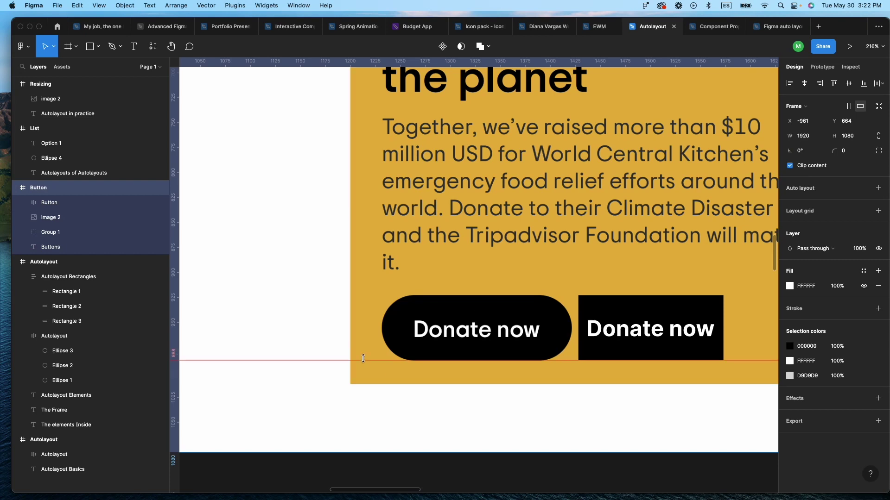
left_click(672, 318)
scroll(597, 361, "right", 3)
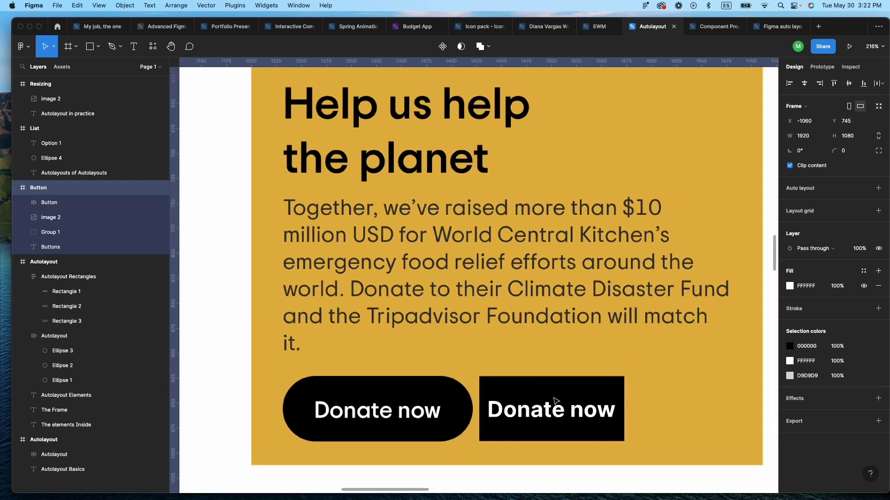
scroll(589, 380, "left", 4)
scroll(588, 380, "down", 2)
Set the Donate now button's horizontal resizing to Fixed width
left_click(627, 321)
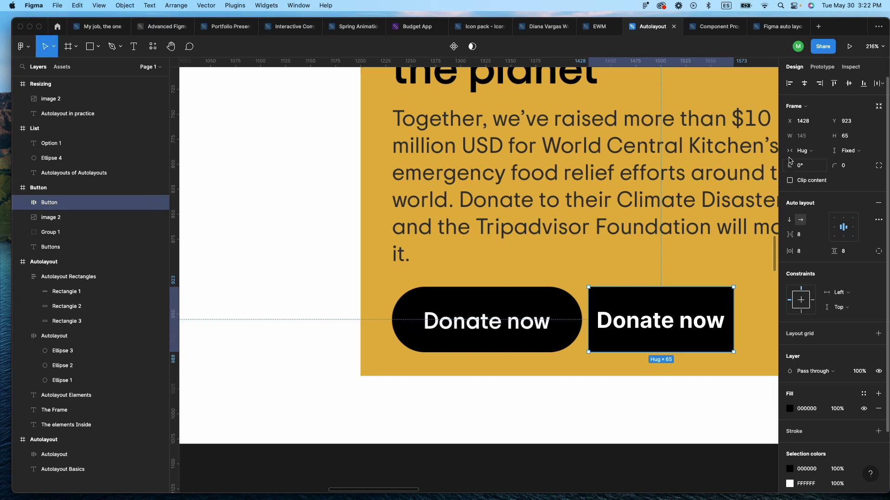
left_click(803, 151)
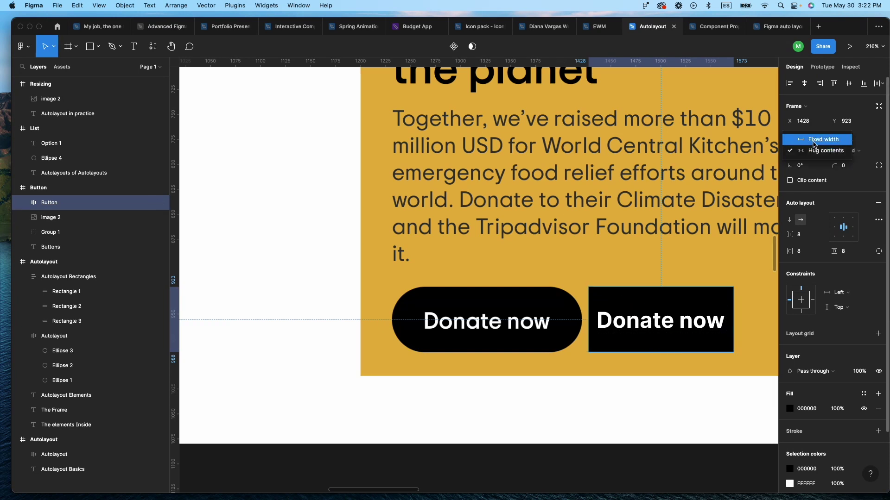
left_click(802, 139)
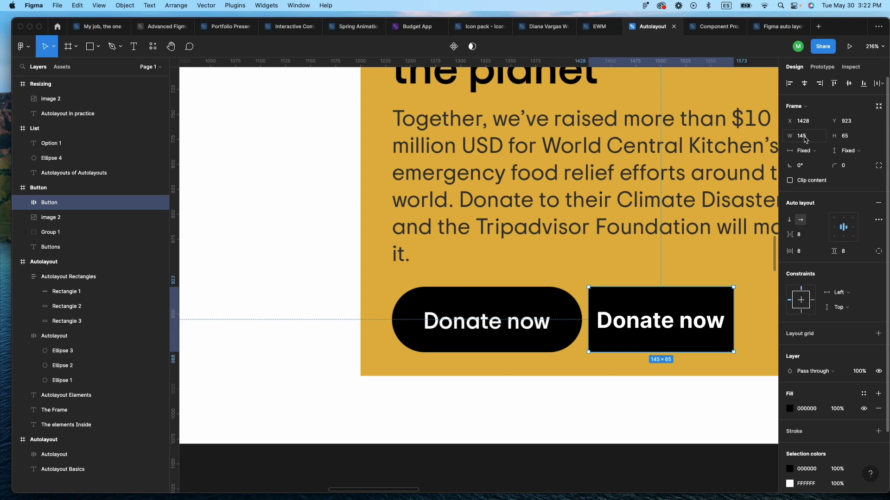
left_click(803, 152)
left_click(808, 160)
left_click(808, 147)
left_click(811, 145)
left_click(801, 153)
left_click(800, 137)
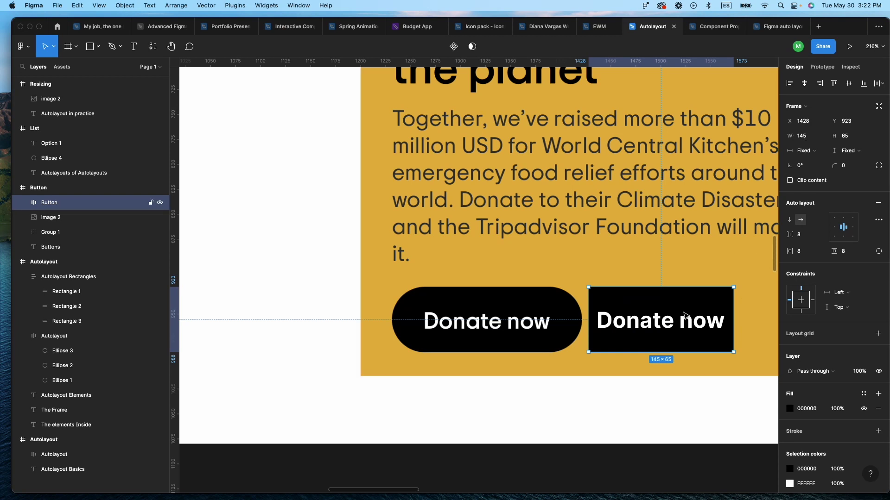
Move the Donate now button below the pill button and place vertical guides at the pill's side edges, X 1232 and 1421
left_click_drag(677, 318, 496, 389)
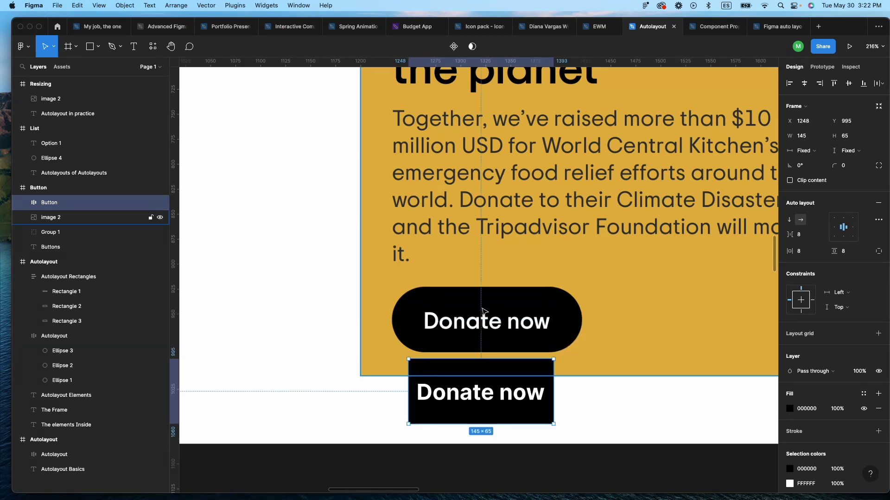
left_click_drag(185, 145, 391, 259)
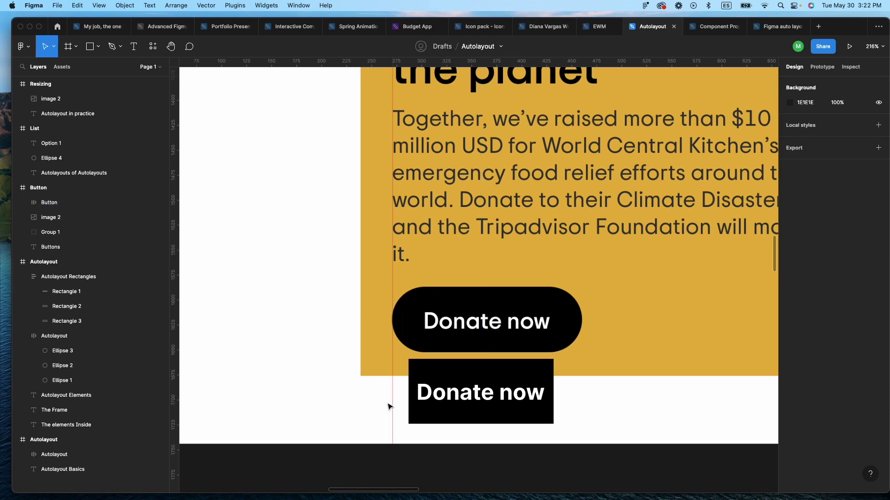
left_click_drag(174, 253, 581, 298)
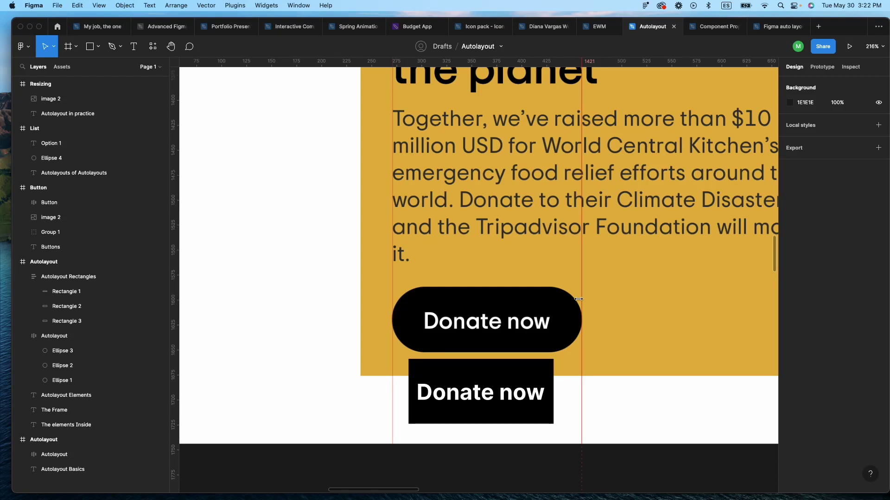
Stretch the Donate now button on both sides to the vertical guides for a width of 189
left_click(69, 202)
left_click_drag(405, 384, 392, 385)
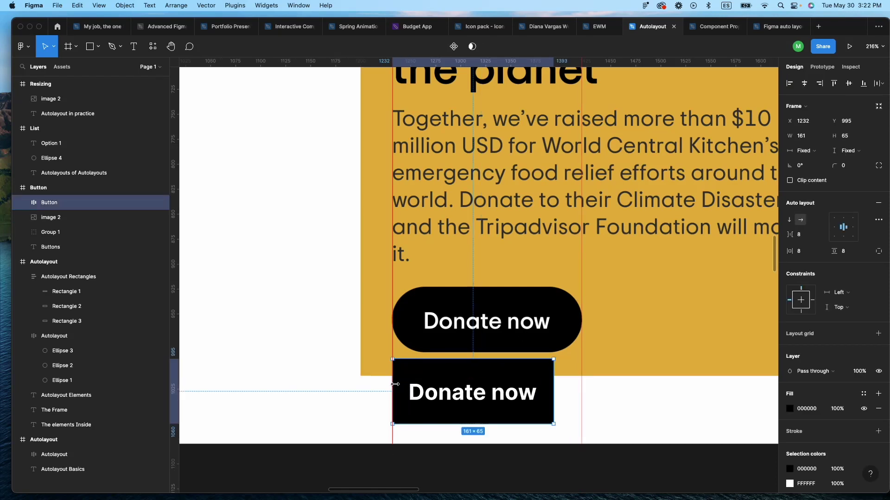
left_click_drag(553, 389, 581, 391)
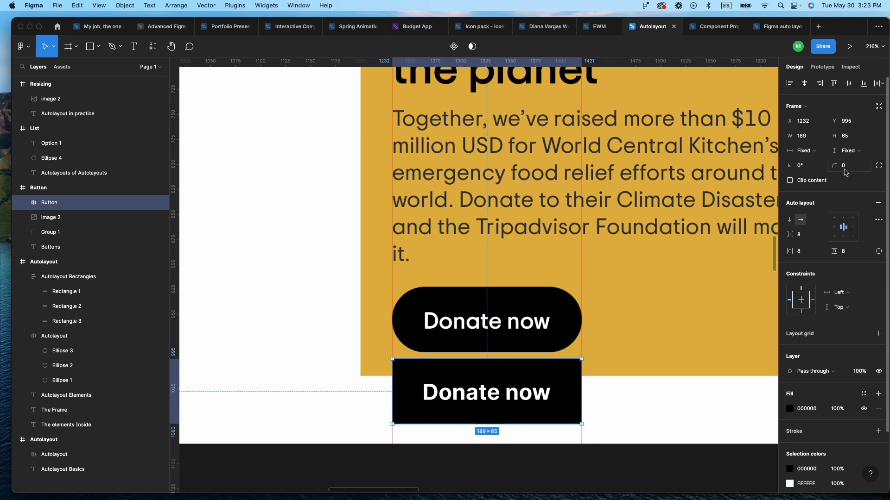
Set the corner radius of the lower Donate now button to 100
left_click(853, 169)
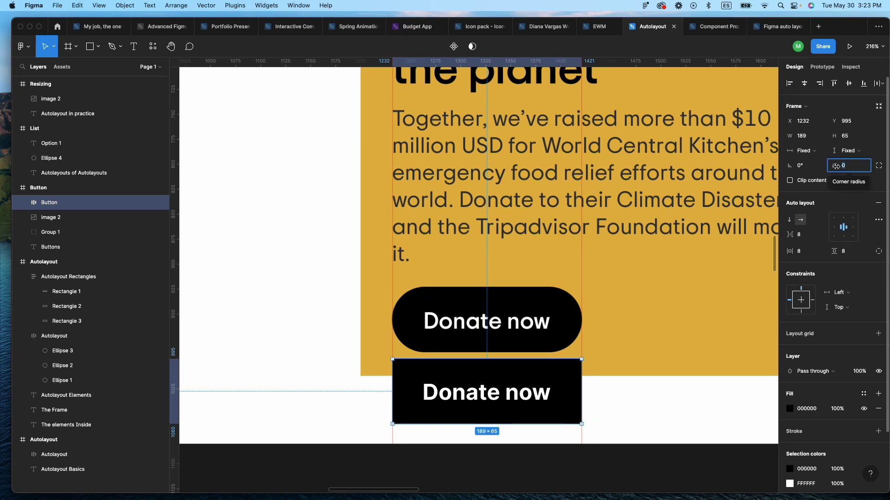
type("10")
key("Return")
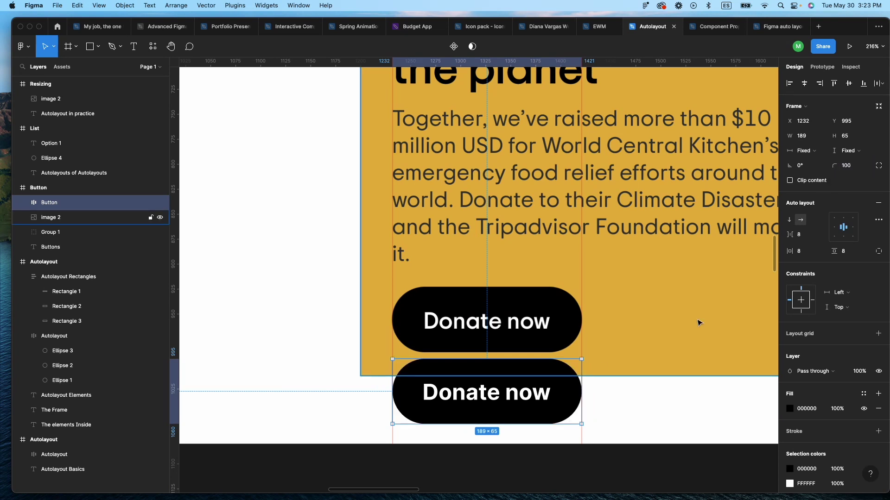
left_click(646, 402)
Move the rounded Donate now button off the reference card into the empty area below the Buttons title
left_click(485, 391)
left_click_drag(485, 391, 206, 298)
scroll(467, 277, "left", 3)
scroll(468, 277, "down", 5)
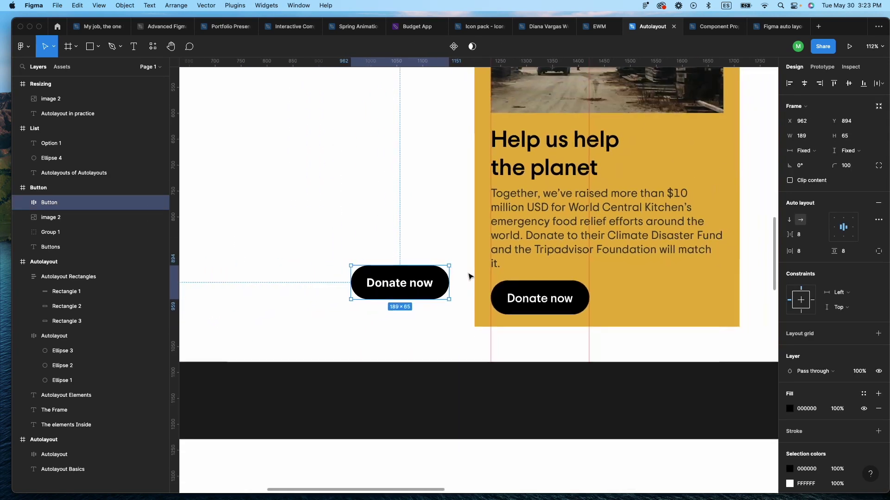
scroll(471, 276, "down", 2)
scroll(471, 276, "up", 3)
scroll(471, 276, "left", 2)
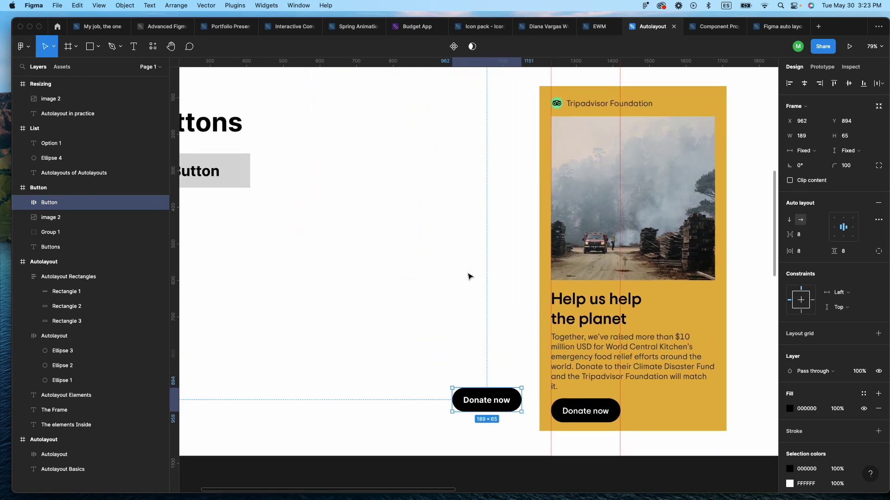
left_click_drag(499, 406, 351, 282)
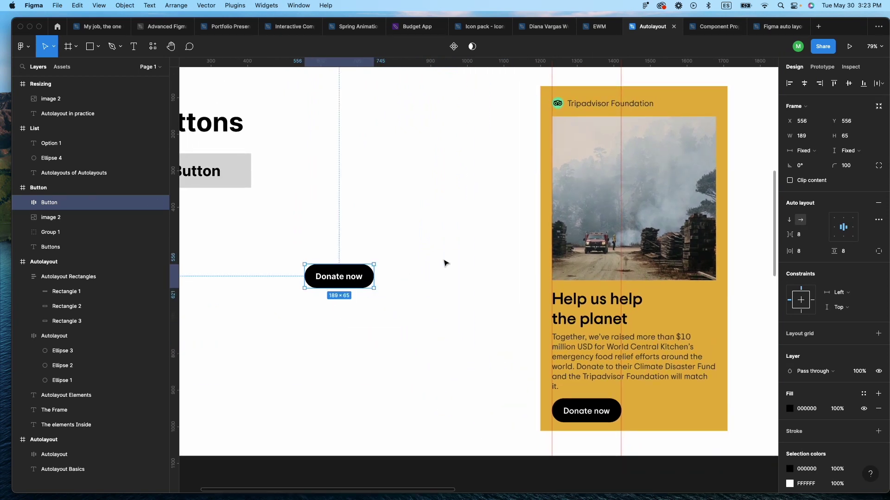
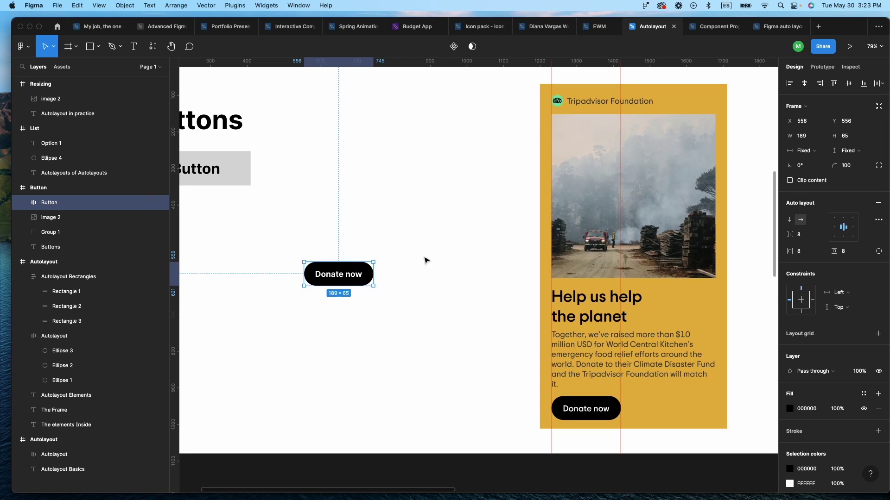
left_click(424, 267)
scroll(423, 271, "left", 3)
left_click_drag(410, 284, 458, 278)
left_click(505, 296)
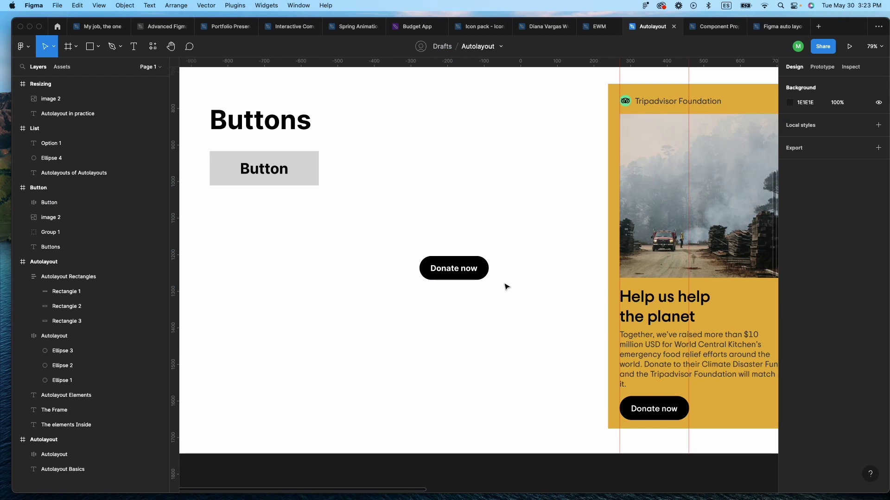
Wrap the circle and the Option 1 text in the List frame in a horizontal auto layout
scroll(508, 310, "down", 10)
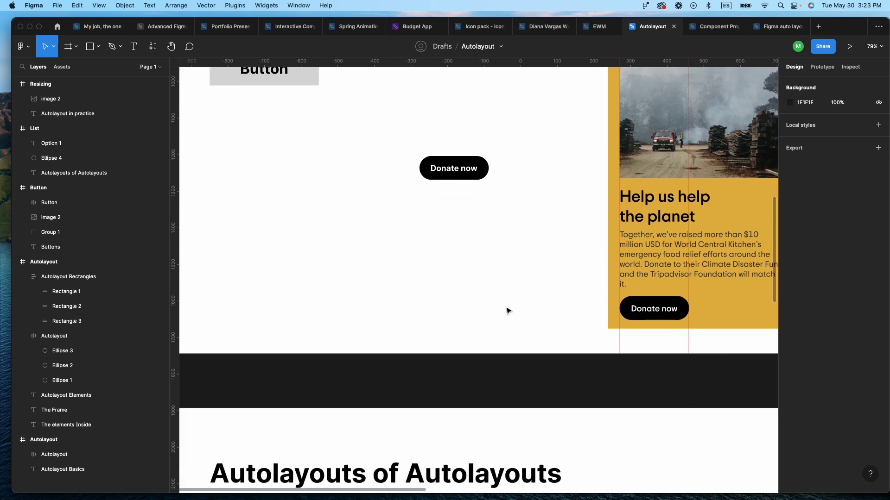
scroll(508, 311, "down", 3)
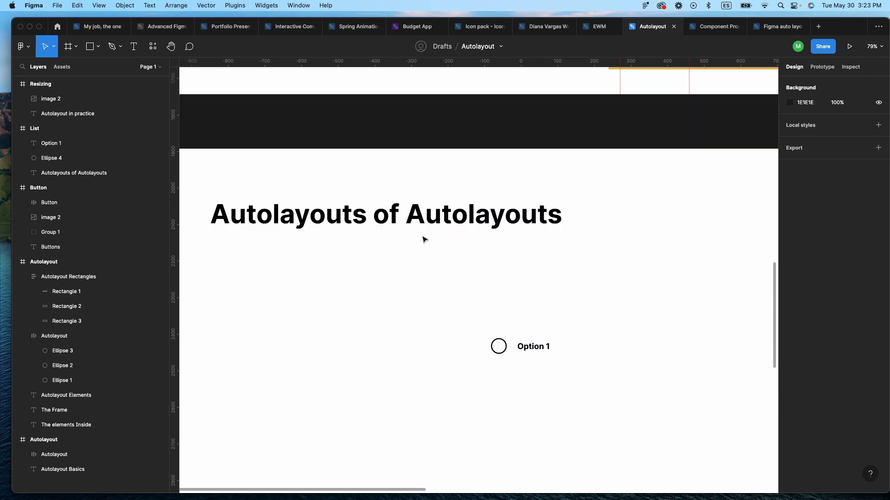
left_click(503, 345)
left_click(541, 352)
left_click(468, 327)
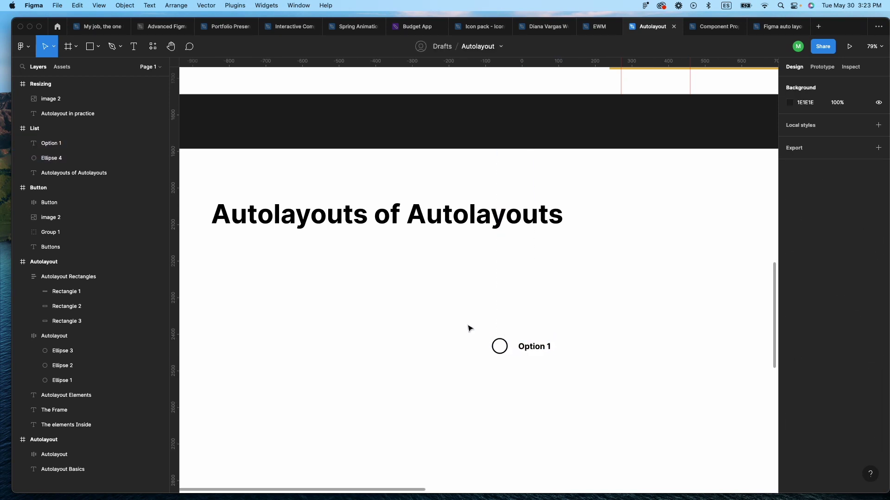
scroll(499, 344, "down", 2)
scroll(499, 343, "right", 2)
scroll(487, 327, "right", 1)
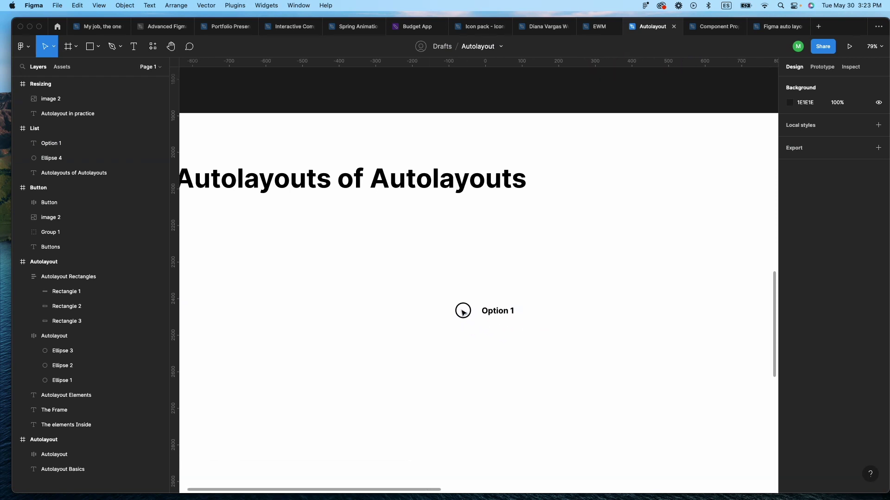
left_click_drag(439, 290, 563, 347)
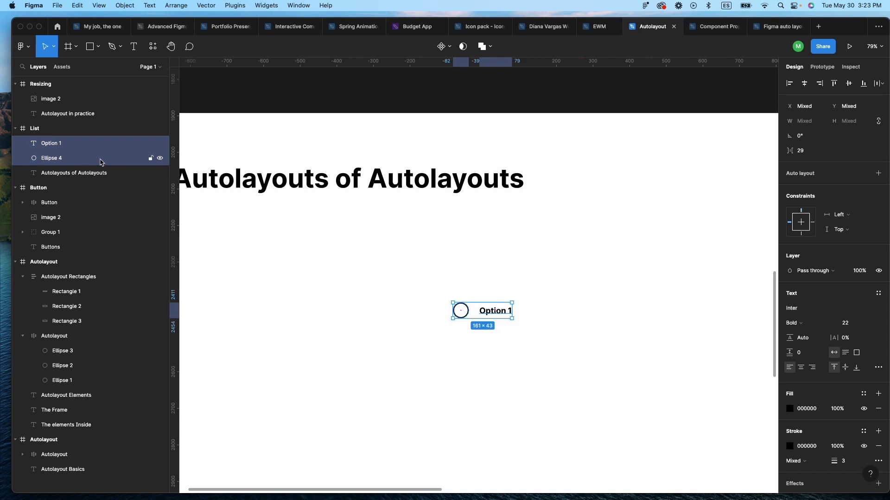
key("shift+a")
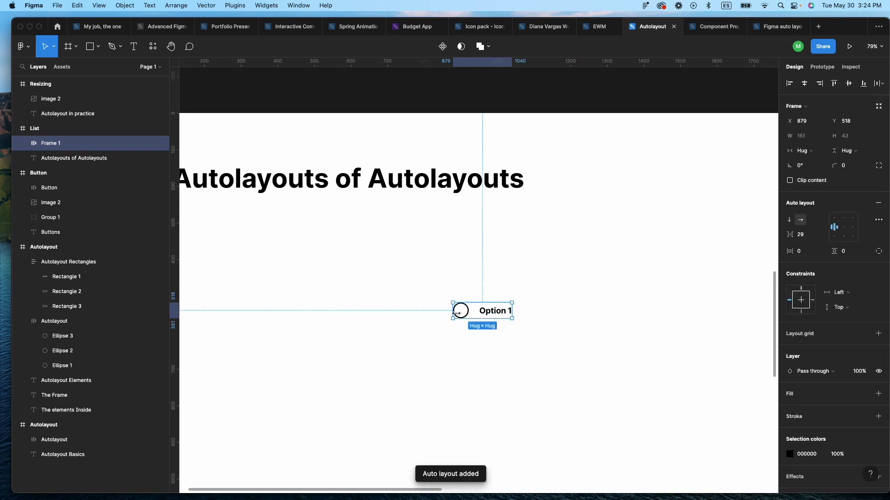
Set the gap between the circle and the Option 1 label to 16
left_click(810, 237)
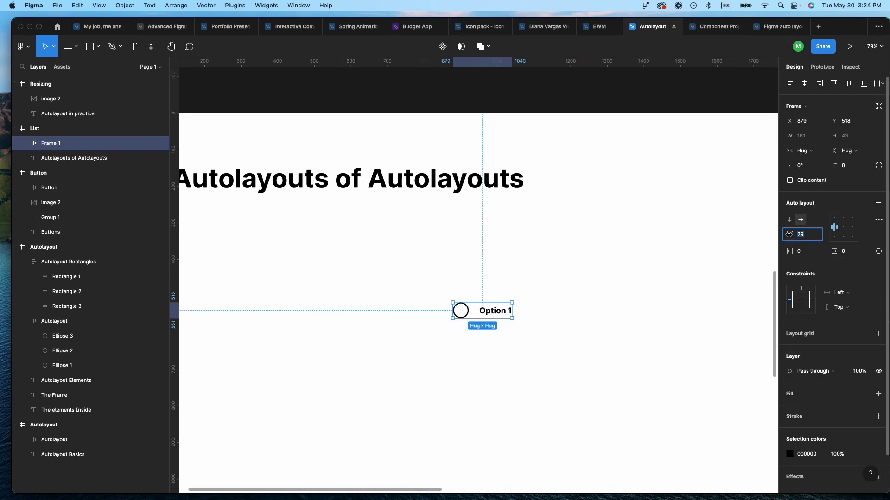
type("16")
key("Return")
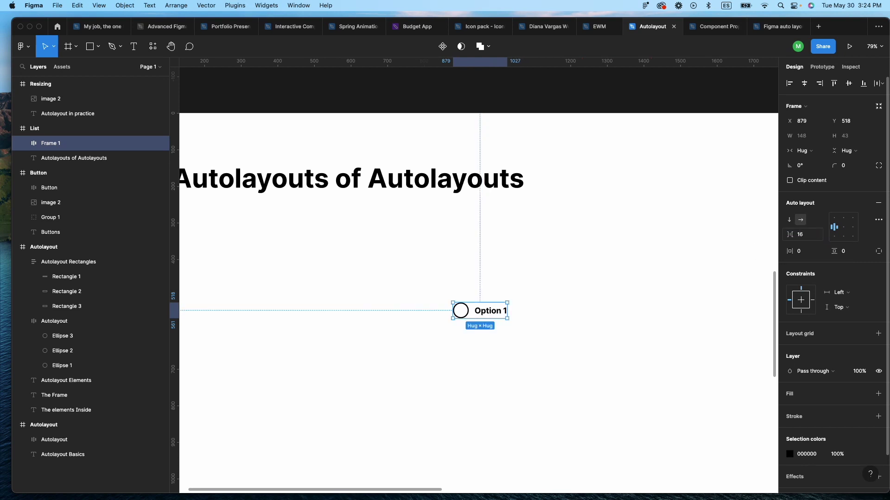
Rename the auto layout frame as Option and move it closer to the title, to about X 846, Y 409
double_click(56, 146)
type("Option")
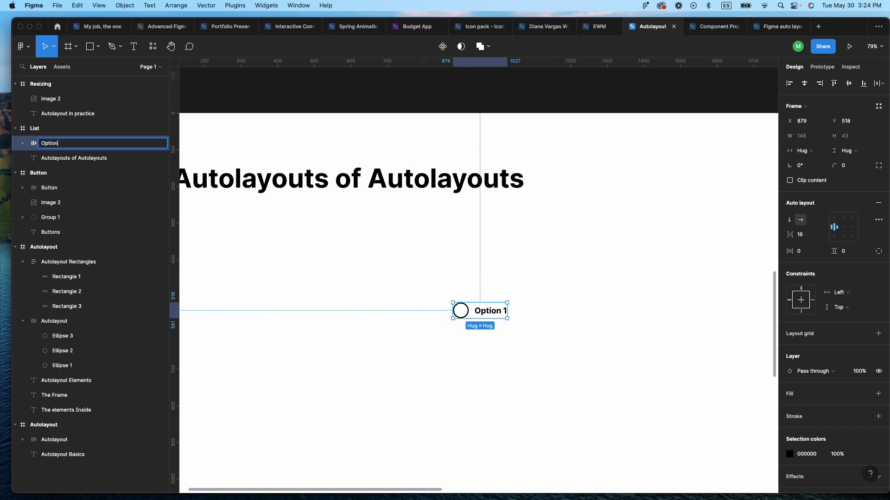
key("Return")
left_click(486, 241)
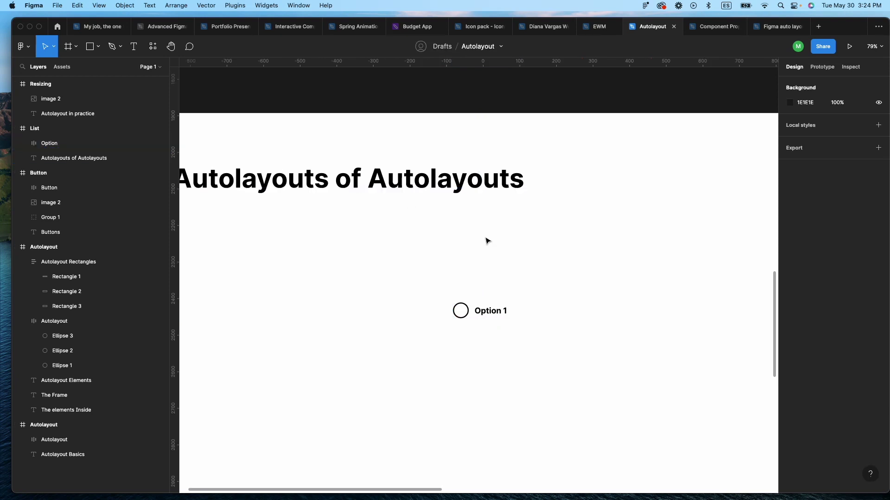
left_click_drag(484, 317, 472, 282)
left_click(566, 278)
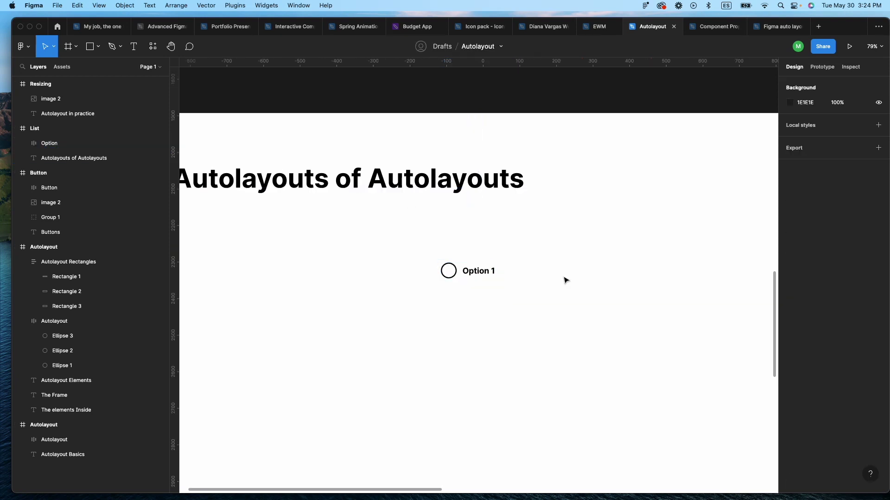
Duplicate the Option row straight down at equal intervals to form a column of five rows
left_click(469, 275)
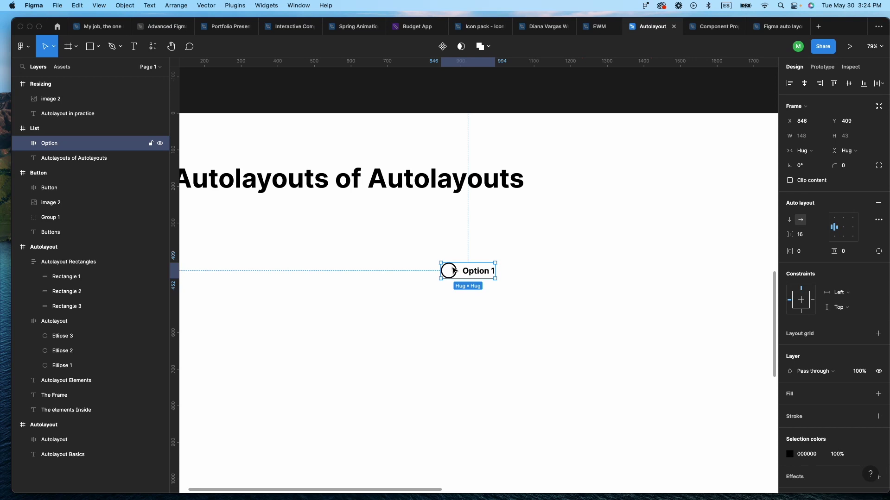
left_click_drag(454, 274, 453, 293)
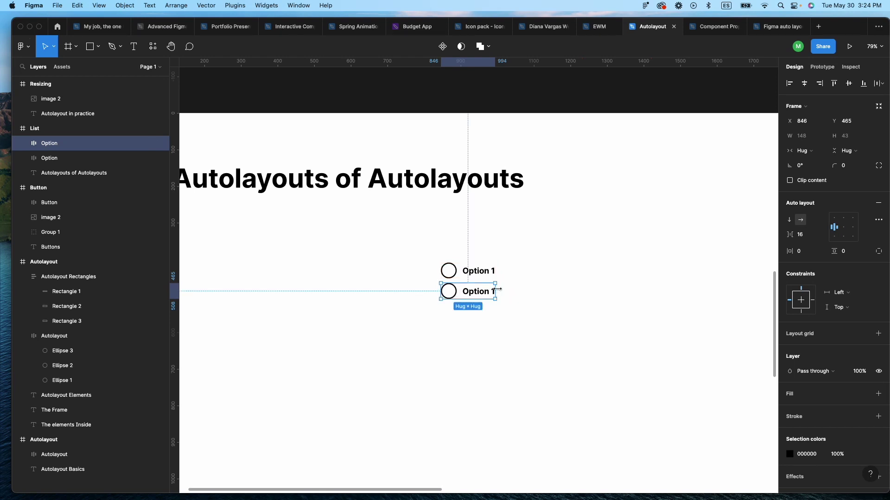
key("super+d")
key("super+d")
key("super+d")
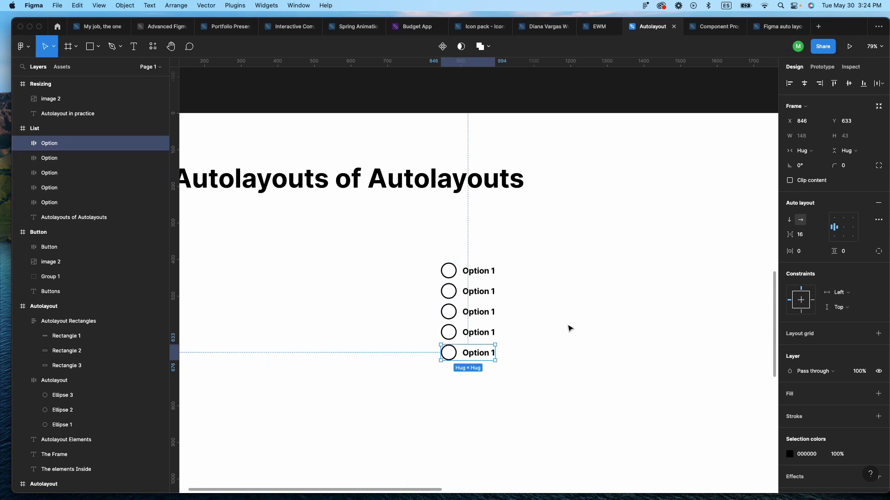
left_click(583, 283)
Space the Option rows unevenly and wrap all five in one vertical auto layout frame
left_click_drag(471, 352, 477, 298)
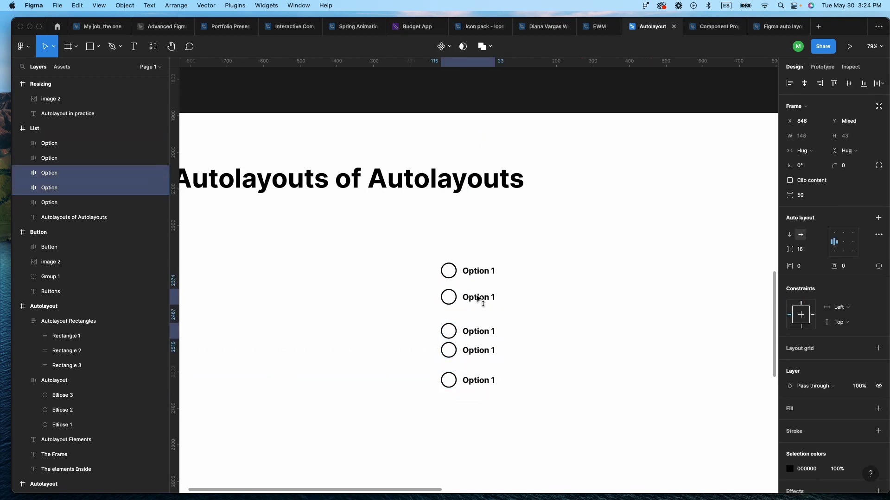
left_click(555, 310)
left_click_drag(402, 227, 605, 450)
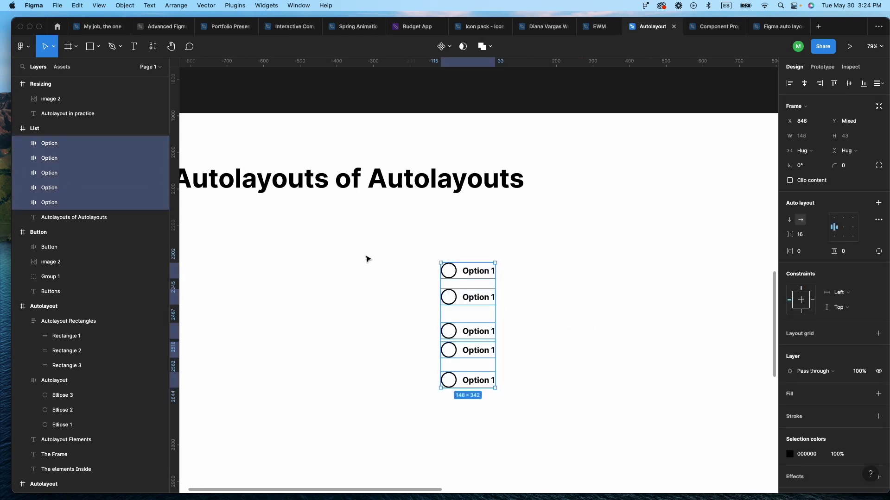
left_click(406, 234)
left_click_drag(406, 234, 569, 437)
key("shift+a")
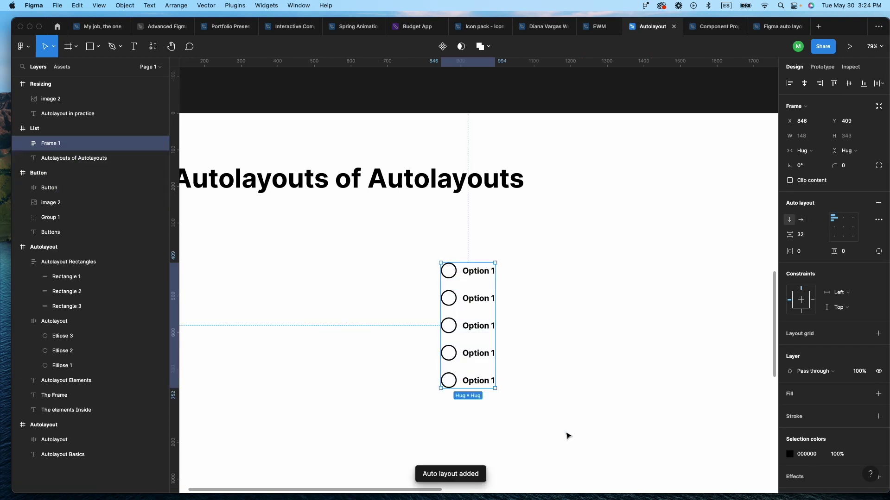
left_click(468, 284)
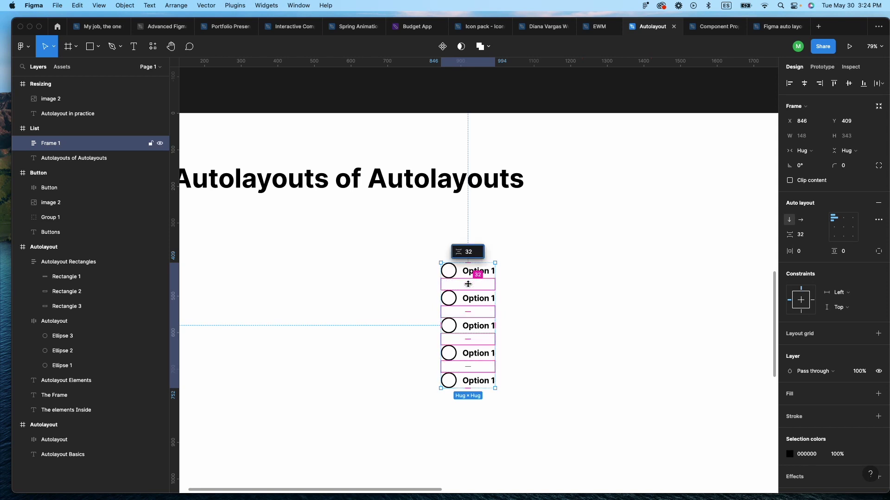
key("2")
key("4")
key("Escape")
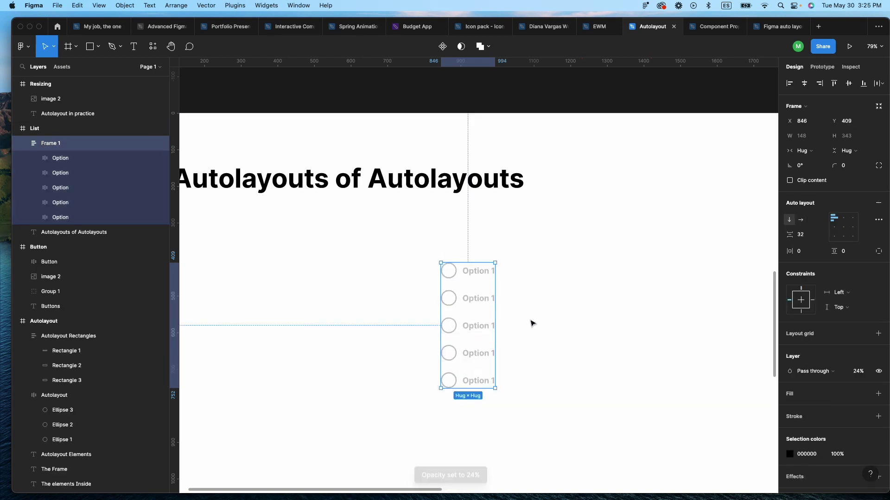
key("ctrl+z")
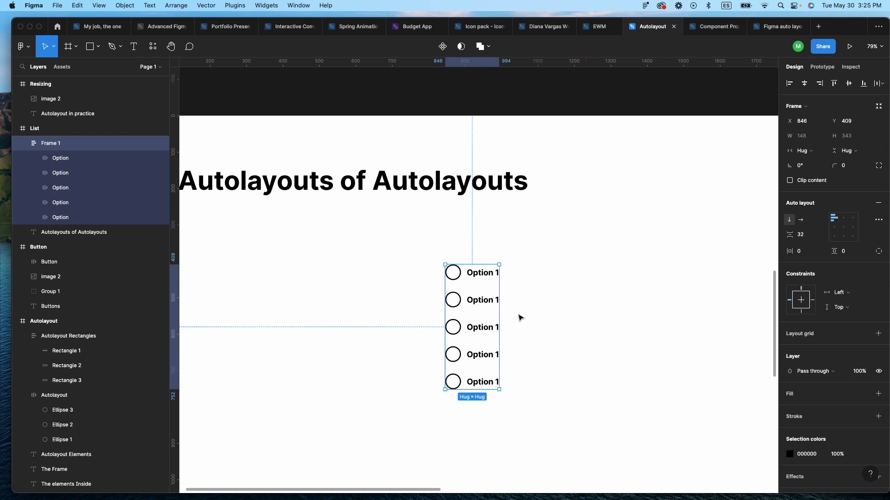
Set the vertical spacing between the rows of the options list to 24
left_click(471, 286)
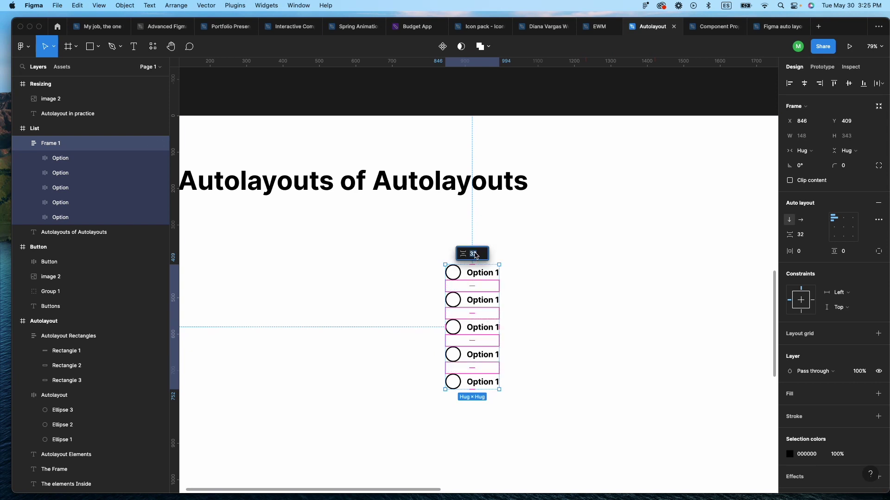
type("24")
key("Return")
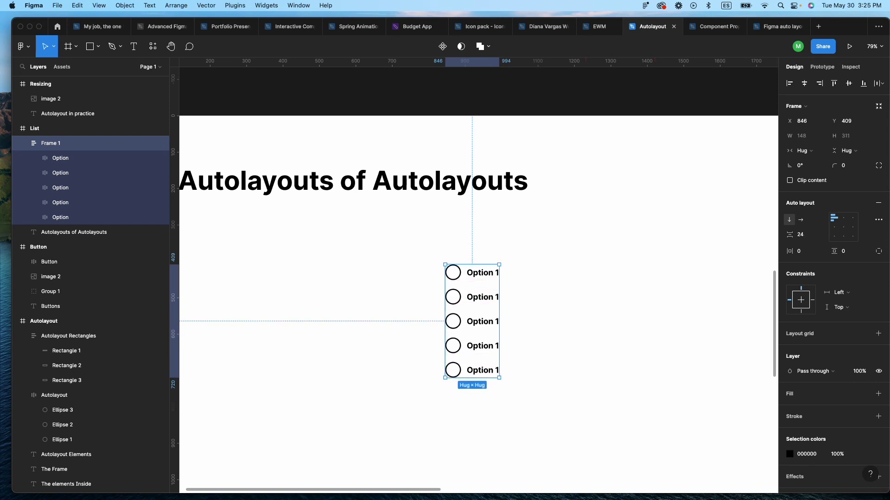
left_click(522, 336)
Move the options list to X 112, Y 423 so it lines up with the start of the Autolayouts of Autolayouts title
scroll(523, 336, "down", 1)
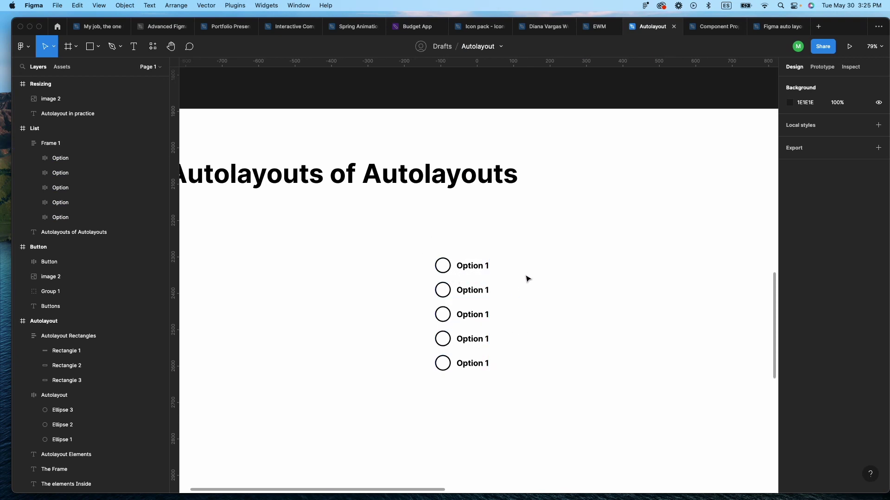
scroll(449, 298, "left", 5)
left_click_drag(582, 297, 312, 300)
left_click(423, 298)
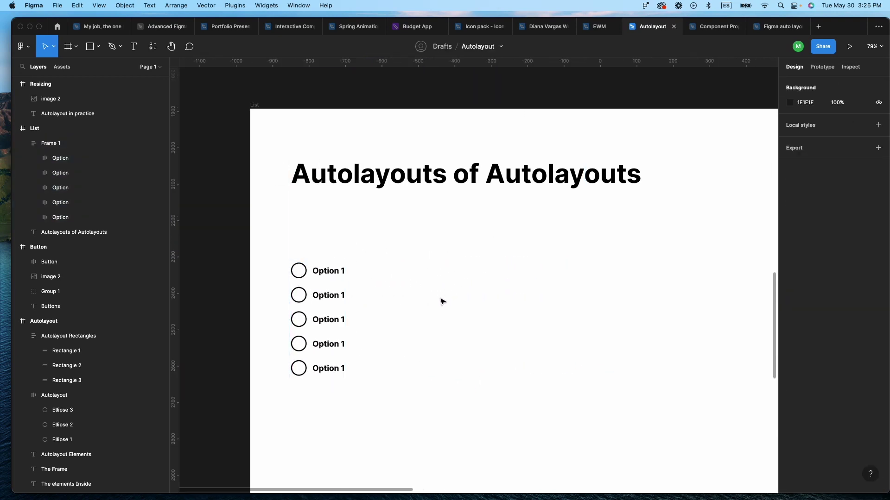
left_click(321, 296)
left_click(480, 288)
left_click(328, 274)
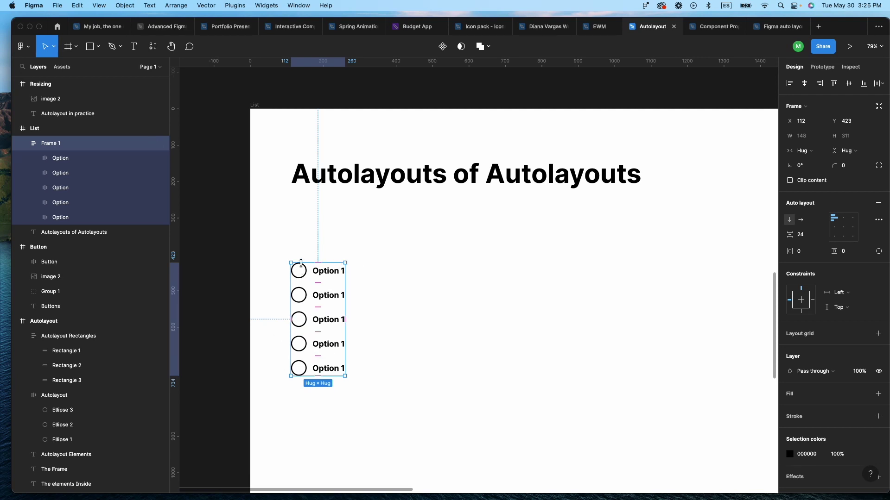
left_click(425, 289)
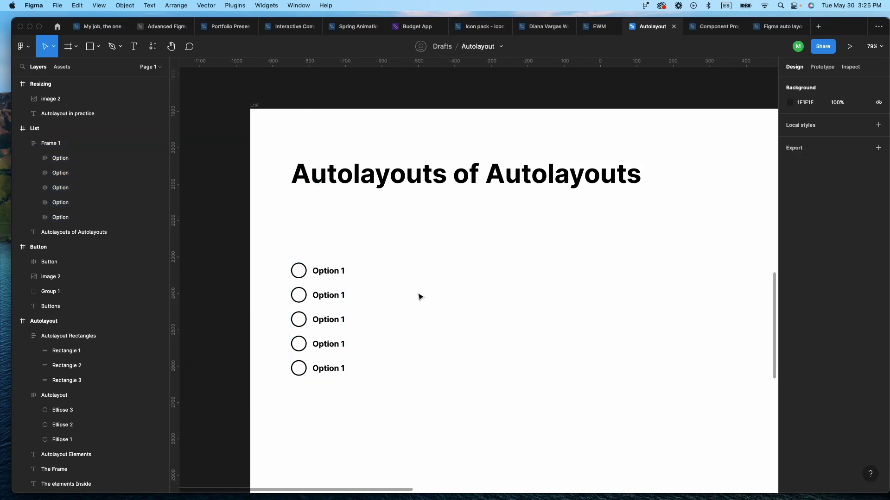
scroll(503, 277, "down", 10)
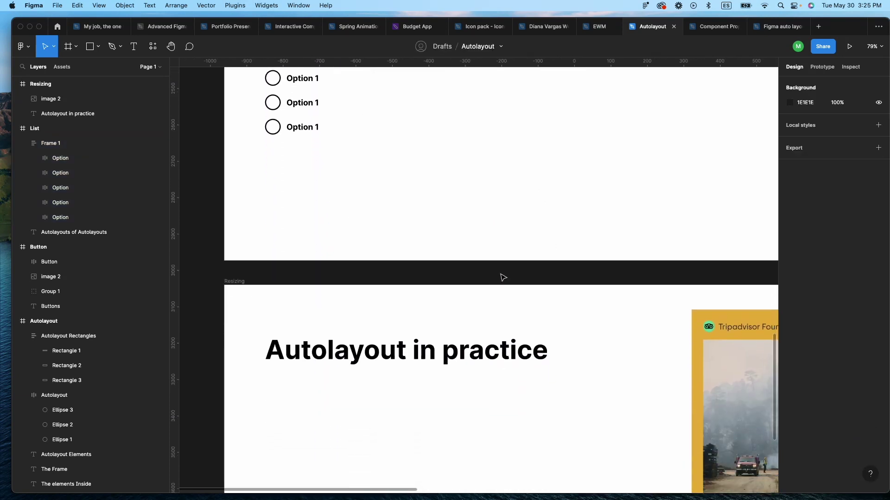
scroll(503, 278, "down", 5)
scroll(505, 277, "right", 3)
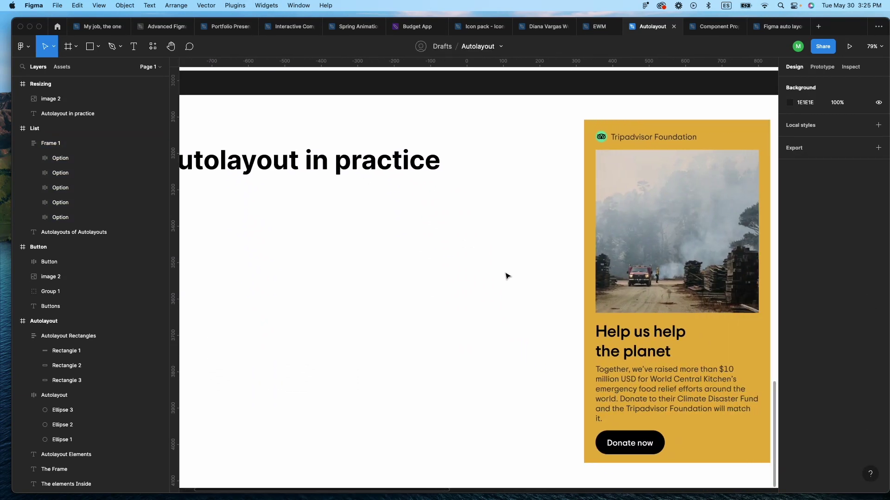
scroll(624, 306, "right", 1)
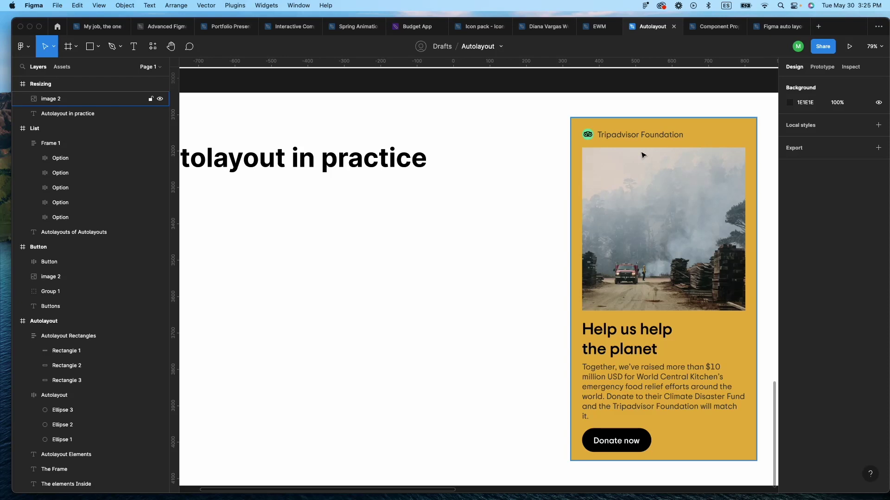
key("r")
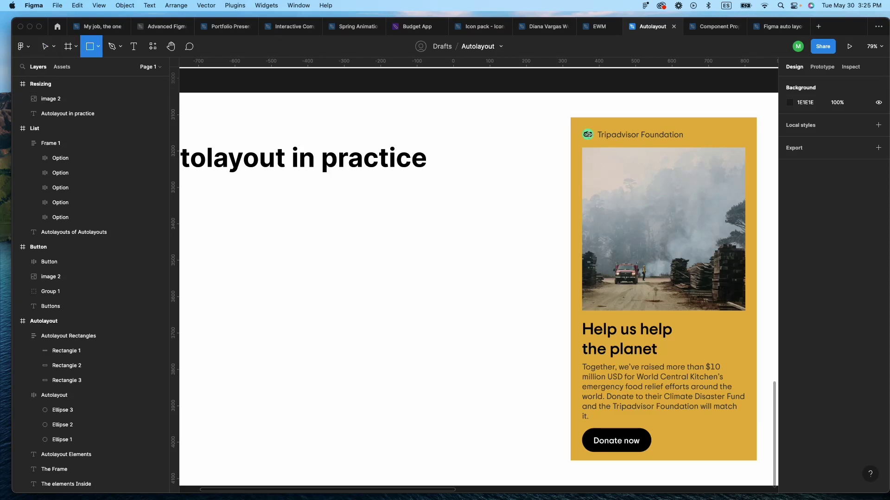
left_click_drag(587, 134, 594, 142)
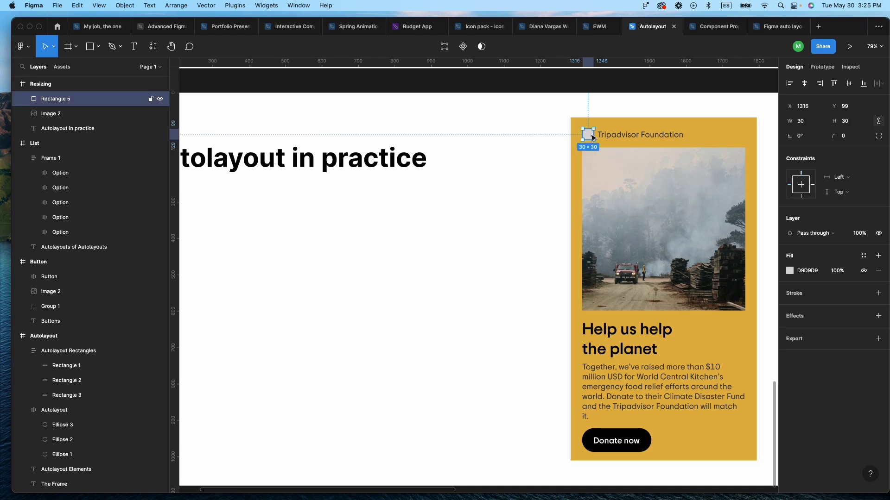
key("Delete")
Cover the card's logo with a circle about 34 px wide and the Tripadvisor Foundation label with a bar about 235 × 19
key("o")
left_click_drag(588, 134, 595, 141)
left_click(610, 136)
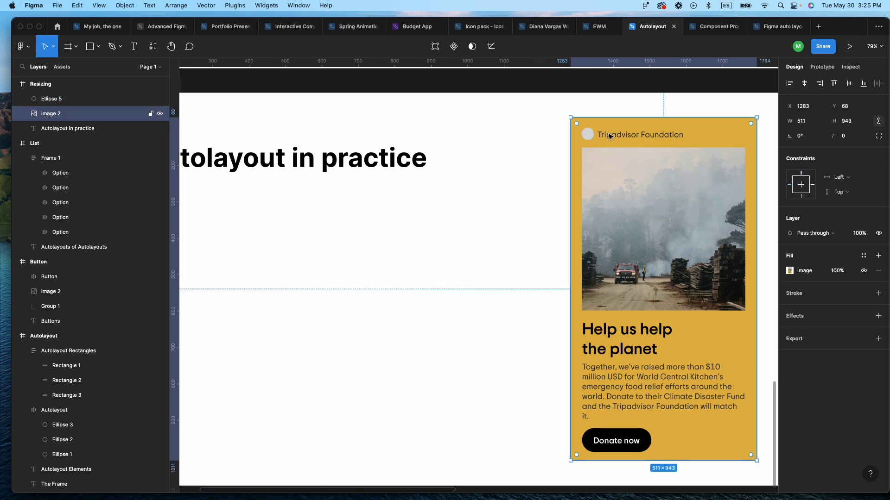
key("r")
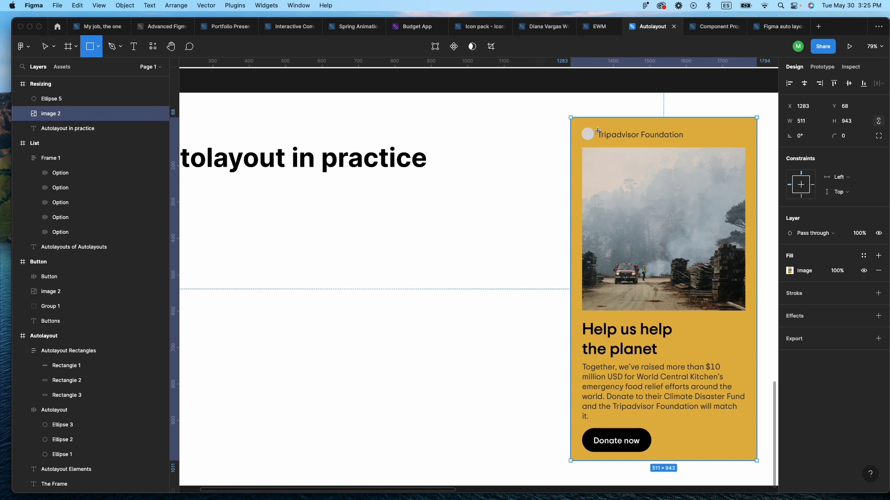
left_click_drag(598, 131, 684, 139)
key("Escape")
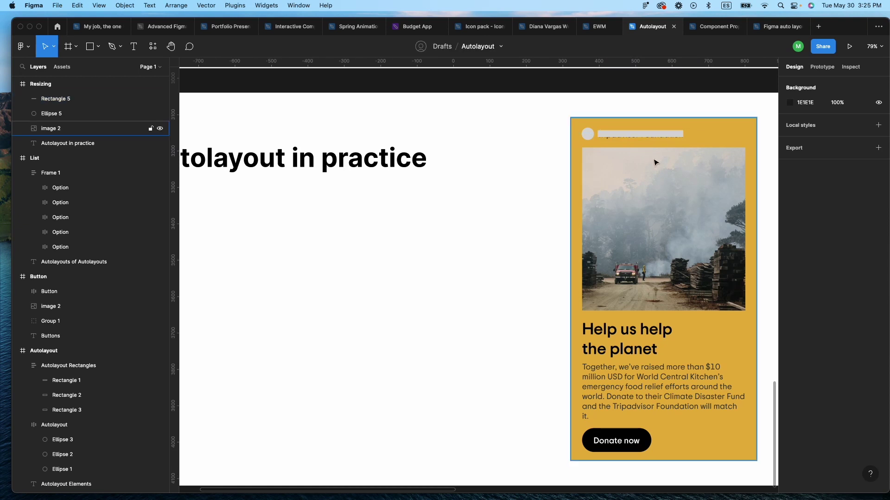
Draw a placeholder rectangle about 448 × 447 over the photo in the Tripadvisor card
scroll(654, 164, "right", 3)
key("r")
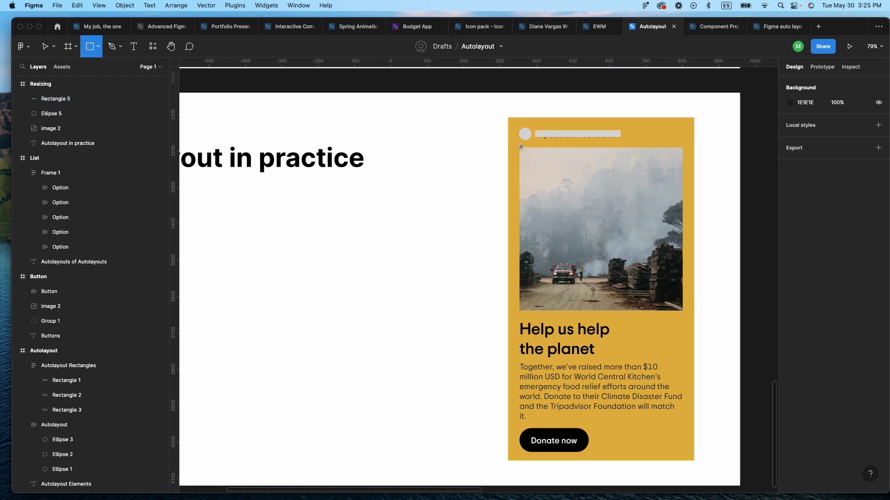
mouse_move(519, 148)
left_mouse_down()
mouse_move(603, 243)
mouse_move(684, 303)
mouse_move(685, 314)
left_mouse_up()
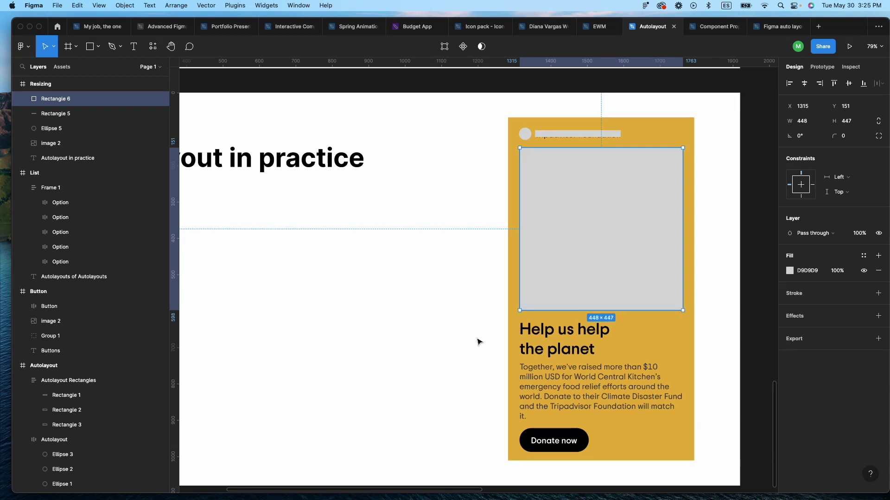
key("Escape")
Cover the two lines of the Help us help the planet heading with two equal stacked placeholder bars
key("r")
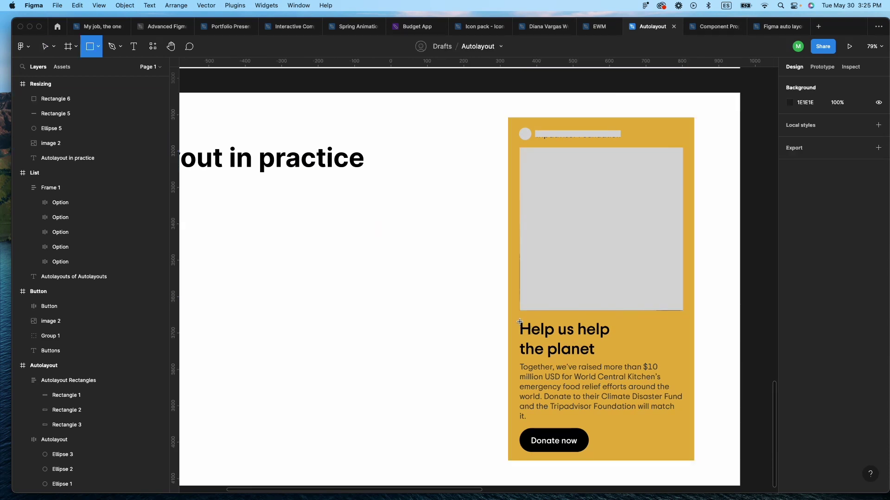
mouse_move(519, 322)
left_mouse_down()
mouse_move(612, 339)
mouse_move(582, 349)
left_mouse_up()
left_click(448, 371)
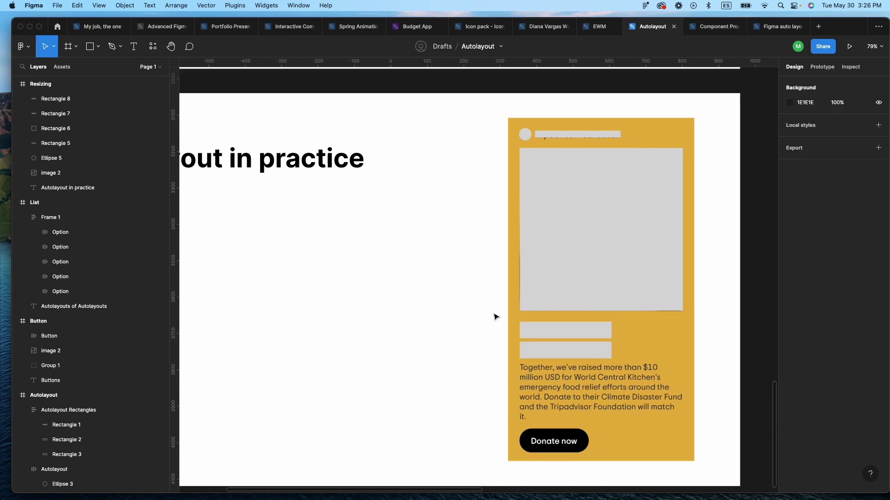
Copy the Donate now button from the Button frame and place it over the card's own button at X 1315, Y 922
scroll(495, 317, "down", 10)
scroll(577, 182, "left", 2)
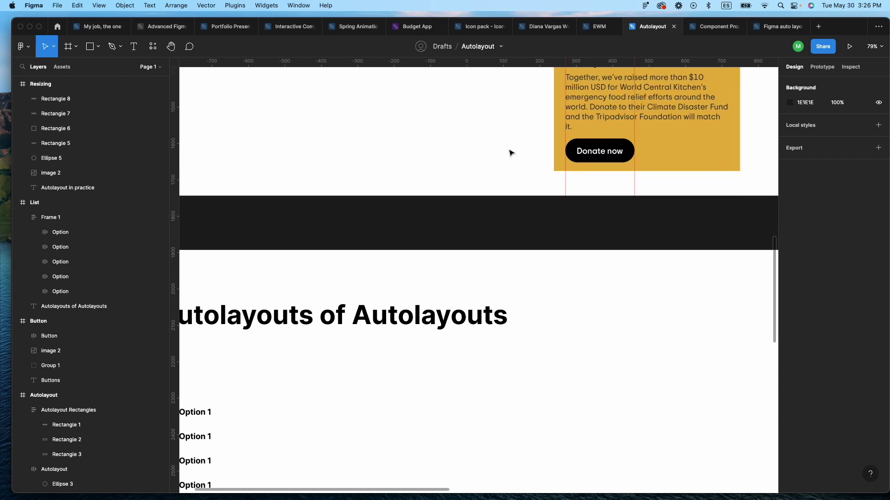
scroll(468, 162, "up", 4)
left_click(409, 159)
scroll(593, 274, "down", 10)
scroll(593, 274, "right", 10)
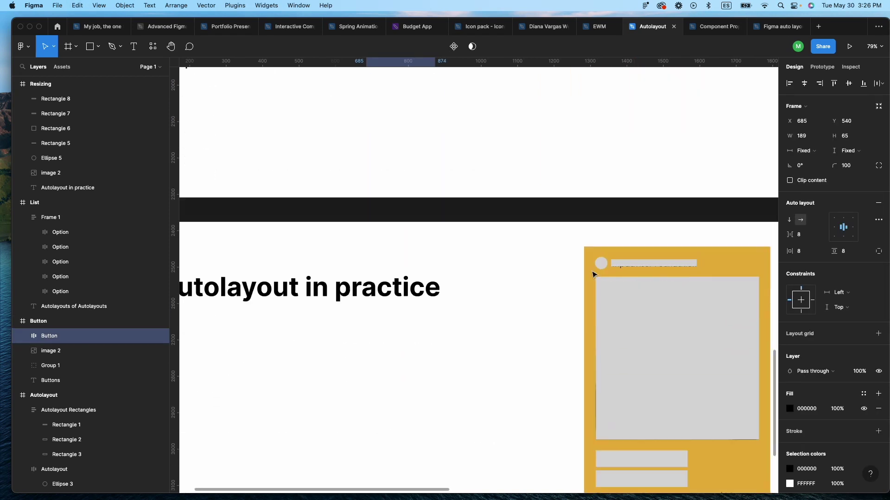
scroll(594, 274, "down", 6)
left_click(473, 273)
key("ctrl+v")
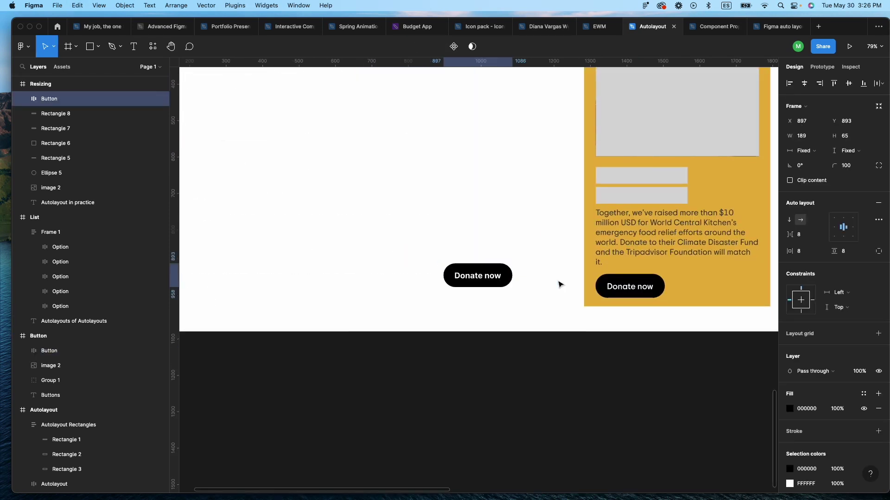
left_click_drag(560, 285, 642, 289)
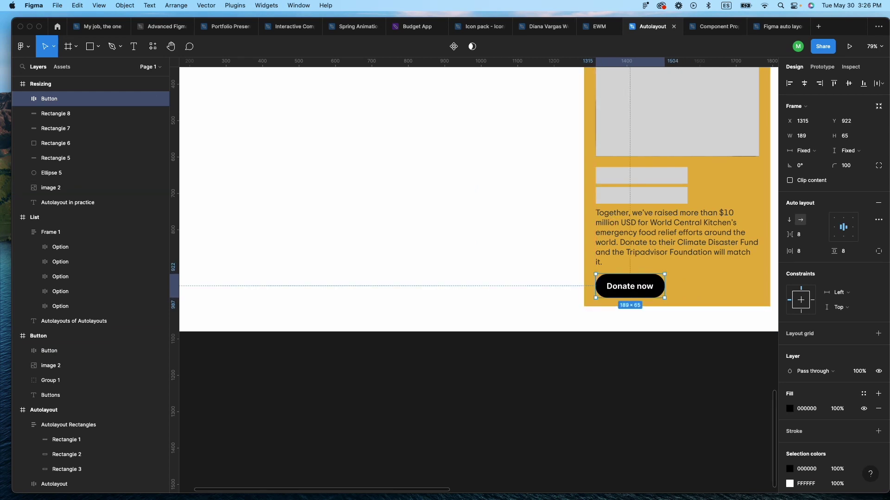
Paste the Lorem ipsum paragraph over the card's body text and set its font weight to Regular
key("super+v")
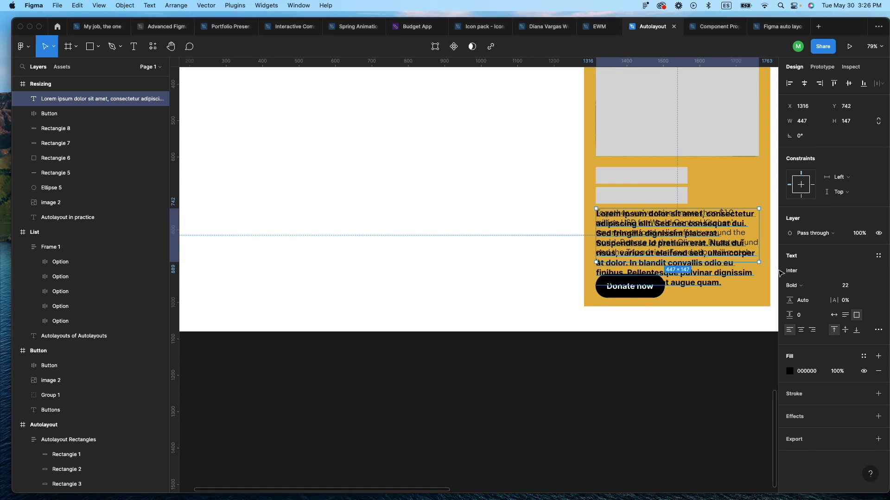
left_click(802, 285)
left_click(804, 254)
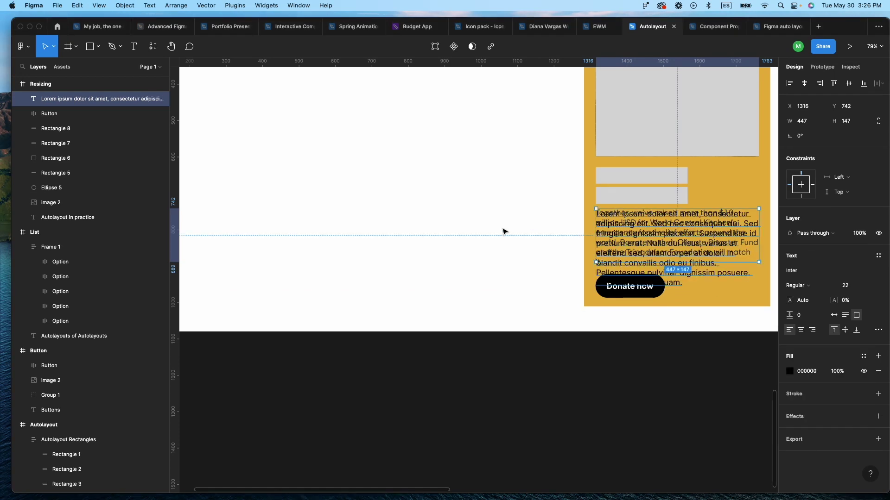
left_click(533, 227)
Select all the placeholder shapes, the paragraph and the button, and move them off the reference image into the blank area beside it
scroll(535, 225, "up", 5)
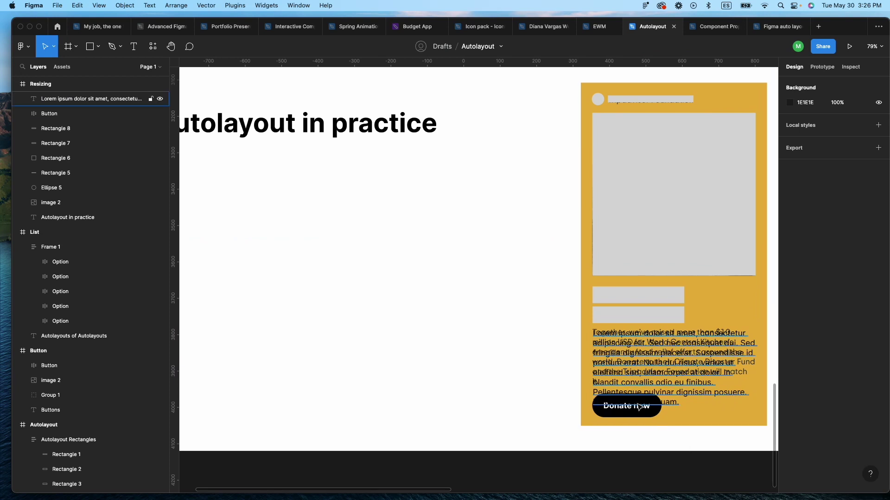
left_click(639, 407)
left_click(658, 371, "shift")
left_click(649, 314, "shift")
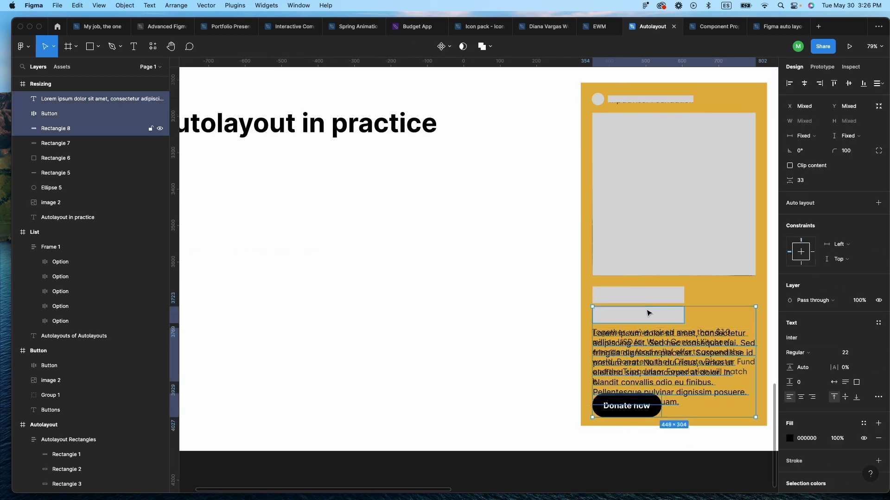
left_click(653, 294, "shift")
left_click(648, 195, "shift")
scroll(632, 95, "down", 1)
left_click(602, 96, "shift")
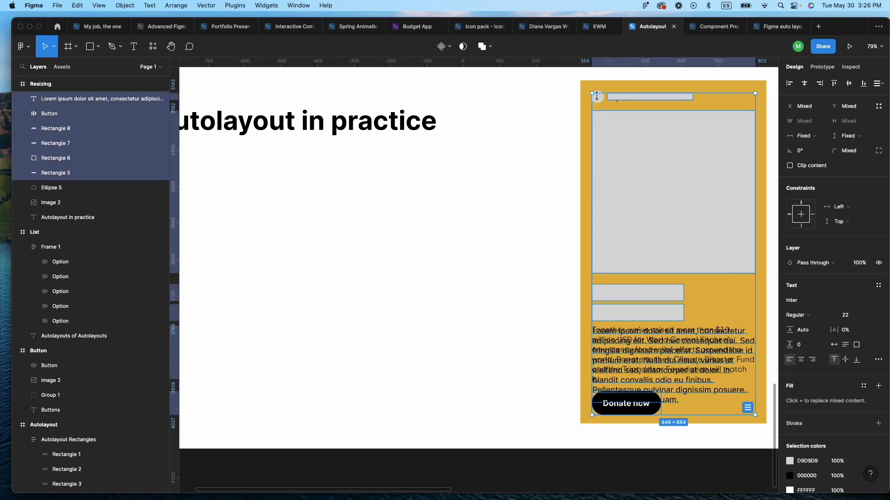
left_click_drag(663, 150, 468, 172)
left_click(602, 101, "shift")
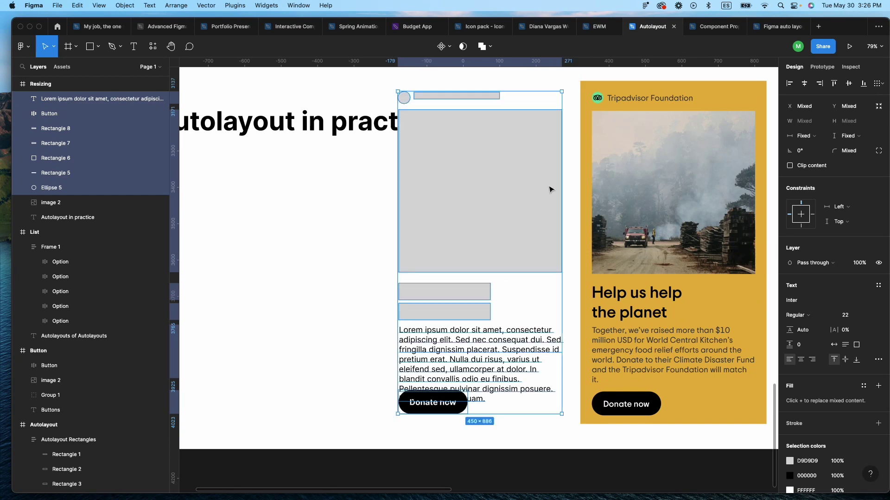
Break the Autolayout in practice title into two lines before the word "in"
scroll(550, 189, "left", 5)
double_click(414, 131)
left_click(414, 130)
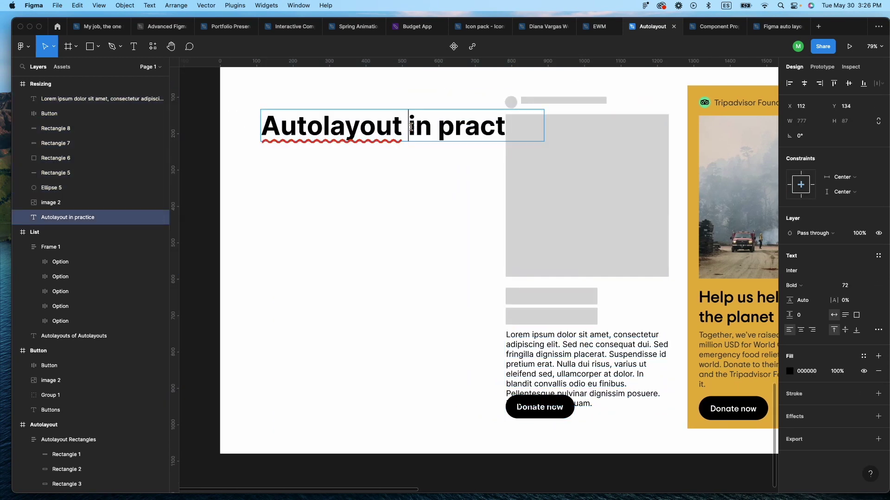
key("Return")
key("Escape")
Move the whole set of placeholder card elements closer to the title, leaving more room before the reference image
scroll(435, 135, "right", 3)
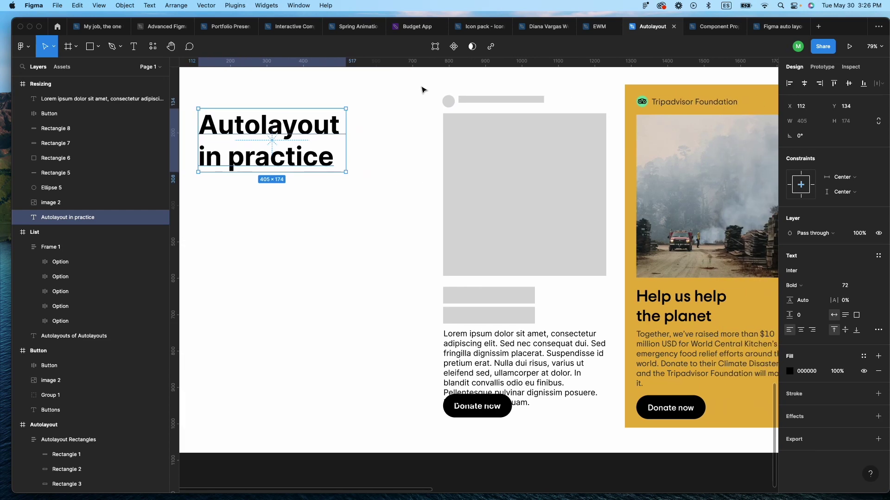
left_click_drag(422, 87, 563, 414)
left_click_drag(571, 345, 533, 344)
left_click(588, 264)
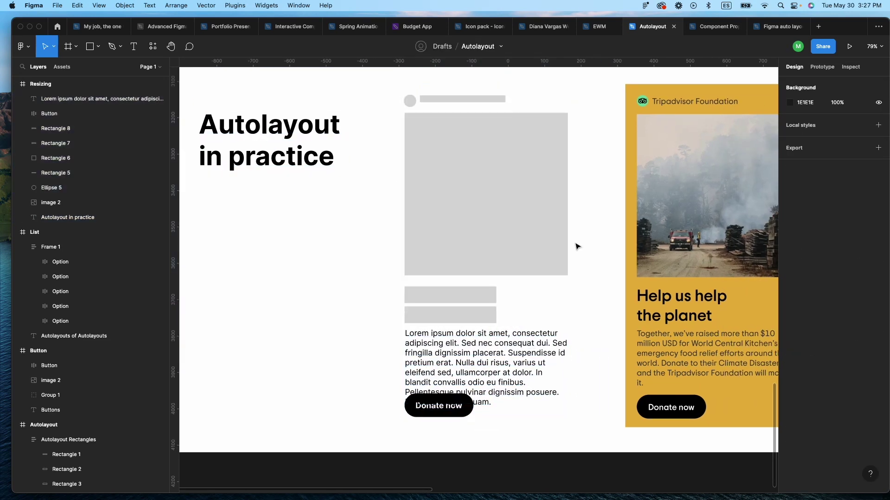
Centre the header bar vertically on its circle and add two copies of the circle, 16 px apart, at the header row's far end
left_click(460, 100)
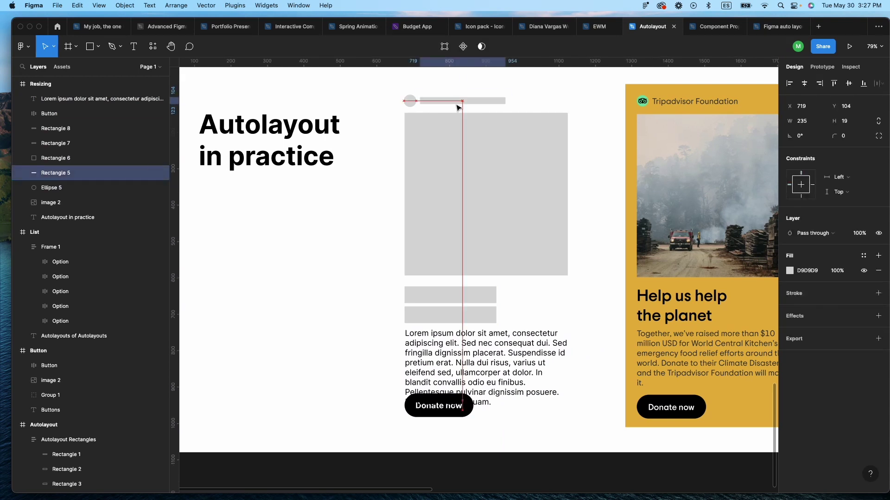
left_click(548, 109)
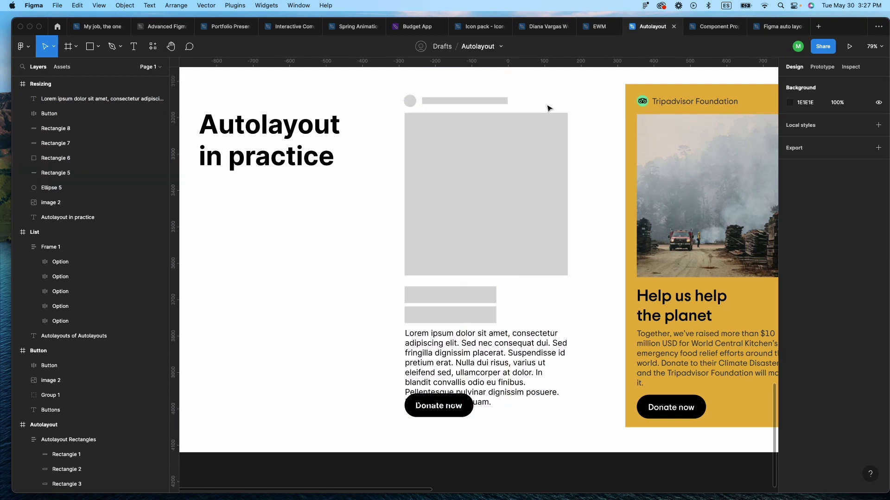
scroll(548, 108, "up", 3)
scroll(548, 109, "right", 3)
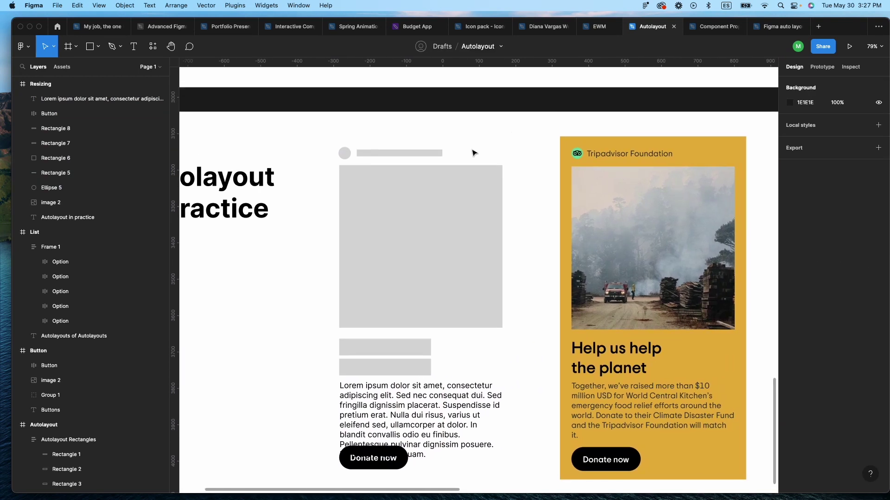
left_click_drag(344, 153, 495, 159)
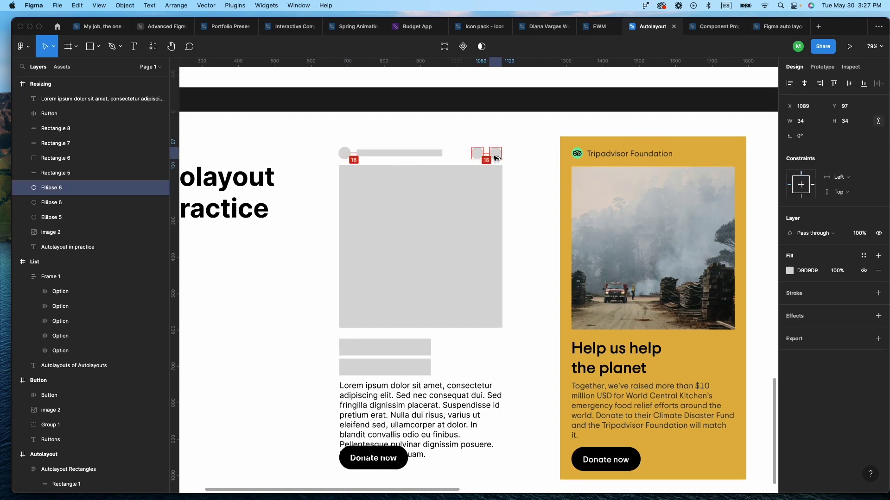
left_click(522, 157)
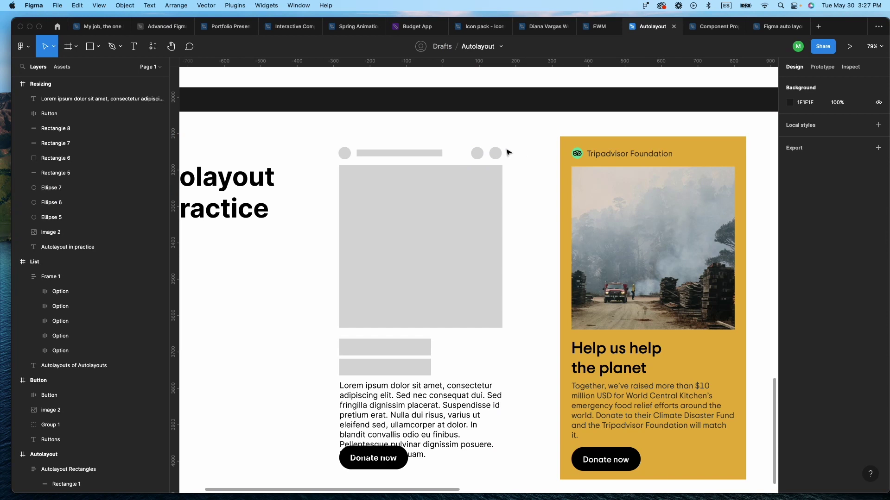
left_click(477, 153)
left_click(512, 155)
Shorten the Lorem ipsum paragraph so it ends at "ullamcorper at dolor." and clears the Donate now button
scroll(508, 170, "down", 1)
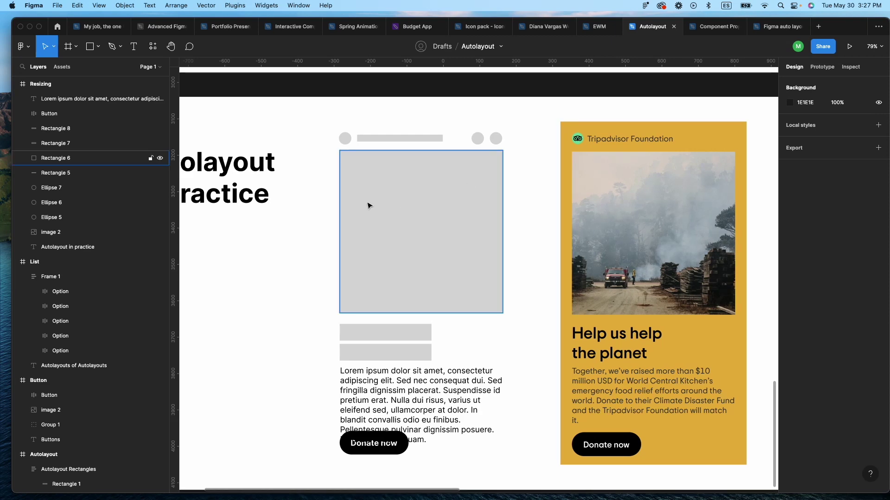
scroll(410, 424, "up", 1)
scroll(487, 445, "down", 3)
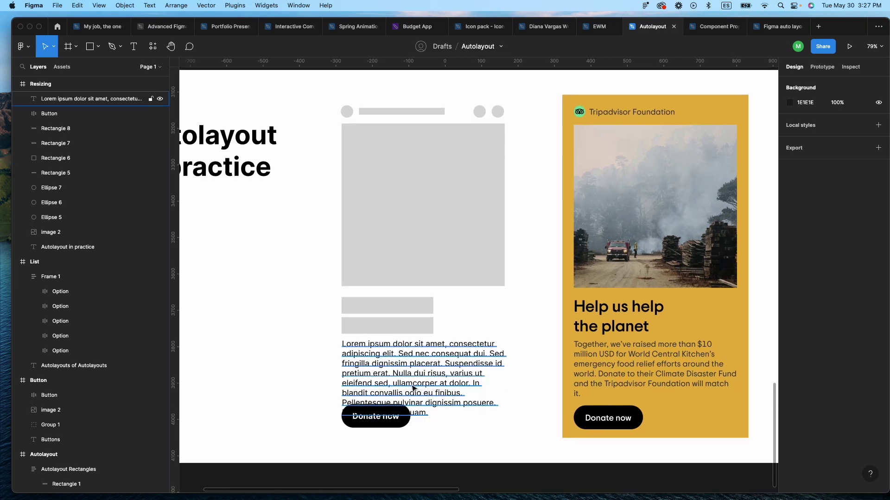
double_click(410, 385)
left_click(464, 392)
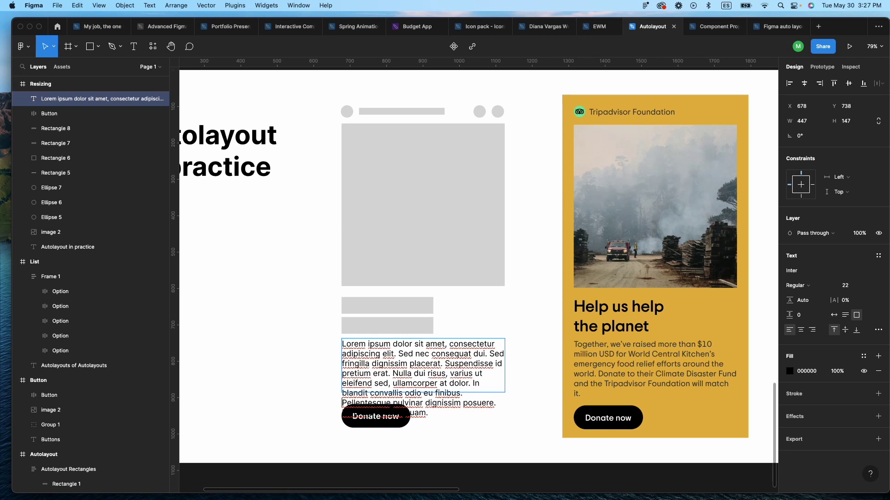
key("BackSpace")
key("BackSpace")
key("BackSpace")
key("BackSpace")
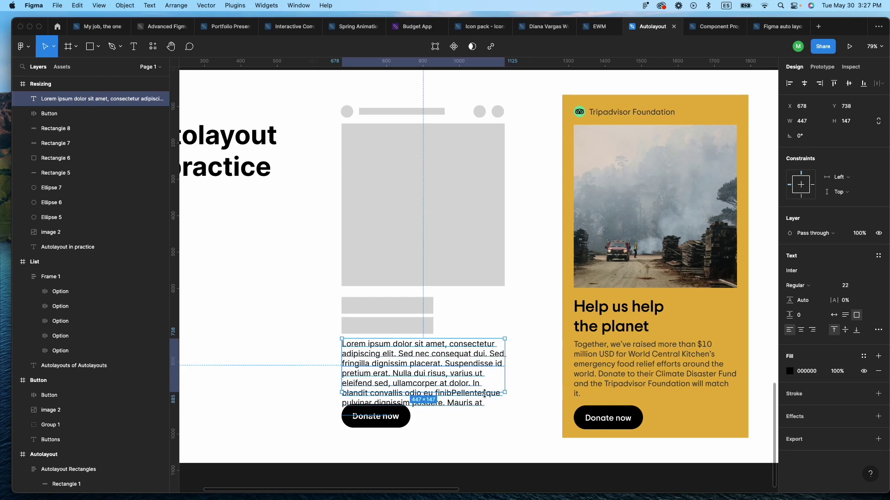
key("super+a")
key("Escape")
key("Return")
left_click_drag(474, 384, 509, 413)
key("BackSpace")
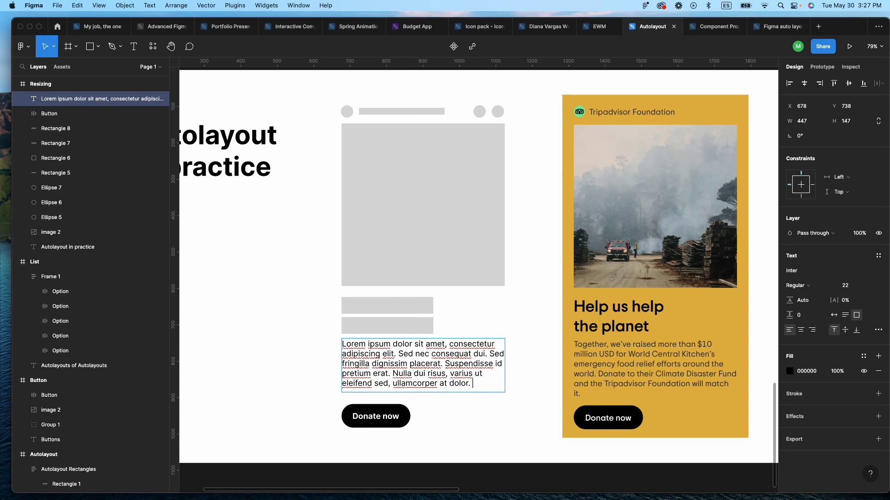
Move the Donate now button up slightly so it sits closer beneath the Lorem ipsum paragraph
left_click(495, 415)
left_click_drag(381, 414, 381, 408)
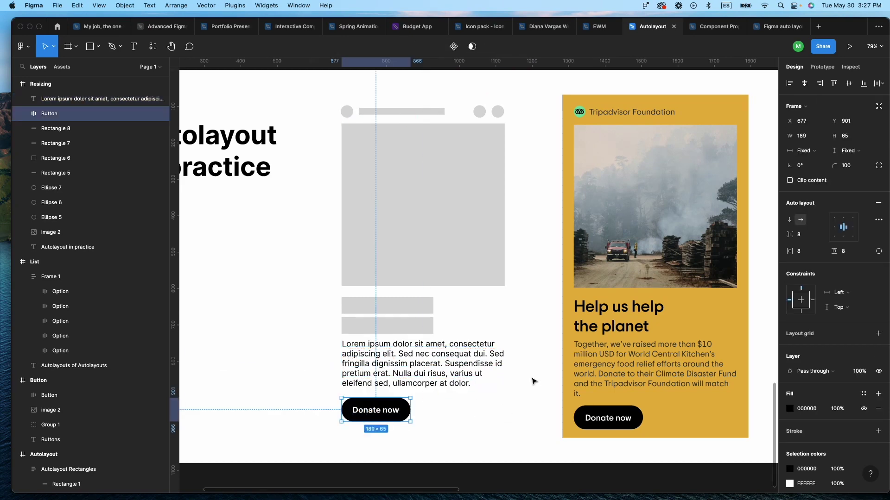
Try to apply auto layout to all of the placeholder card elements at once
left_click_drag(320, 89, 555, 440)
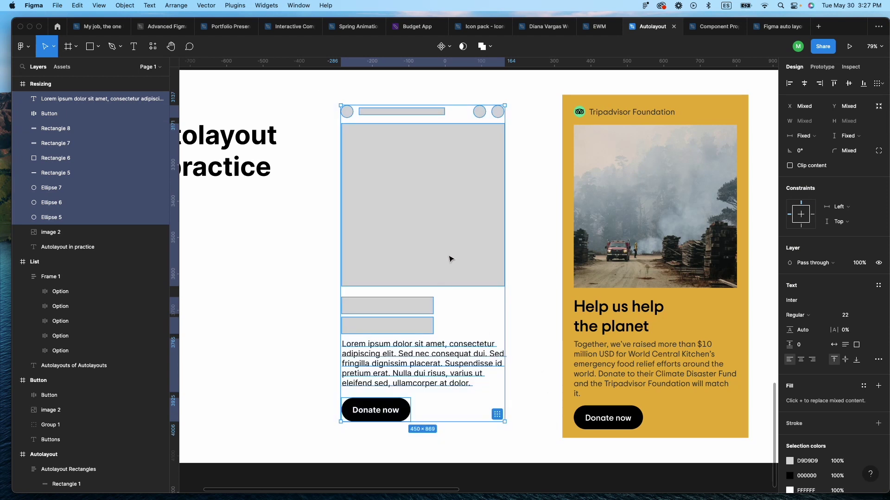
key("shift+a")
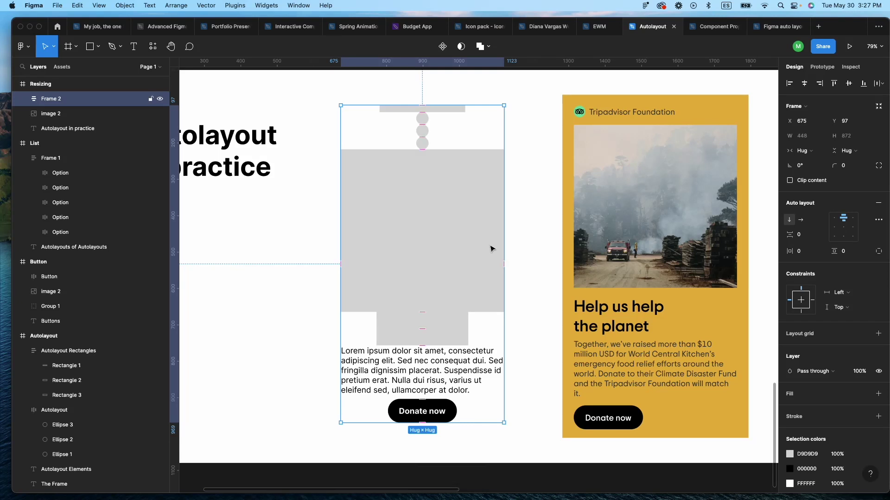
scroll(495, 250, "up", 2)
scroll(495, 249, "left", 2)
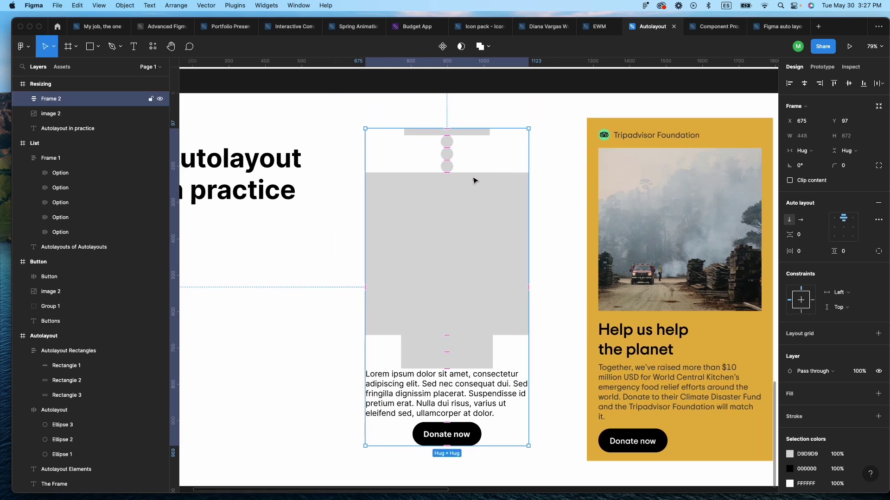
mouse_move(446, 134)
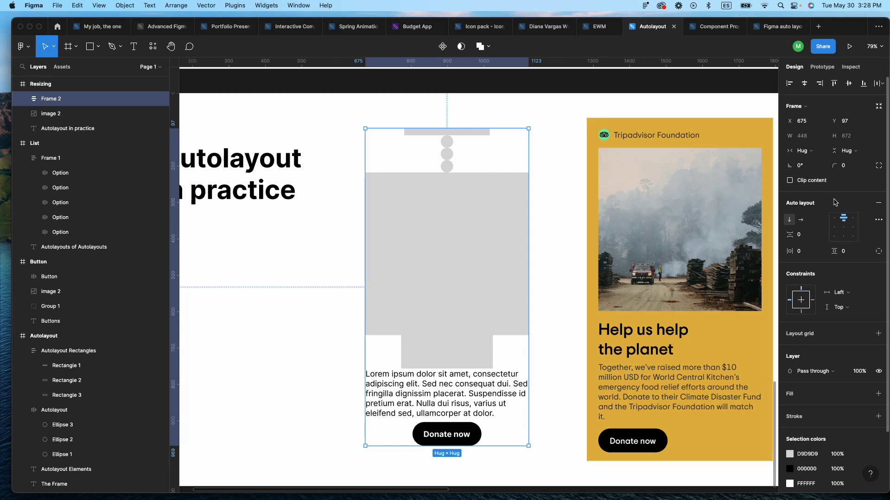
key("super+z")
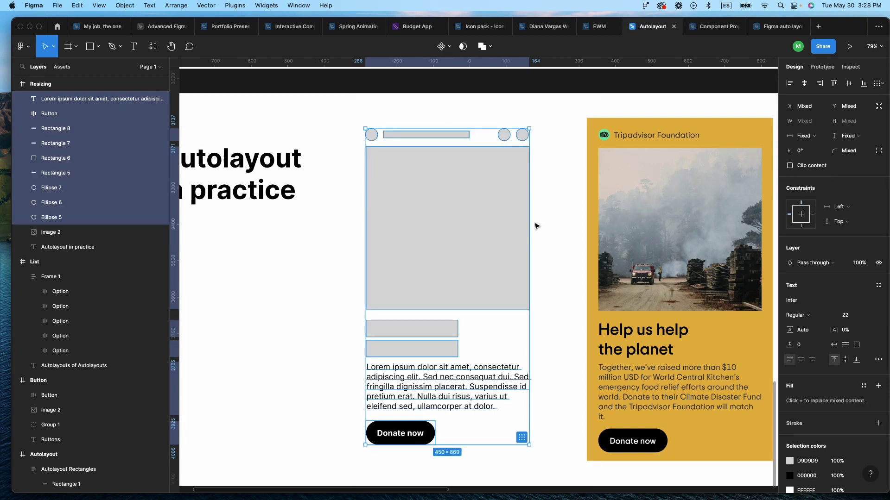
Move the two circles at the header row's far end outward, past the edge of the large image placeholder
left_click(541, 222)
scroll(539, 227, "up", 5)
scroll(268, 318, "up", 6)
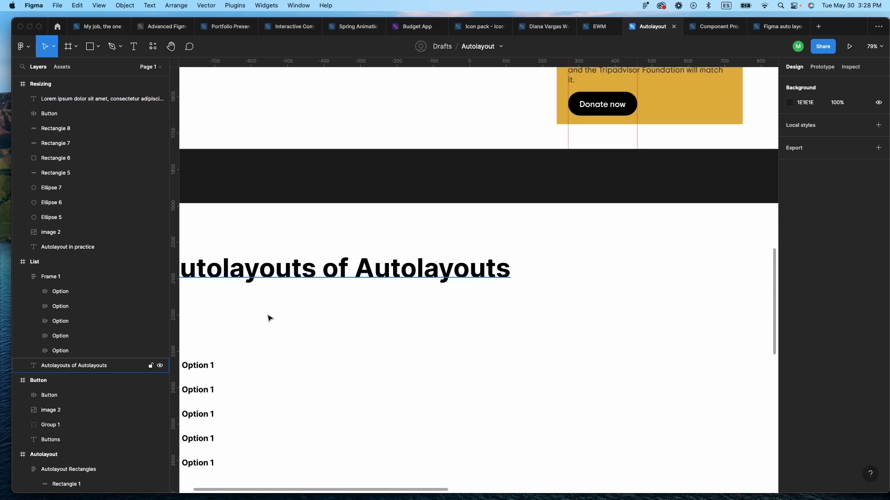
scroll(502, 353, "down", 9)
scroll(501, 353, "down", 3)
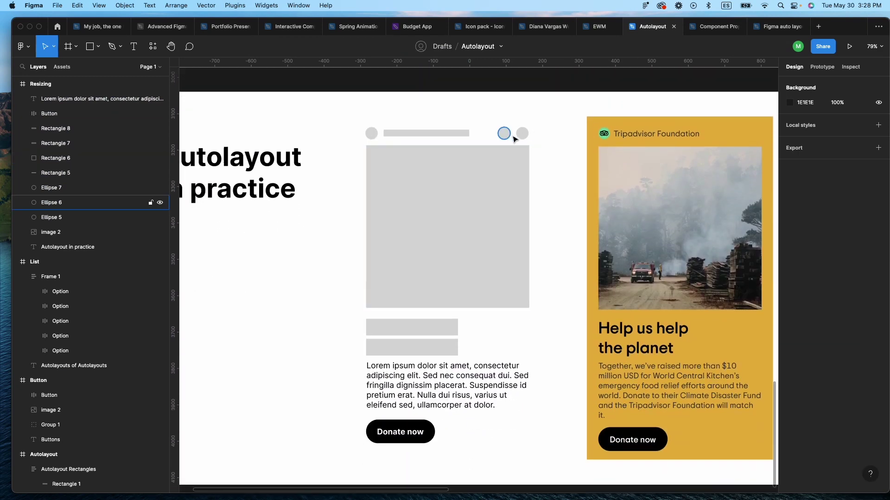
mouse_move(532, 131)
left_mouse_down()
mouse_move(500, 138)
mouse_move(546, 135)
left_mouse_up()
left_click(537, 158)
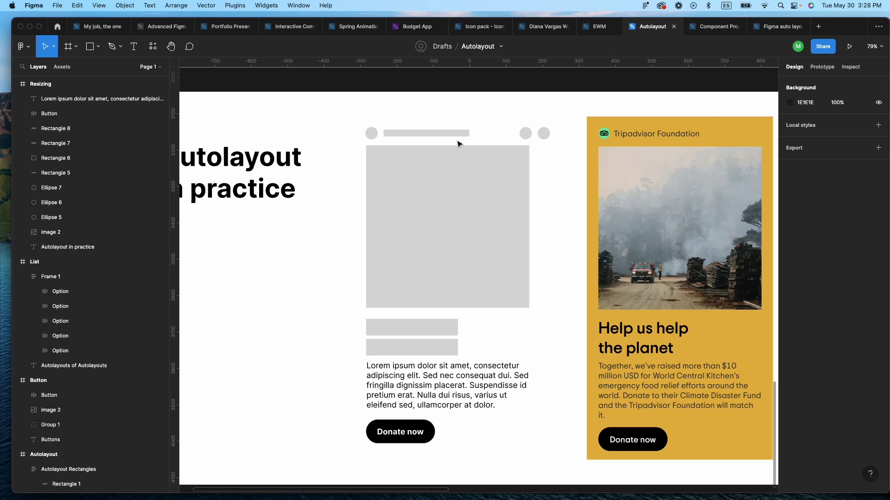
Inspect the card's header and image placeholder, heading bars, paragraph and Donate now button one after another
left_click_drag(363, 126, 551, 309)
key("Escape")
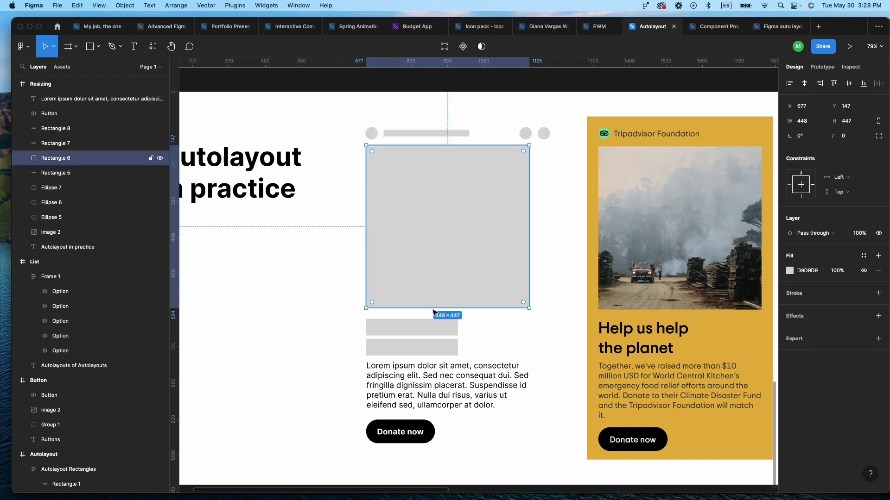
left_click_drag(341, 315, 478, 358)
left_click(473, 377)
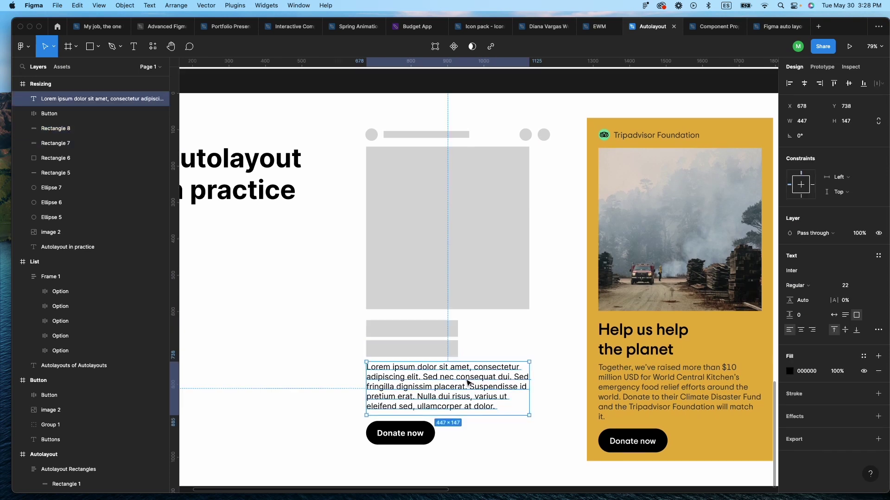
left_click(391, 440)
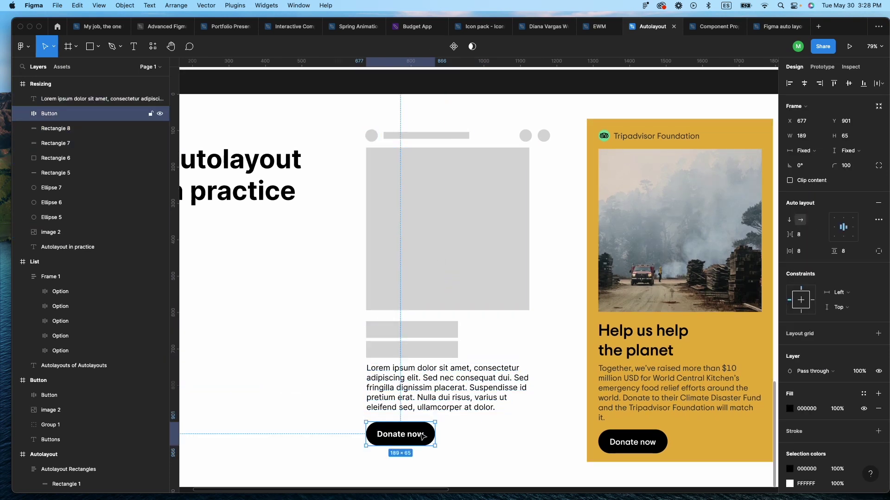
left_click(549, 358)
Shorten the lower heading bar above the paragraph to a width of about 208 px
scroll(524, 333, "up", 2)
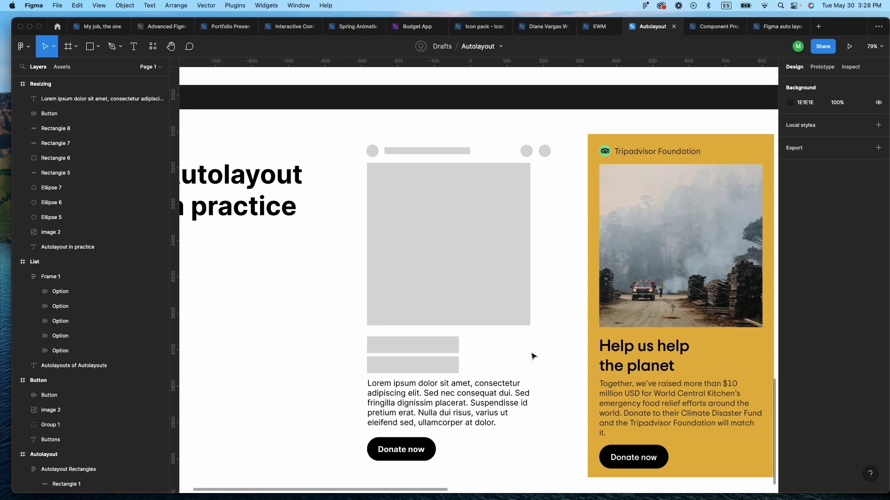
left_click(439, 370)
left_click_drag(458, 365, 443, 365)
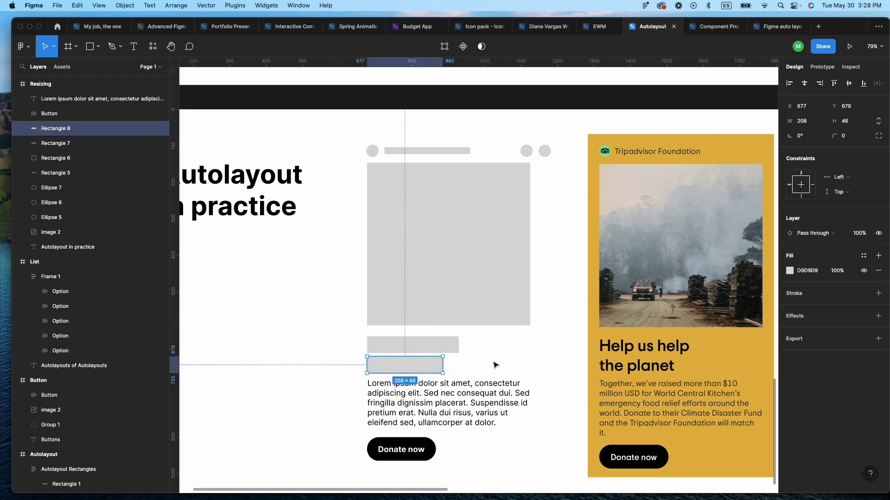
left_click(494, 363)
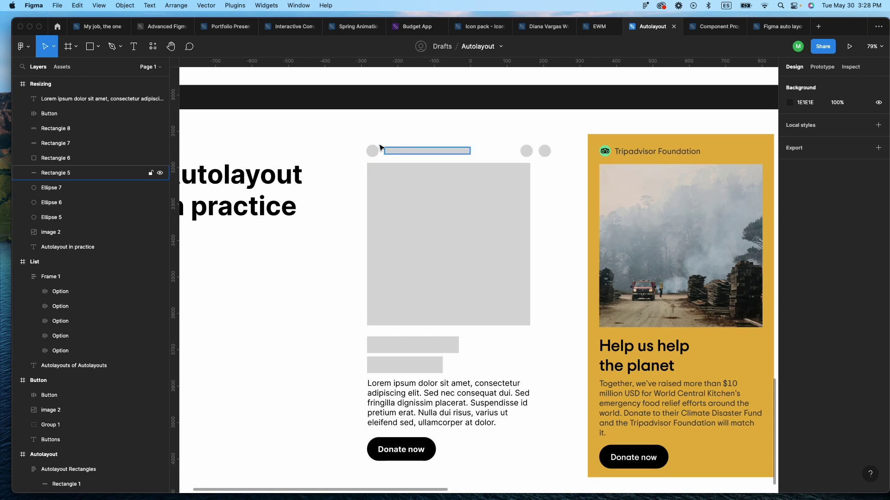
Try to apply a single auto layout to the header bar and all three circles together
left_click_drag(342, 144, 562, 163)
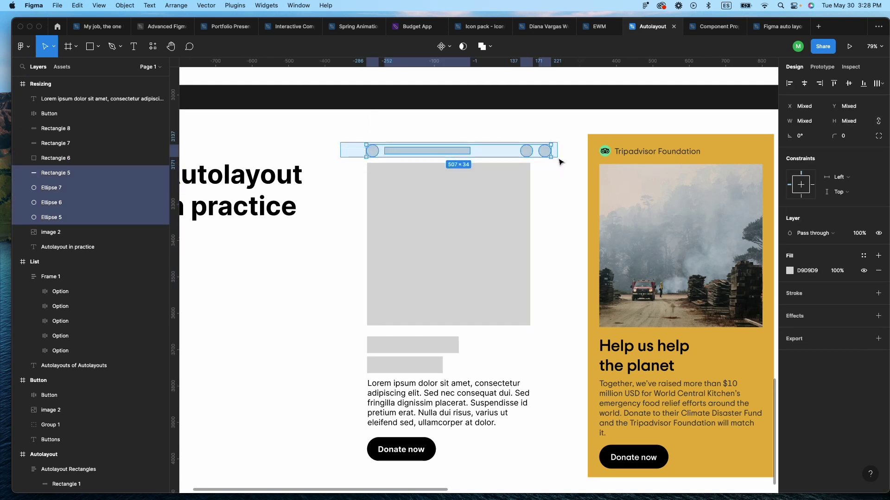
key("shift+a")
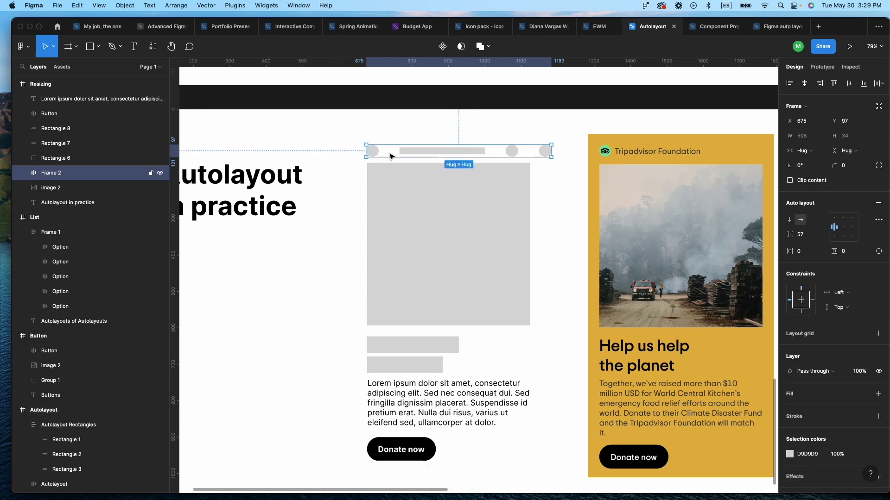
key("ctrl+z")
left_click(326, 128)
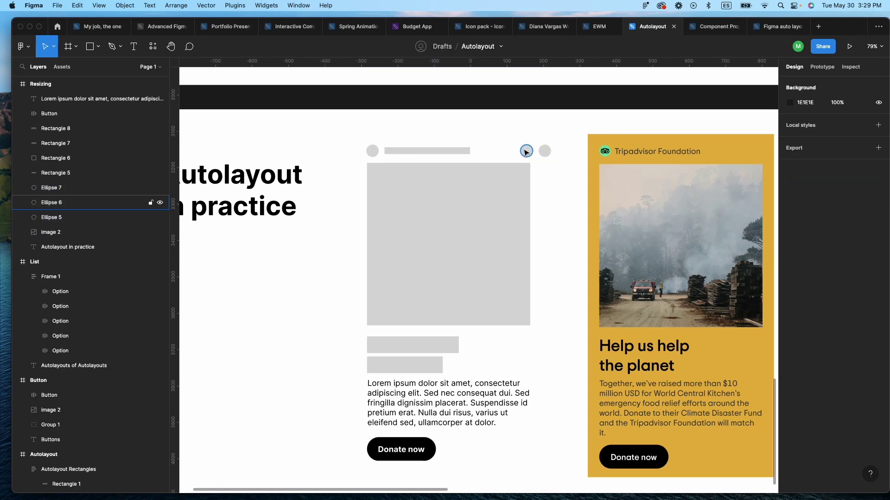
left_click_drag(343, 142, 564, 162)
key("shift+a")
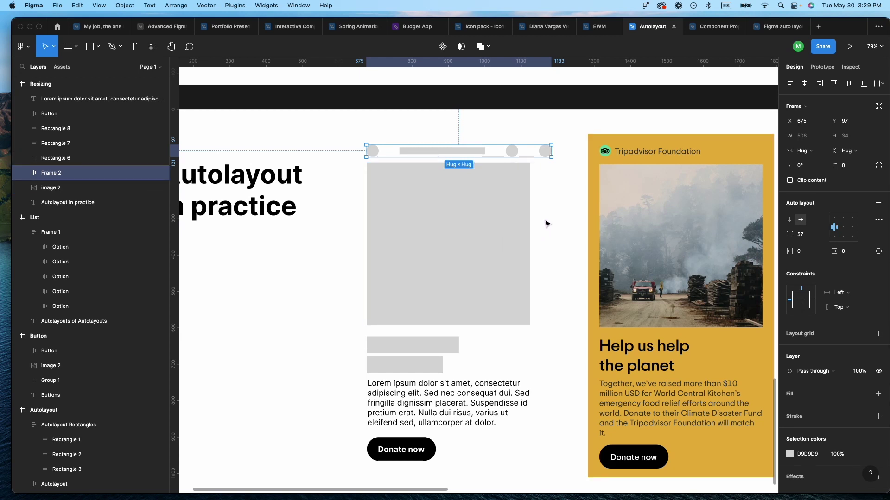
key("super+z")
key("Escape")
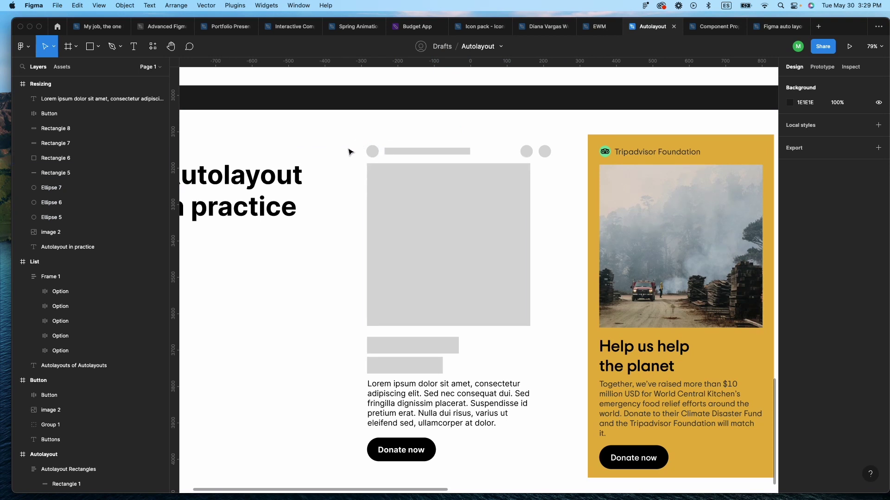
Apply auto layout to the header row's first circle and bar, and rename the frame as Name
left_click_drag(361, 142, 413, 157)
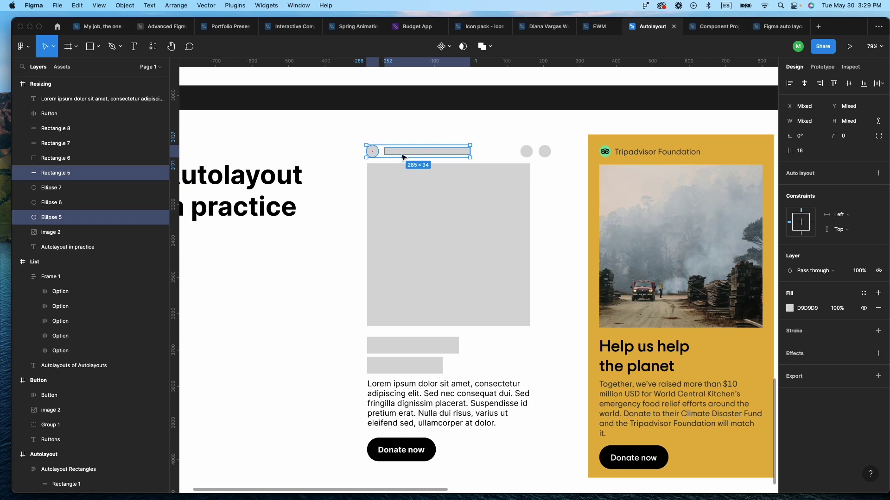
key("shift+a")
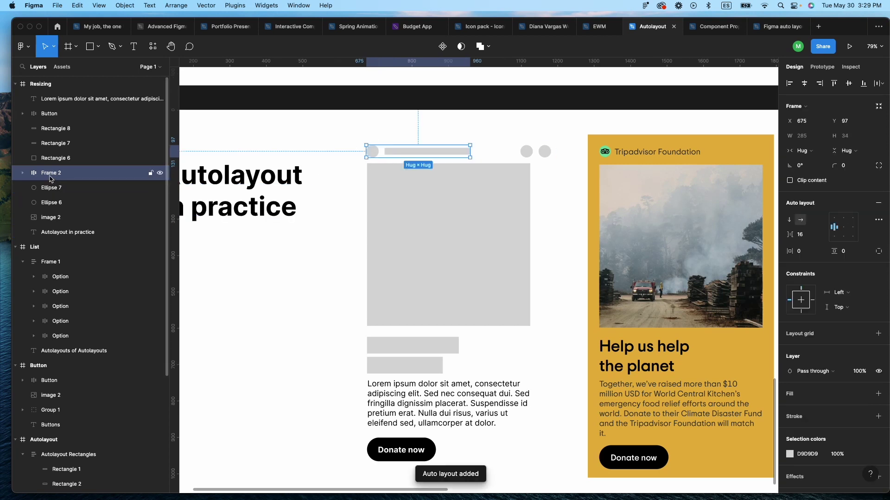
double_click(76, 179)
type("Name")
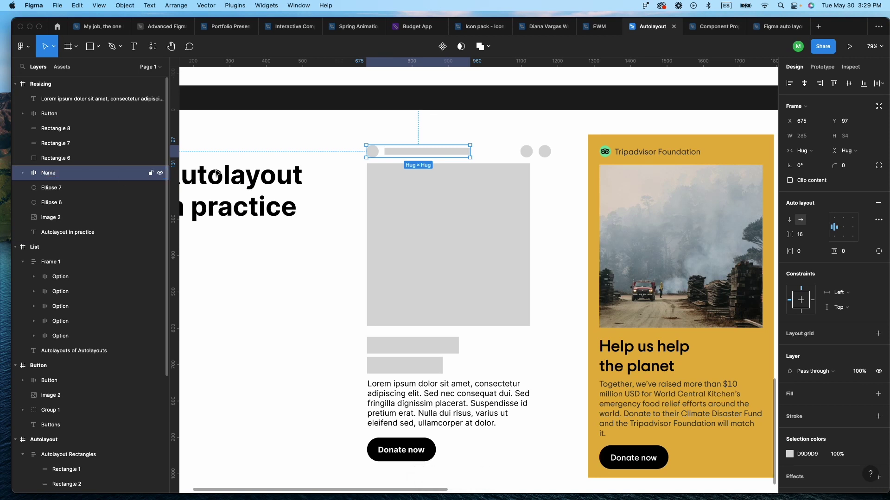
key("Return")
Apply auto layout to the two circles at the header row's far end and rename the frame as Icons
left_click_drag(507, 142, 556, 157)
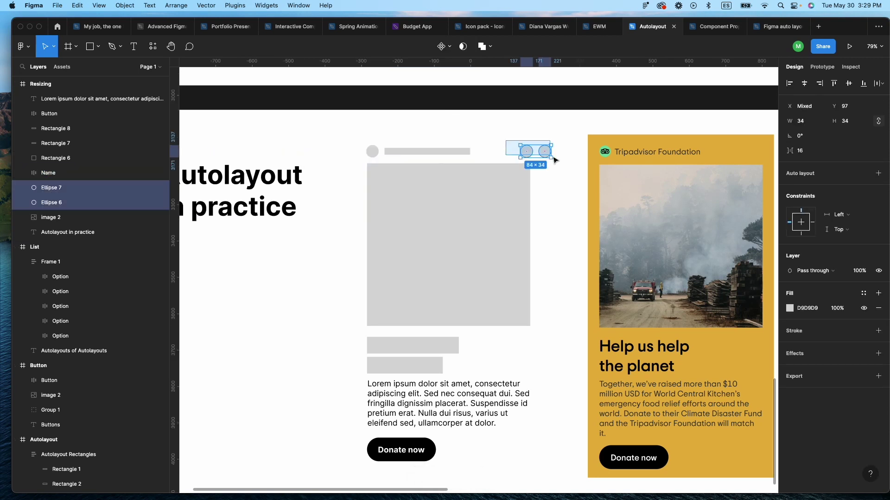
key("shift+a")
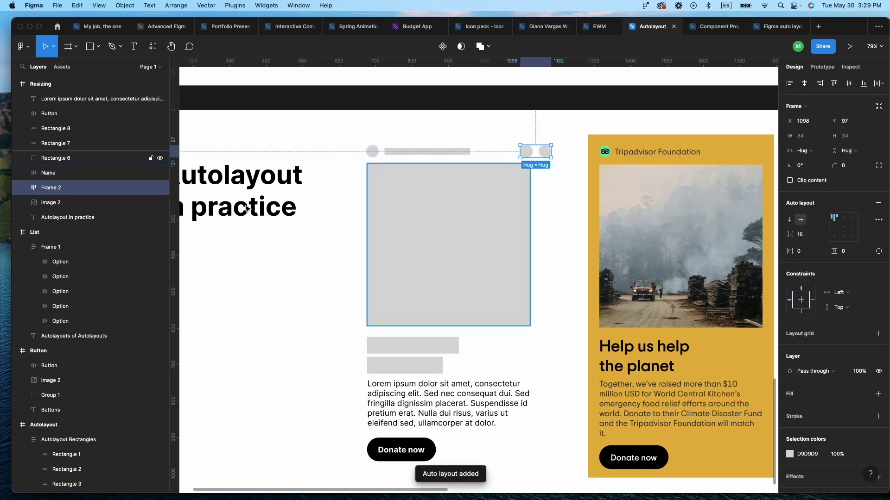
double_click(45, 188)
type("Icons")
key("Return")
Set the spacing between items in the Icons frame to 8
left_click(466, 143)
left_click(534, 151)
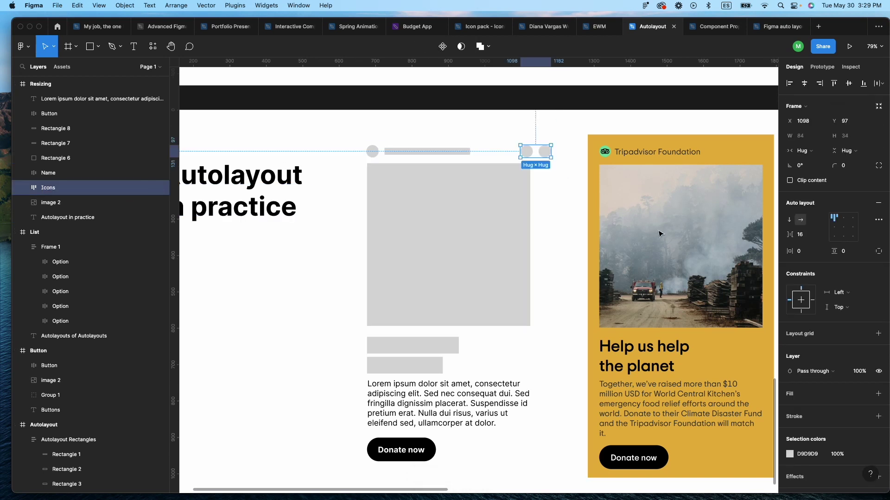
left_click(807, 236)
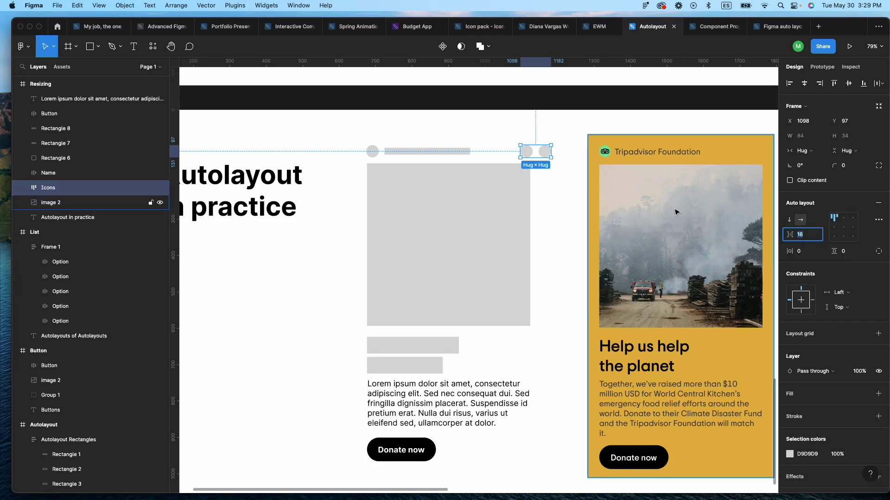
type("8")
key("Return")
Set the spacing between the circle and bar in the Name frame to 8
left_click(408, 152)
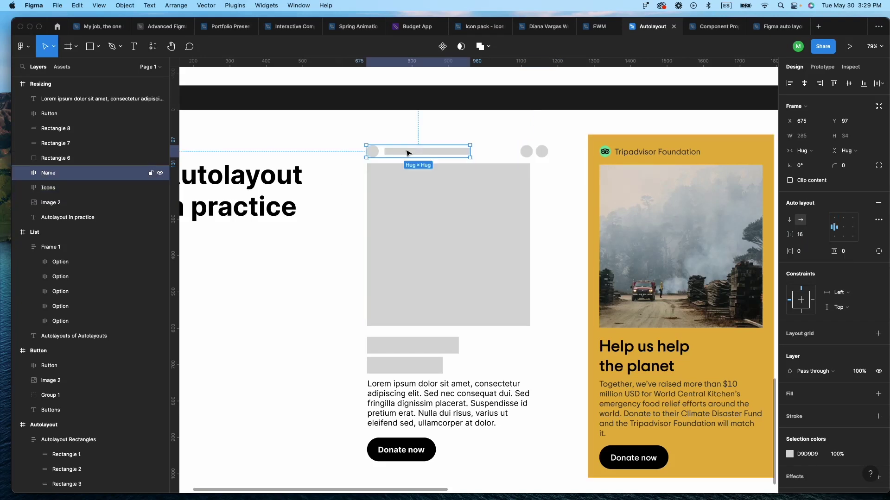
left_click(812, 239)
left_click(793, 235)
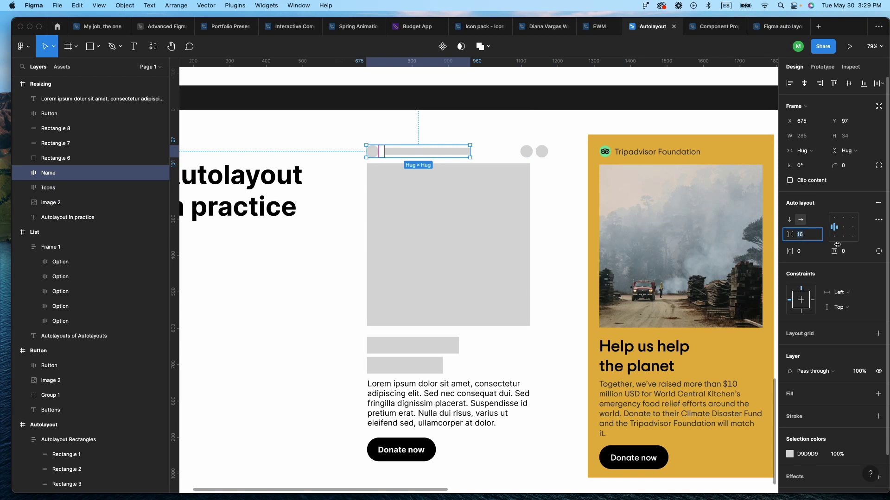
key("Return")
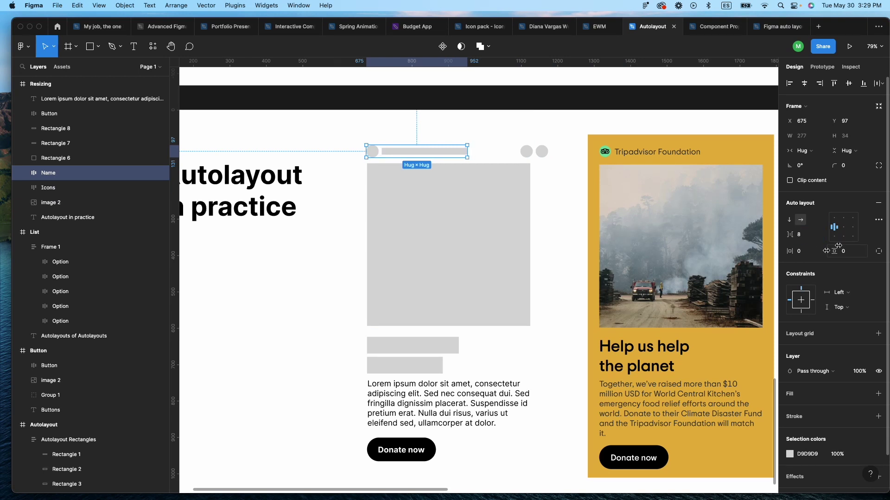
left_click(535, 195)
Combine the Name and Icons frames in a horizontal auto layout and rename it as Top Section
left_click(430, 158)
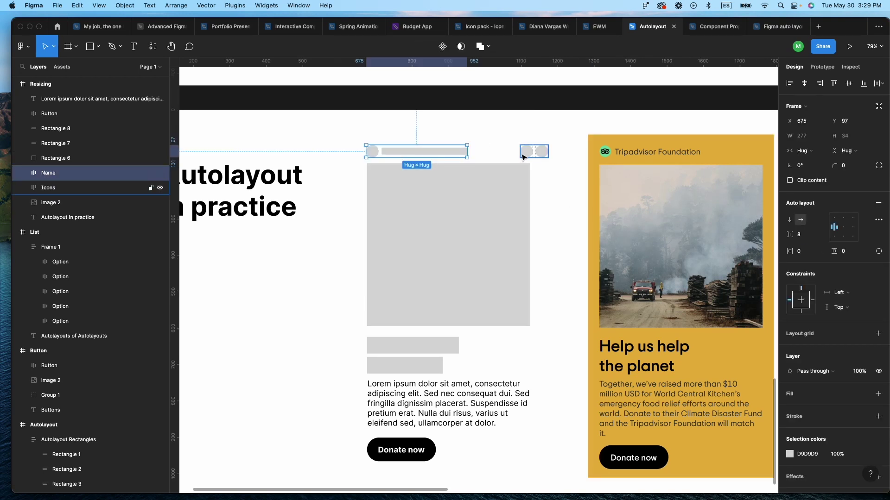
left_click(536, 151)
left_click(491, 143)
left_click_drag(348, 149, 537, 159)
key("shift+a")
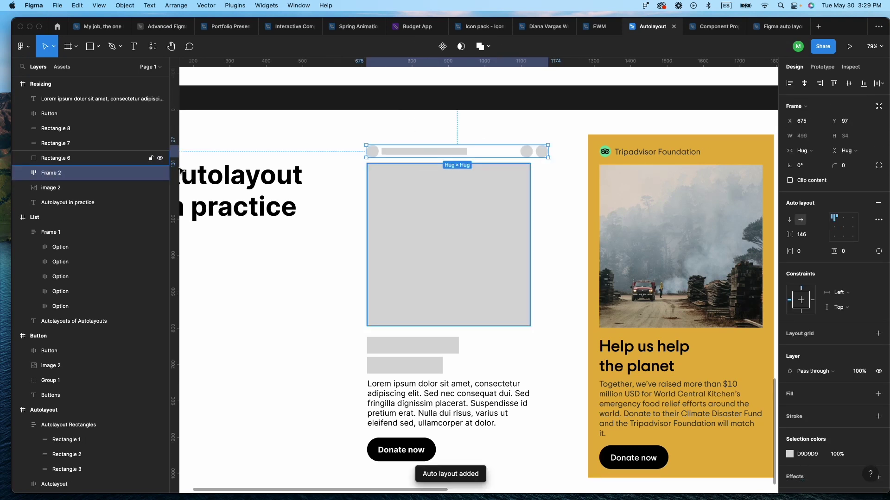
double_click(51, 172)
type("To")
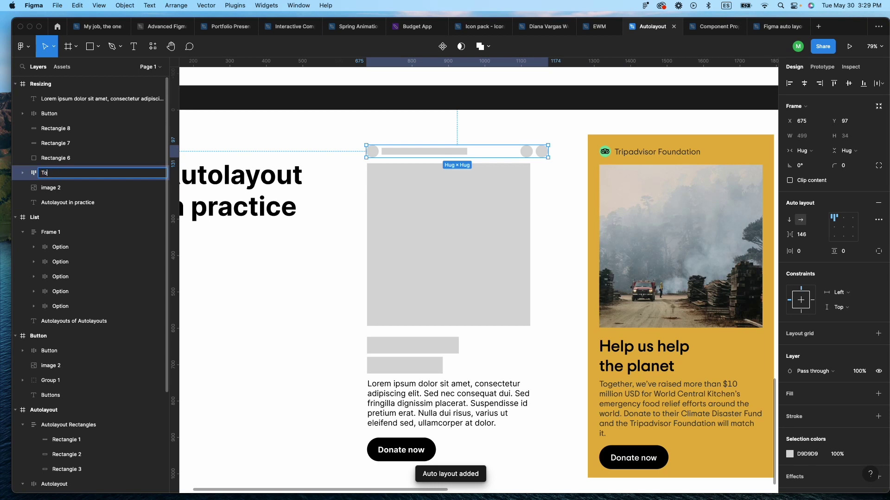
type("p Section")
key("Return")
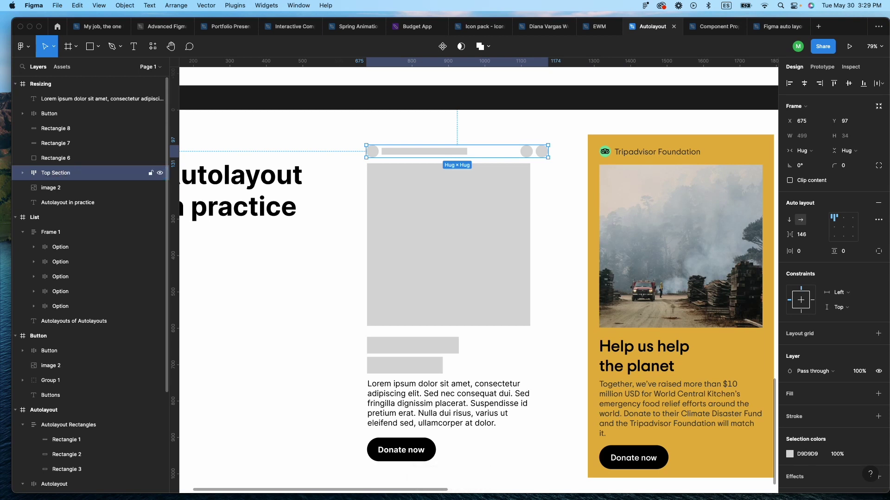
left_click(552, 204)
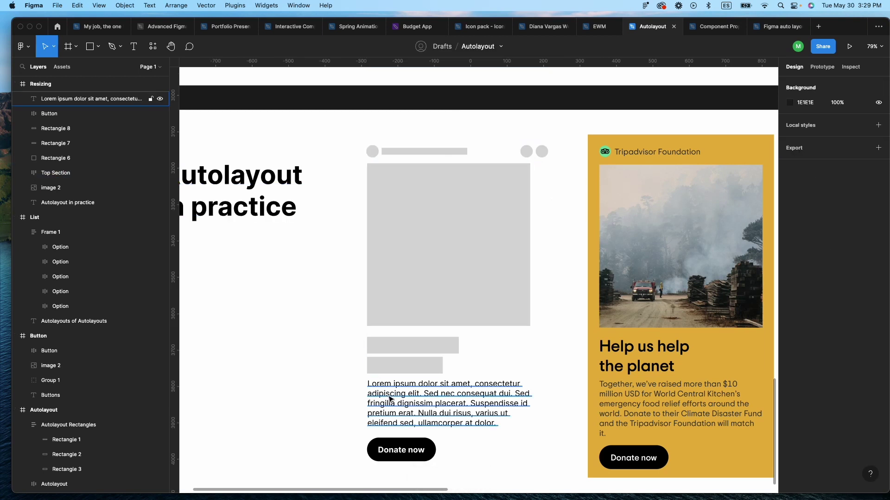
Apply auto layout to the two title bars below the image placeholder and rename the frame as Title
left_click_drag(356, 133, 574, 457)
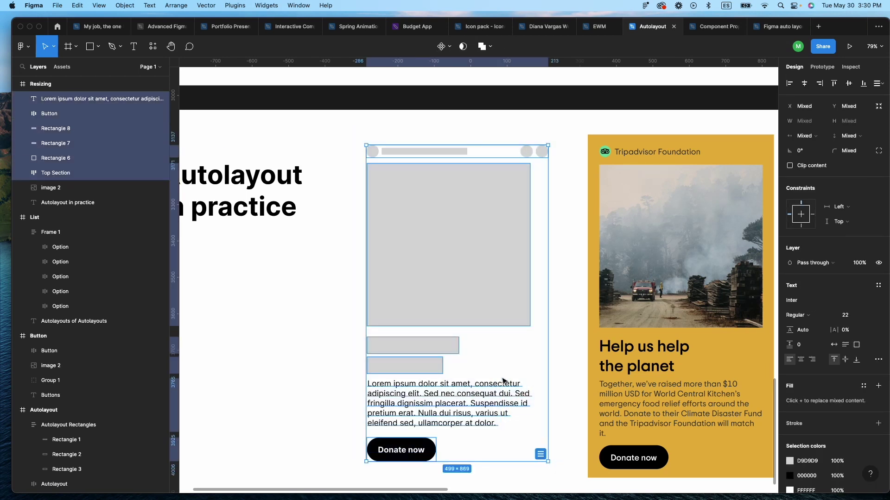
left_click(321, 353)
left_click_drag(346, 338, 430, 373)
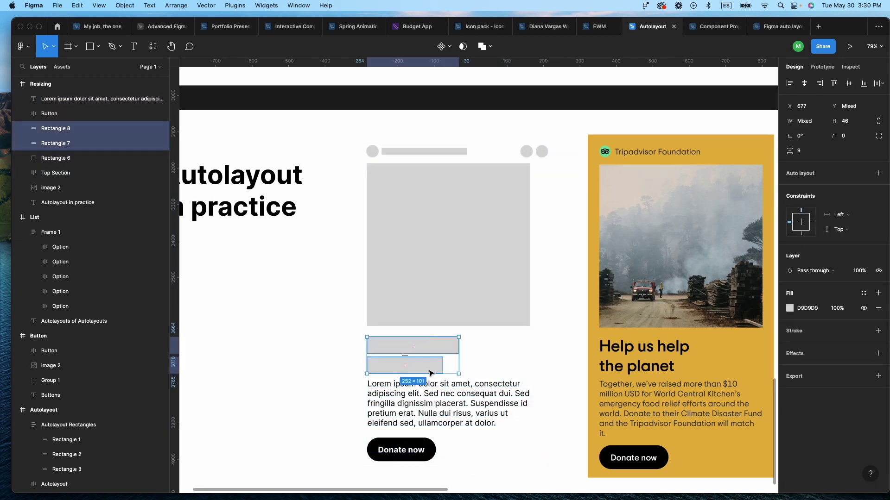
key("shift+a")
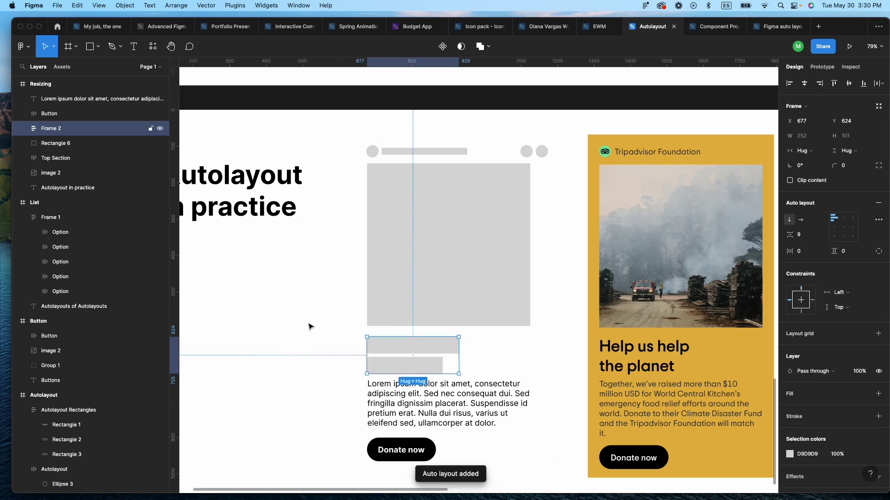
double_click(51, 129)
type("Title")
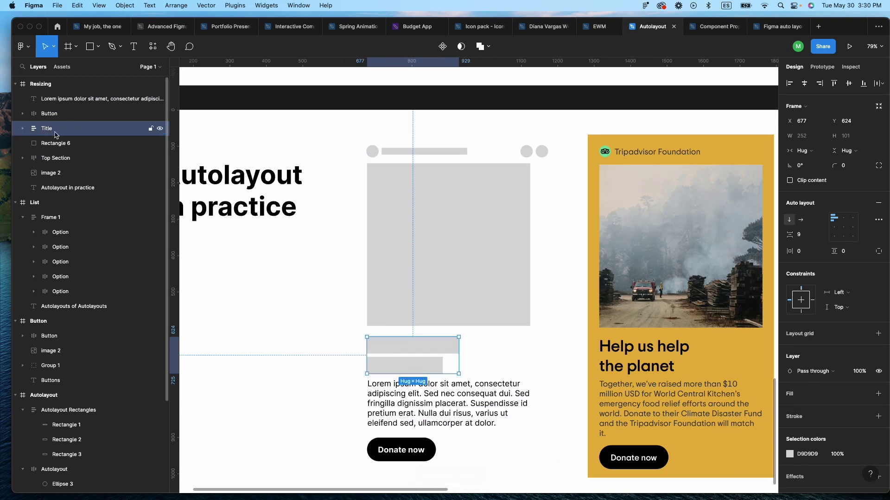
Combine all parts of the placeholder card, from Top Section to the button, in one vertical auto layout frame
left_click(284, 312)
left_click_drag(339, 130, 549, 476)
key("shift+a")
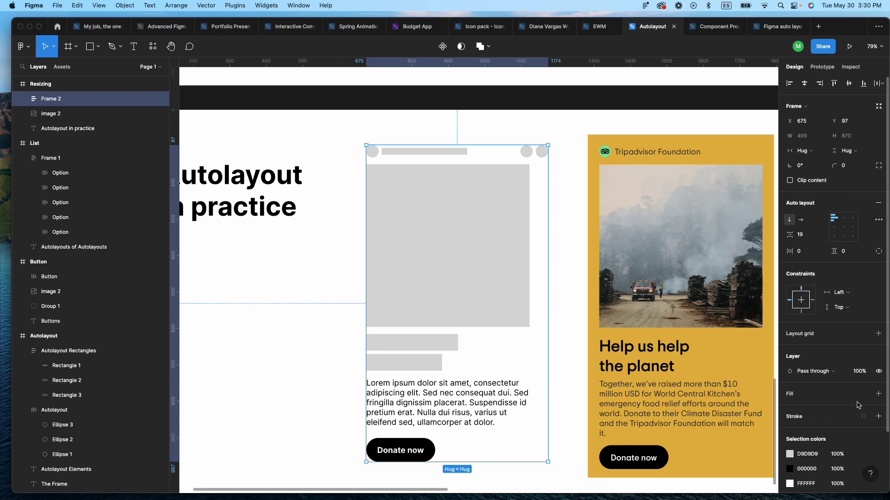
Add a fill to the card frame and sample the reference card's yellow background, E8B43E
left_click(878, 394)
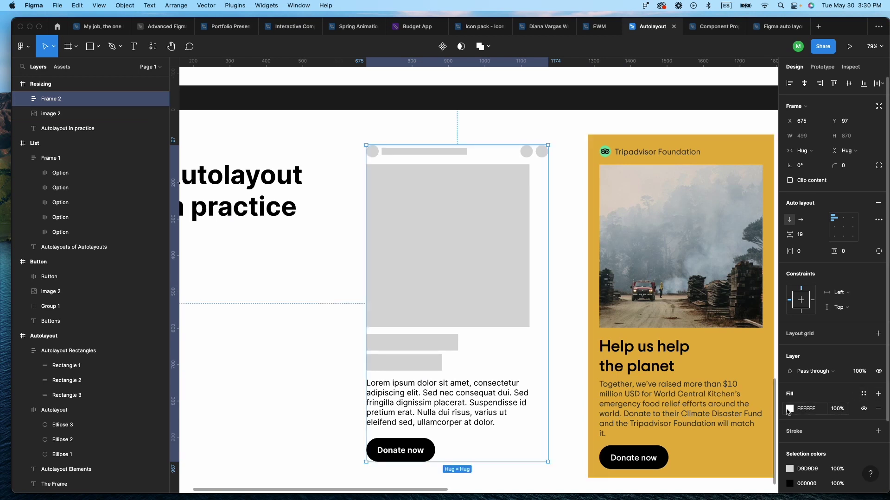
left_click(789, 409)
left_click(680, 390)
left_click(596, 278)
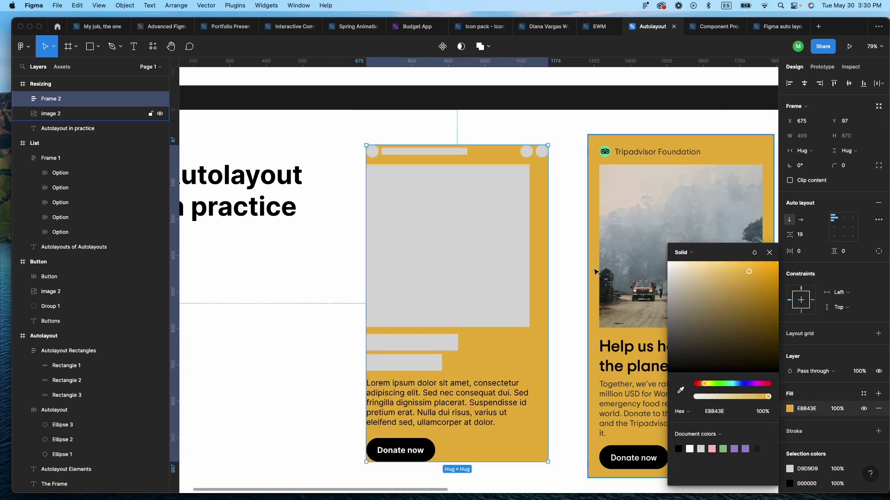
left_click(770, 253)
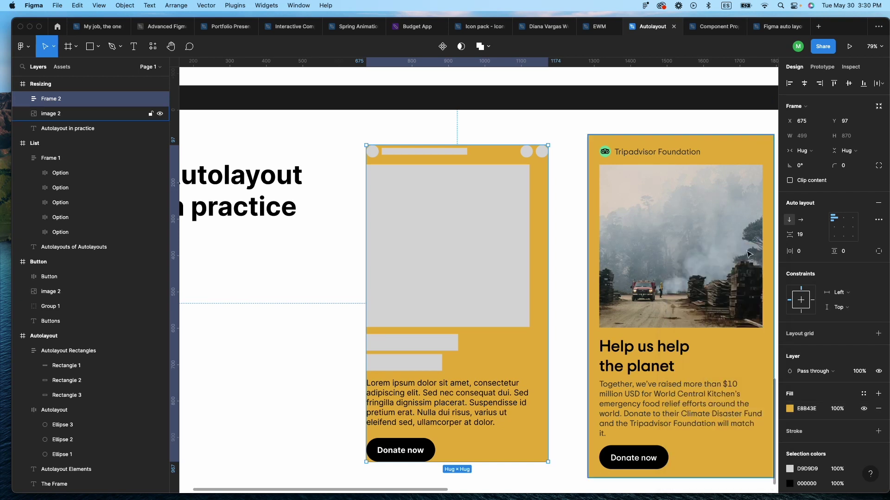
Set the card frame's padding to 16 on all sides
left_click(805, 252)
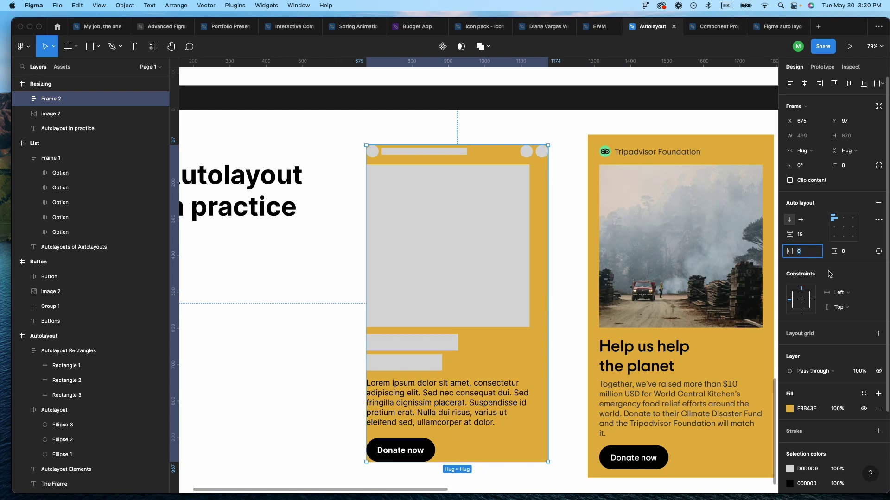
type("16")
key("Return")
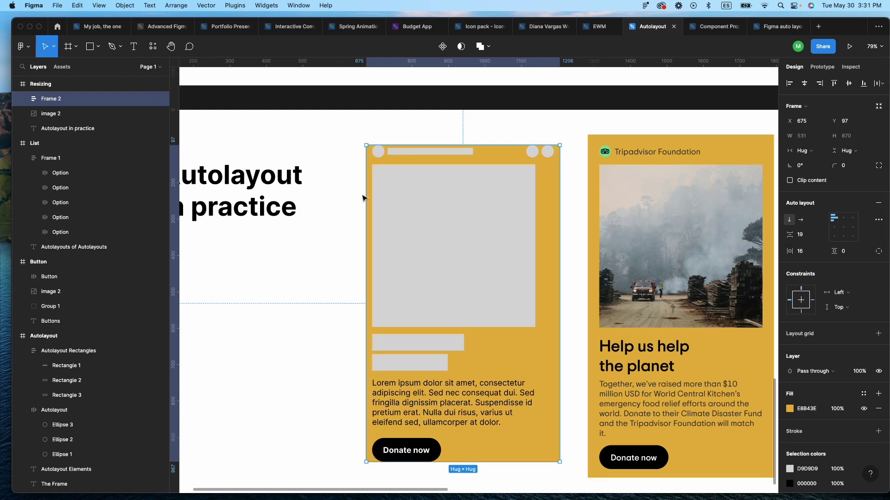
left_click(367, 302)
type("16")
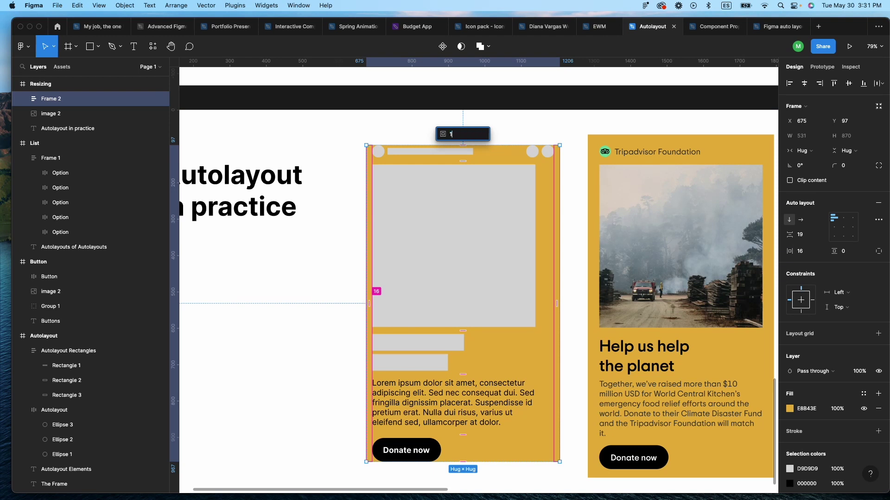
key("Return")
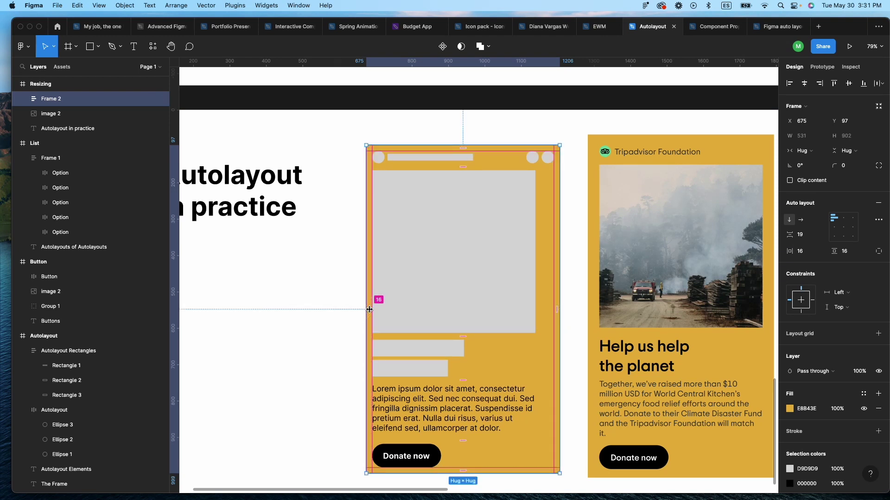
Set the card frame's padding to 32 on all sides and align the card's top edge with the reference card
left_click(435, 148)
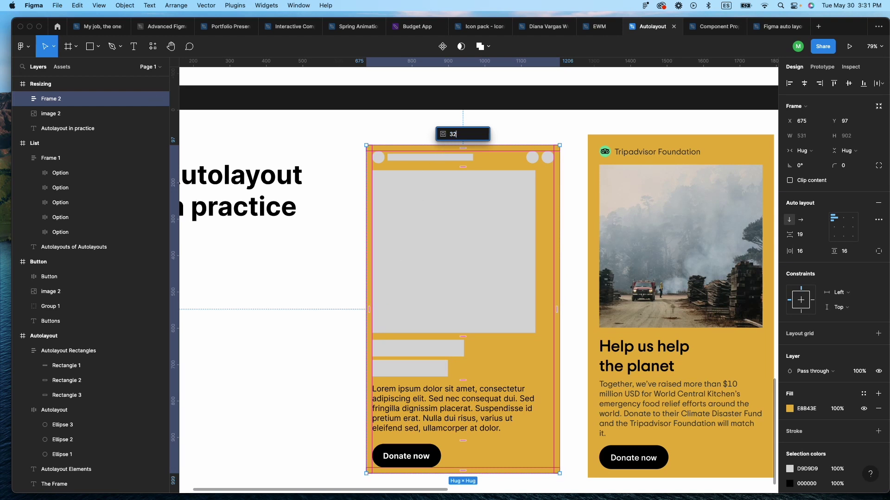
key("Return")
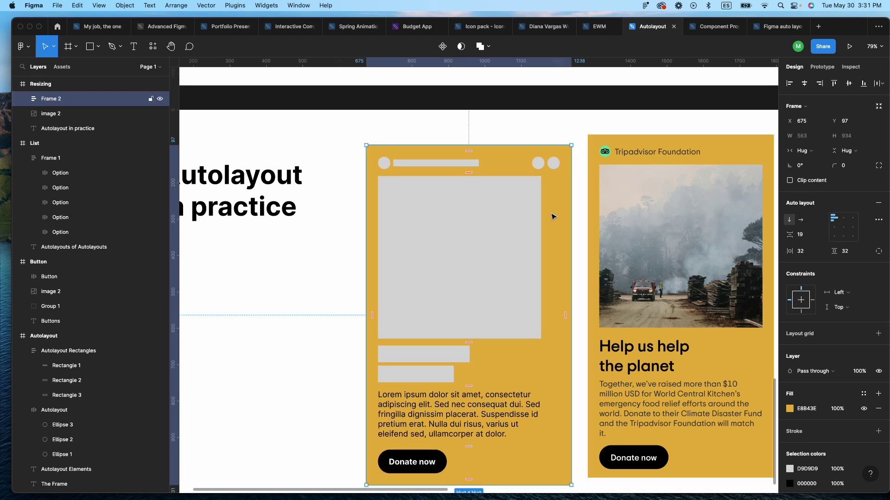
left_click_drag(552, 214, 554, 211)
left_click(352, 240)
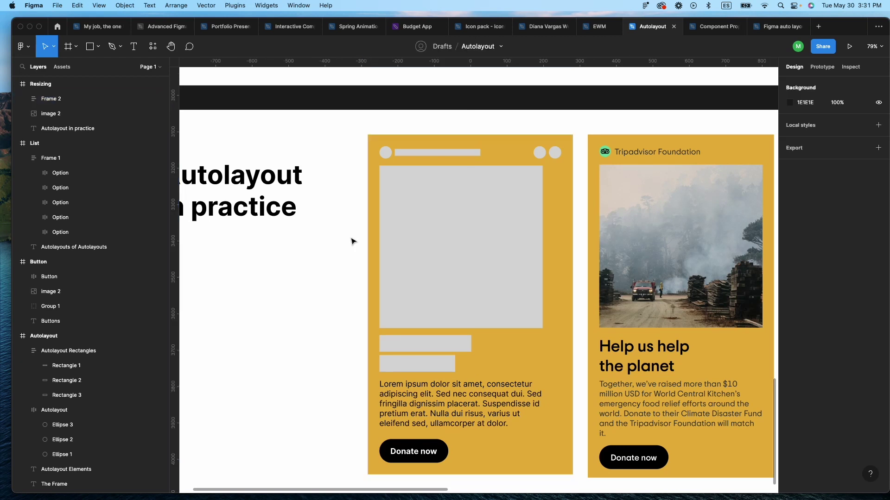
Try narrowing the card frame to a fixed width of about 522, and restore its width to hug contents
left_click(532, 192)
scroll(649, 191, "right", 2)
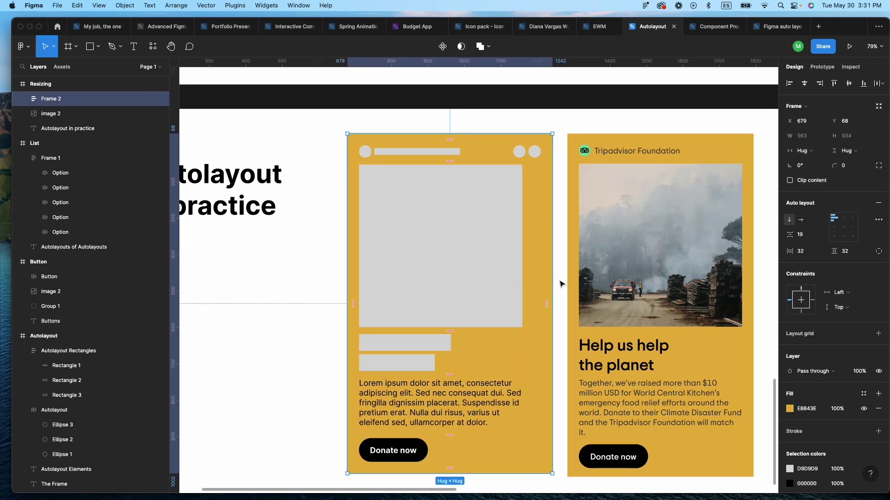
left_click(526, 154)
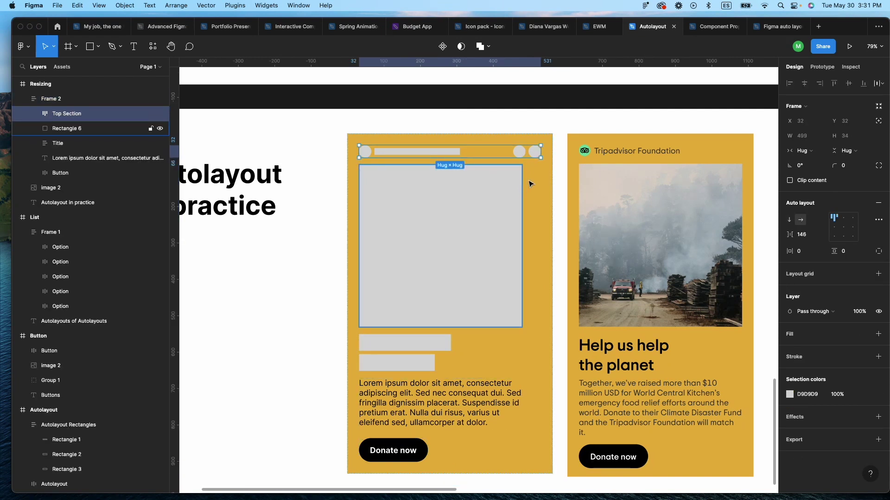
left_click(549, 195)
left_click_drag(553, 215, 518, 210)
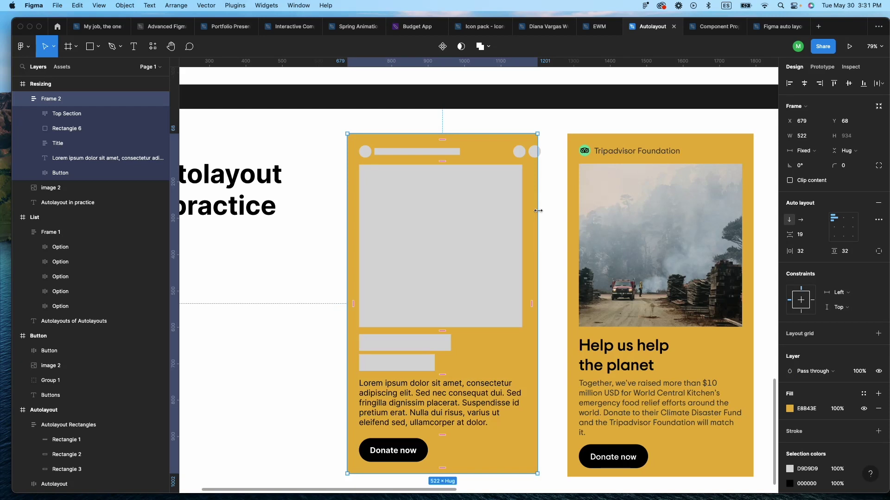
double_click(538, 210)
Try setting the large image placeholder's width to fill container, and undo the change
left_click(461, 232)
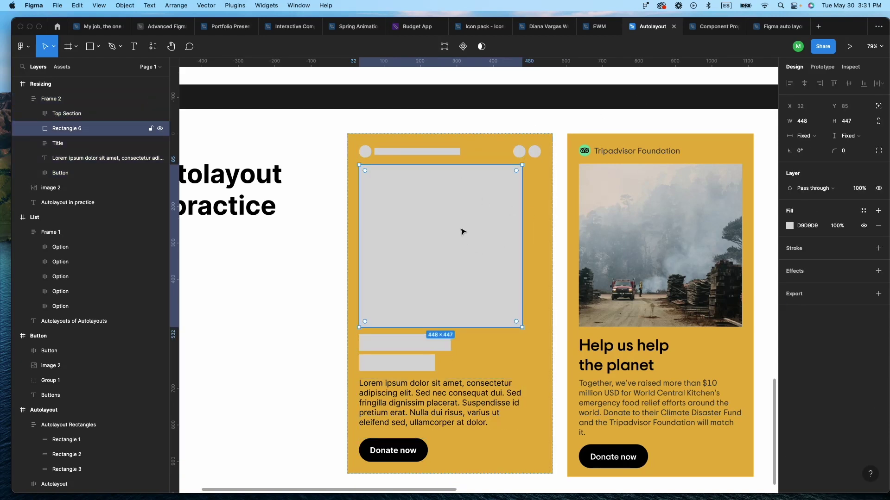
left_click(805, 136)
left_click(810, 147)
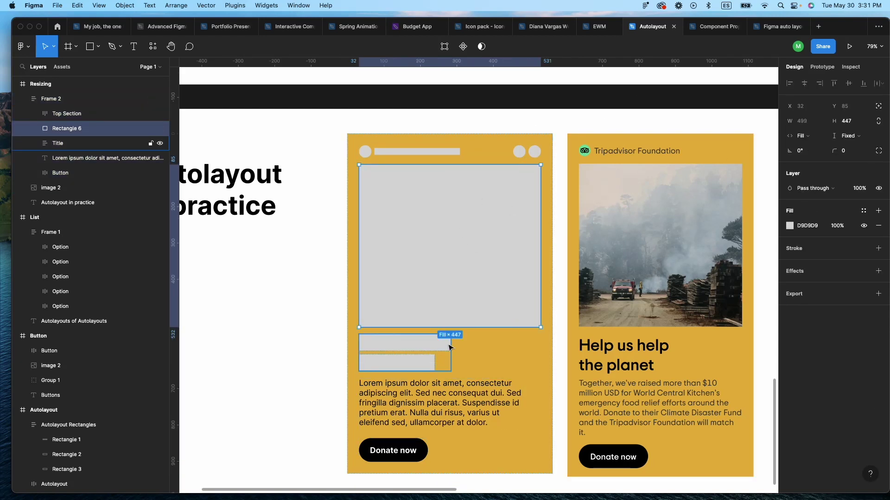
key("ctrl+z")
left_click(563, 203)
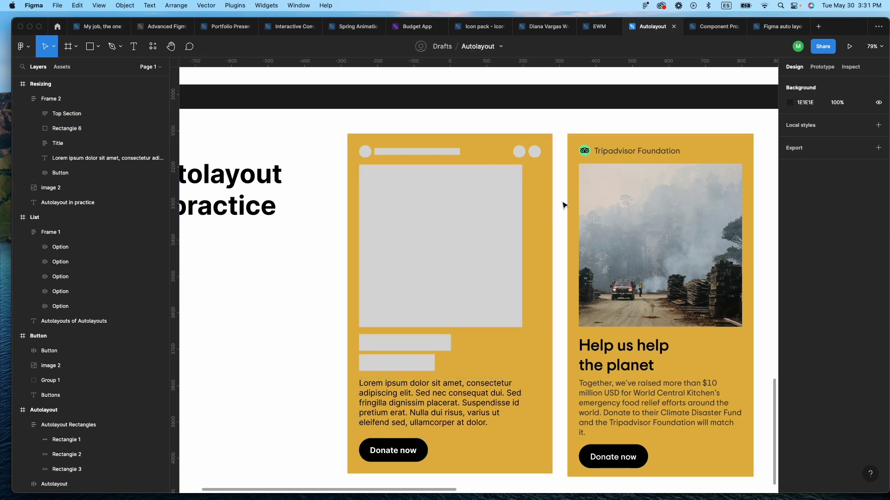
Place a vertical guide along the far edge of the large image placeholder, on the side under the Icons frame
left_click(540, 224)
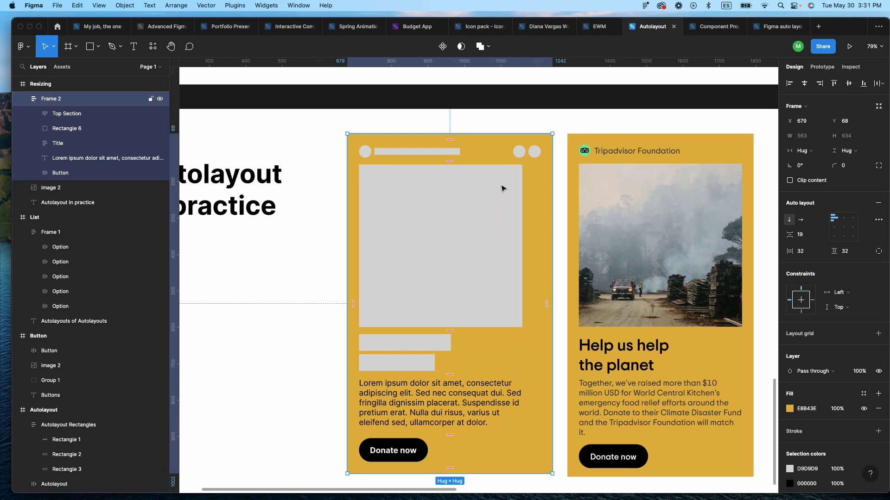
double_click(450, 156)
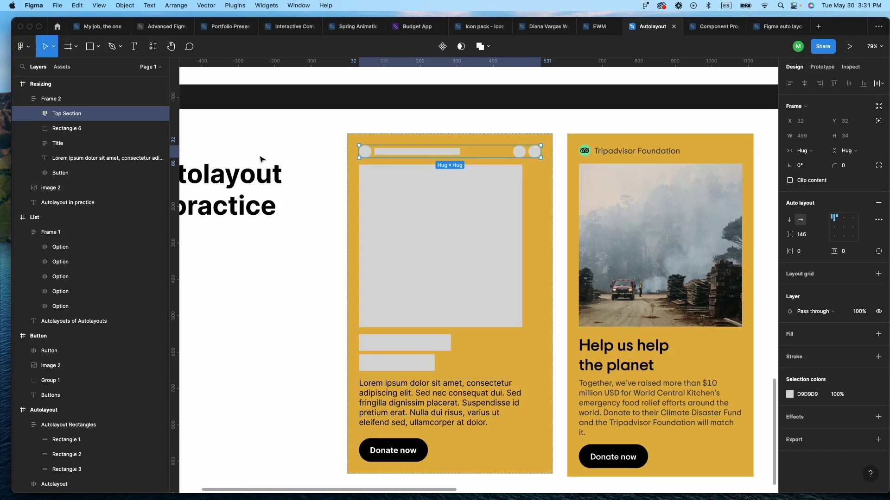
left_click_drag(174, 155, 522, 159)
left_click(482, 155)
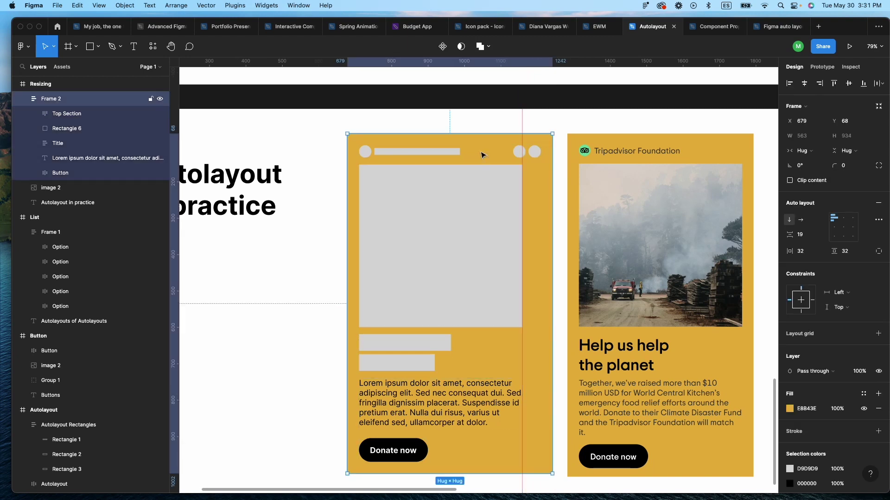
Try narrowing the Top Section frame towards the guide, and undo the resize
left_click(457, 153)
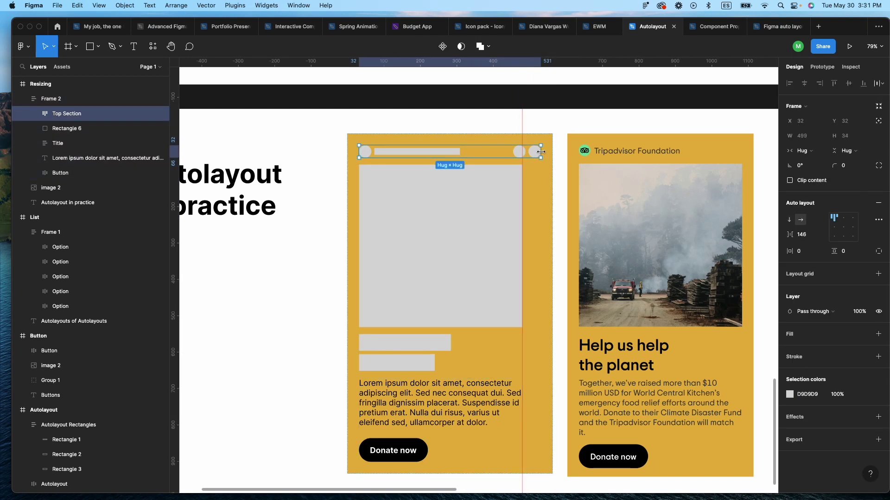
left_click_drag(541, 151, 516, 152)
key("super+z")
left_click(479, 115)
left_click(479, 155)
mouse_move(540, 151)
left_mouse_down()
mouse_move(518, 152)
mouse_move(541, 153)
left_mouse_up()
double_click(384, 155)
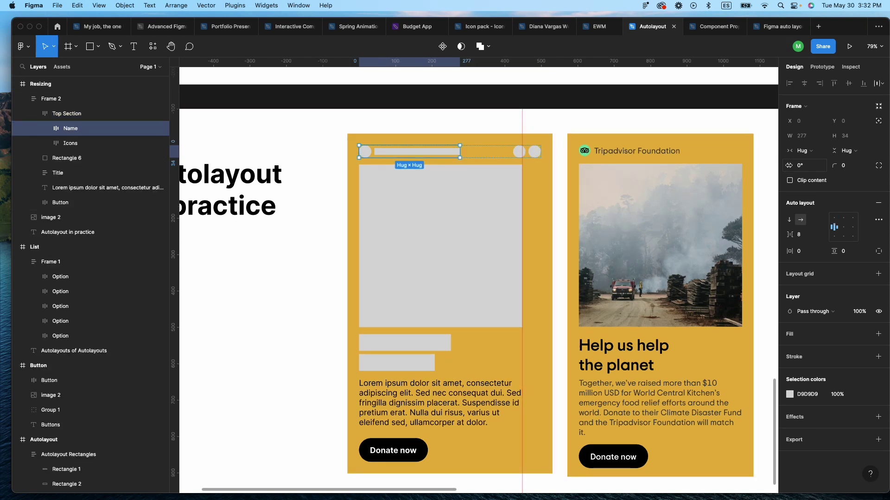
left_click(802, 154)
left_click(801, 154)
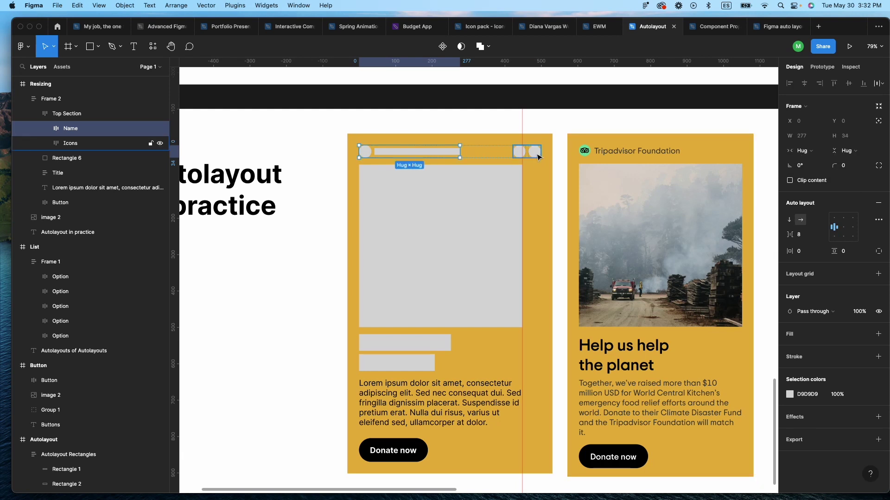
key("Escape")
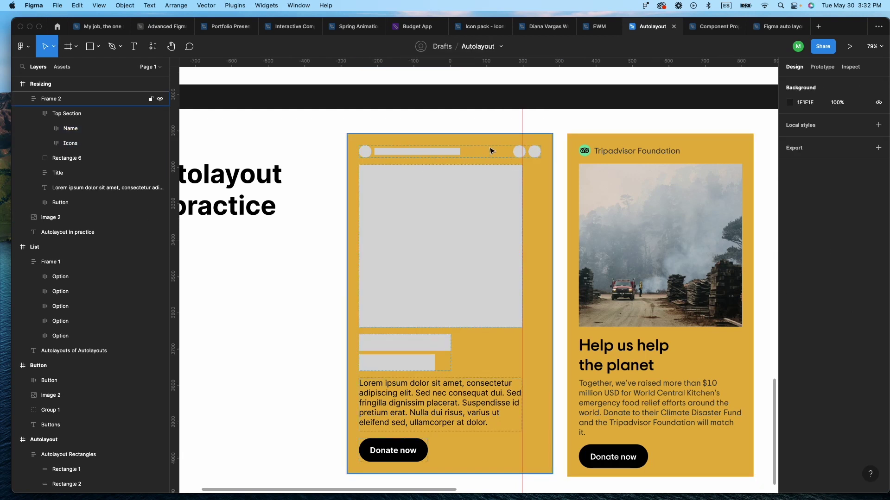
Narrow the Top Section frame to the vertical guide so its width matches the large image placeholder
left_click(492, 152)
left_click(492, 149)
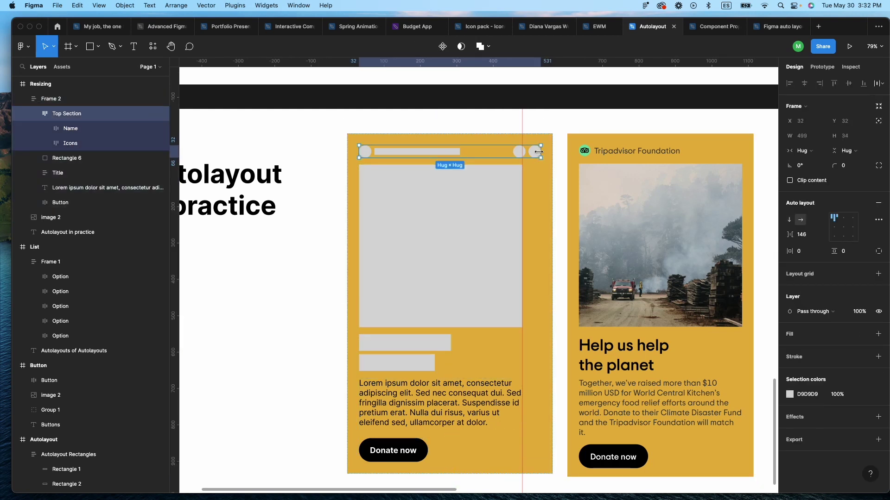
left_click_drag(539, 151, 523, 150)
left_click(453, 122)
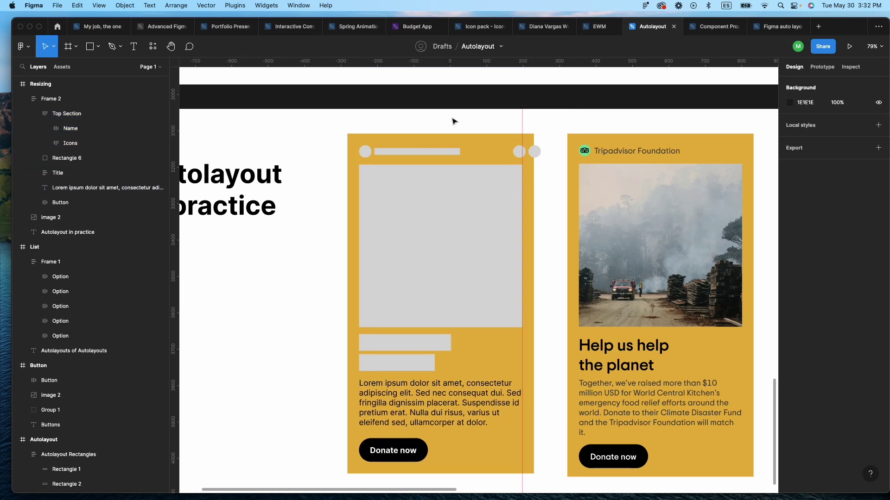
Try setting the Icons frame's width to fill container, and undo the change
left_click(512, 156)
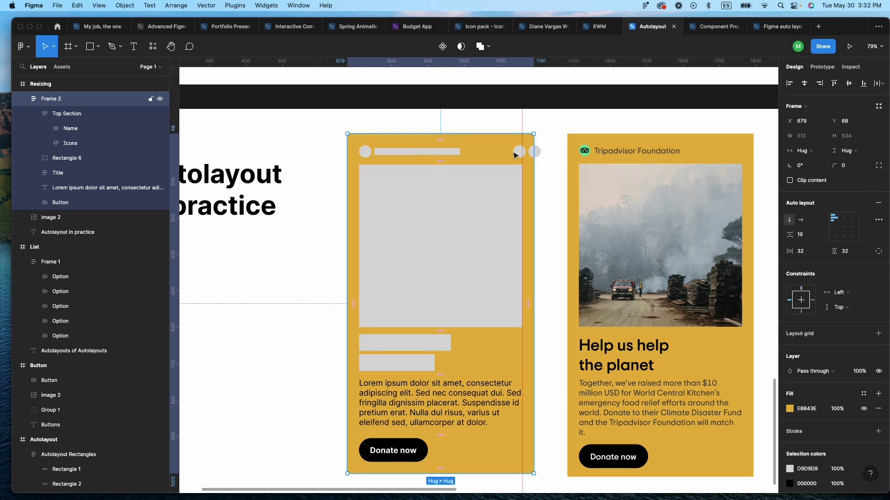
left_click(515, 156)
left_click(534, 154)
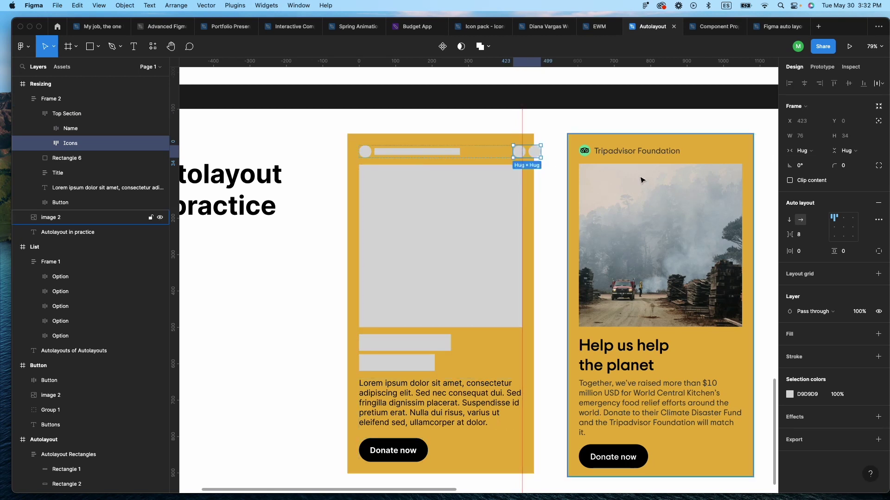
left_click(802, 156)
left_click(807, 161)
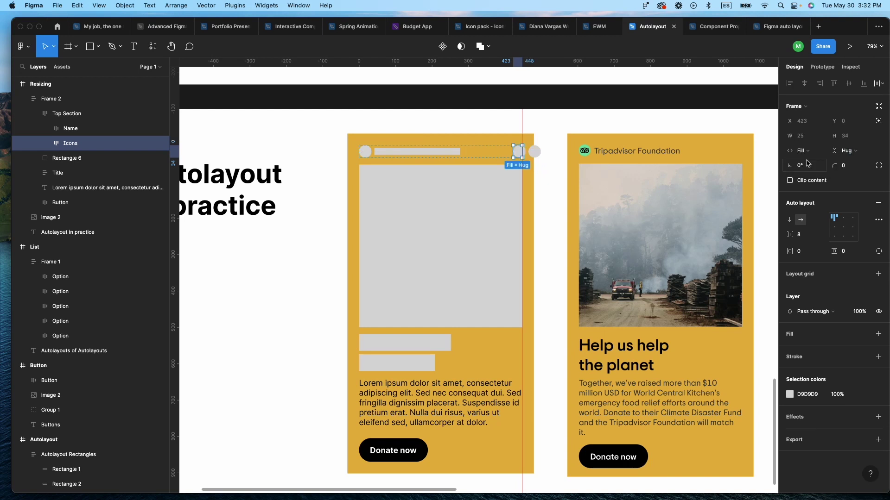
key("ctrl+z")
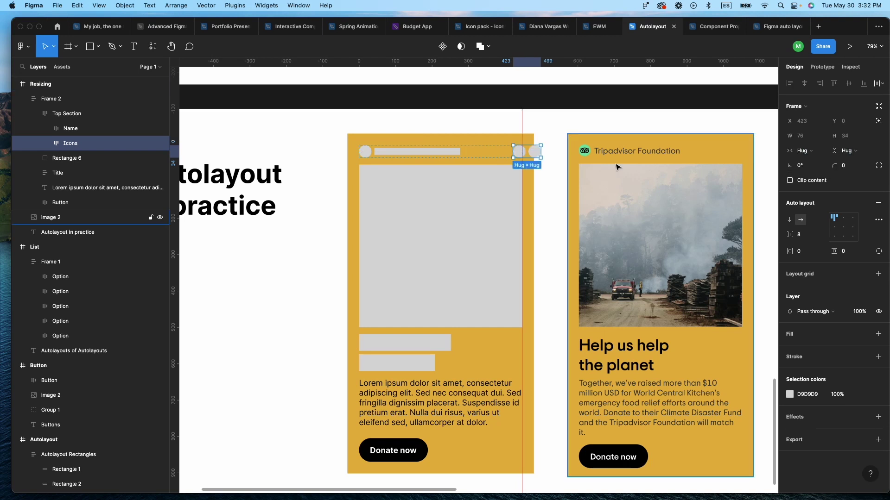
Set the Name frame's horizontal resizing to fill container inside the Top Section
left_click(485, 149)
double_click(418, 152)
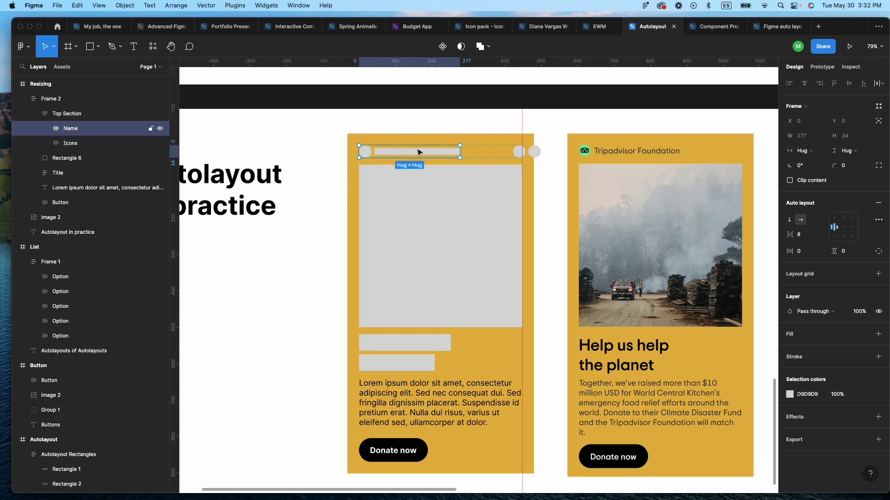
left_click(801, 150)
left_click(815, 161)
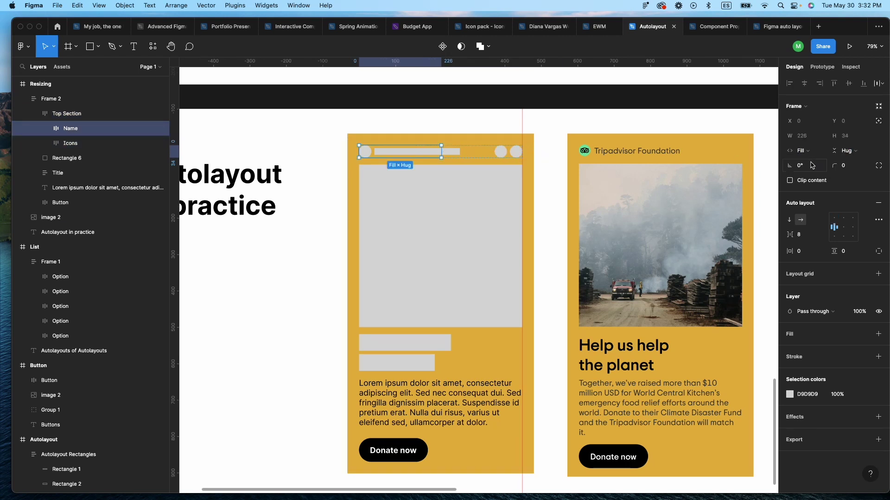
Try switching the Icons frame from hug contents to fill container width, and undo it
left_click(506, 156)
left_click(798, 151)
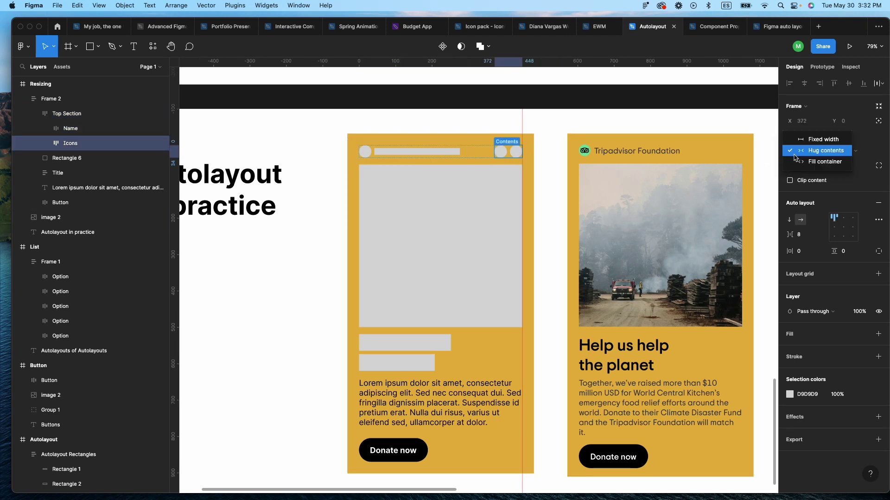
left_click(796, 161)
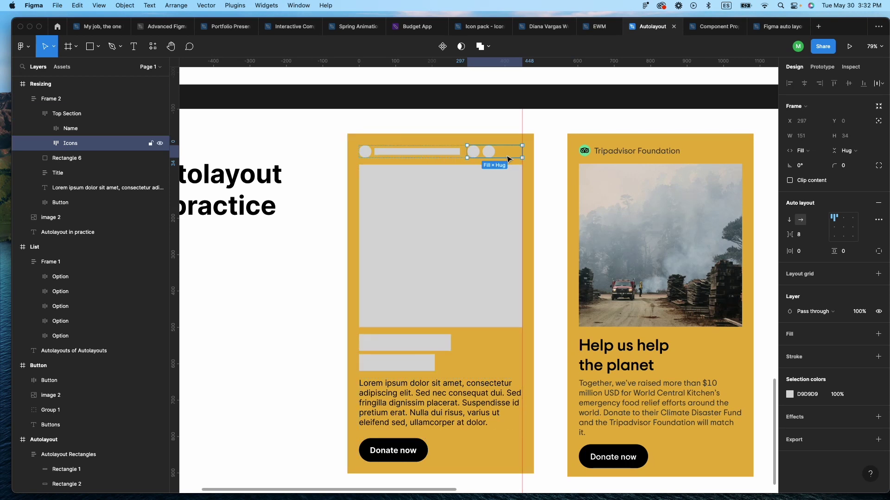
double_click(467, 152)
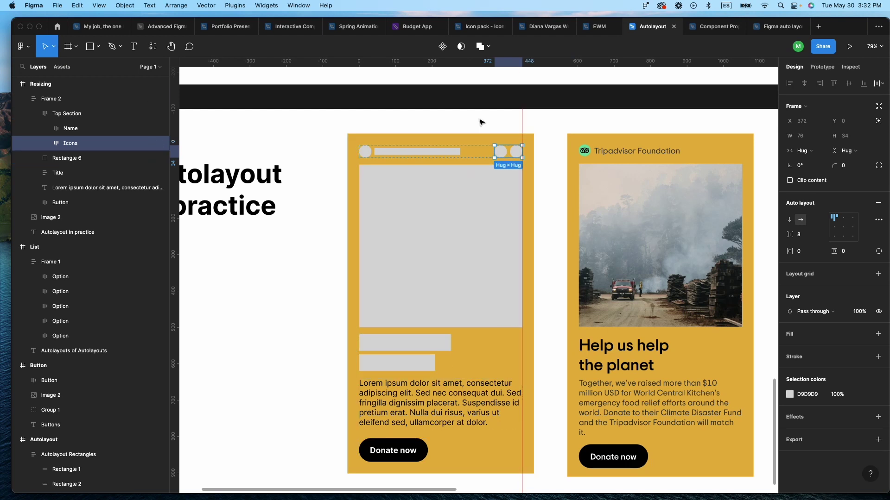
Set the Top Section frame's width to fill container so it follows the card's width
left_click(478, 148)
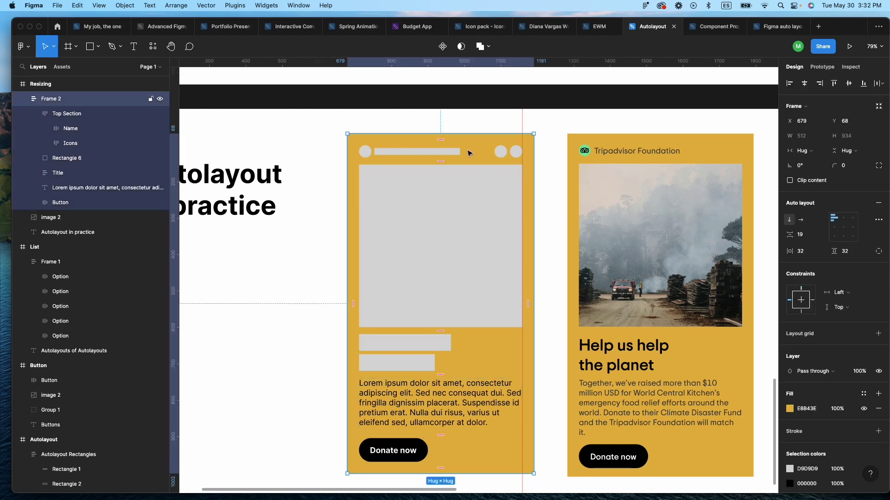
left_click(433, 155)
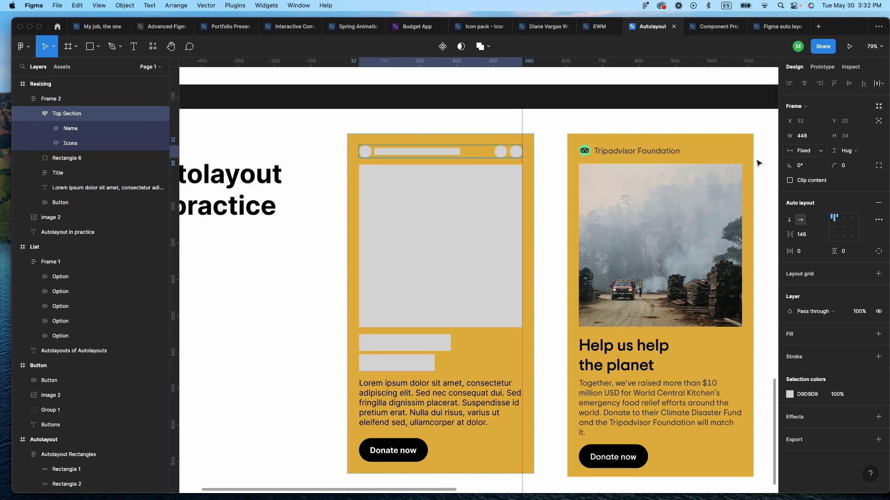
left_click(808, 153)
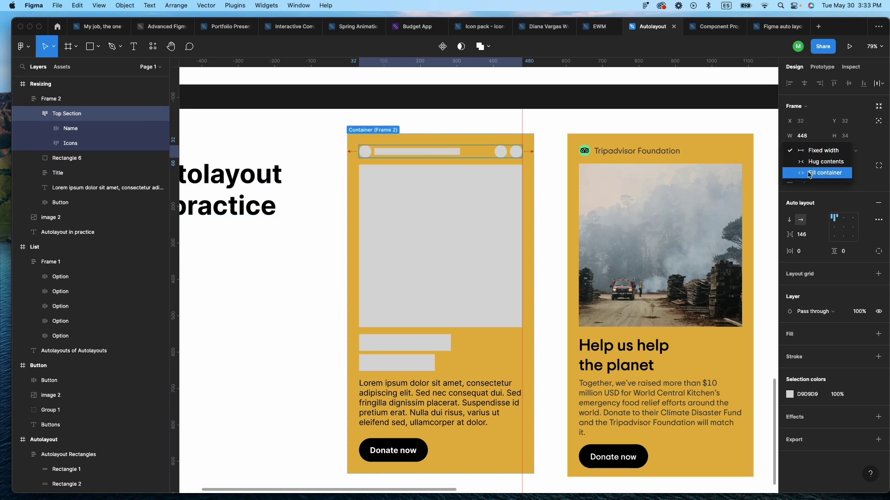
left_click(810, 175)
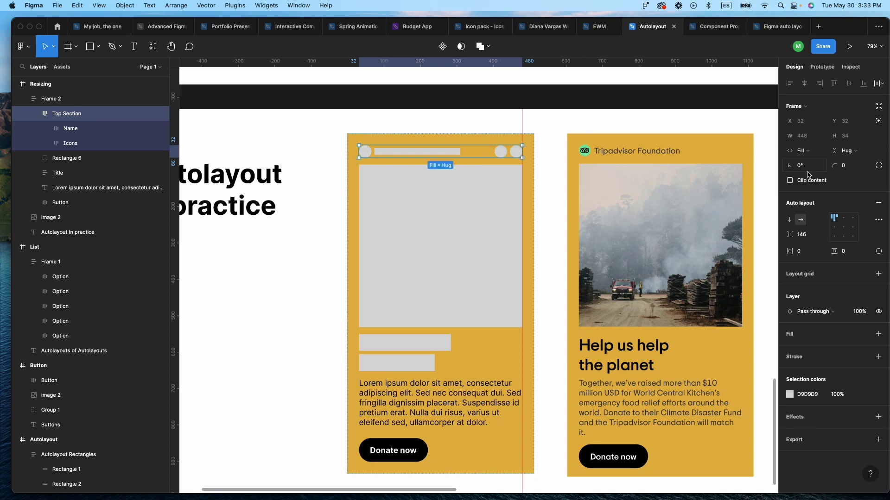
Review the nested header frames and the Top Section frame's horizontal resizing options
double_click(455, 153)
left_click(487, 131)
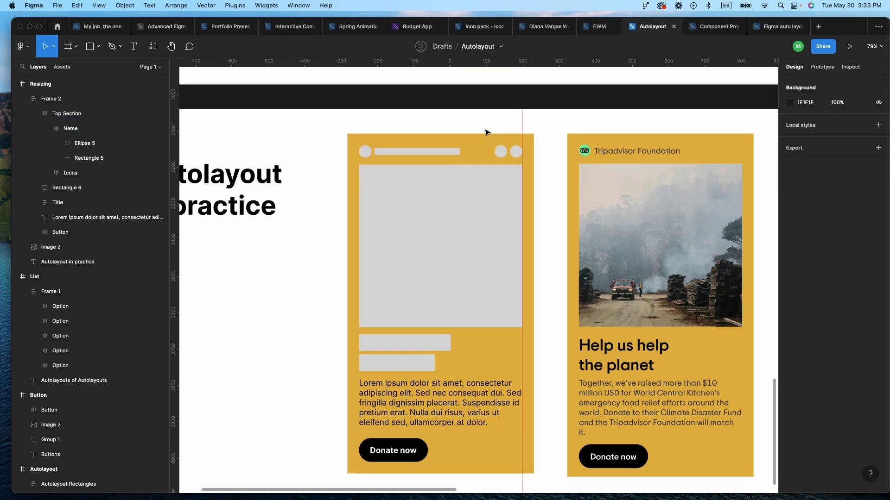
left_click(443, 158)
left_click(510, 133)
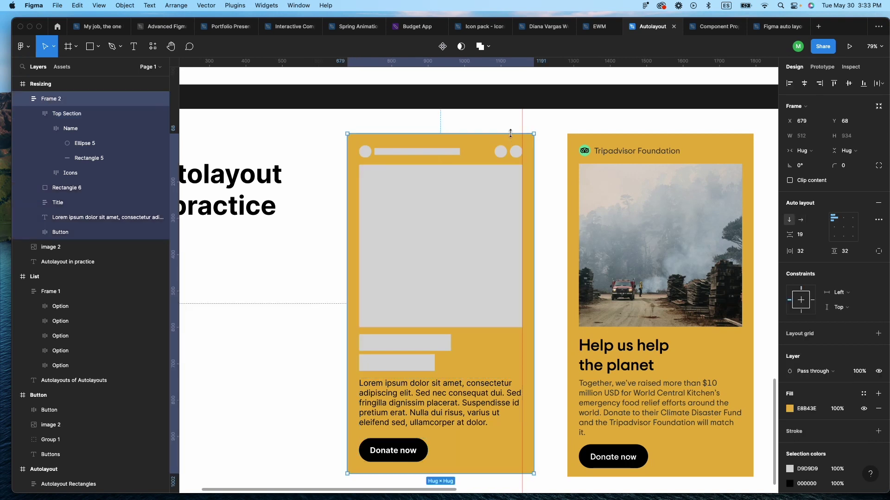
left_click(404, 158)
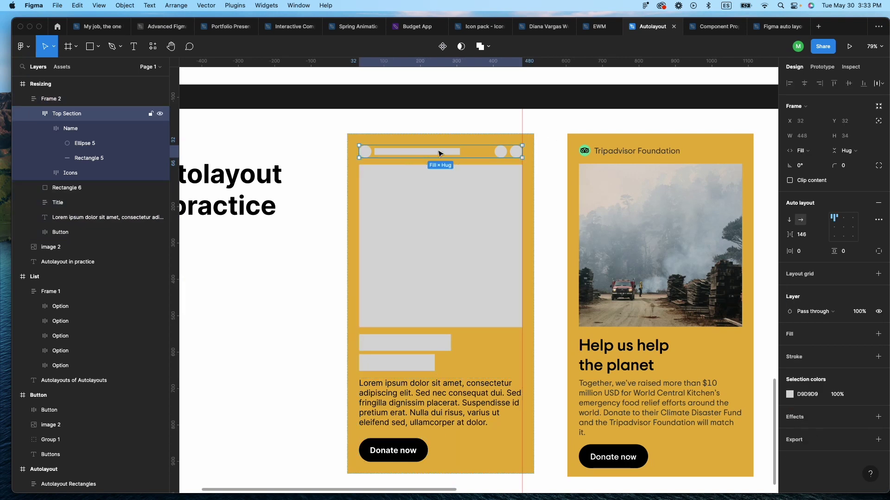
left_click(801, 155)
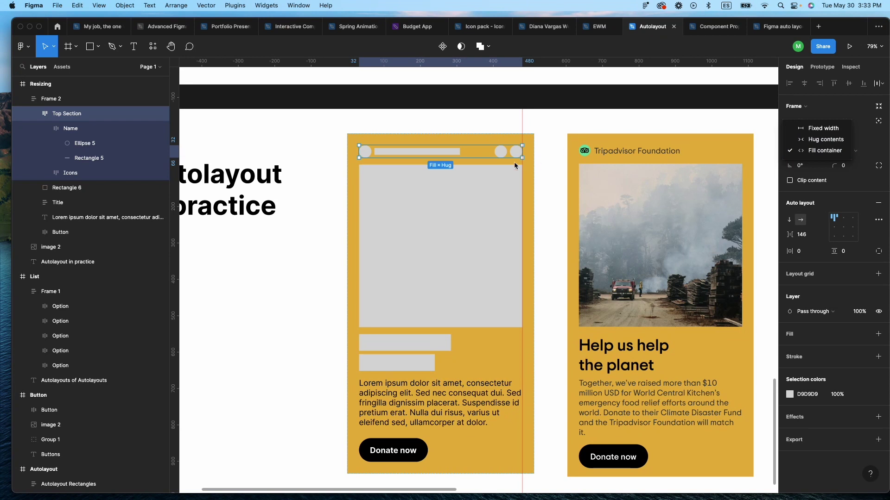
left_click(542, 159)
left_click(552, 214)
Set the widths of the large image placeholder and the Title frame to fill container
left_click(475, 225)
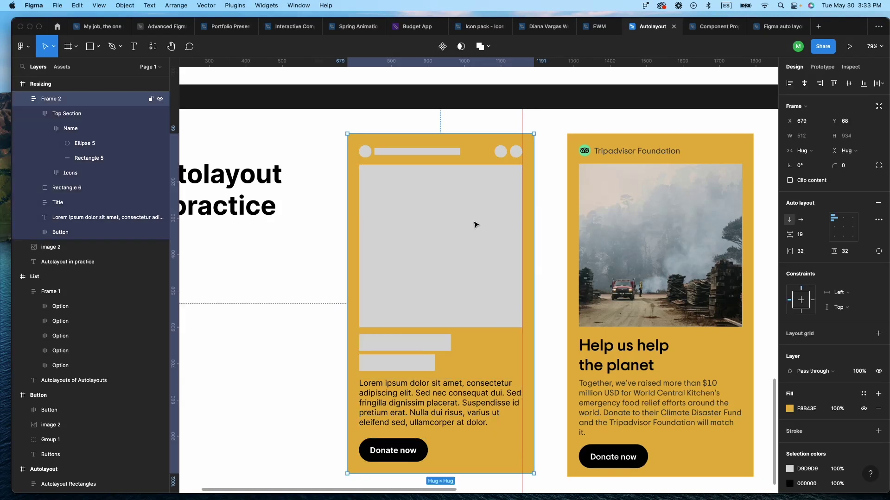
left_click(475, 225)
left_click(803, 136)
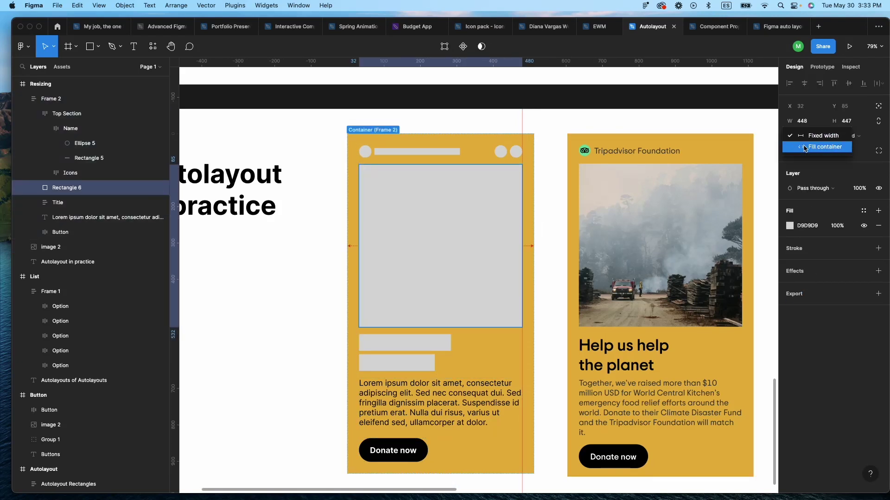
left_click(804, 148)
left_click(427, 357)
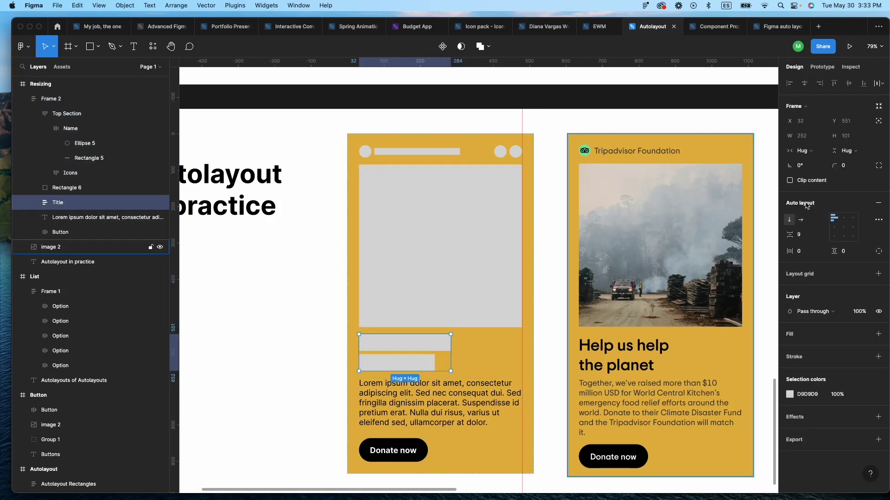
left_click(801, 151)
left_click(806, 161)
Set the Lorem ipsum paragraph's width to fill container and widen the card frame to 510
left_click(464, 410)
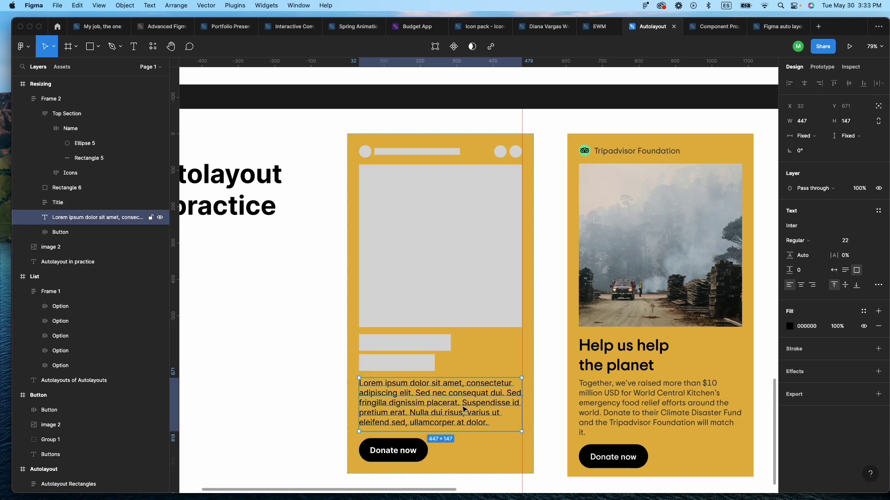
left_click(802, 136)
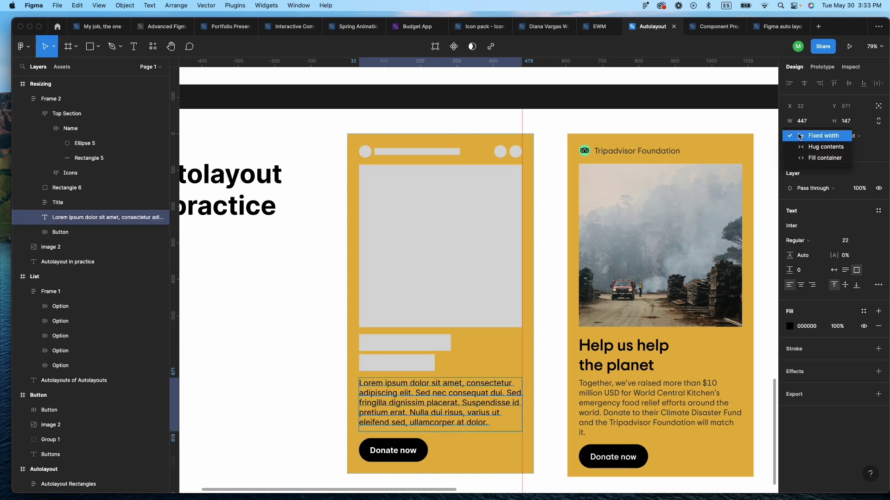
left_click(805, 158)
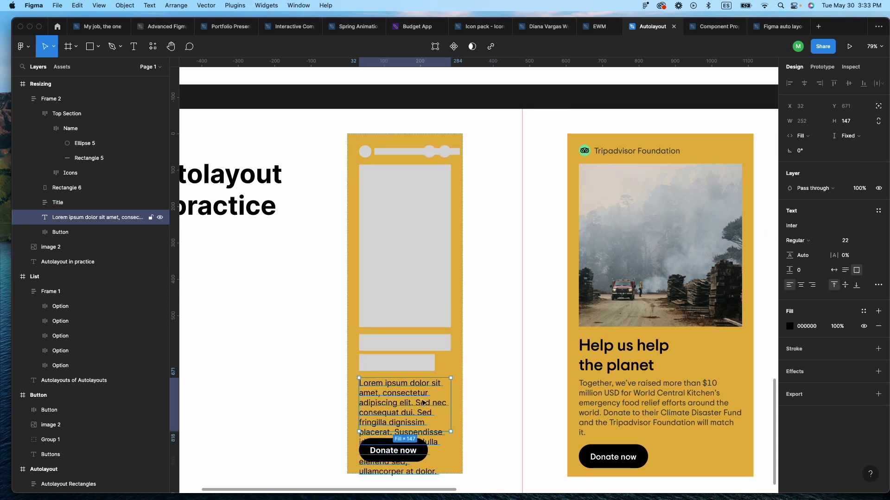
left_click(463, 317)
left_click_drag(462, 310, 533, 312)
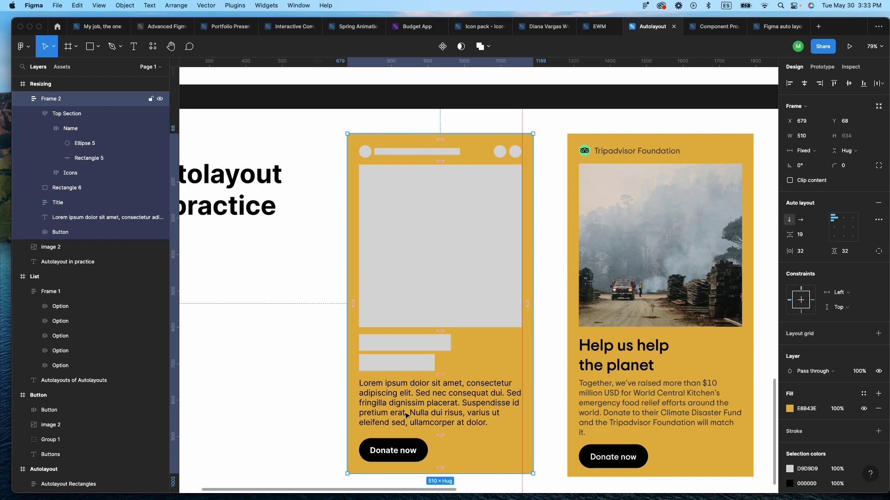
Try aligning the Donate now button's label to the bottom right within the button, and undo the change
left_click(389, 453)
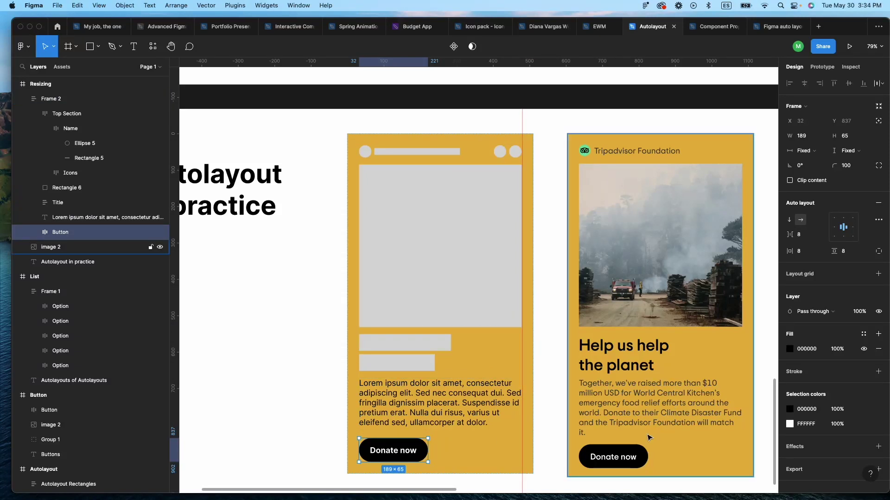
key("Escape")
left_click(398, 453)
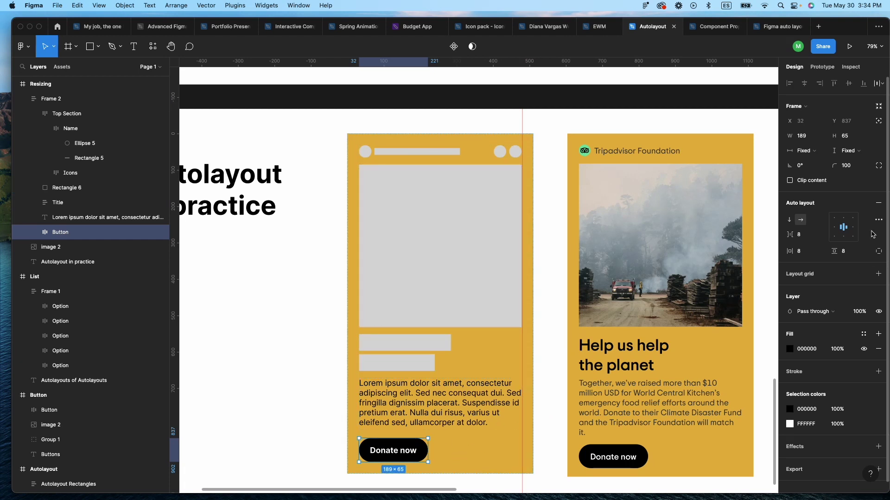
left_click(853, 238)
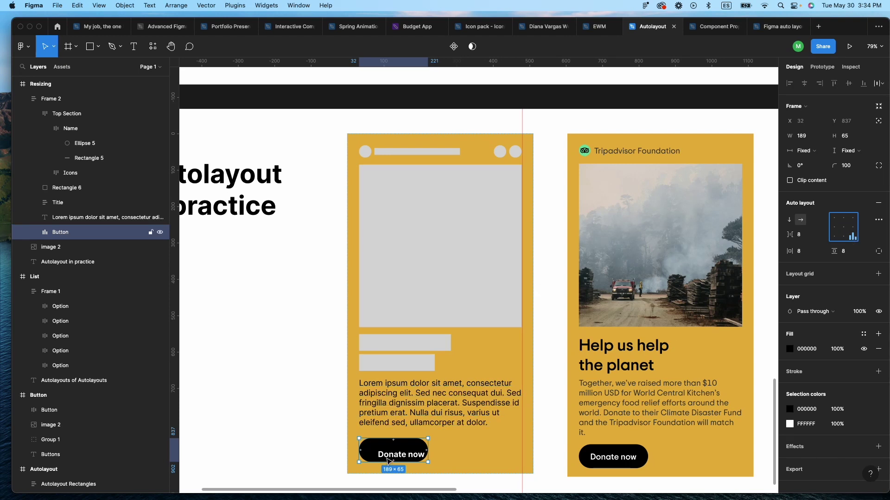
key("super+z")
left_click(278, 356)
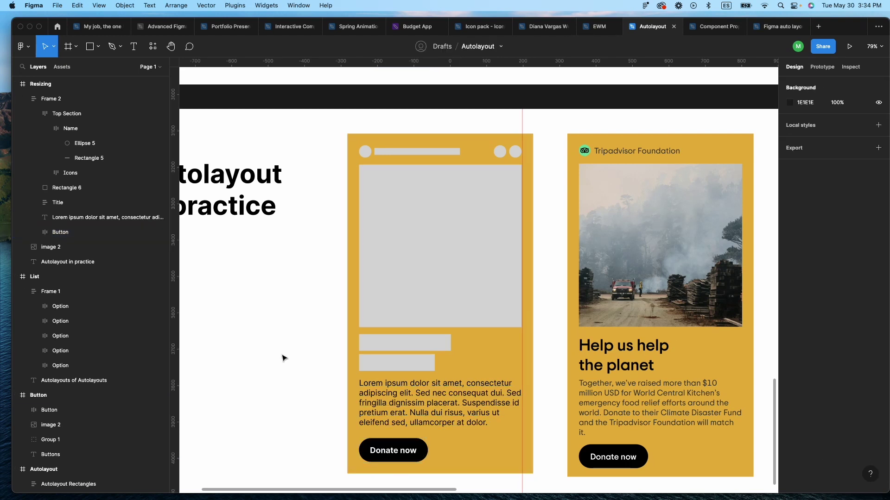
Align the card frame's contents to the bottom right and widen the card slightly towards the reference card
left_click(460, 175)
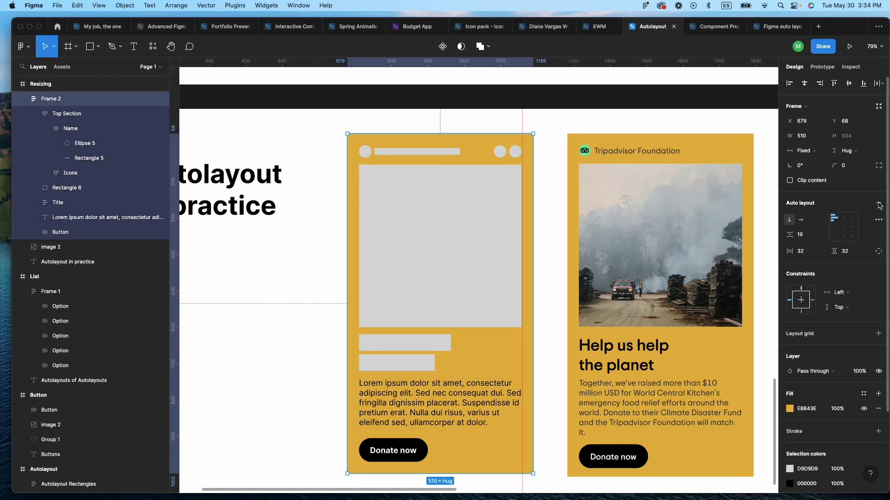
left_click(852, 238)
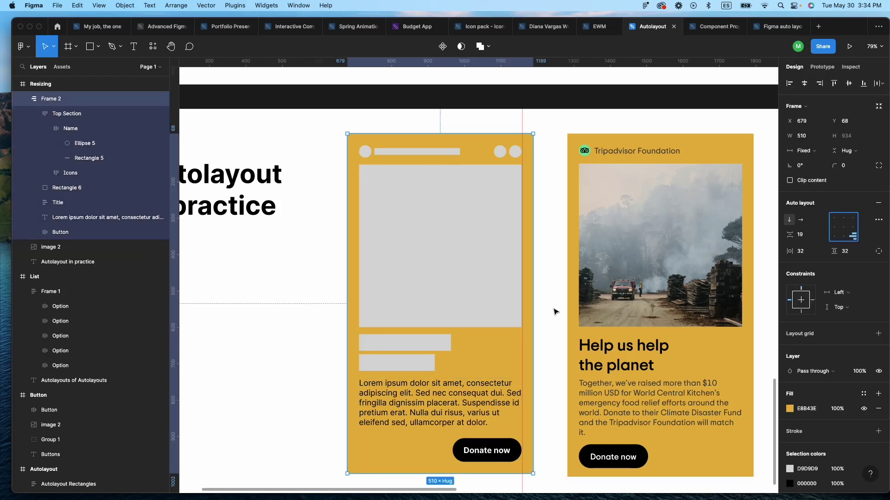
mouse_move(533, 280)
left_mouse_down()
mouse_move(703, 281)
mouse_move(531, 280)
mouse_move(543, 280)
left_mouse_up()
Wrap the Donate now button in its own auto layout frame and set that frame's vertical padding to 0
left_click(496, 451)
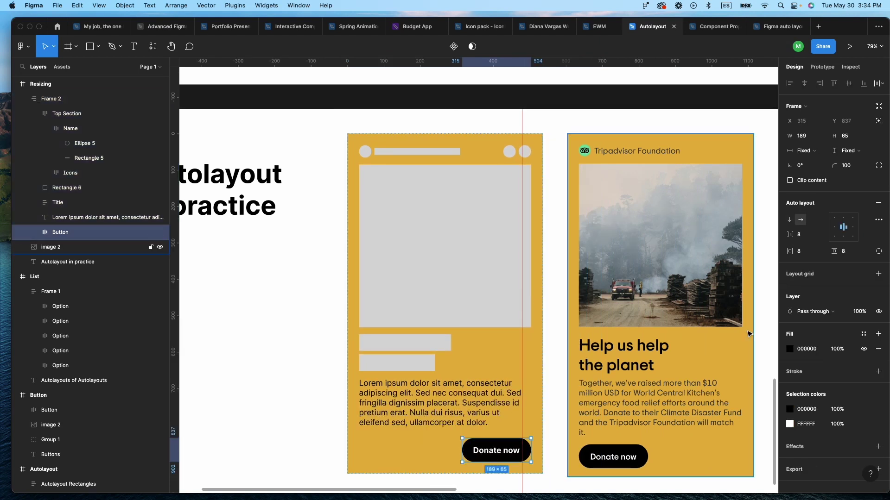
key("shift+a")
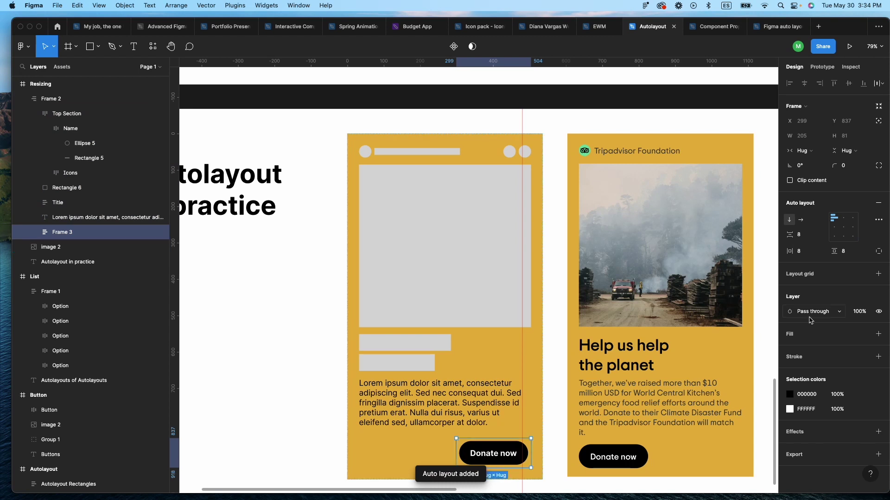
left_click(847, 252)
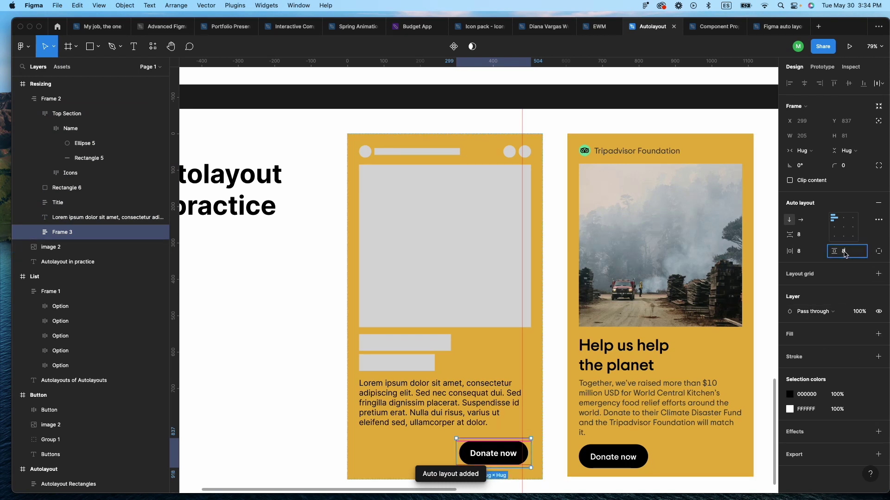
type("0")
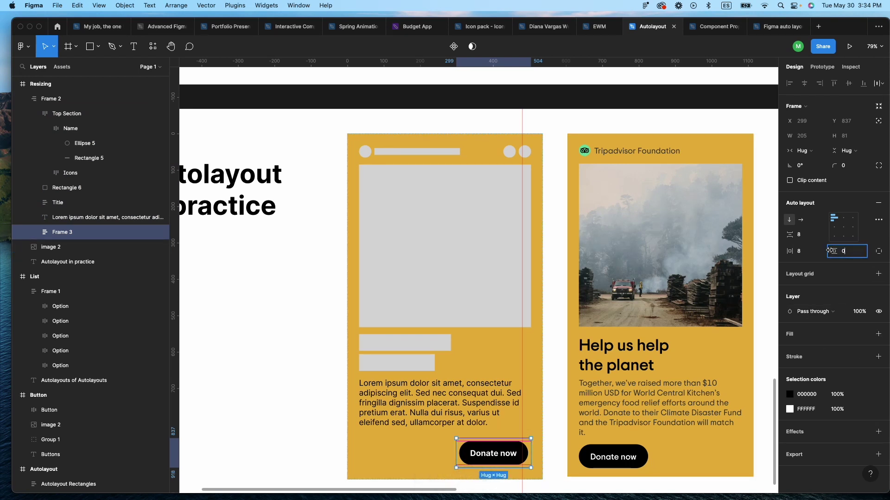
key("Tab")
type("0")
key("BackSpace")
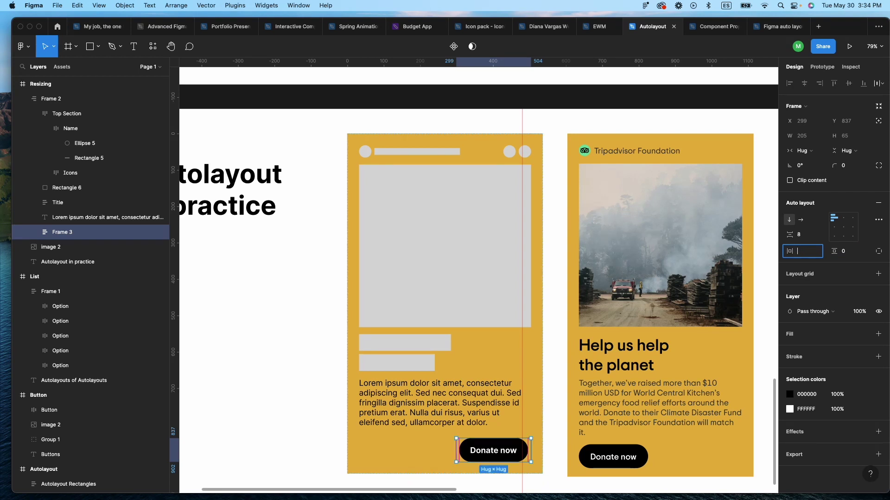
Set the button's wrapper frame to fill container width and align its contents to the bottom right
left_click(802, 150)
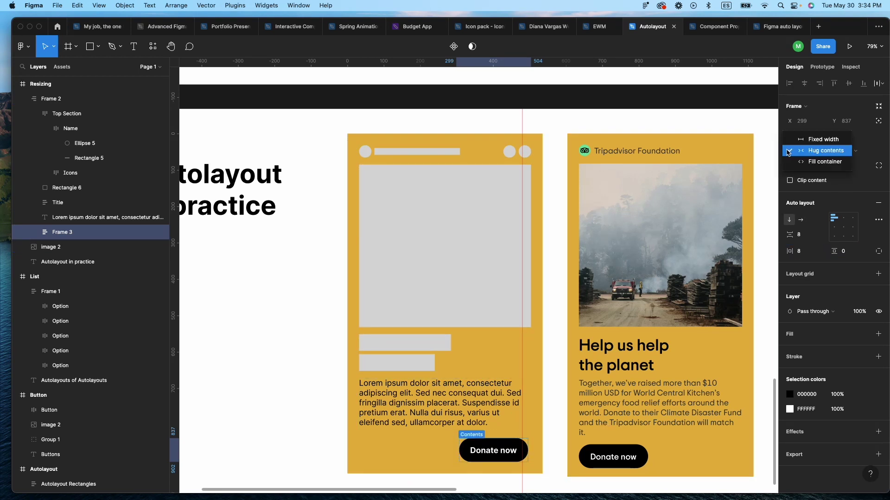
left_click(816, 162)
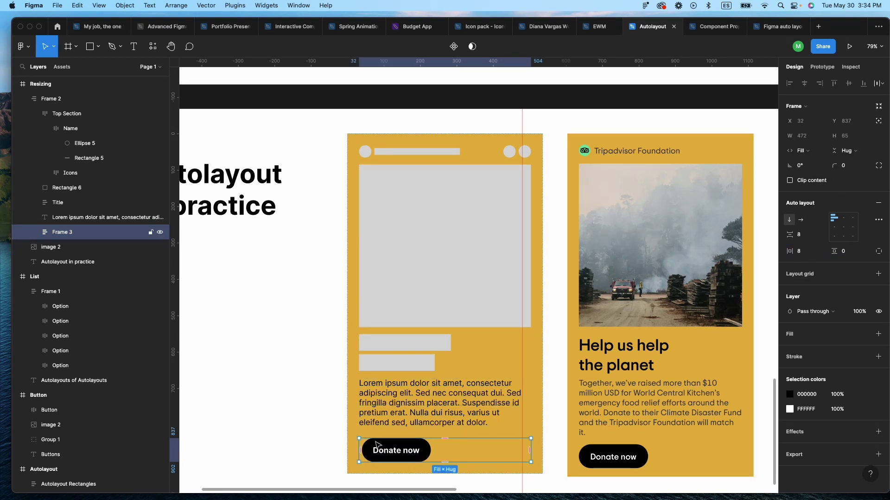
left_click(852, 236)
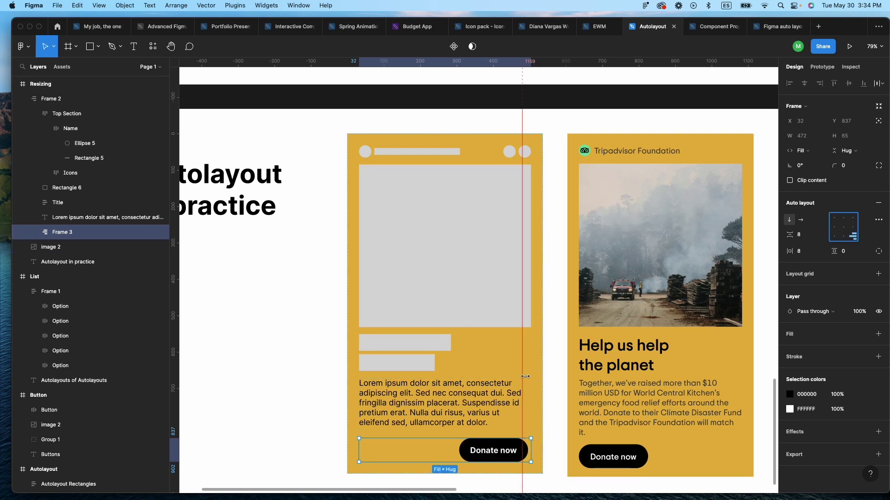
key("Escape")
key("Escape")
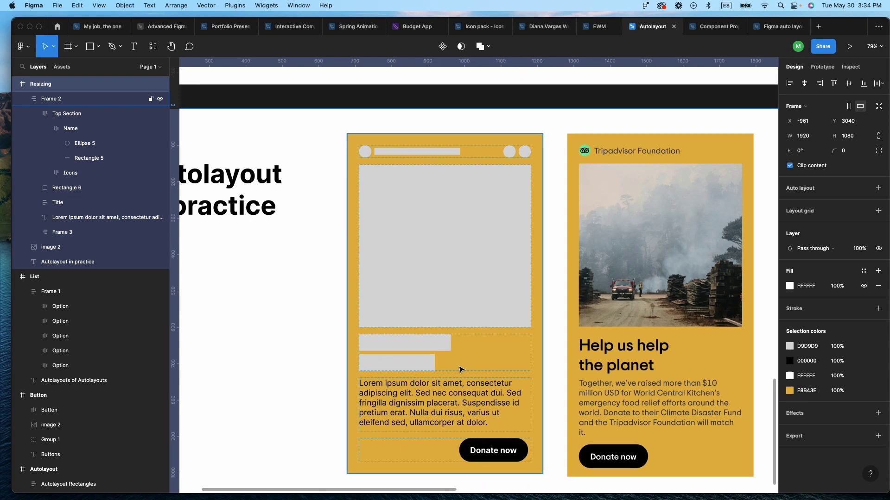
Narrow the card frame to about 201 px and widen it again to 506 px to test its resizing
left_click(538, 356)
left_click_drag(543, 354, 523, 339)
left_click_drag(523, 338, 421, 344)
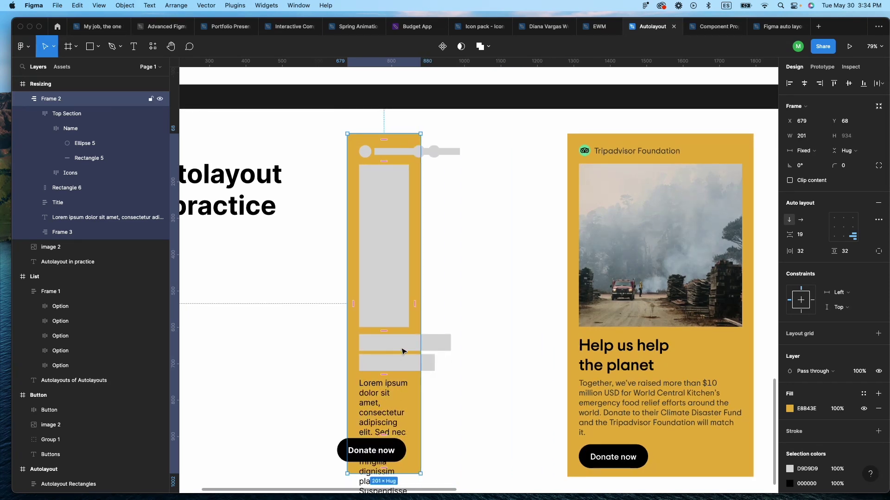
left_click_drag(420, 311, 531, 312)
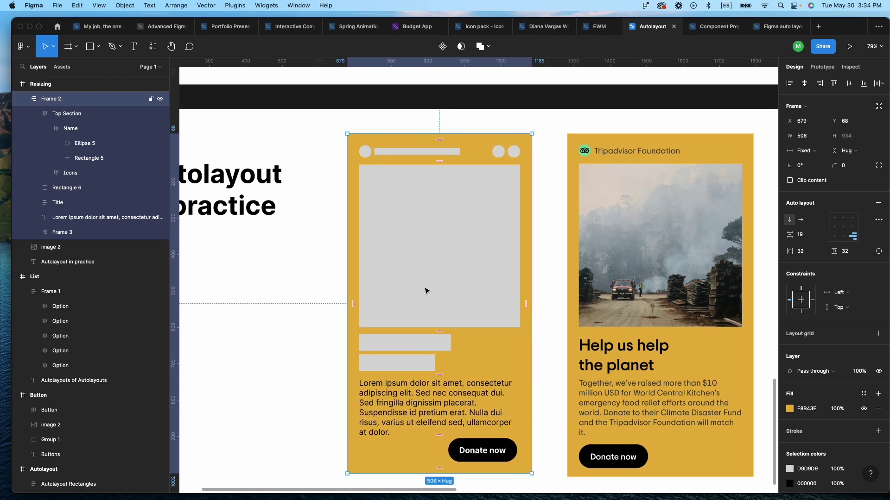
Try setting both grey title placeholder rectangles to fill container width
left_click(417, 344)
double_click(417, 344)
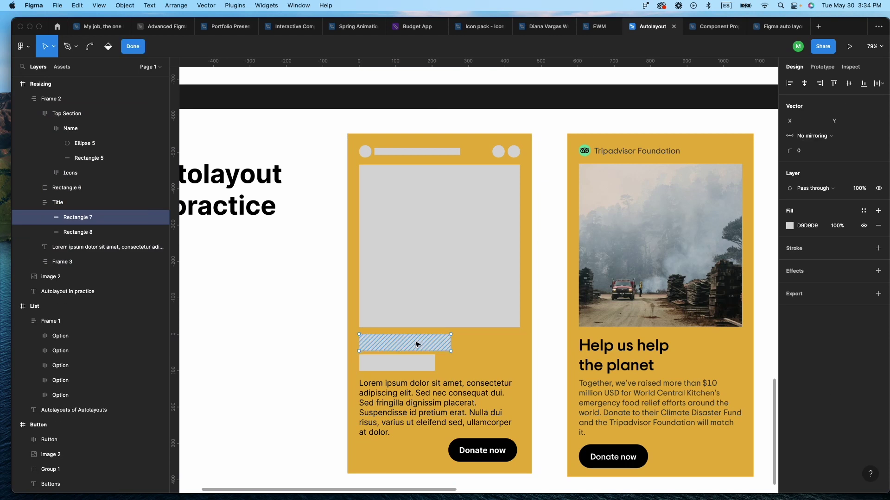
key("Escape")
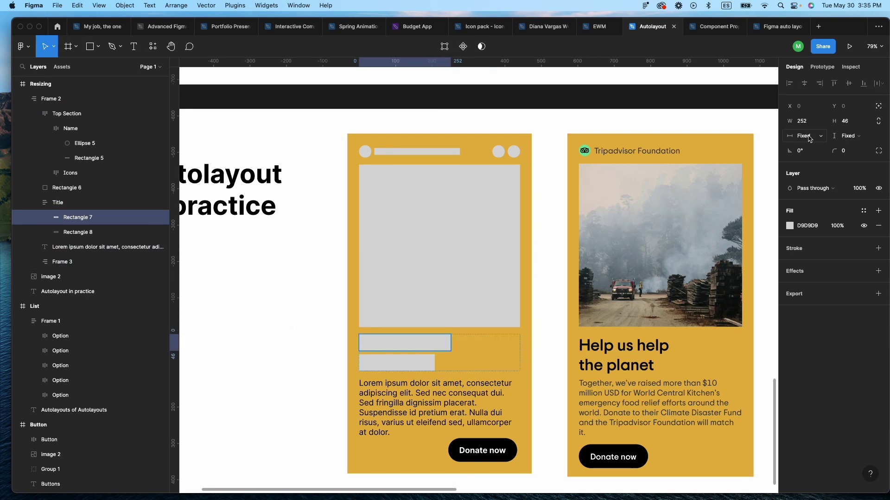
left_click(806, 136)
left_click(810, 147)
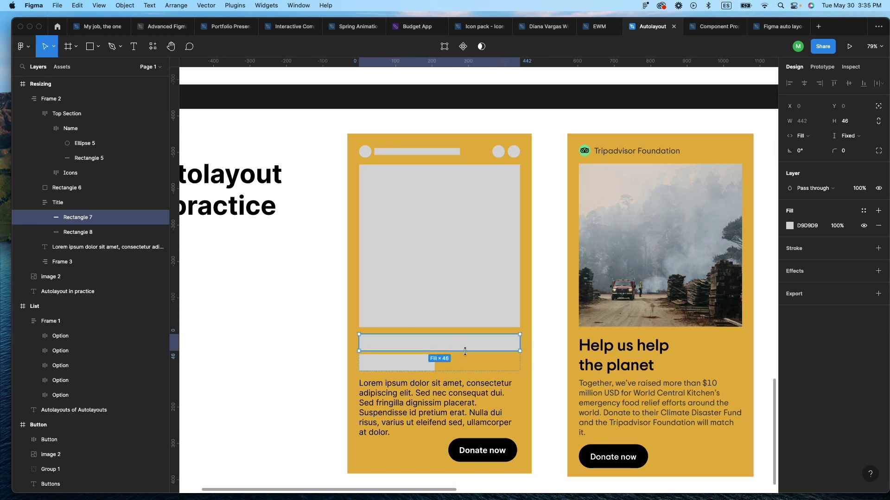
left_click(408, 363)
left_click(804, 136)
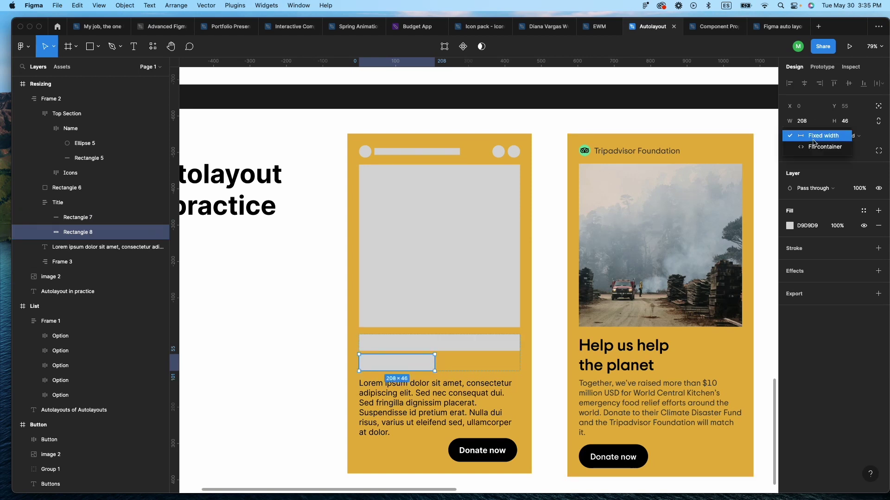
left_click(815, 147)
key("Escape")
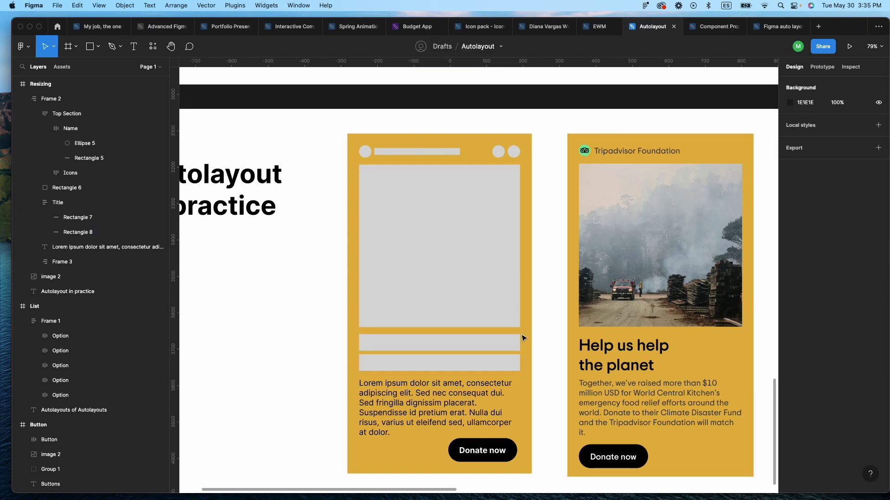
Undo the fill container widths of both title placeholder rectangles
double_click(448, 154)
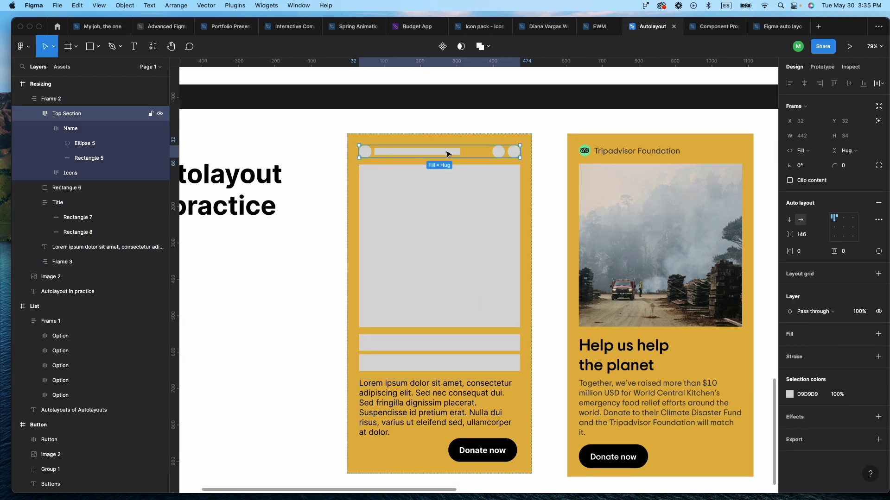
left_click(528, 310)
mouse_move(531, 314)
left_mouse_down()
mouse_move(433, 312)
mouse_move(558, 304)
mouse_move(471, 300)
mouse_move(546, 297)
mouse_move(470, 303)
mouse_move(473, 319)
mouse_move(550, 313)
mouse_move(531, 317)
left_mouse_up()
key("super+z")
key("super+shift+z")
key("super+z")
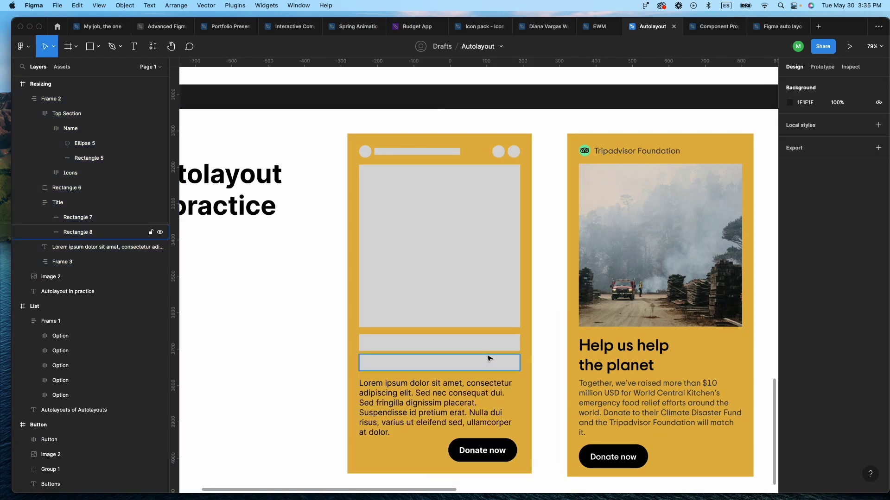
key("super+shift+z")
key("super+z")
key("super+z")
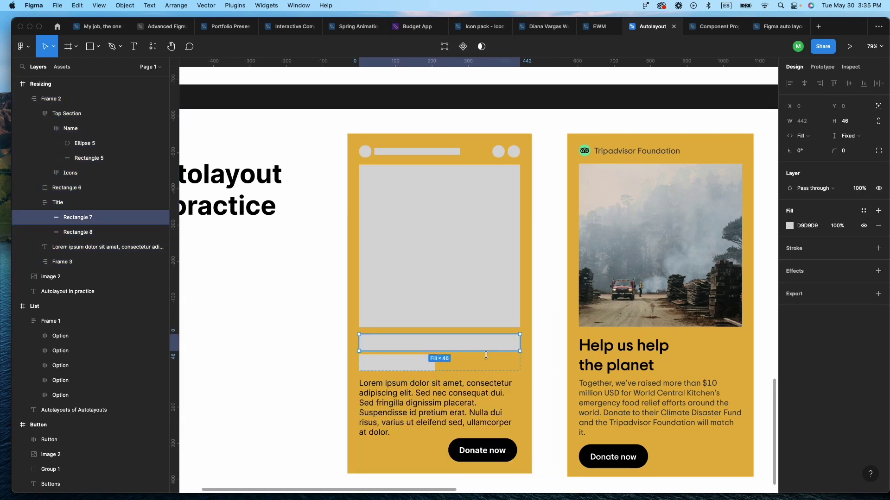
key("super+z")
key("super+shift+z")
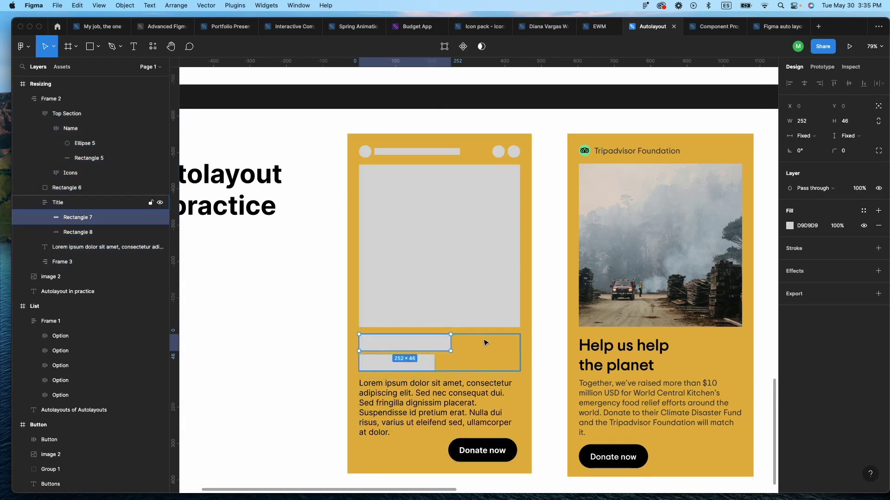
Check the Title frame's horizontal resizing options and leave them as they are
left_click(514, 335)
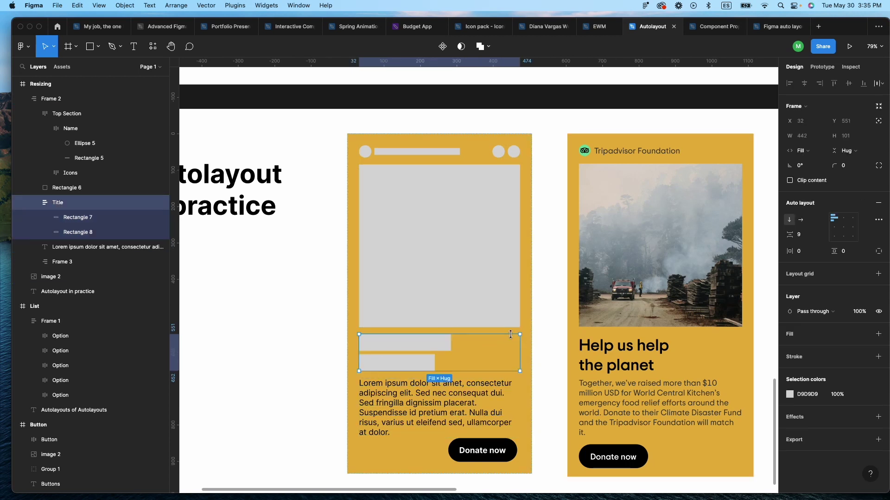
left_click(801, 151)
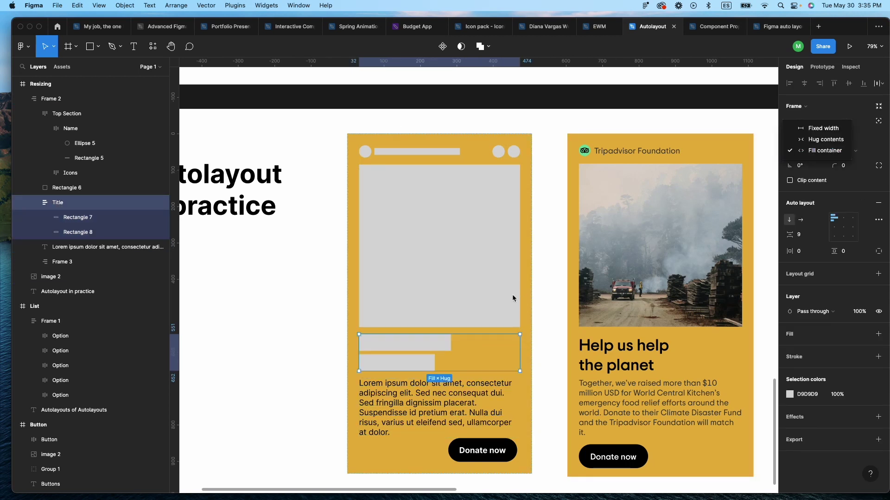
left_click(563, 292)
key("shift+Tab")
left_click(553, 286)
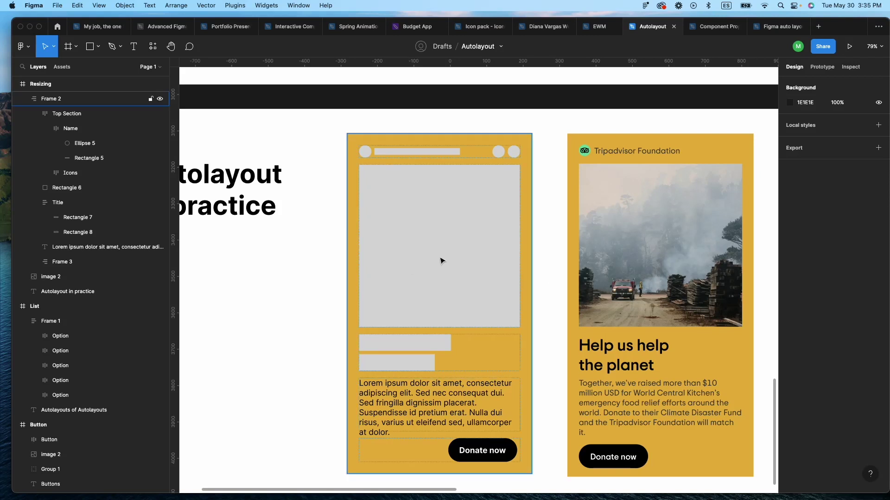
Set the Lorem ipsum paragraph's resizing to truncate text and reduce its height to about 93 px
left_click(485, 280)
scroll(486, 276, "down", 1)
scroll(486, 276, "left", 1)
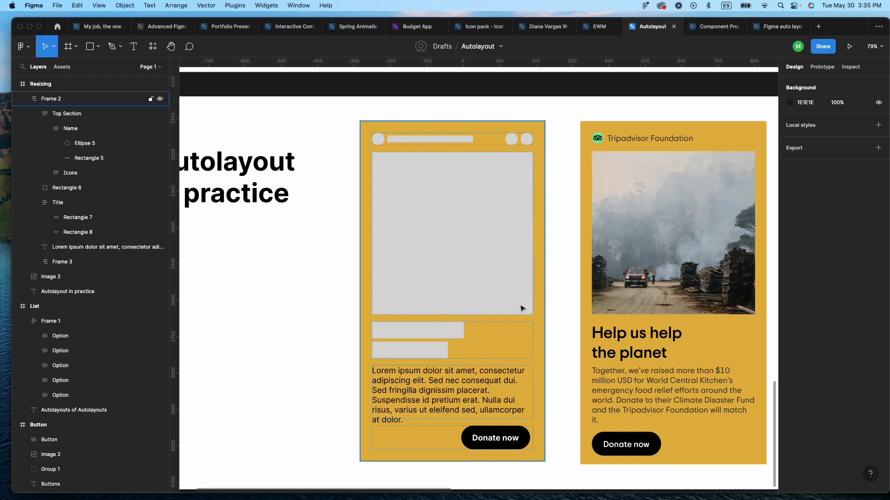
left_click(559, 336)
double_click(428, 400)
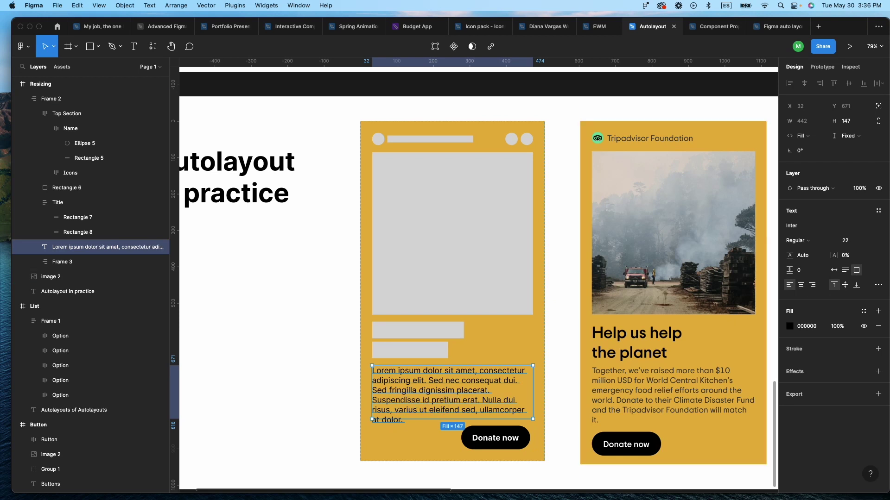
left_click(879, 285)
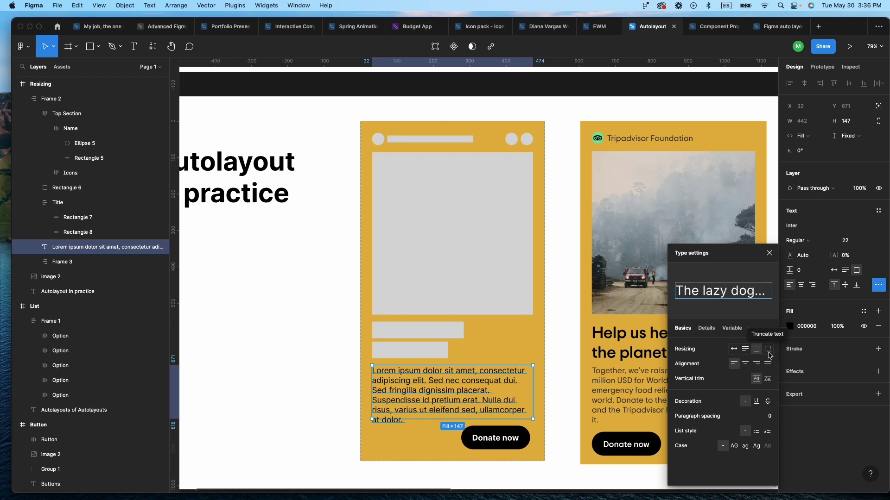
left_click(878, 286)
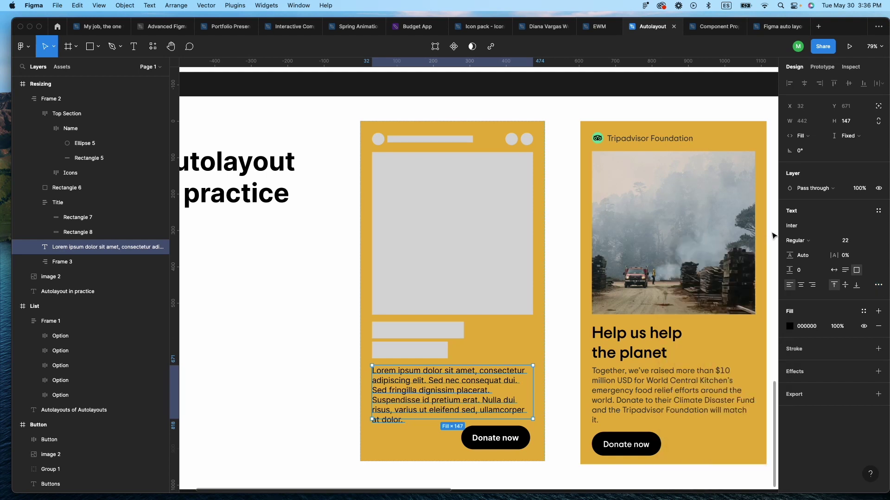
left_click(881, 288)
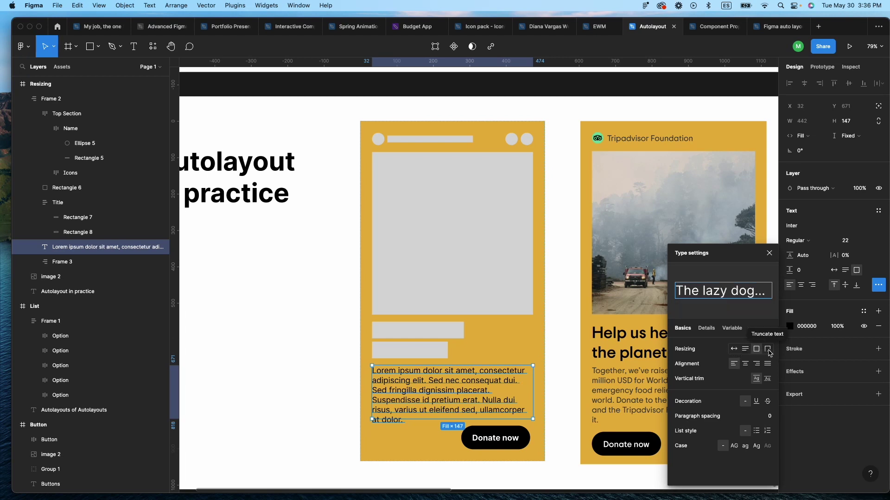
left_click(768, 351)
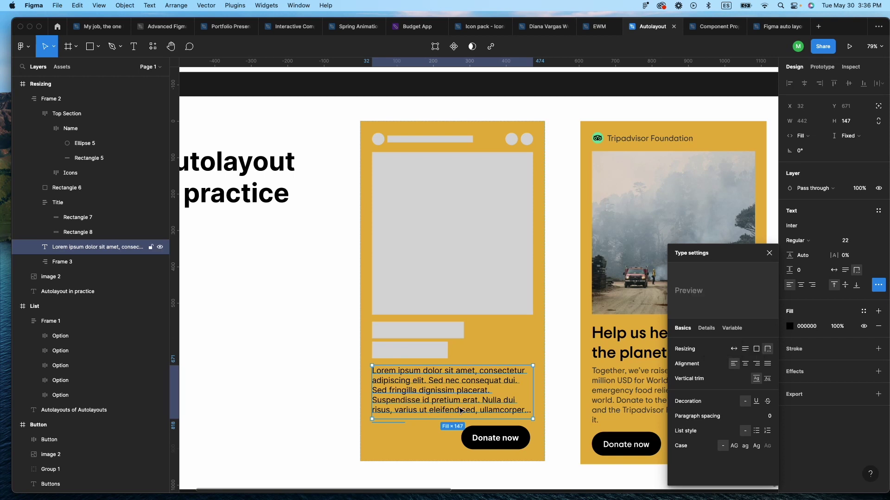
left_click_drag(447, 419, 449, 399)
left_click(556, 395)
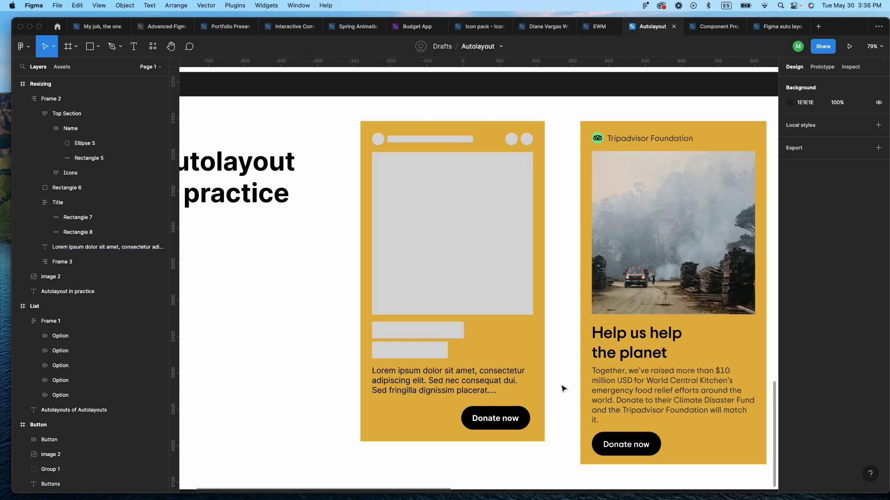
Try stretching the card frame slightly downwards, and undo the change
left_click(438, 441)
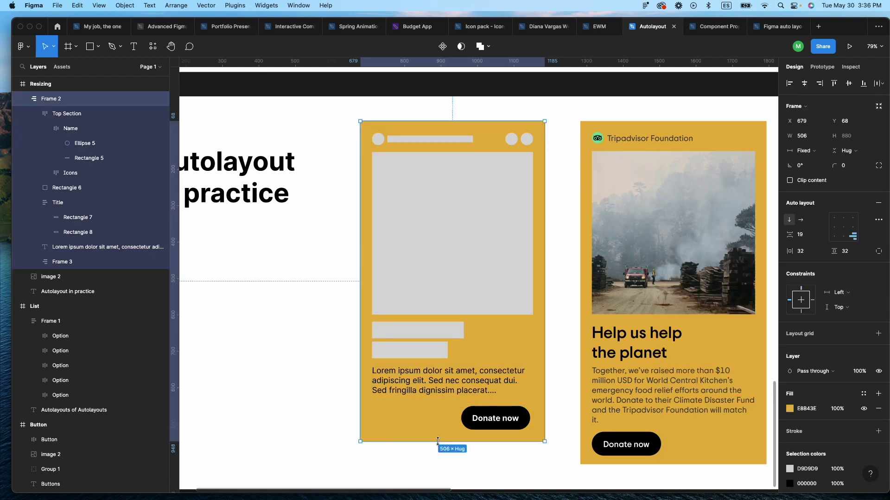
mouse_move(439, 441)
left_mouse_down()
mouse_move(440, 469)
mouse_move(440, 413)
mouse_move(440, 482)
mouse_move(441, 447)
left_mouse_up()
key("super+z")
Set the Lorem ipsum paragraph's vertical resizing to fill container
left_click(546, 282)
scroll(546, 281, "left", 3)
scroll(546, 282, "down", 2)
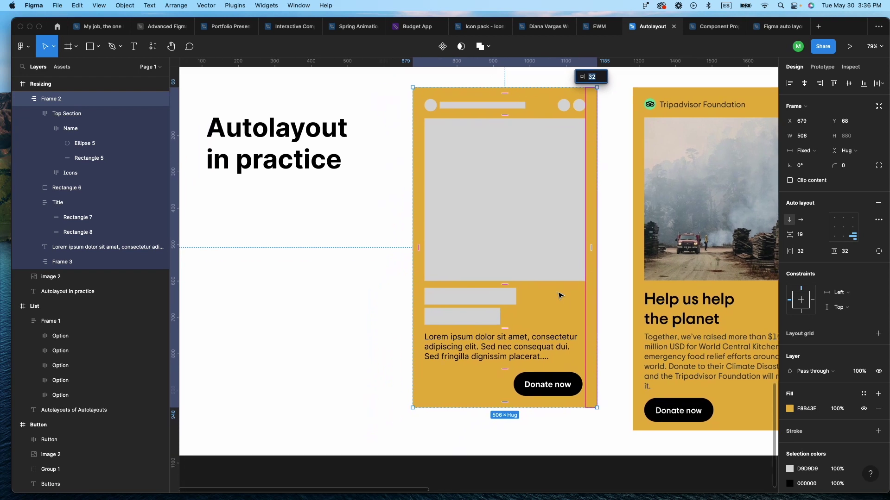
left_click(510, 351)
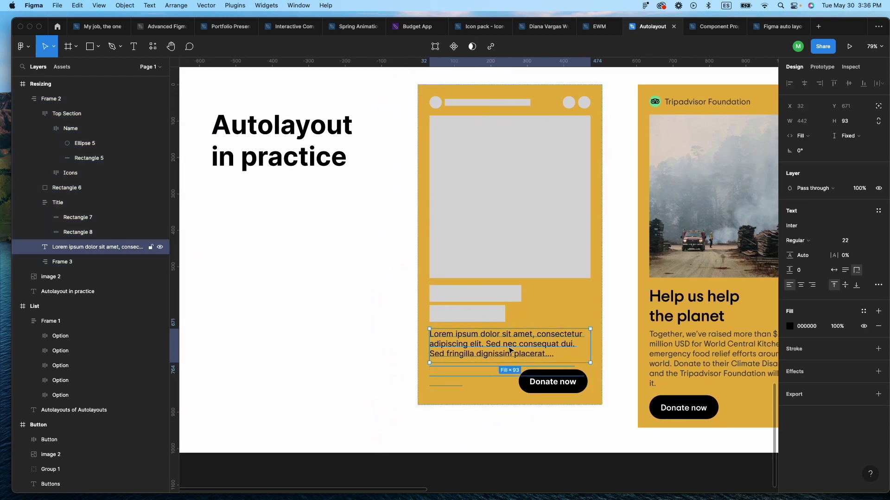
left_click(846, 137)
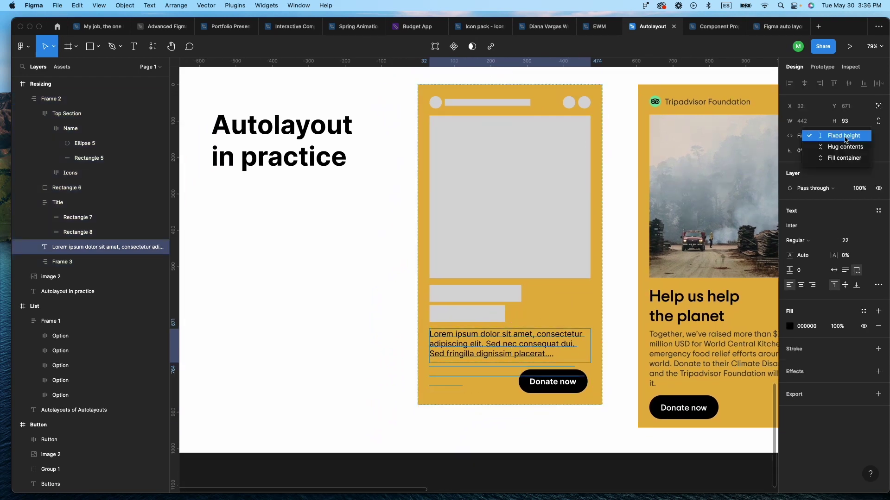
left_click(841, 158)
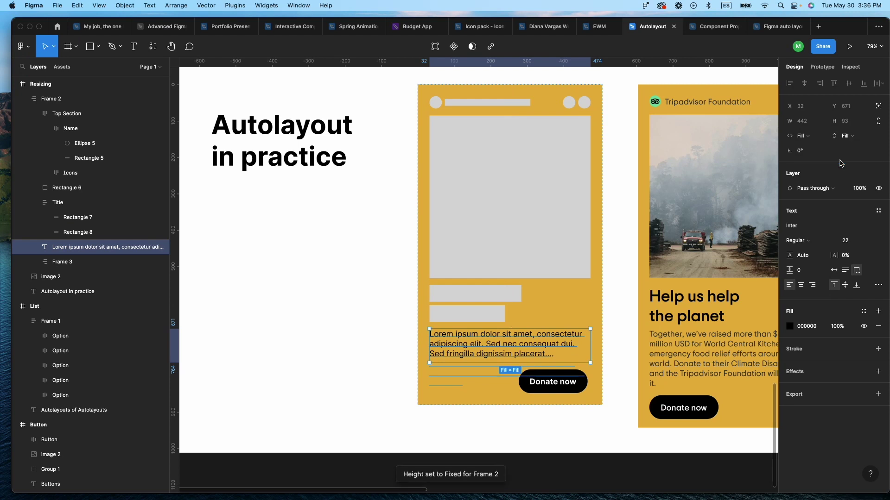
Stretch the card frame downwards until its lower edge sits just below the reference card's
left_click(512, 404)
left_click_drag(512, 404, 539, 435)
left_click(614, 376)
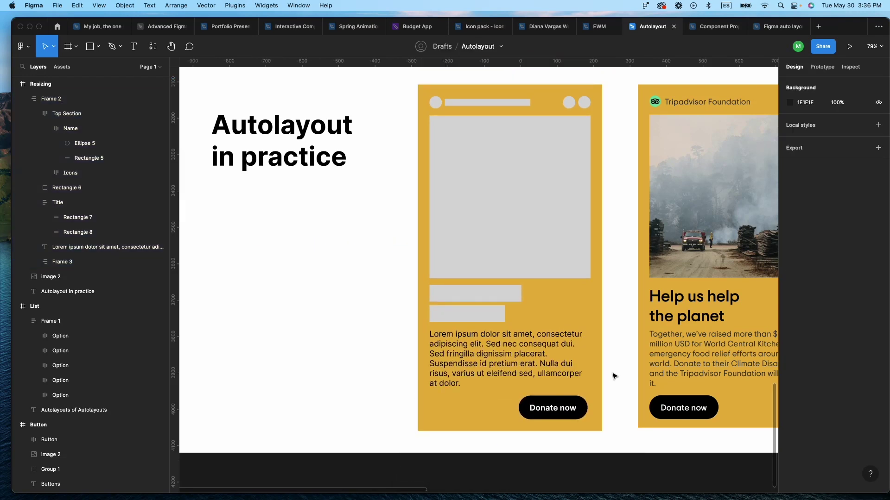
Switch to the Figma auto layout playground file and look through its contents, resizing, direction and spacing, and alignment frames
scroll(614, 376, "down", 3)
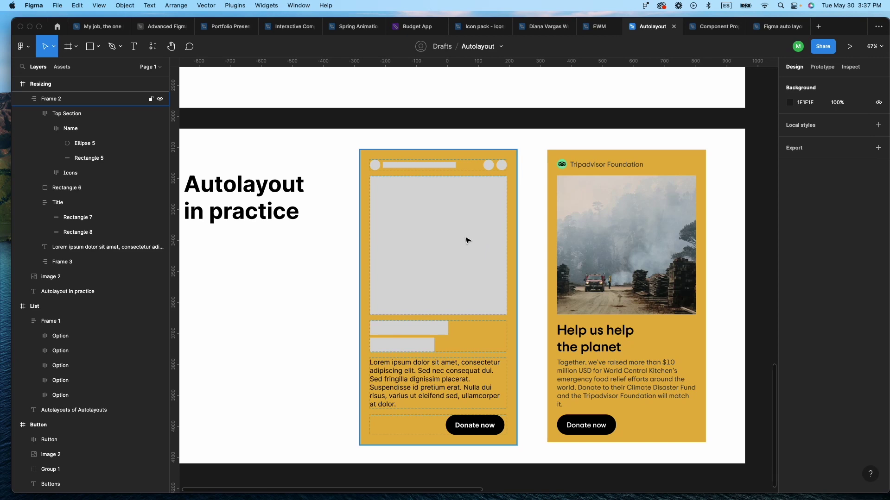
left_click(781, 27)
scroll(371, 121, "down", 8)
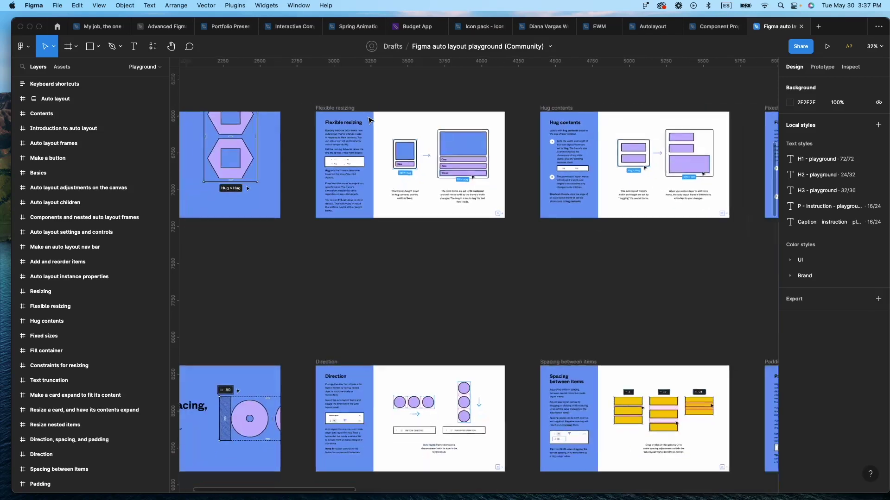
scroll(371, 120, "up", 8)
scroll(371, 120, "left", 2)
scroll(371, 120, "up", 2)
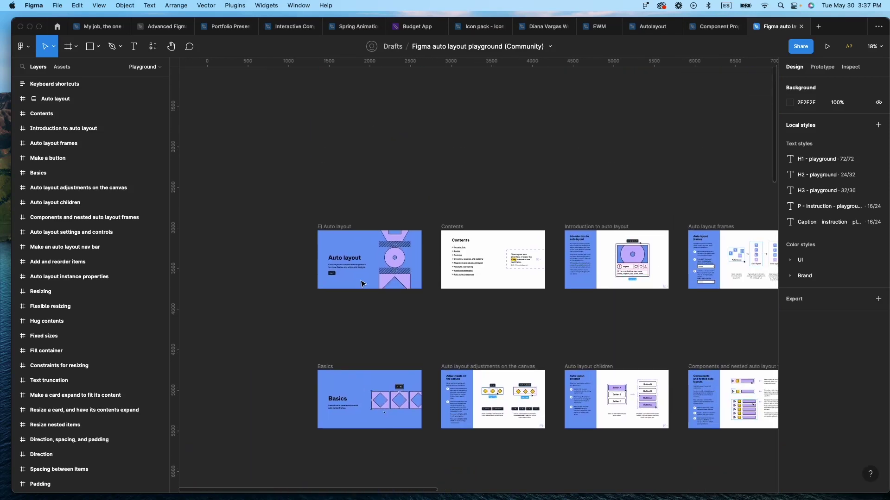
scroll(403, 244, "up", 3)
scroll(435, 324, "down", 3)
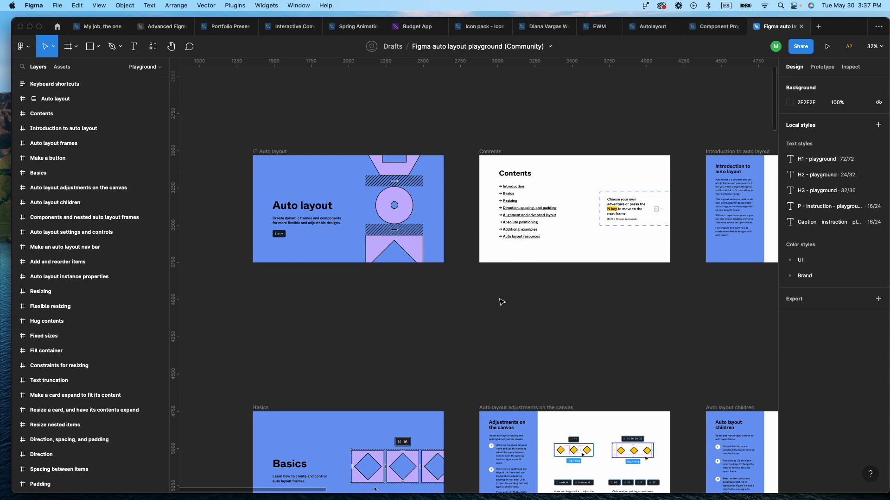
scroll(501, 302, "down", 4)
scroll(501, 302, "down", 12)
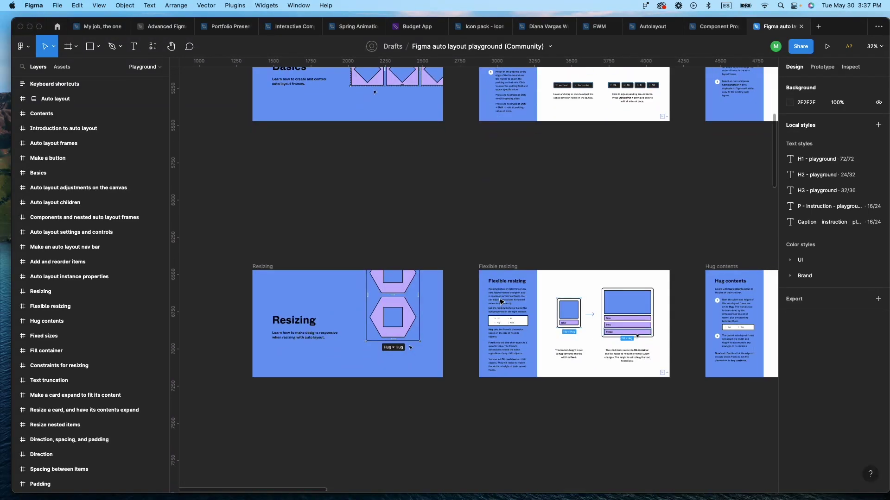
scroll(502, 303, "down", 12)
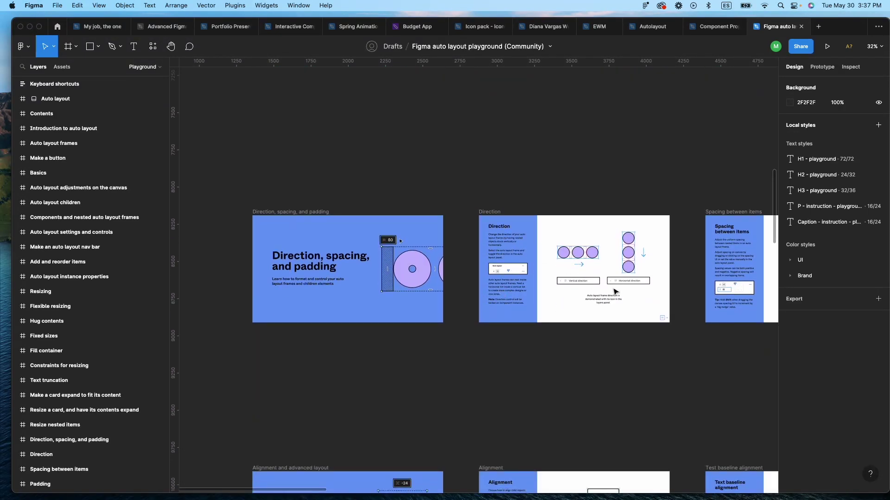
scroll(615, 292, "right", 8)
scroll(615, 292, "left", 4)
scroll(616, 292, "down", 8)
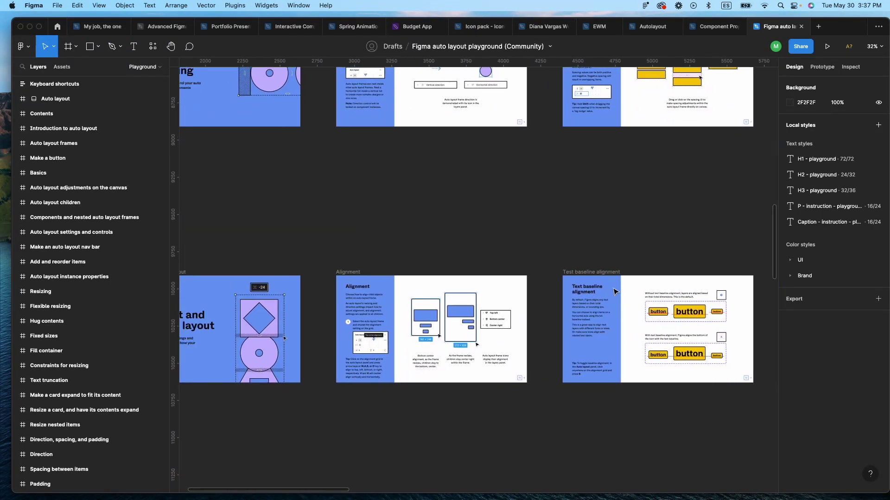
scroll(616, 292, "left", 5)
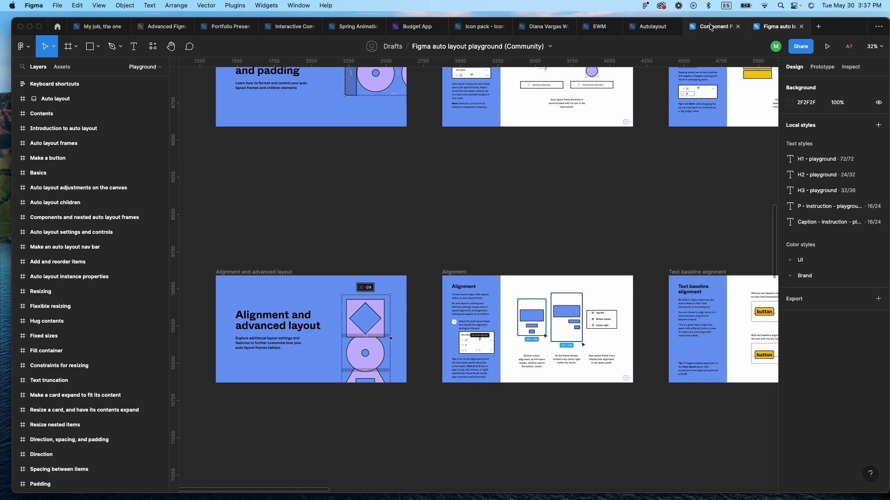
Return to the Autolayout file and view the whole Resizing frame with the two cards
left_click(647, 29)
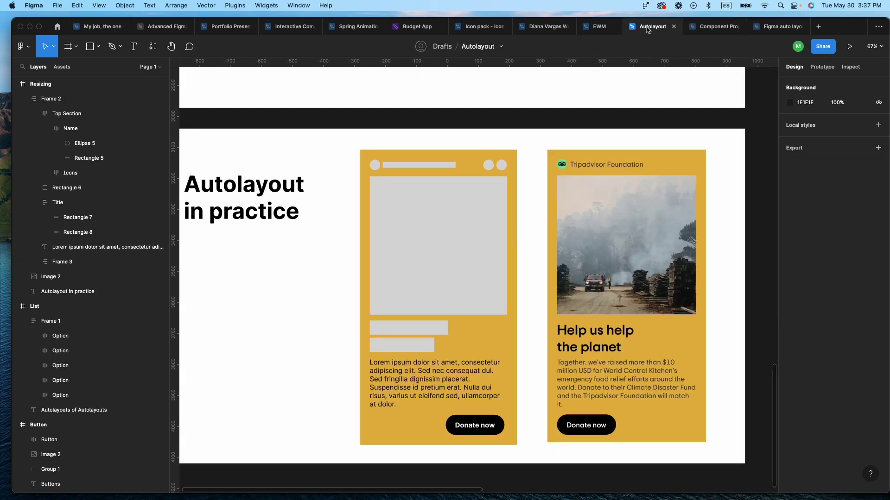
scroll(459, 134, "up", 2)
scroll(459, 134, "down", 5)
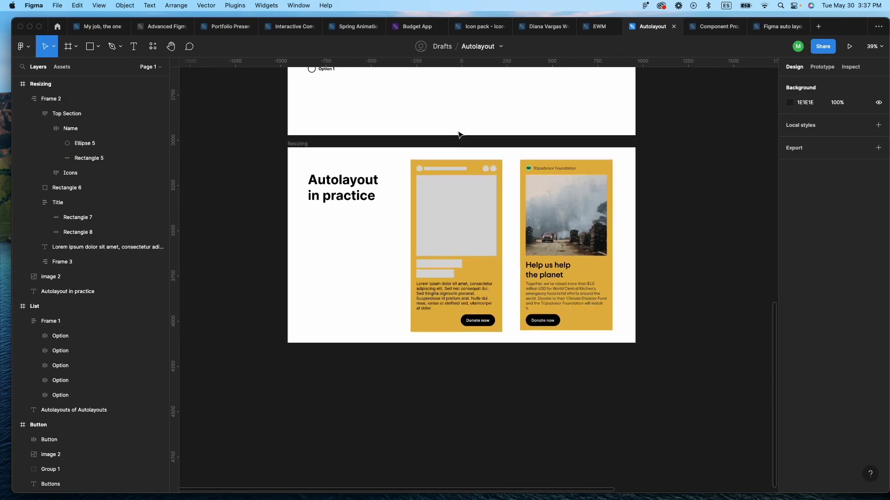